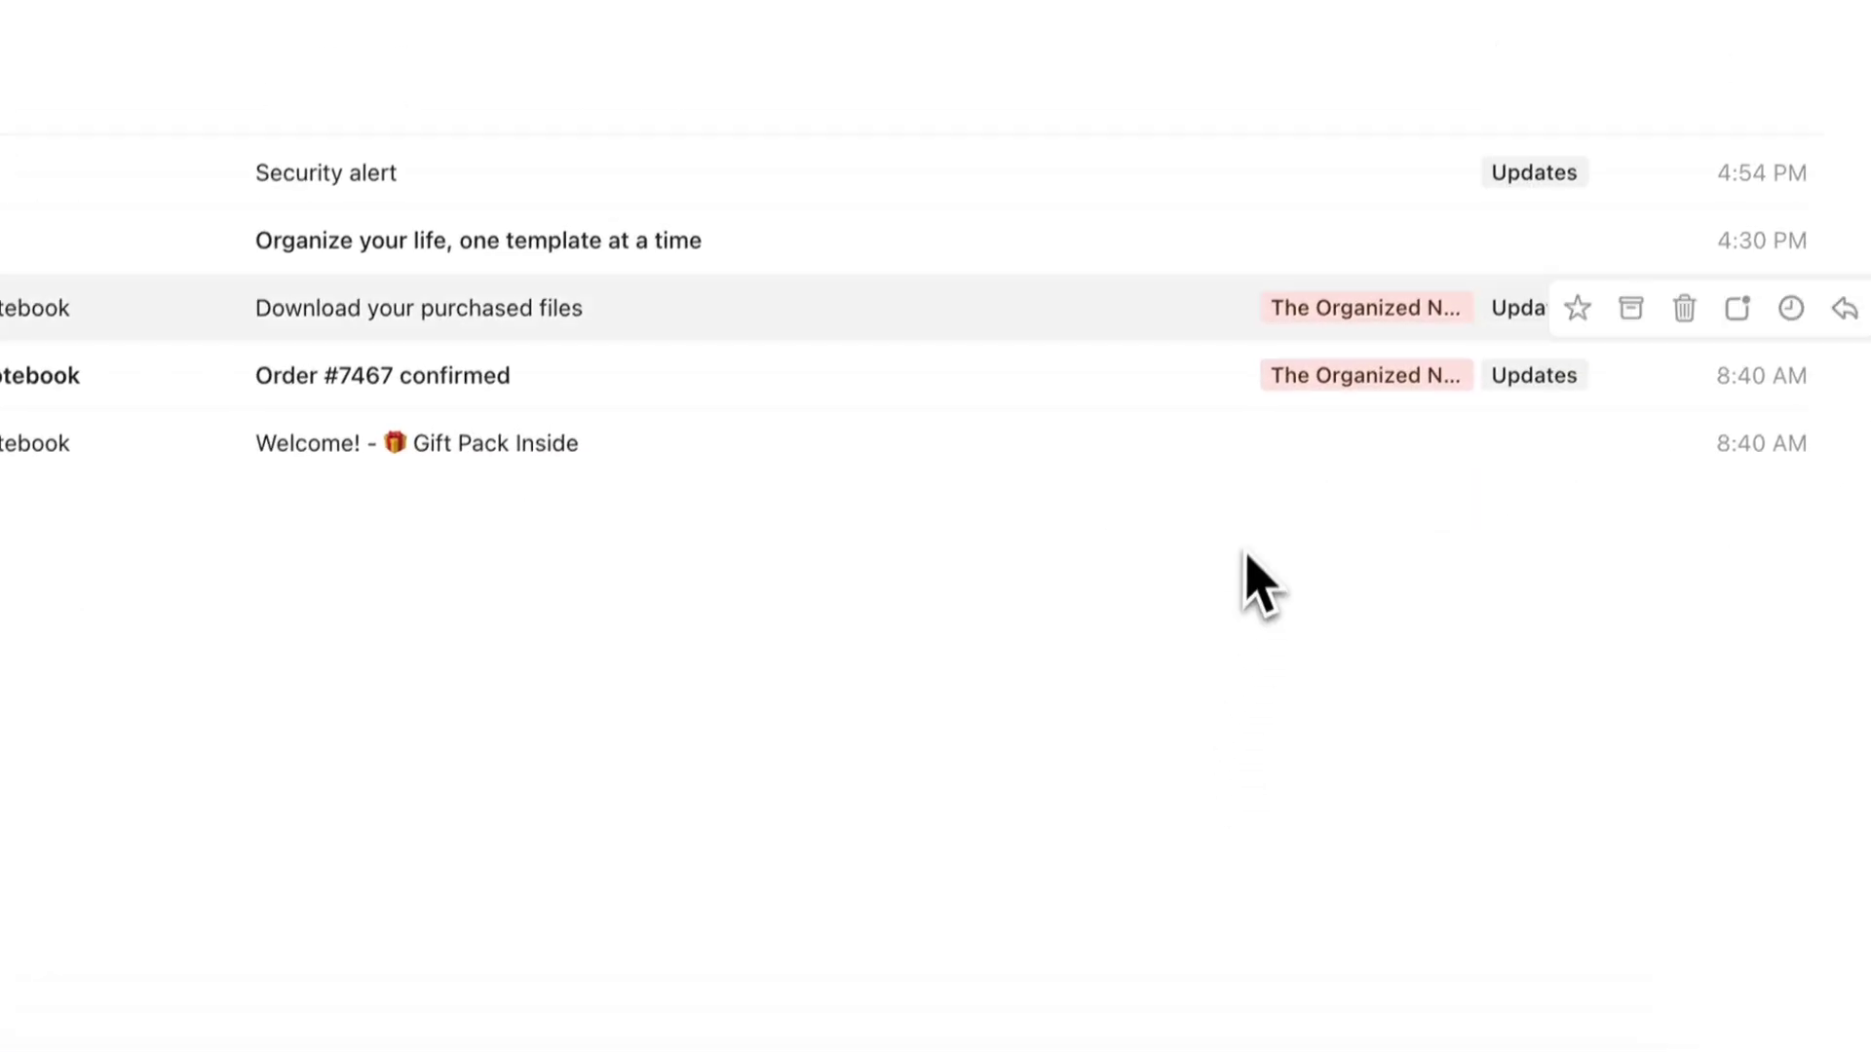
# Look through the inbox view's available property types and its grouping options without changing the view
pyautogui.click(1702, 70)
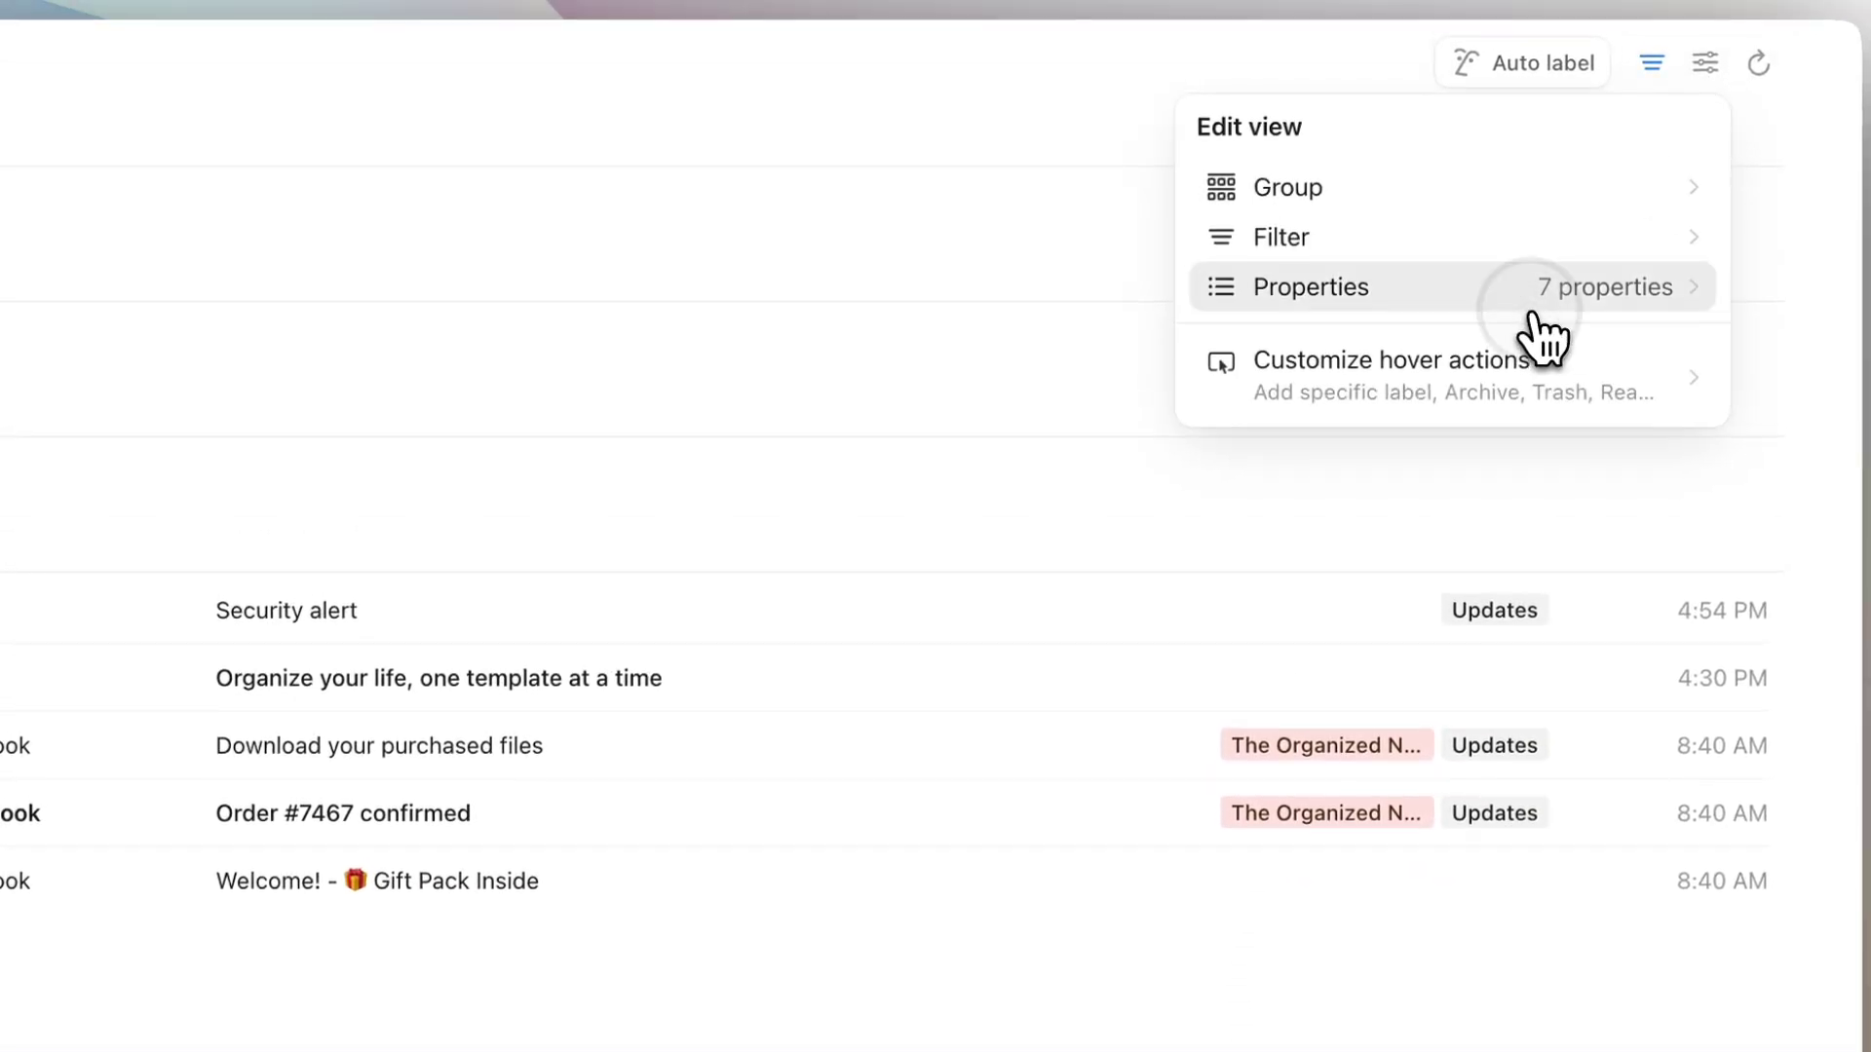
pyautogui.click(1532, 278)
pyautogui.click(1501, 750)
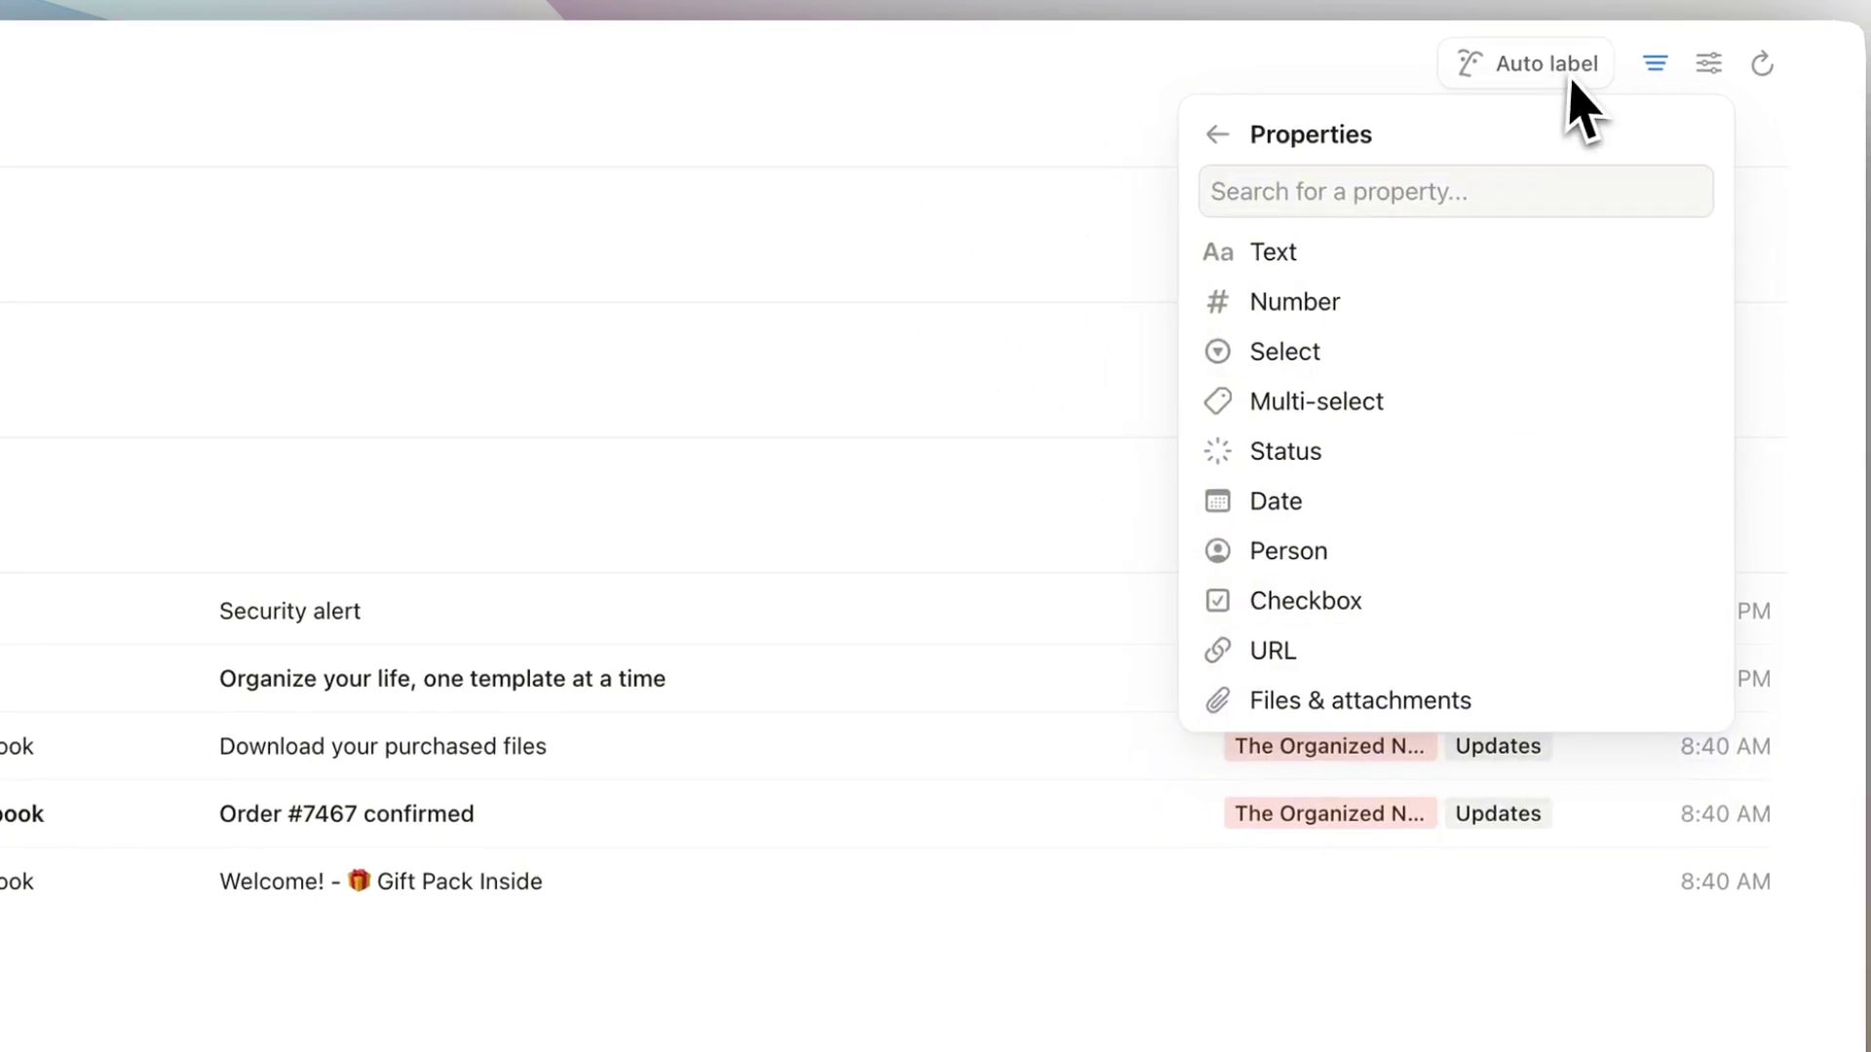
pyautogui.click(1704, 68)
pyautogui.click(1704, 68)
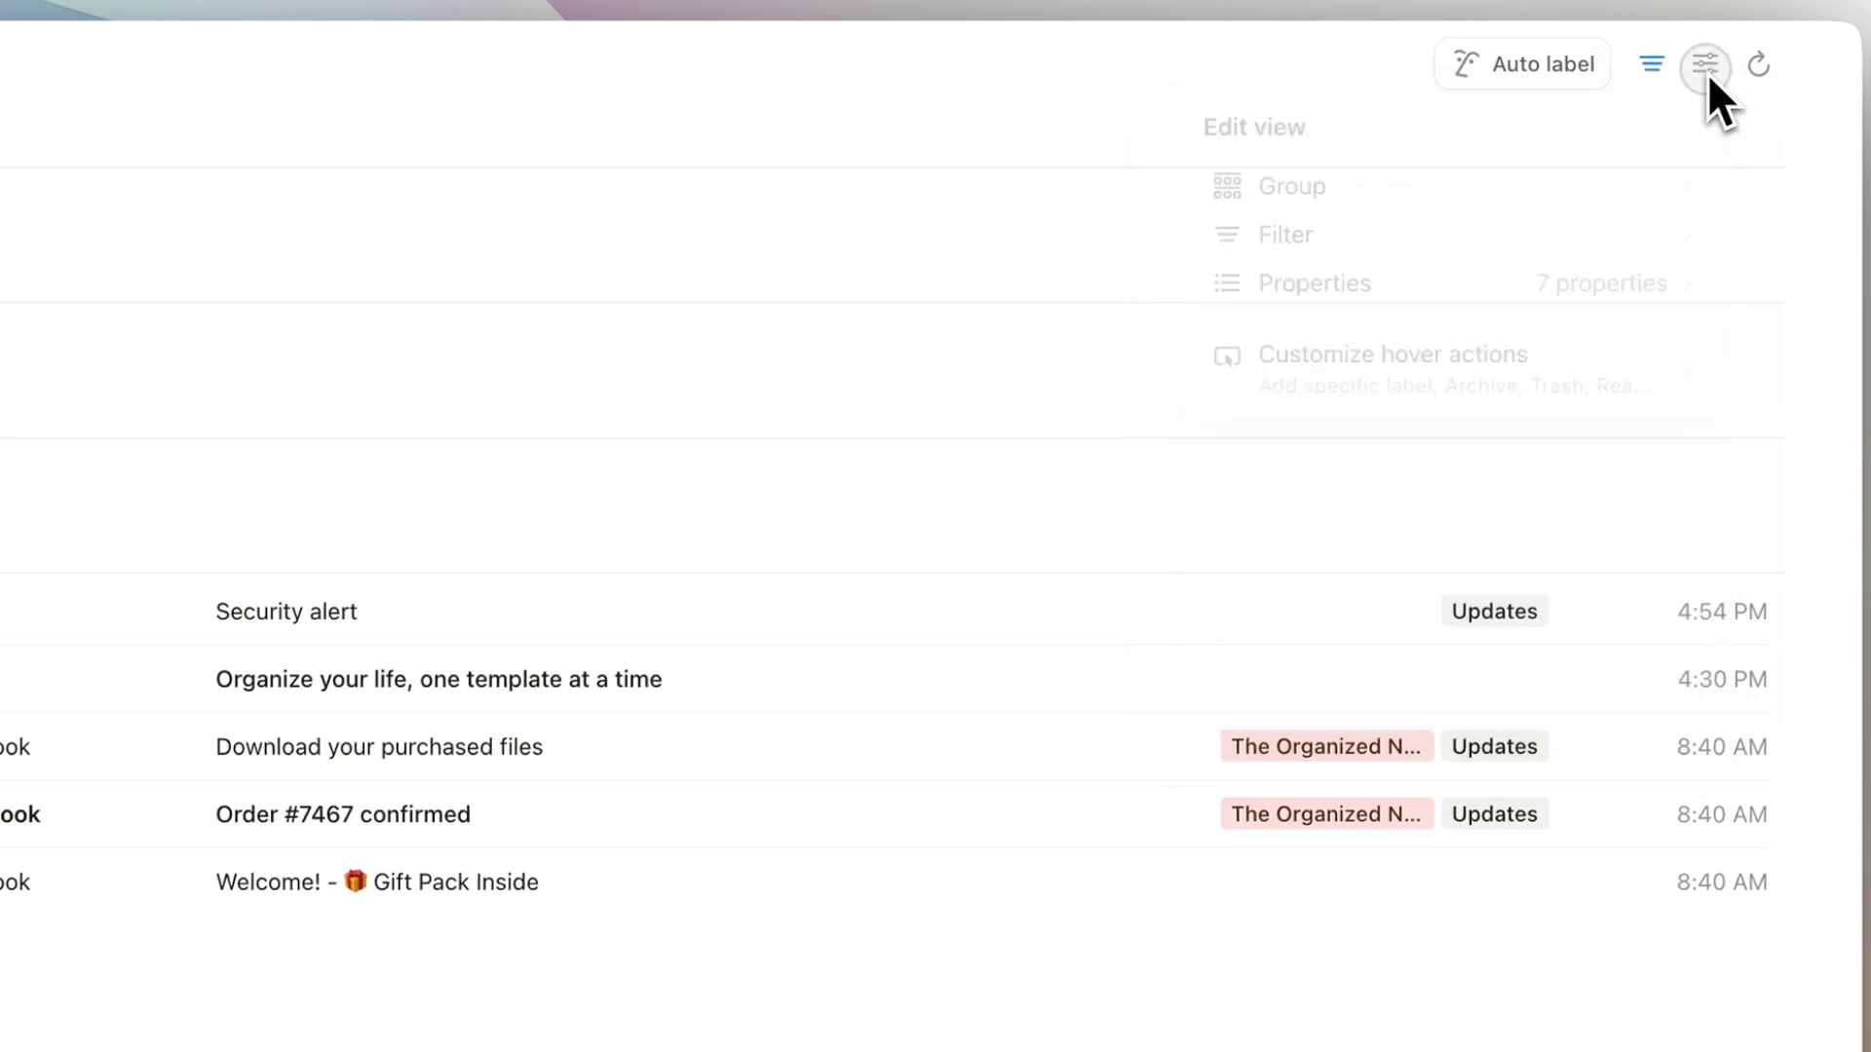
pyautogui.click(1486, 199)
pyautogui.click(1484, 204)
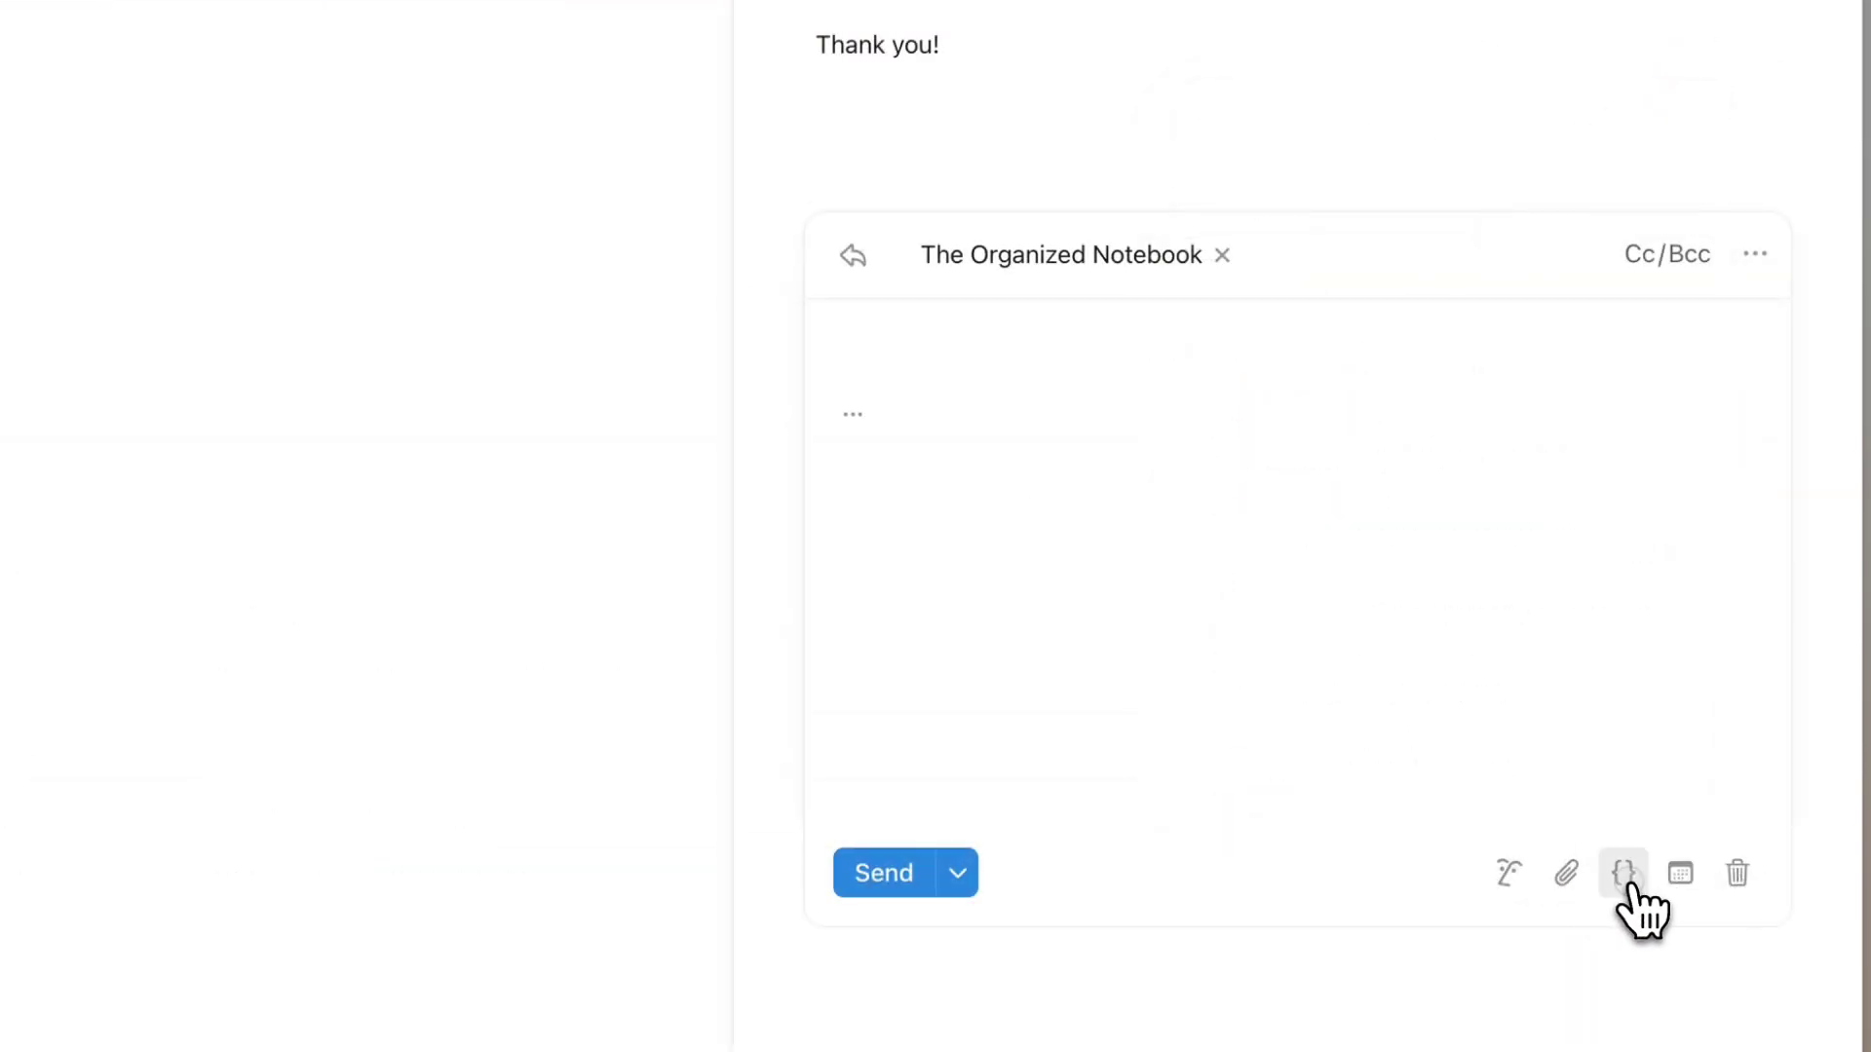
# Insert a scheduling snippet into the reply to the "Interested in Coaching" email
pyautogui.click(1623, 877)
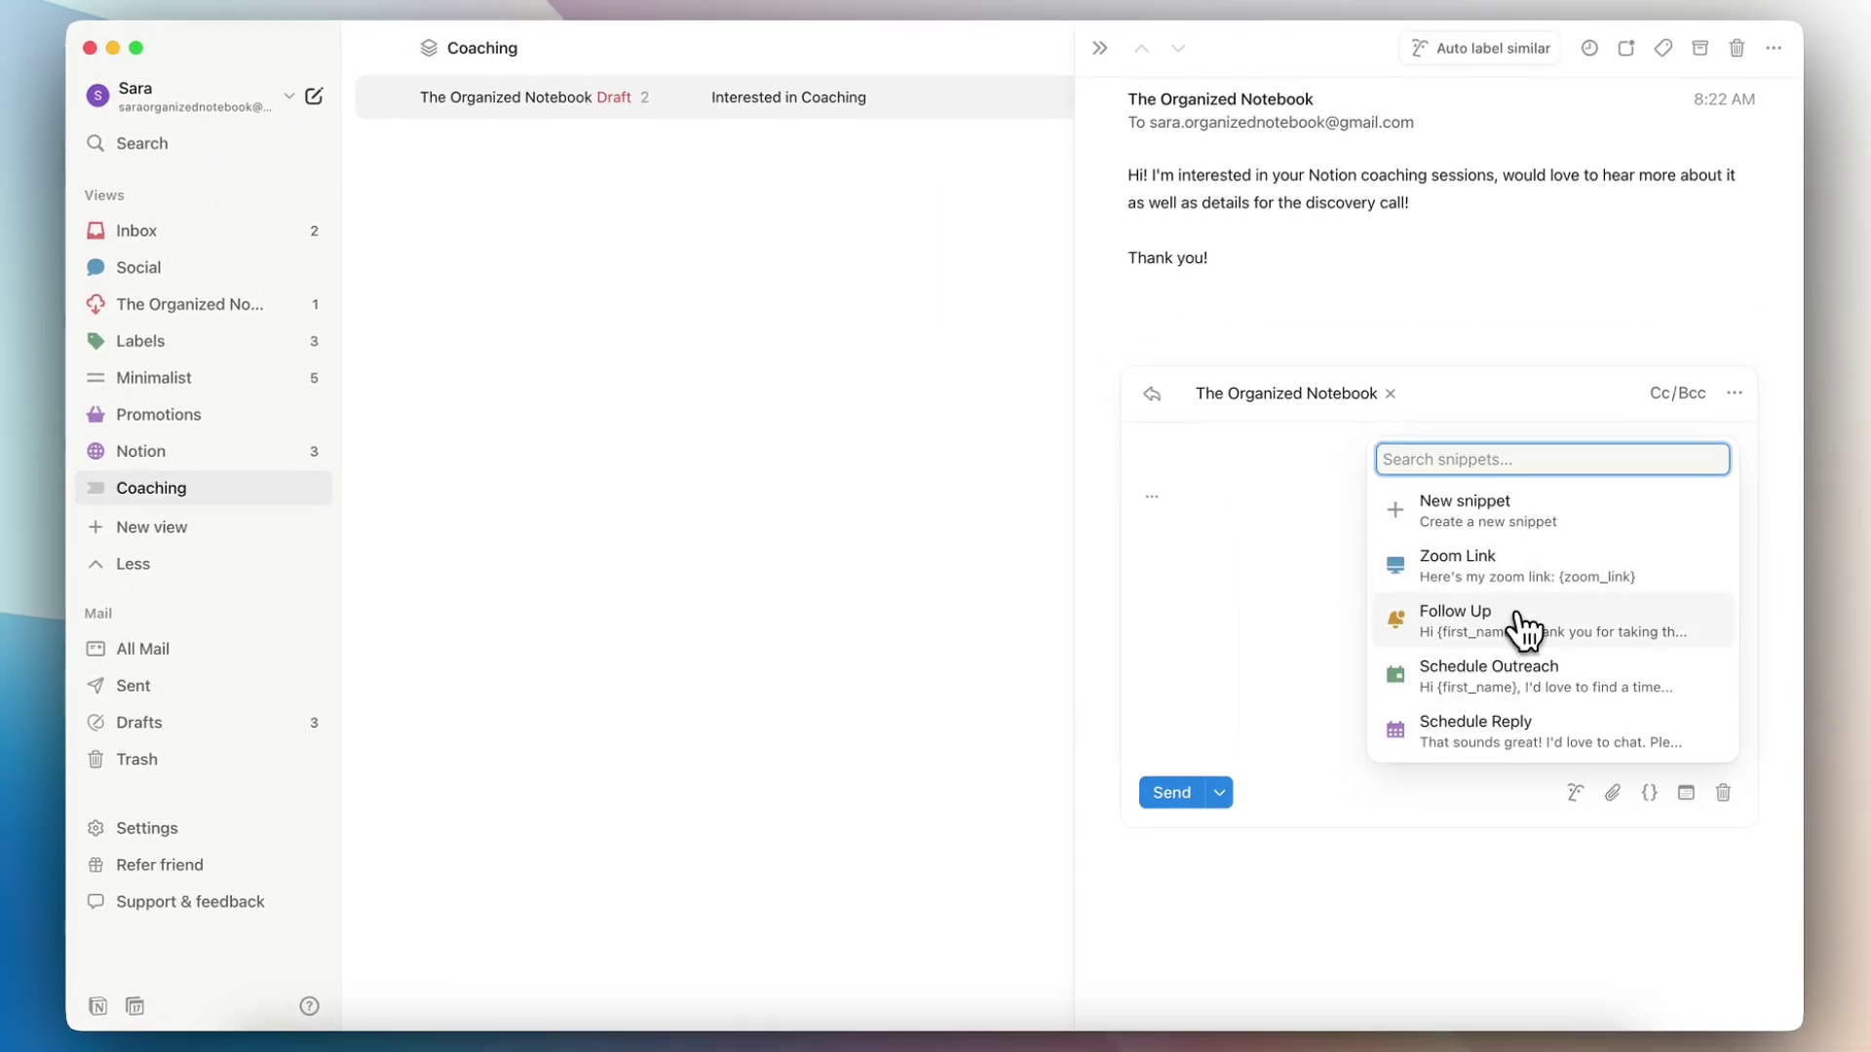
pyautogui.click(1510, 701)
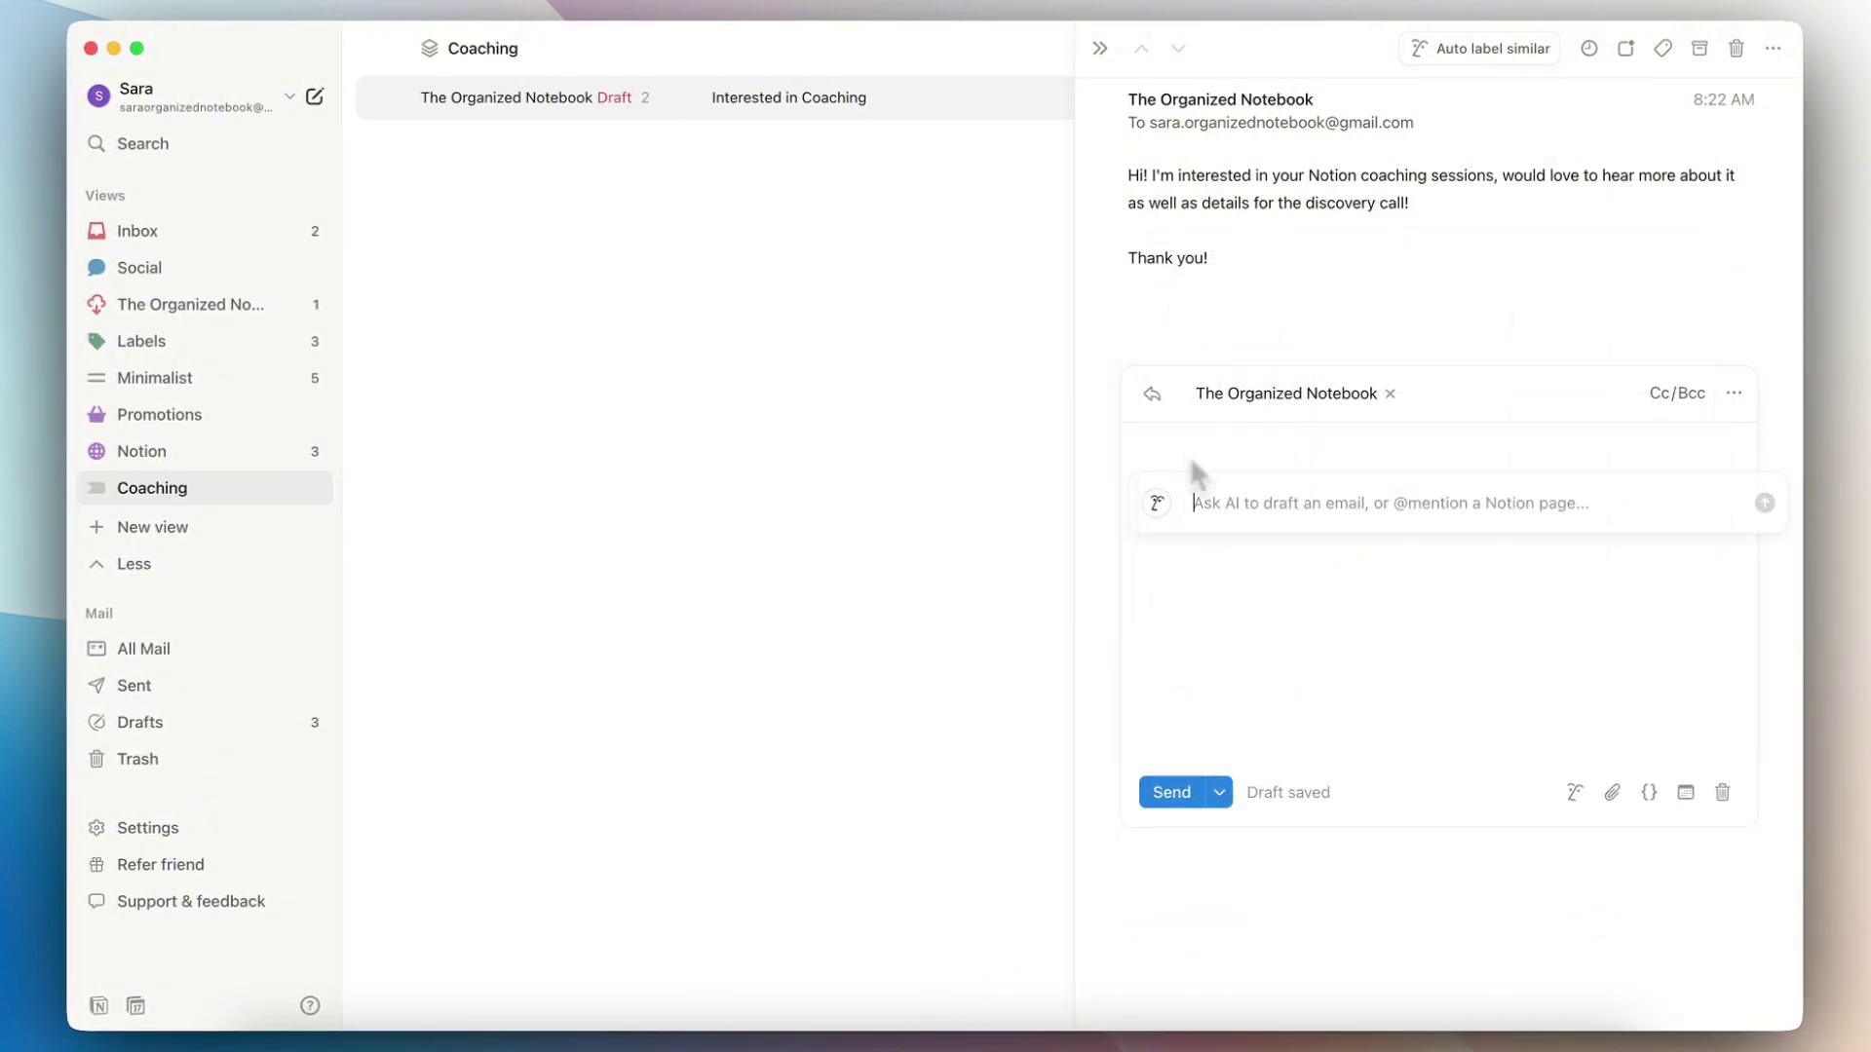
# Have Notion AI draft the coaching reply with the prompt "Write a reply" and accept the generated text
pyautogui.write('Write a')
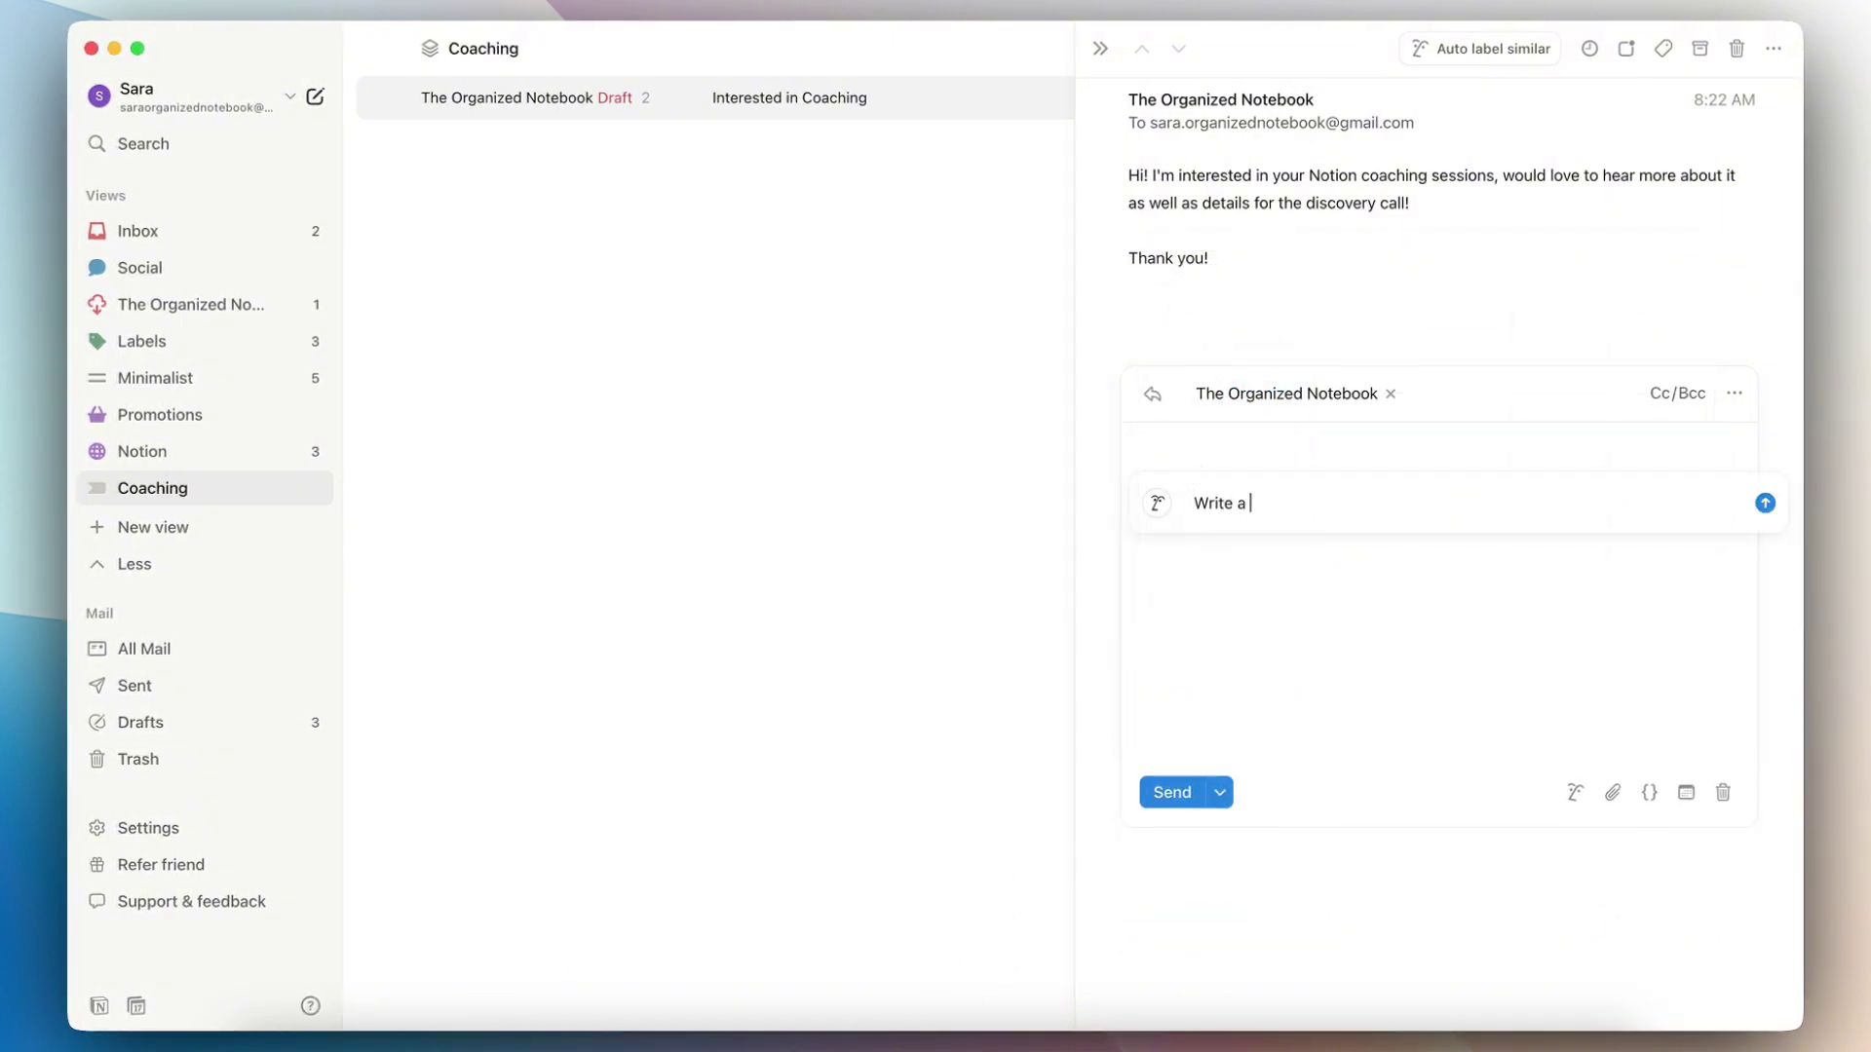
pyautogui.write(' reply')
pyautogui.press('Return')
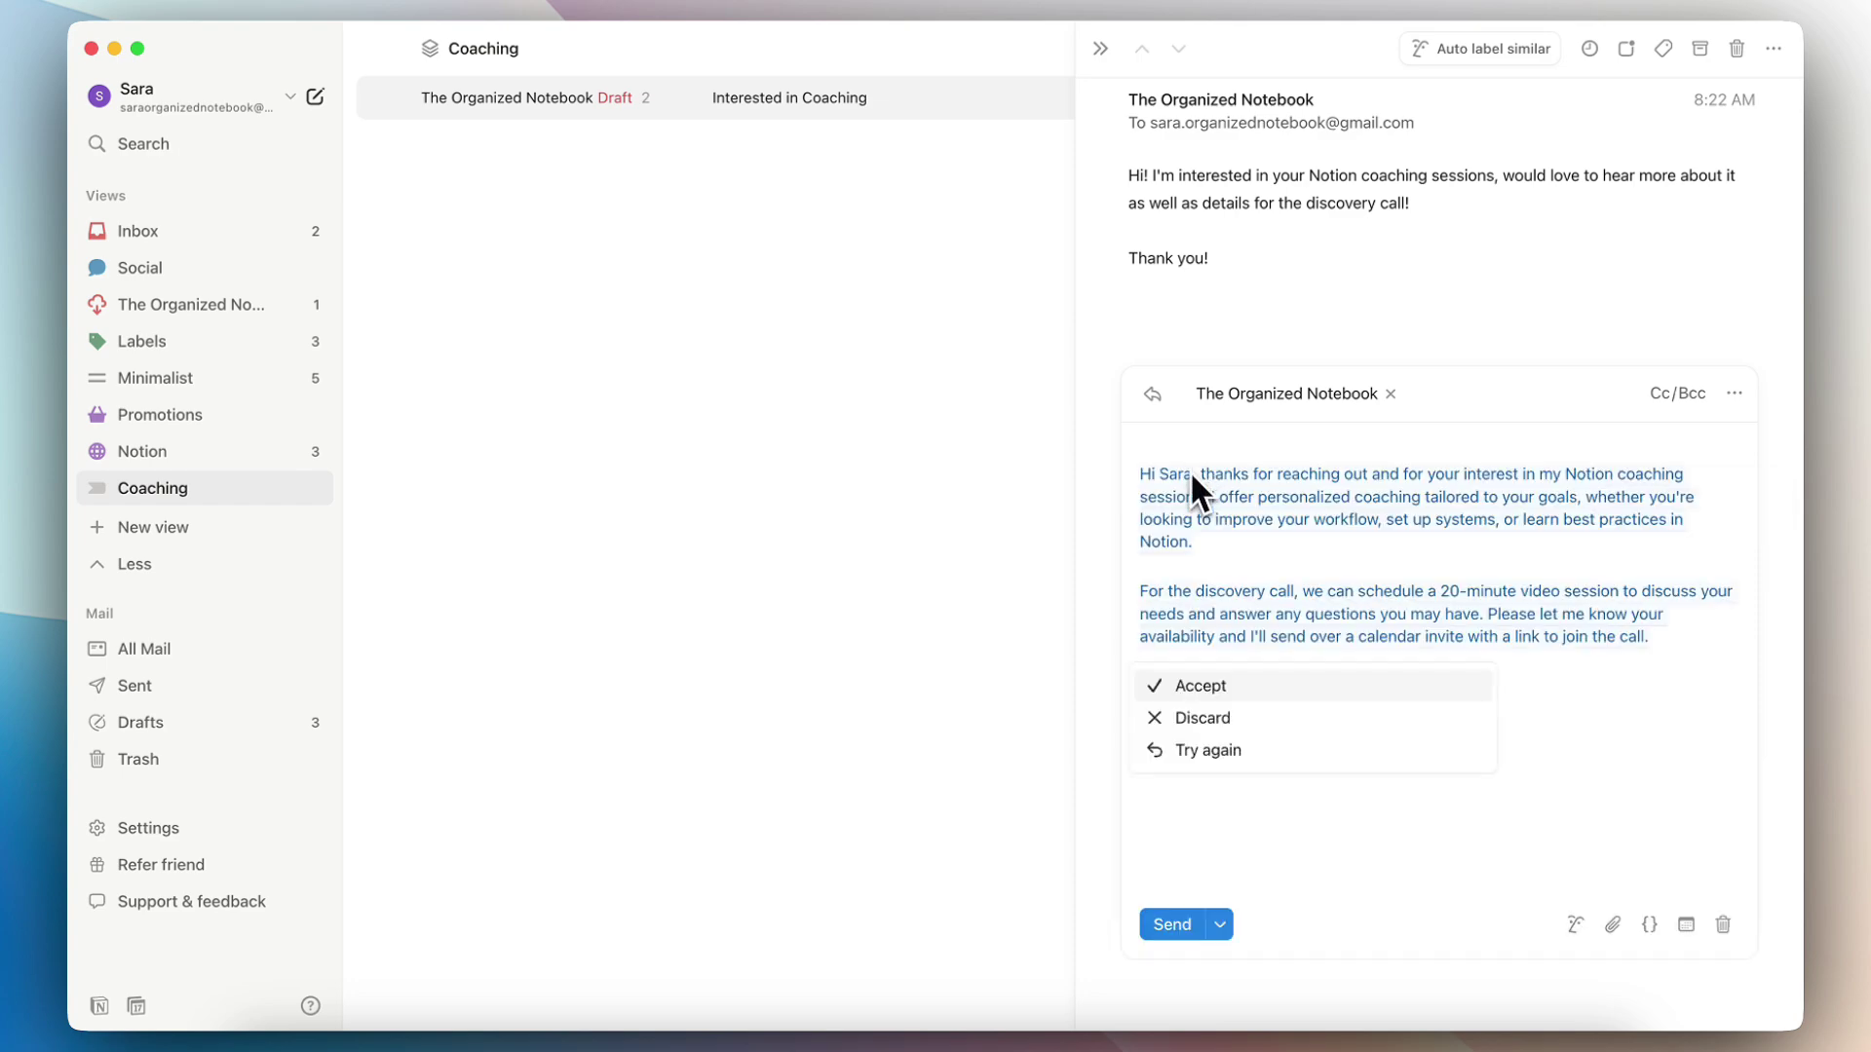
pyautogui.click(1201, 686)
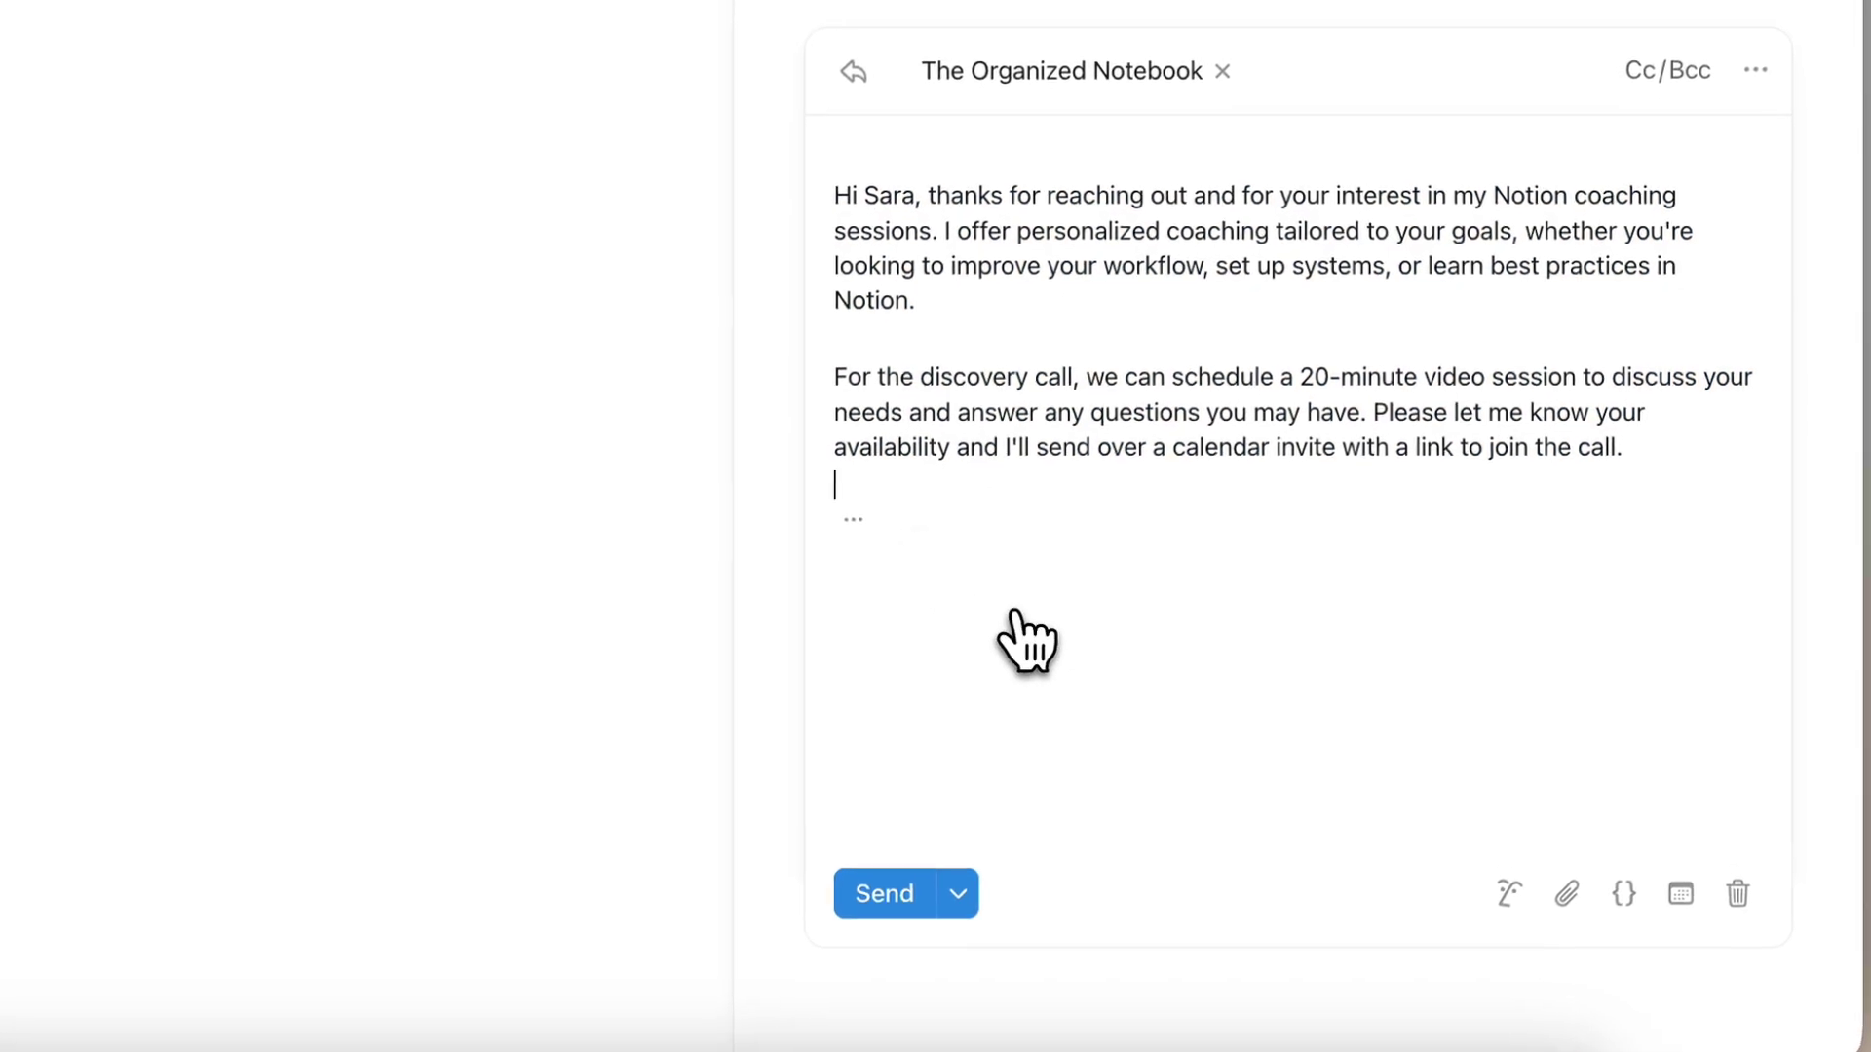
# Add a "Schedule here" link below the reply text and mark an available time block on its calendar
pyautogui.click(1680, 893)
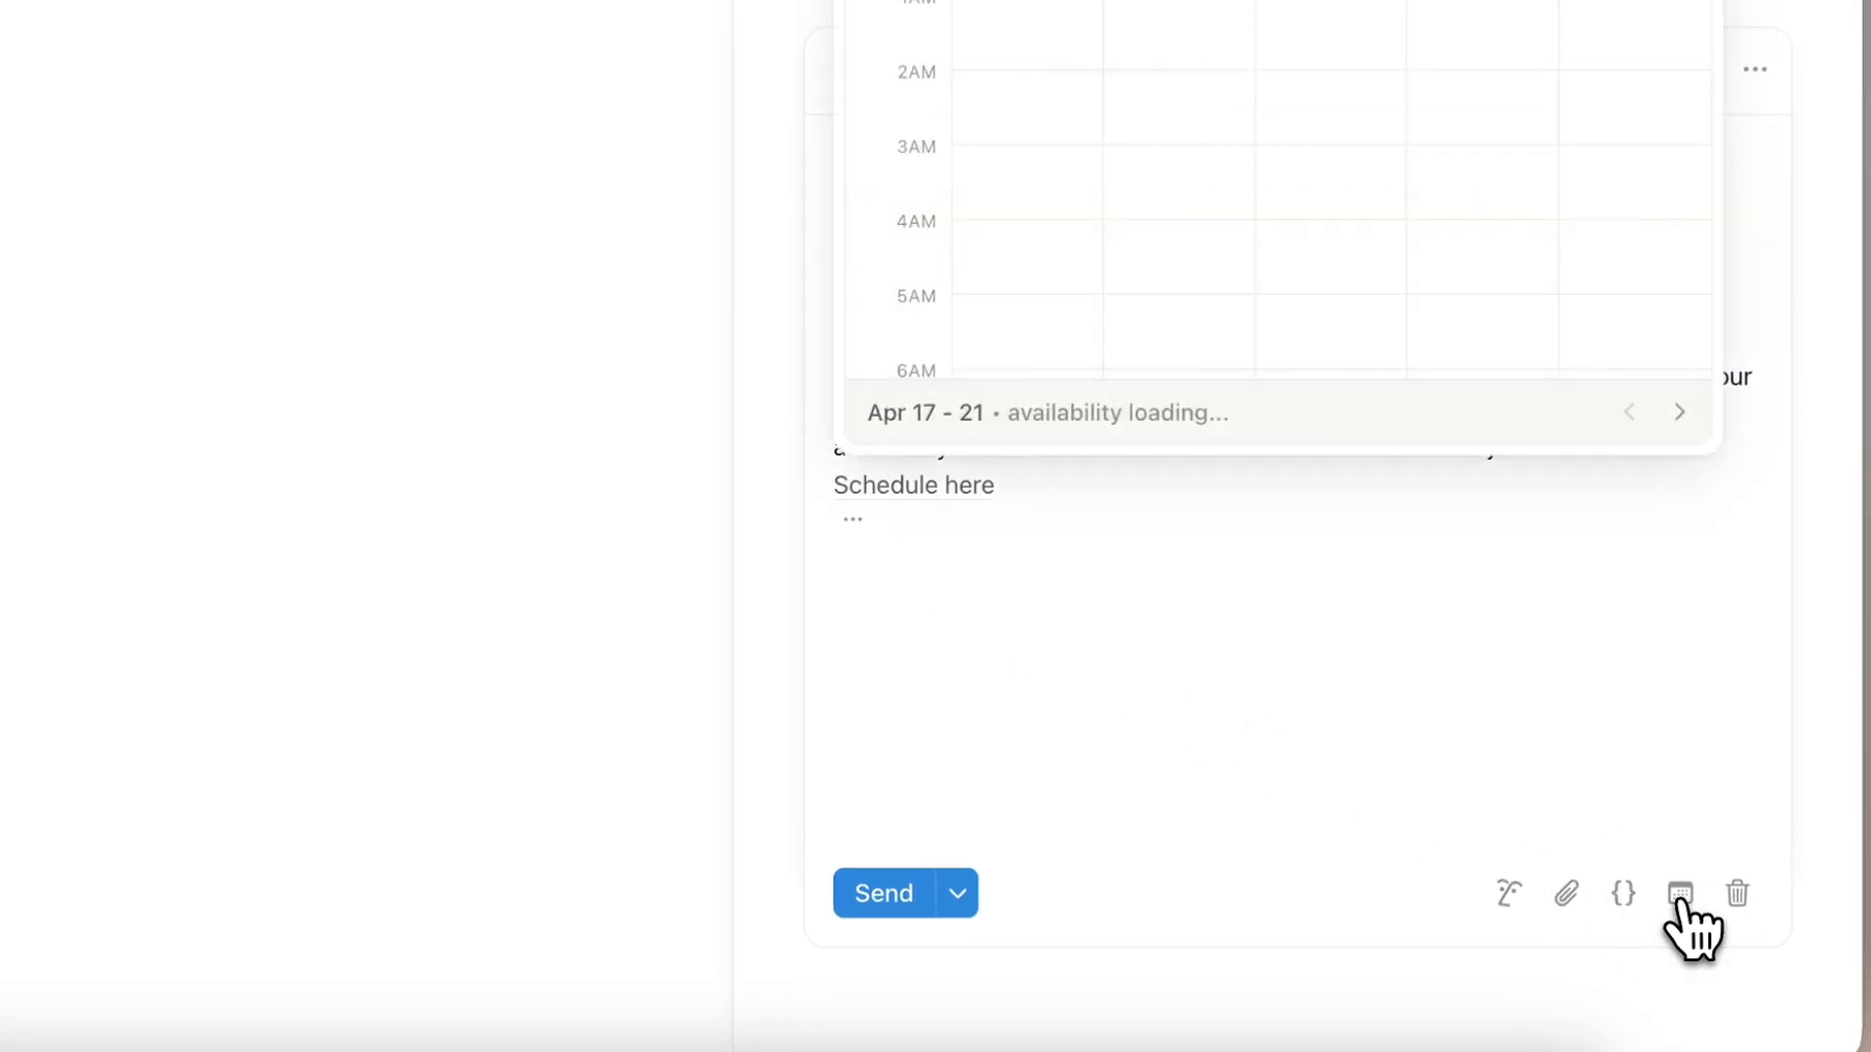
pyautogui.moveTo(1024, 53); pyautogui.dragTo(1017, 261)
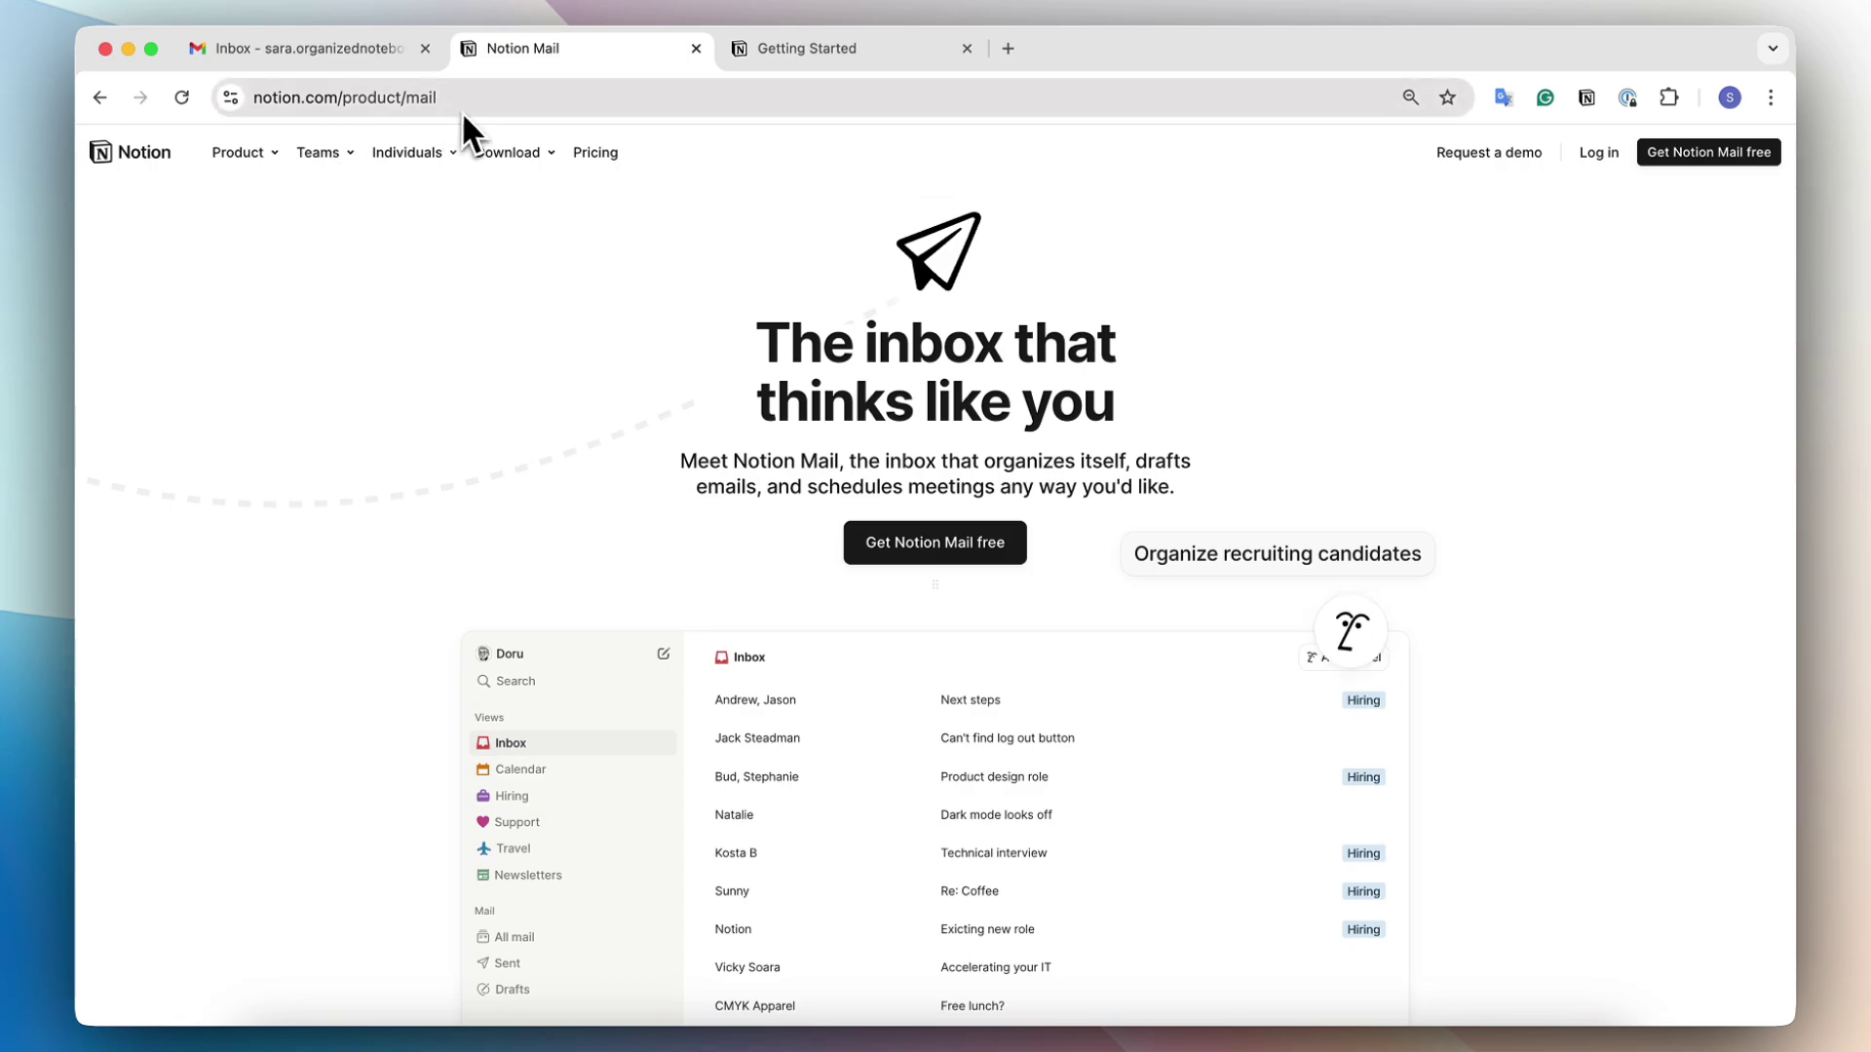
# Get Notion Mail for free from its product page and connect it to the Google account
pyautogui.click(947, 549)
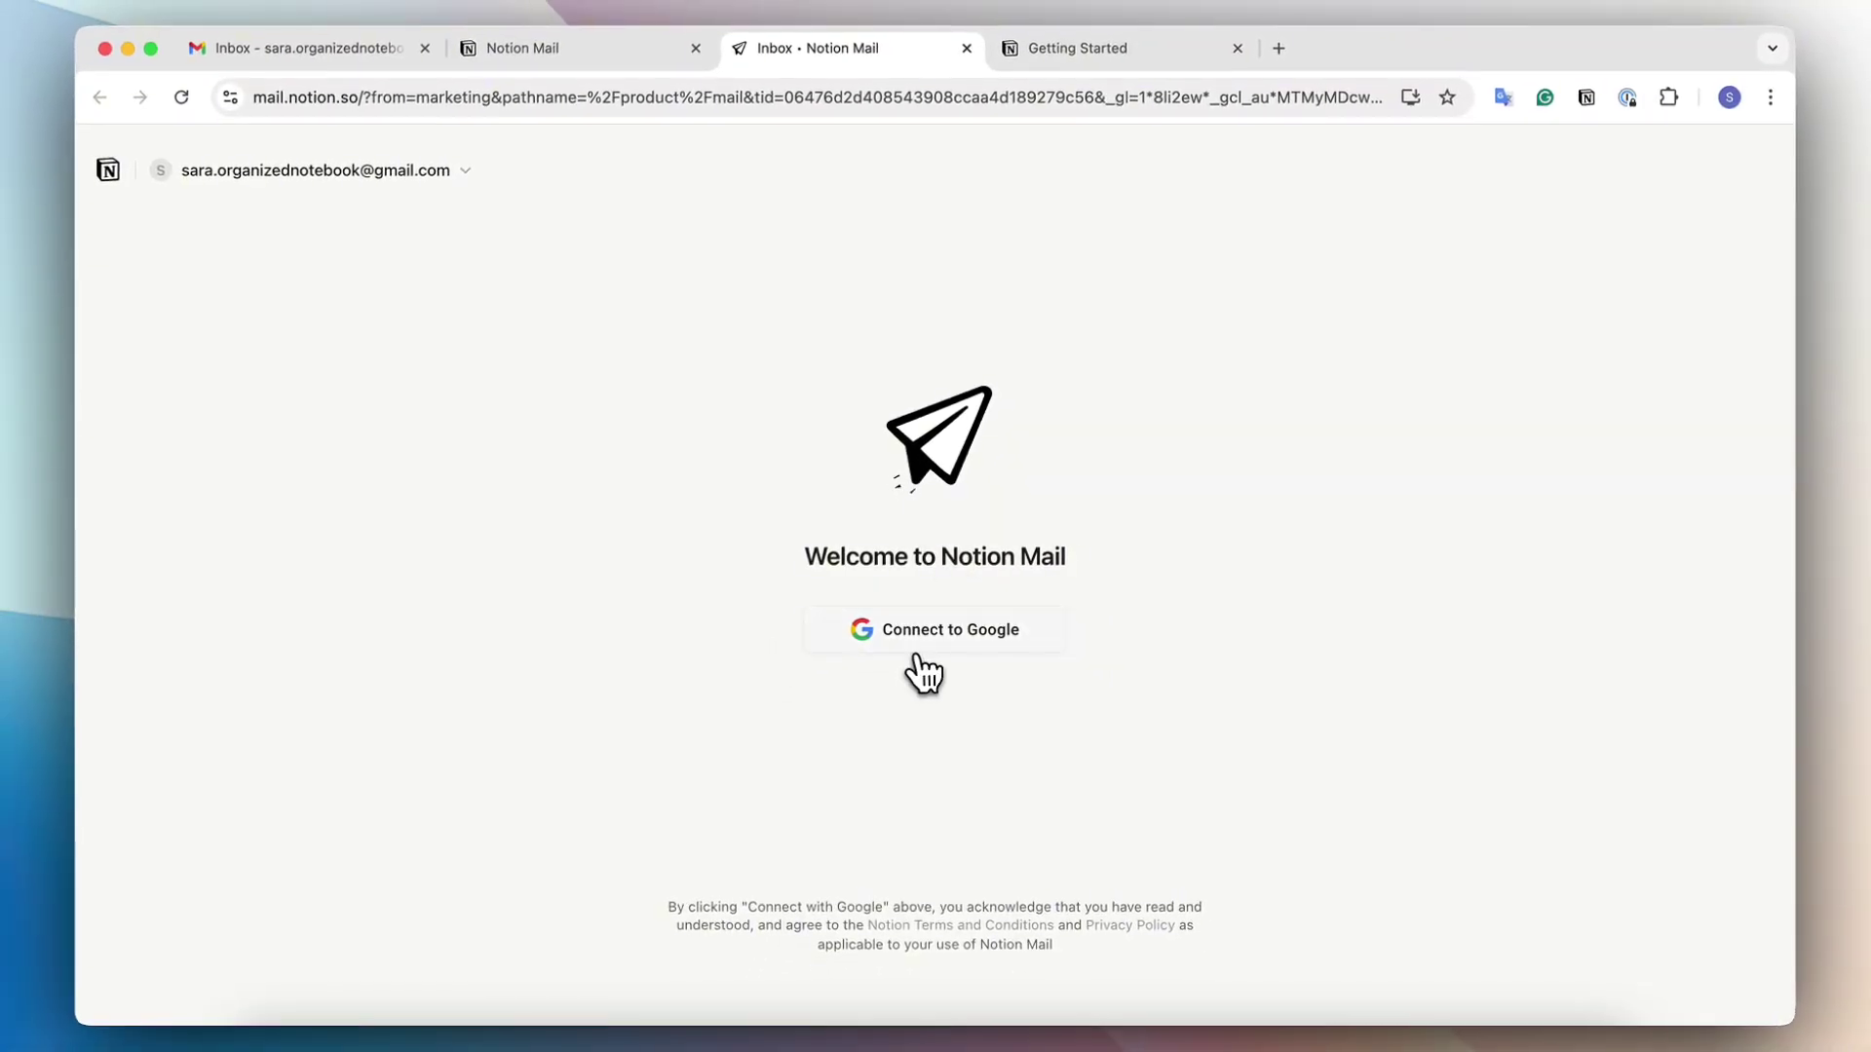
pyautogui.click(959, 643)
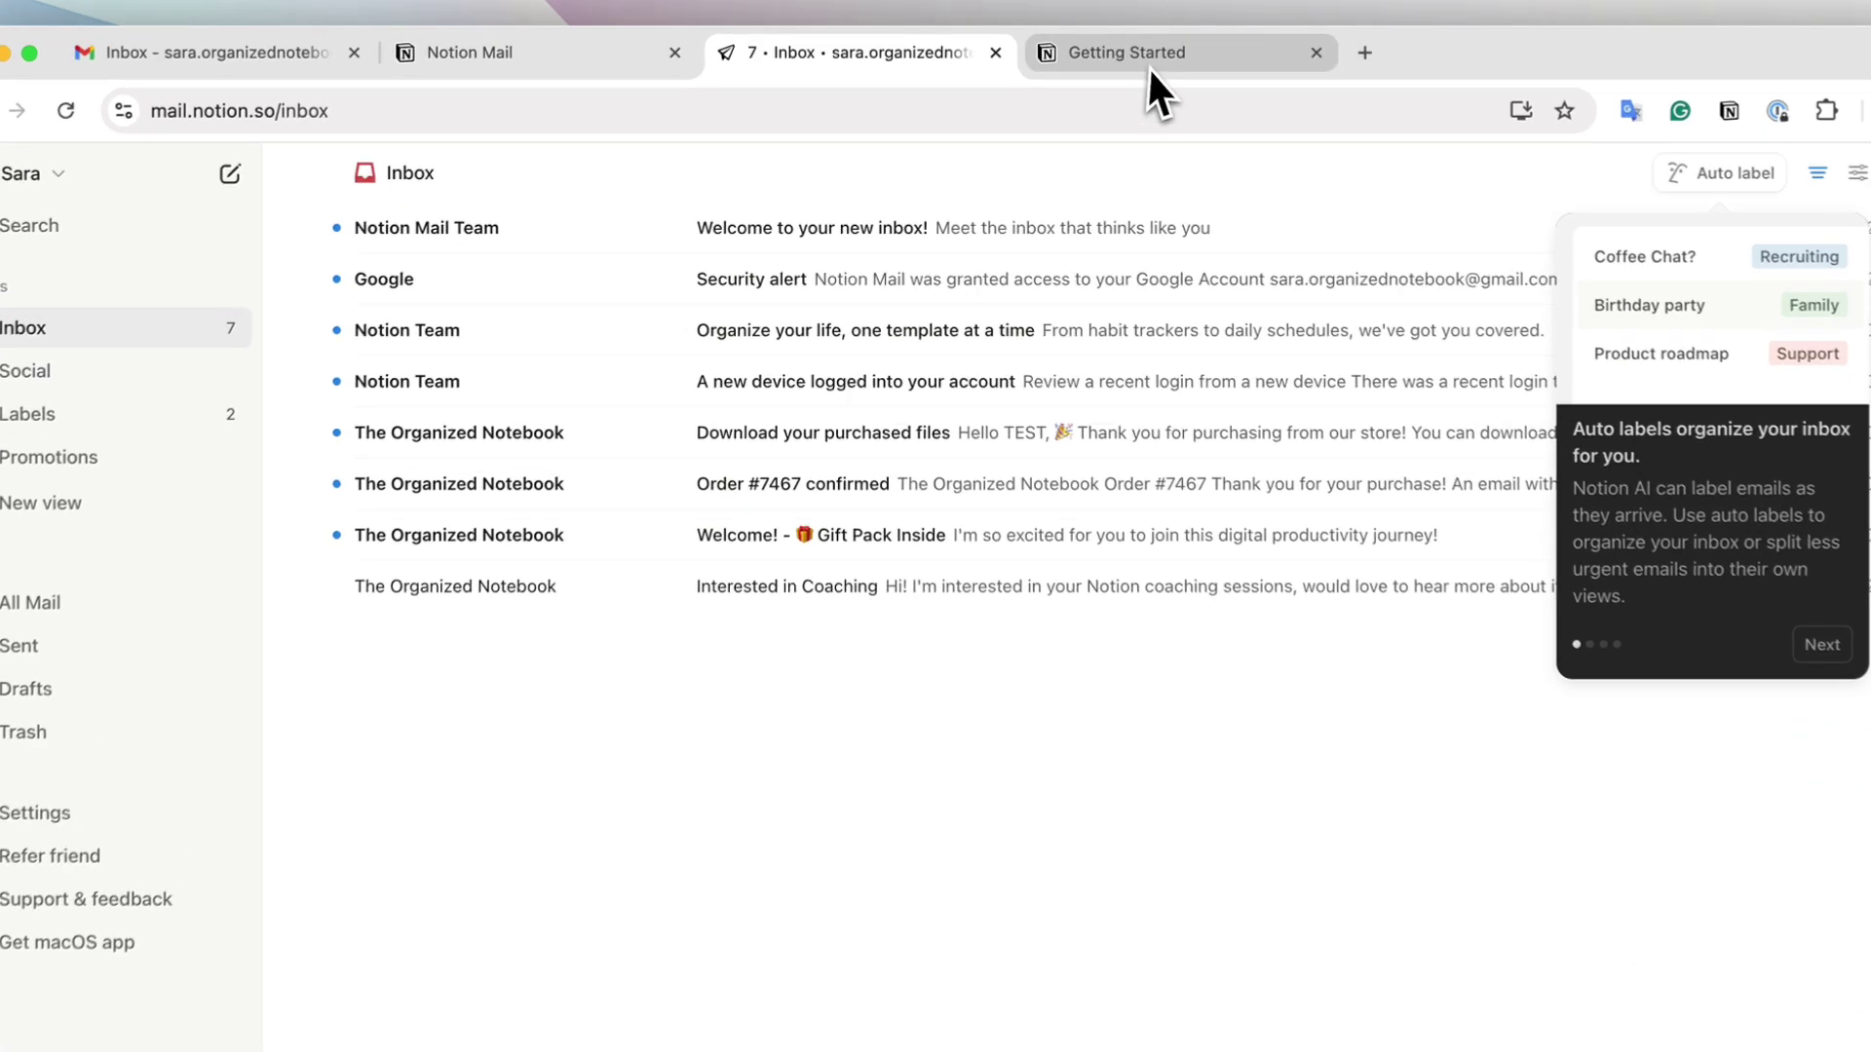
# View the Getting Started page of the Notion workspace and return to the Notion Mail inbox
pyautogui.click(1114, 51)
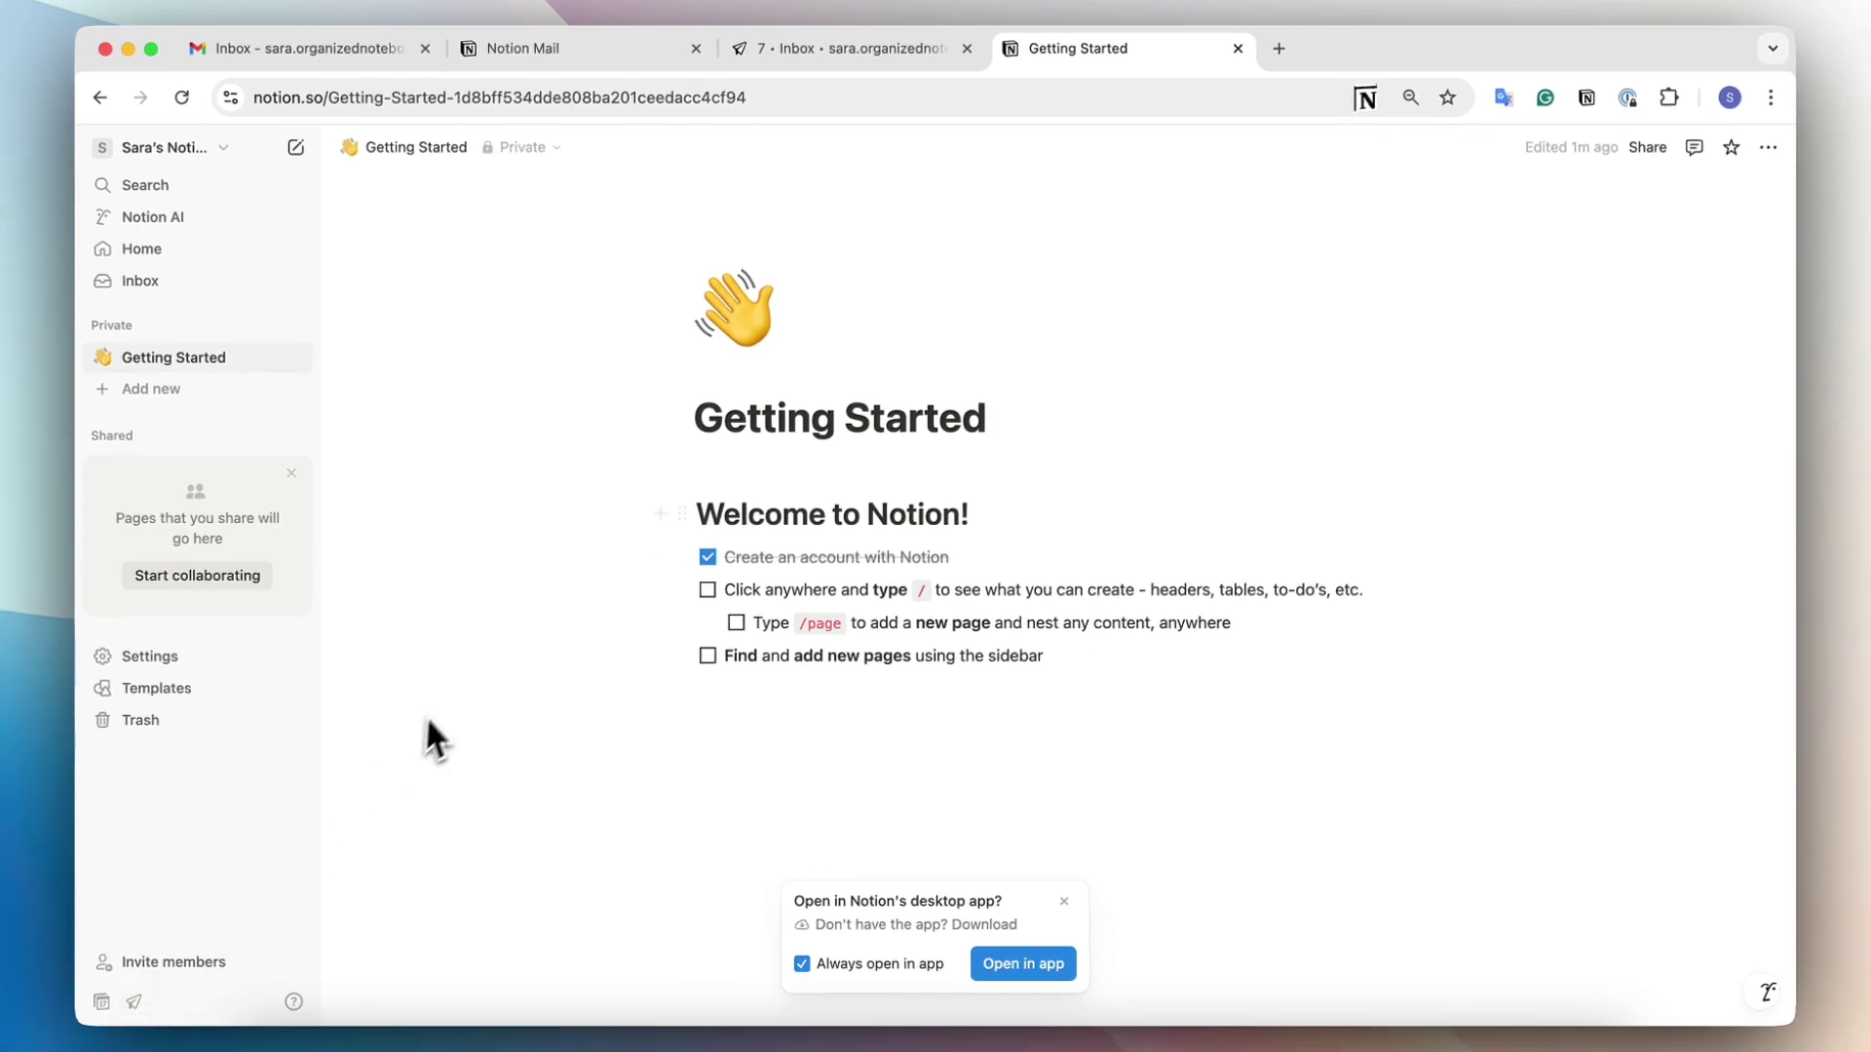
pyautogui.click(835, 76)
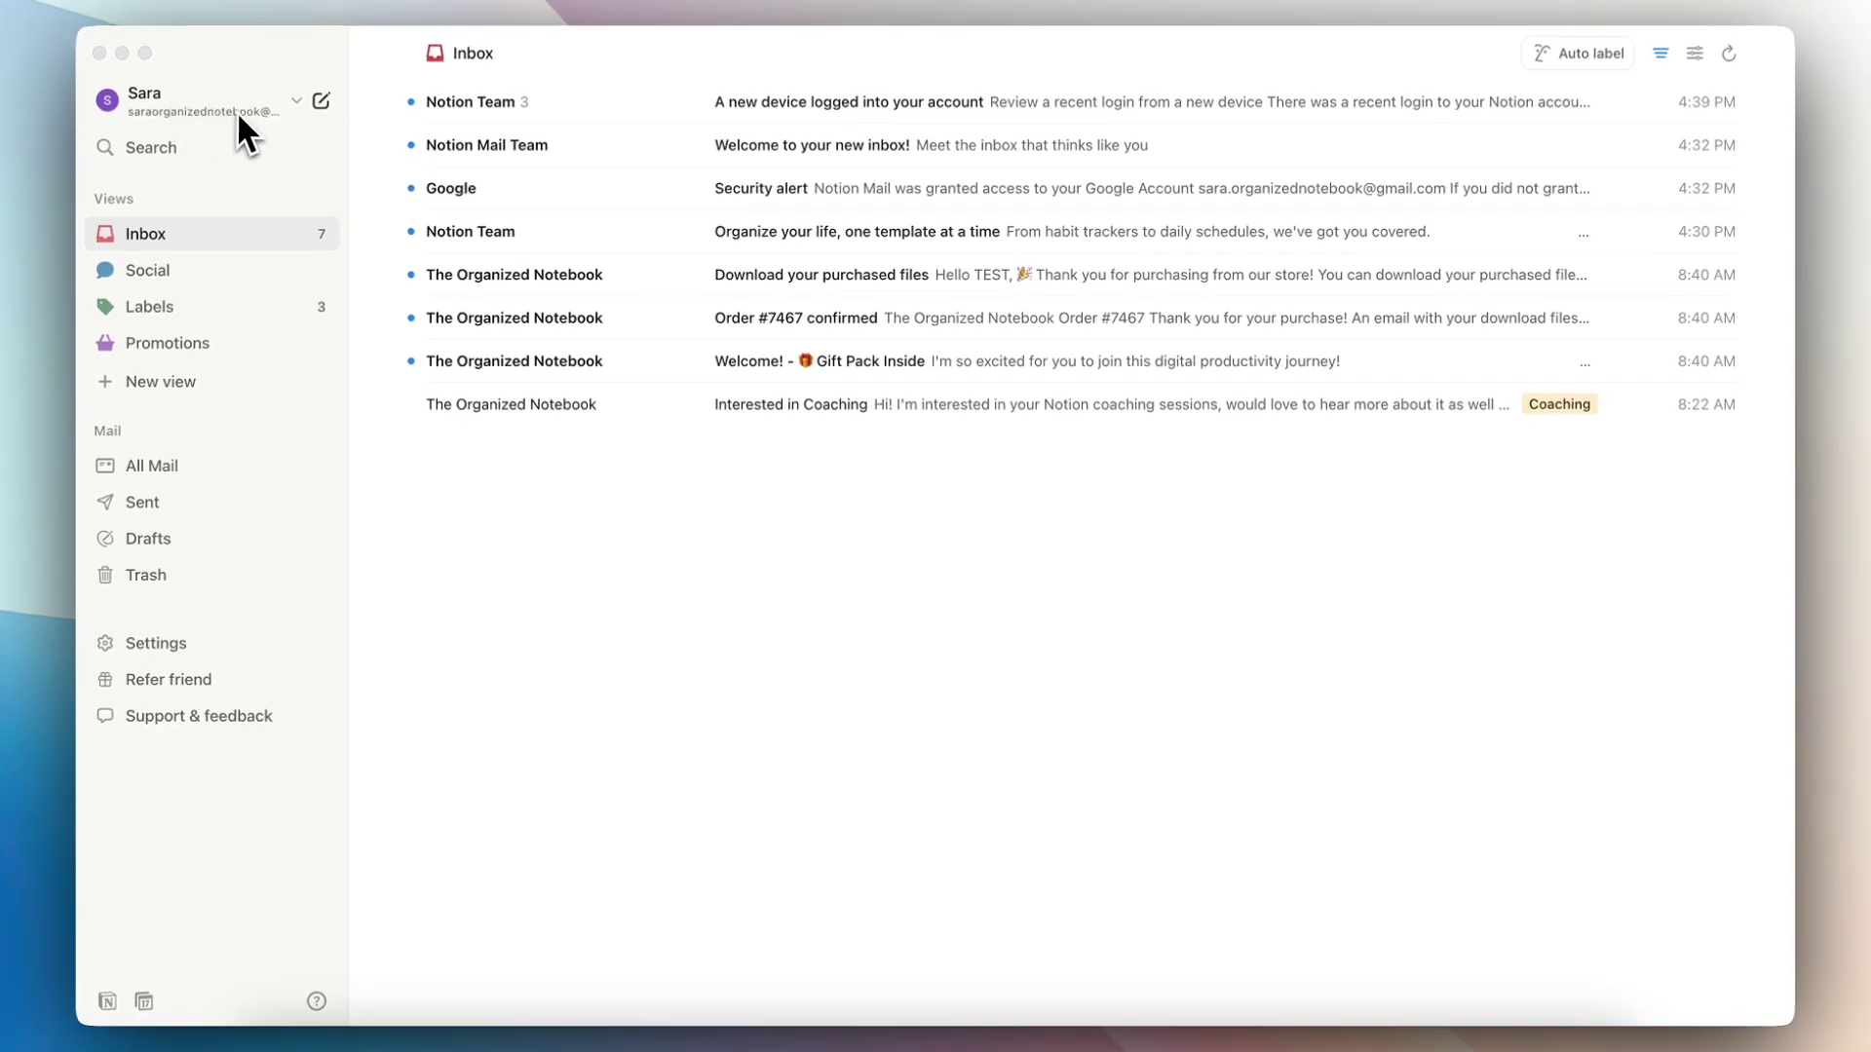
# View the list of connected mail accounts, and collapse and restore the sidebar
pyautogui.click(223, 108)
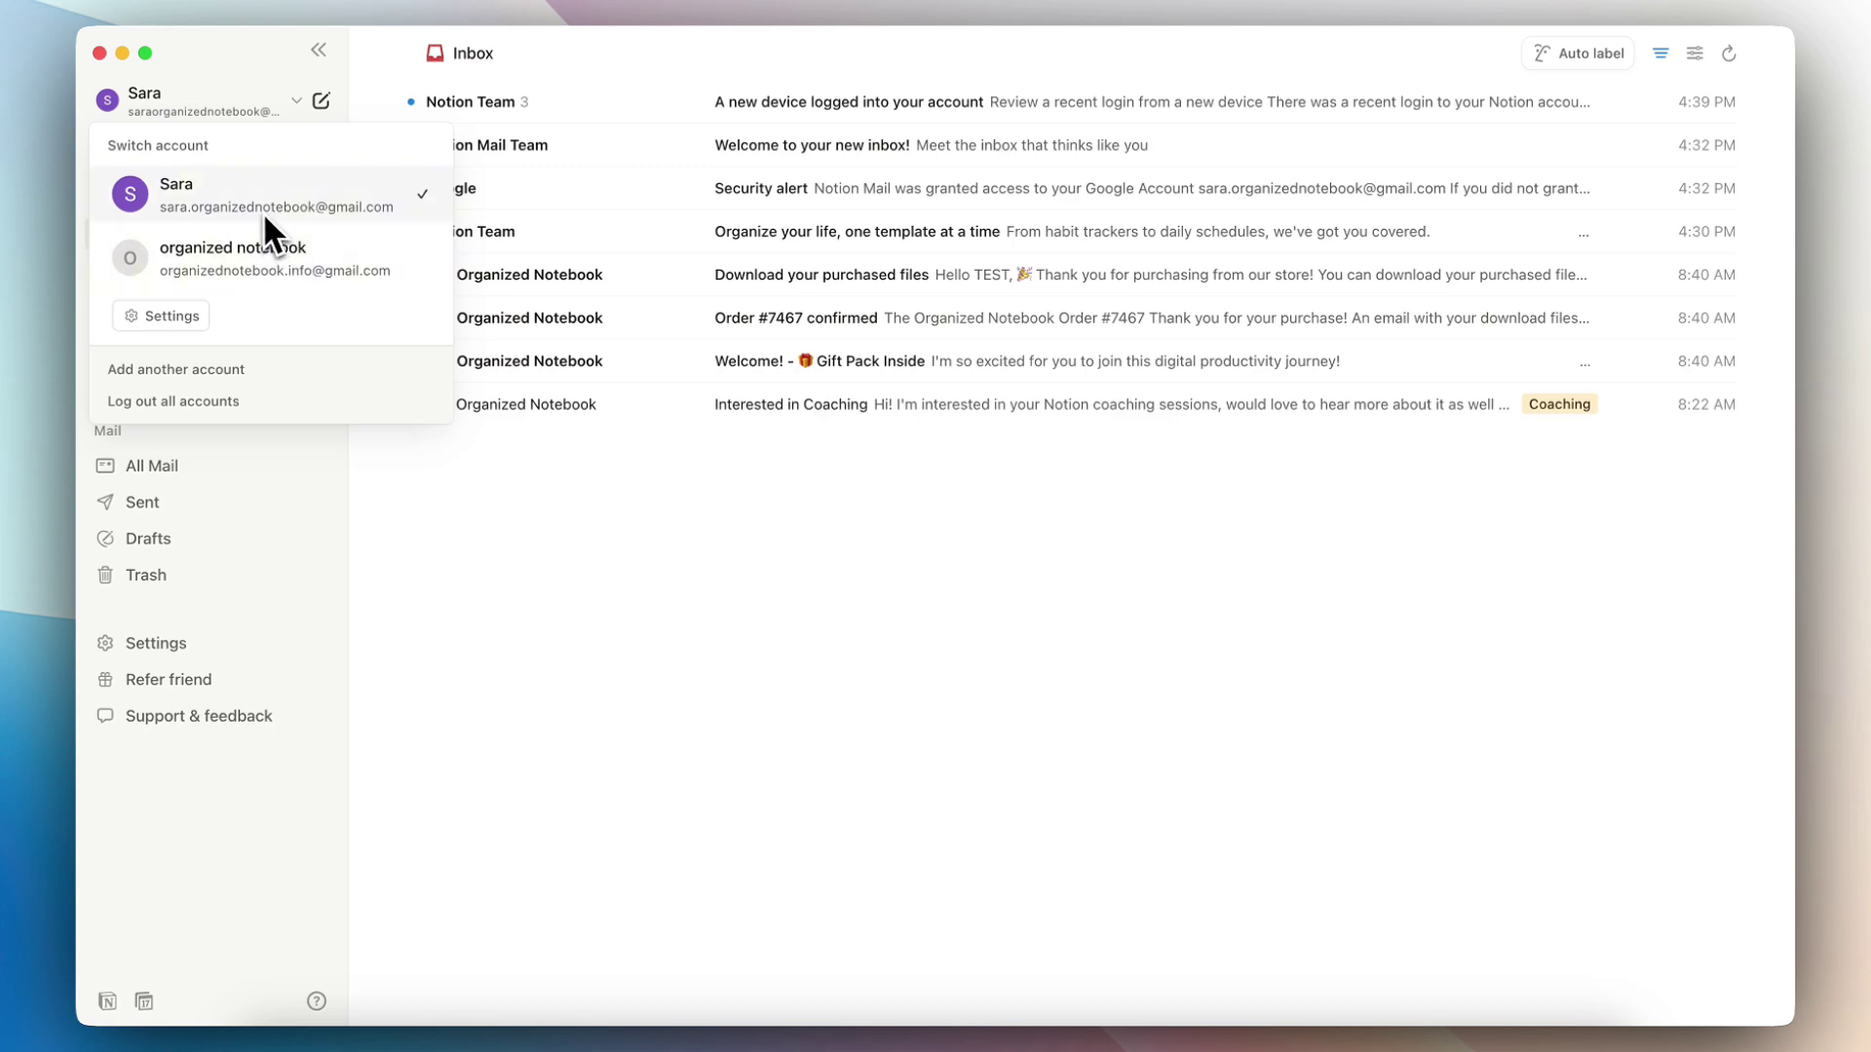
pyautogui.click(222, 97)
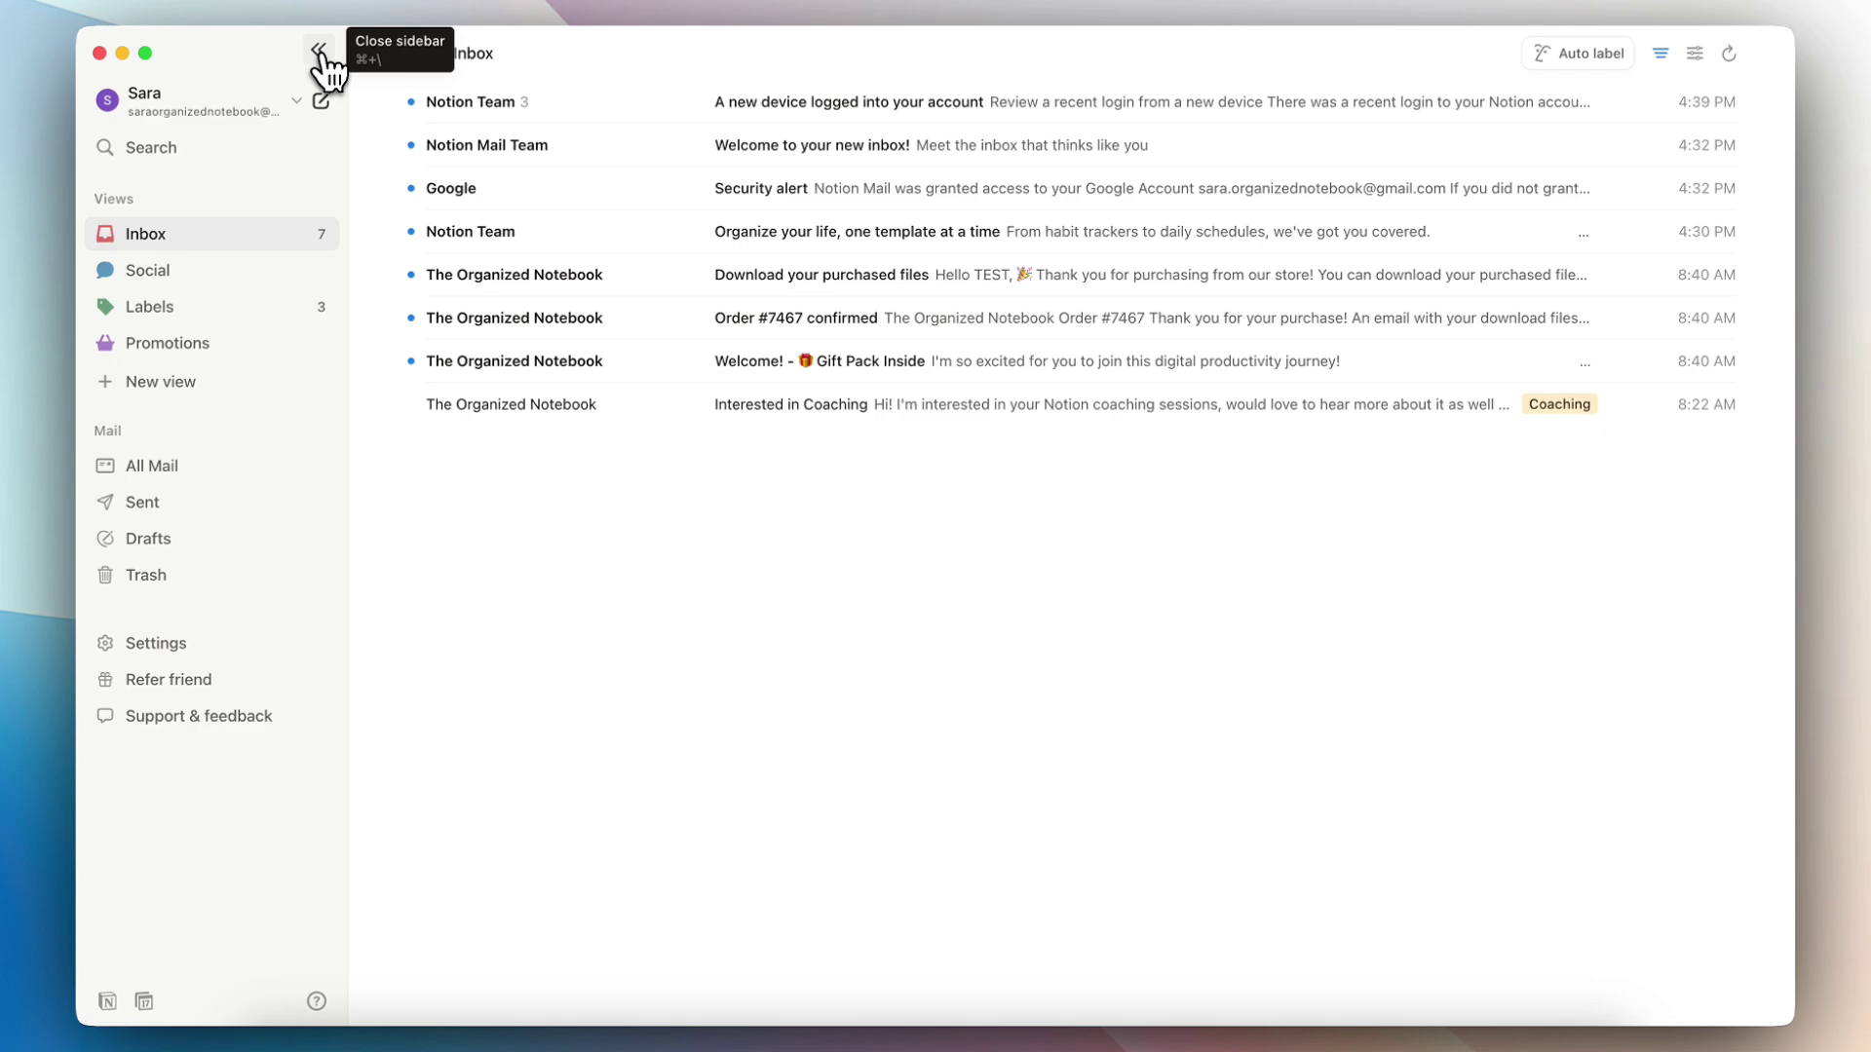
pyautogui.click(320, 53)
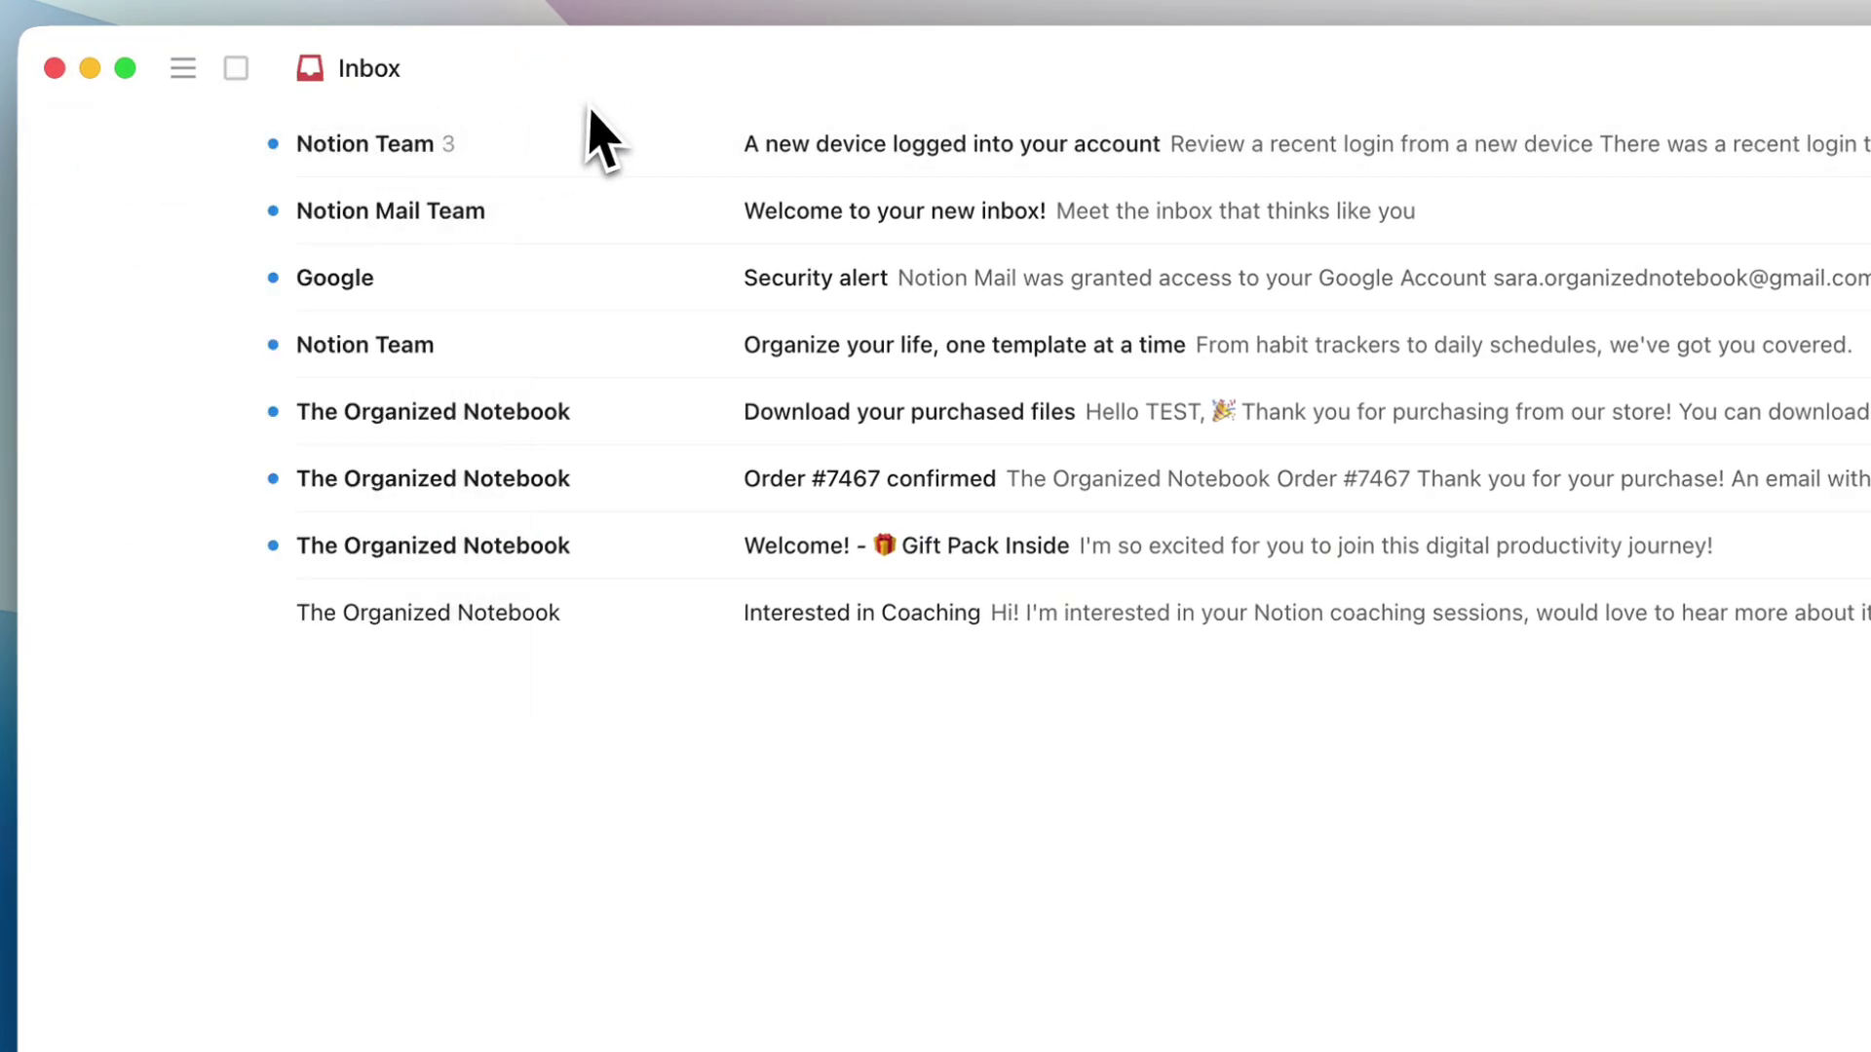
pyautogui.click(184, 70)
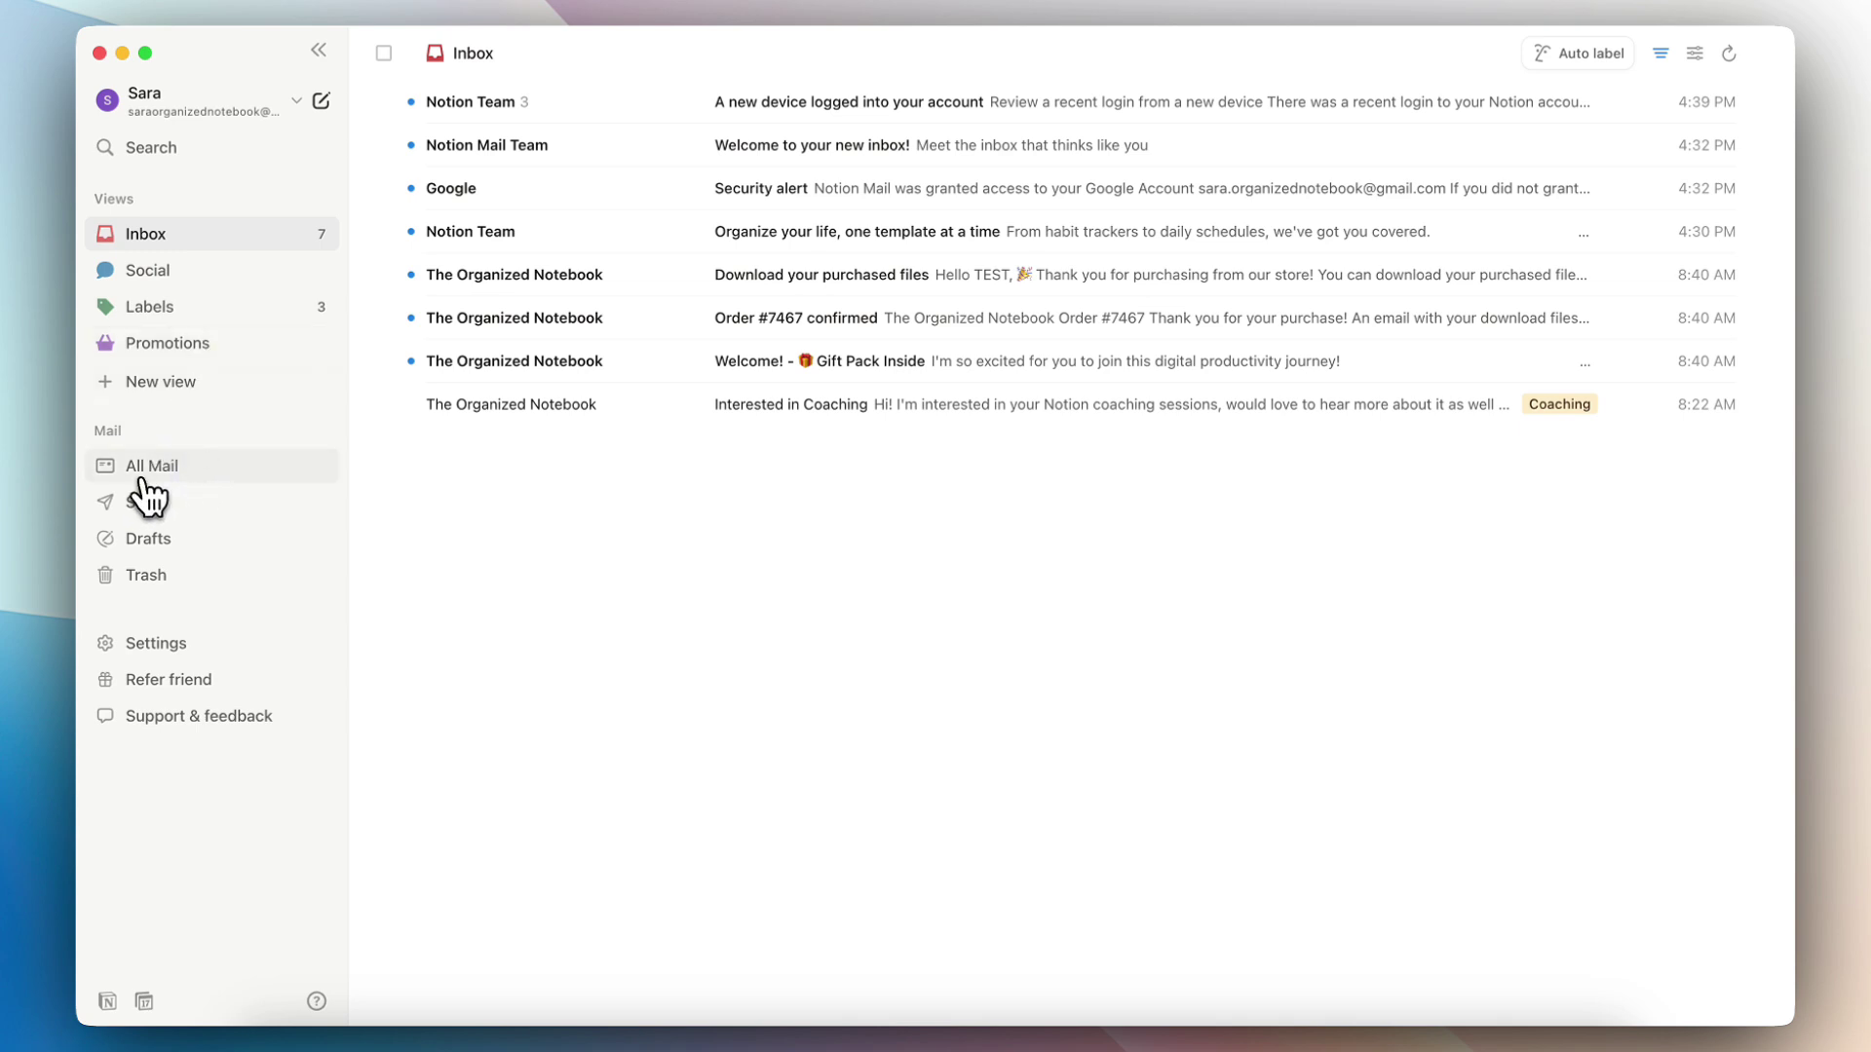
# Look through the All Mail, Sent, Drafts and Trash folders and return to All Mail
pyautogui.click(226, 479)
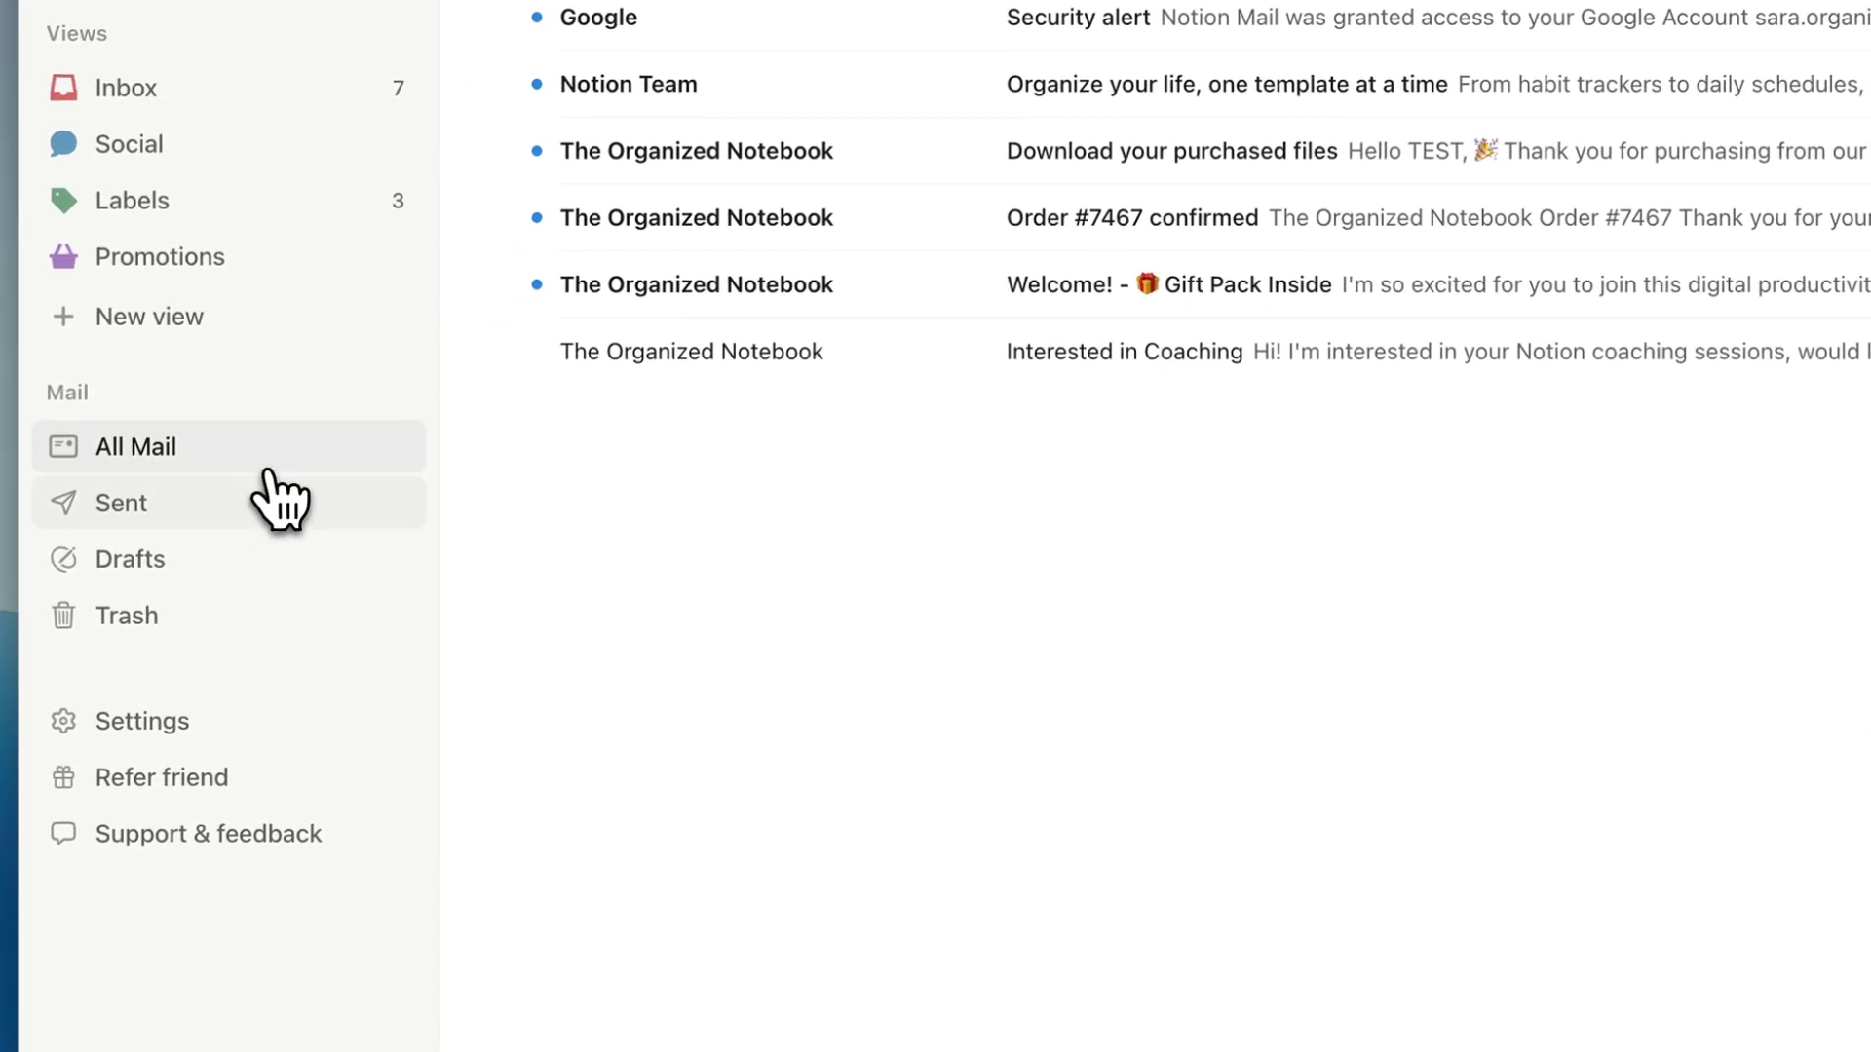
pyautogui.click(157, 509)
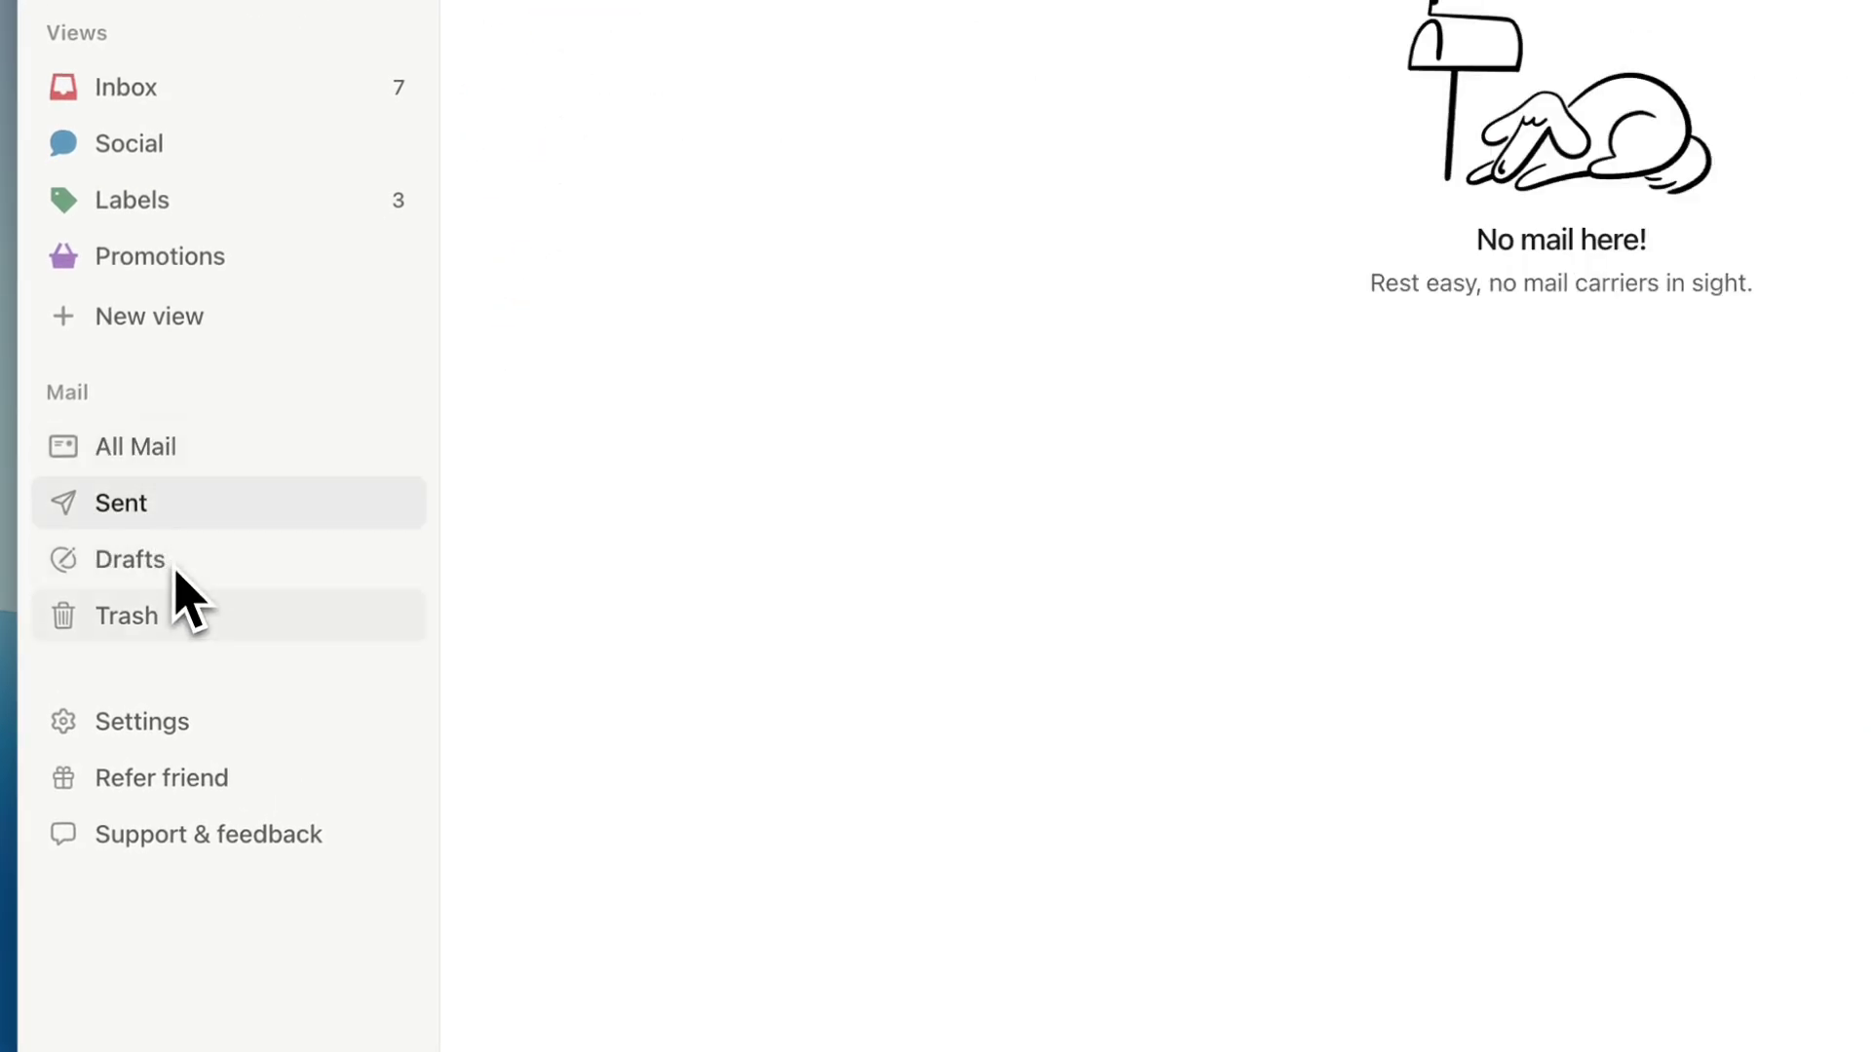
pyautogui.click(167, 570)
pyautogui.click(160, 617)
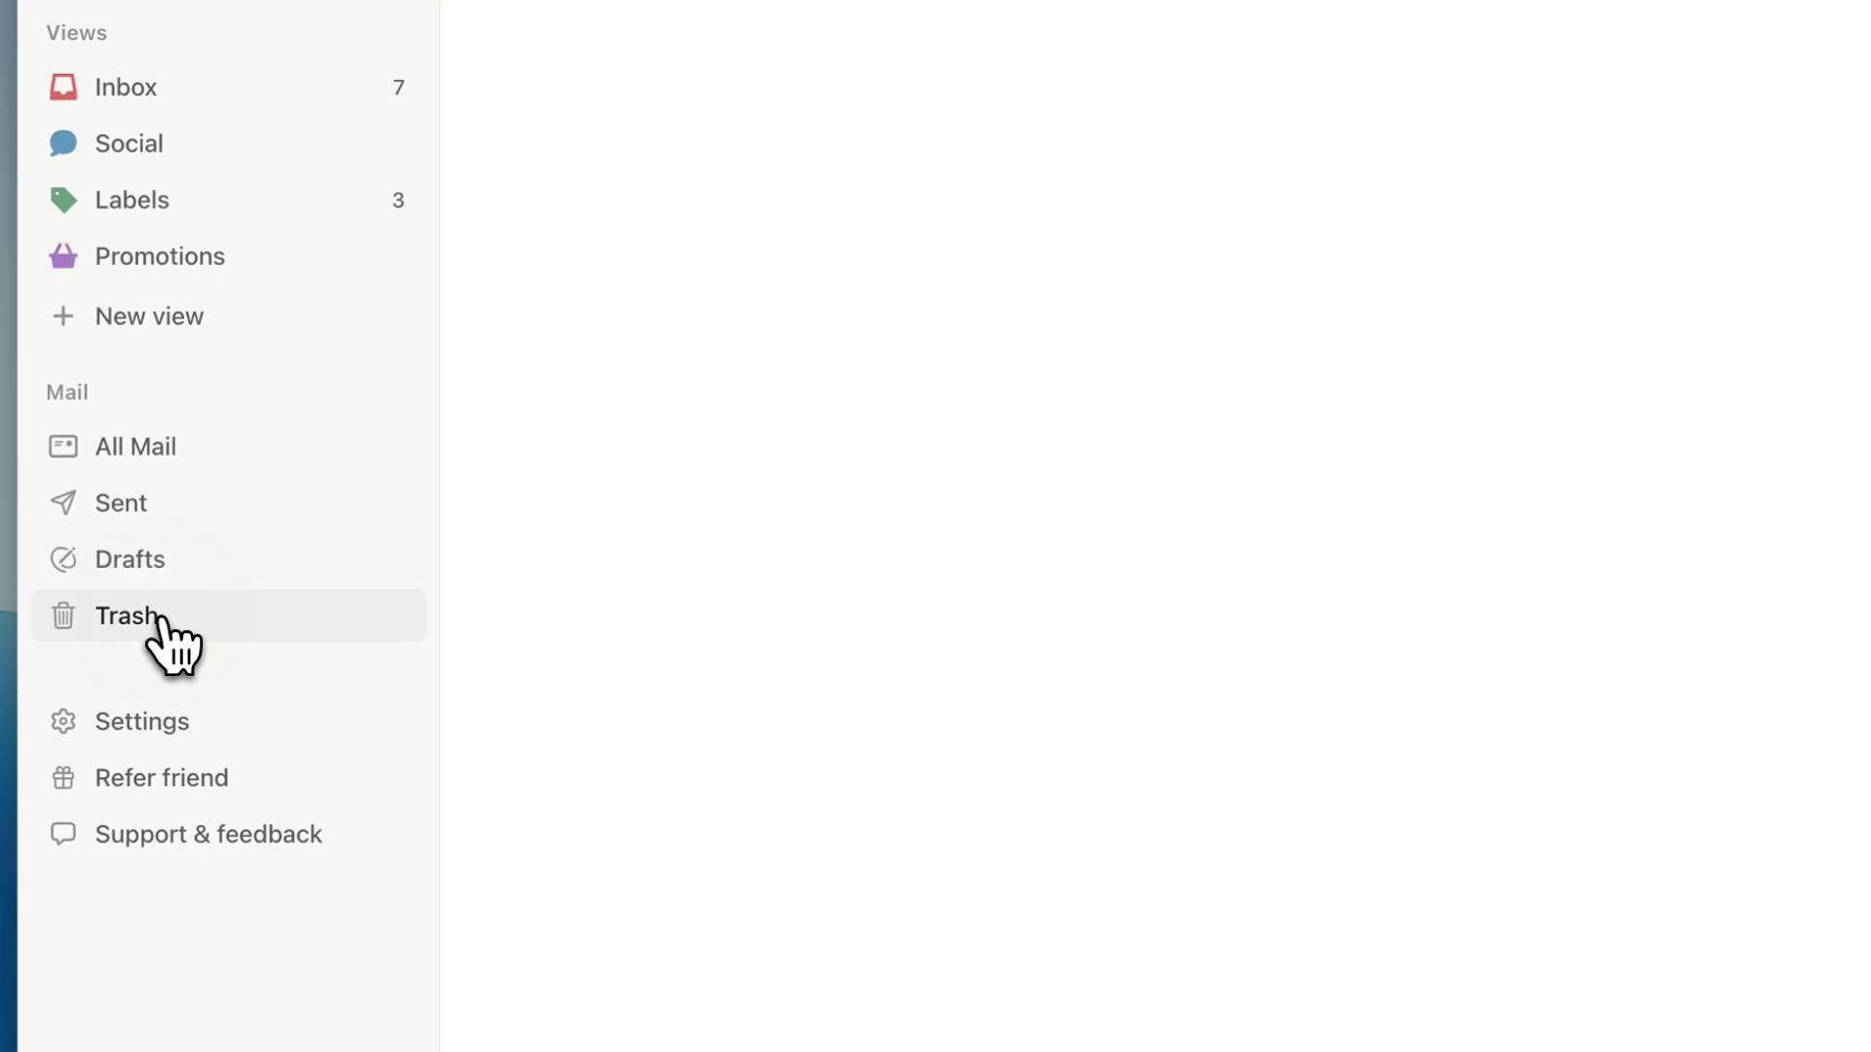
pyautogui.click(127, 454)
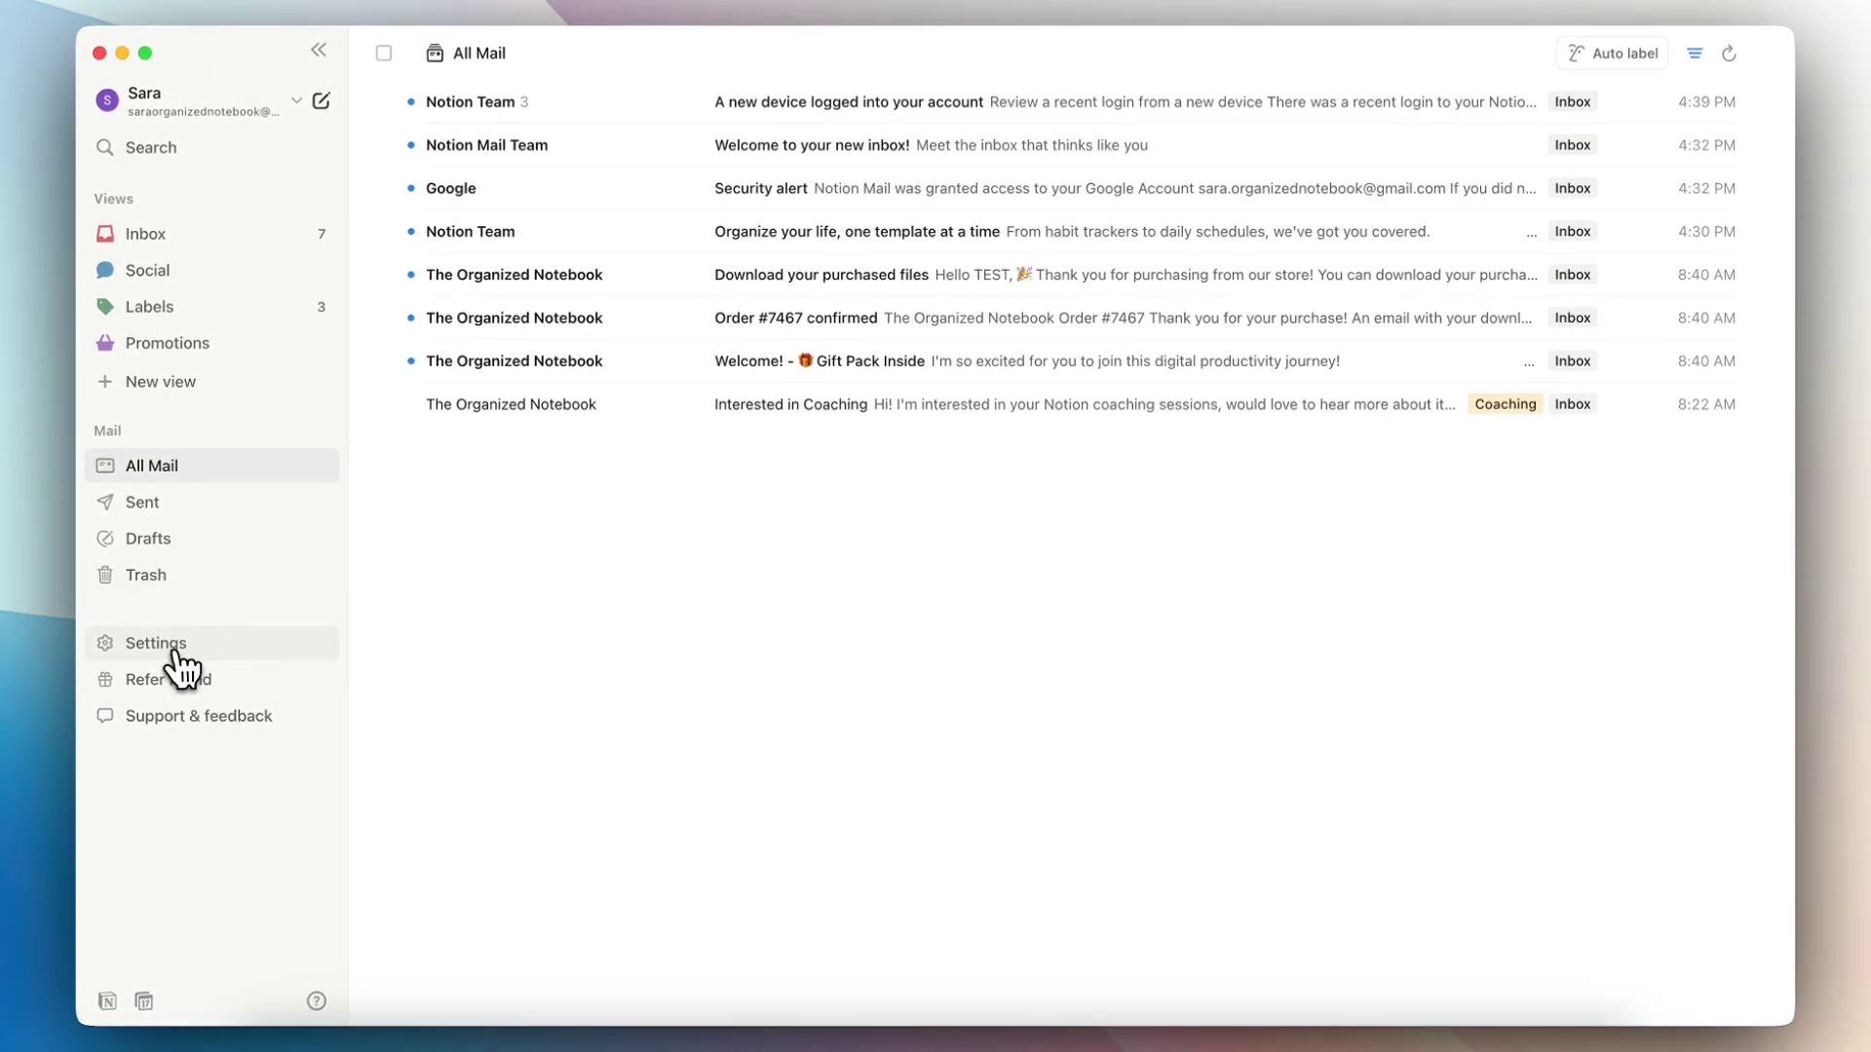
# View the mail settings and the Notion Support chat, closing each without changes
pyautogui.click(175, 651)
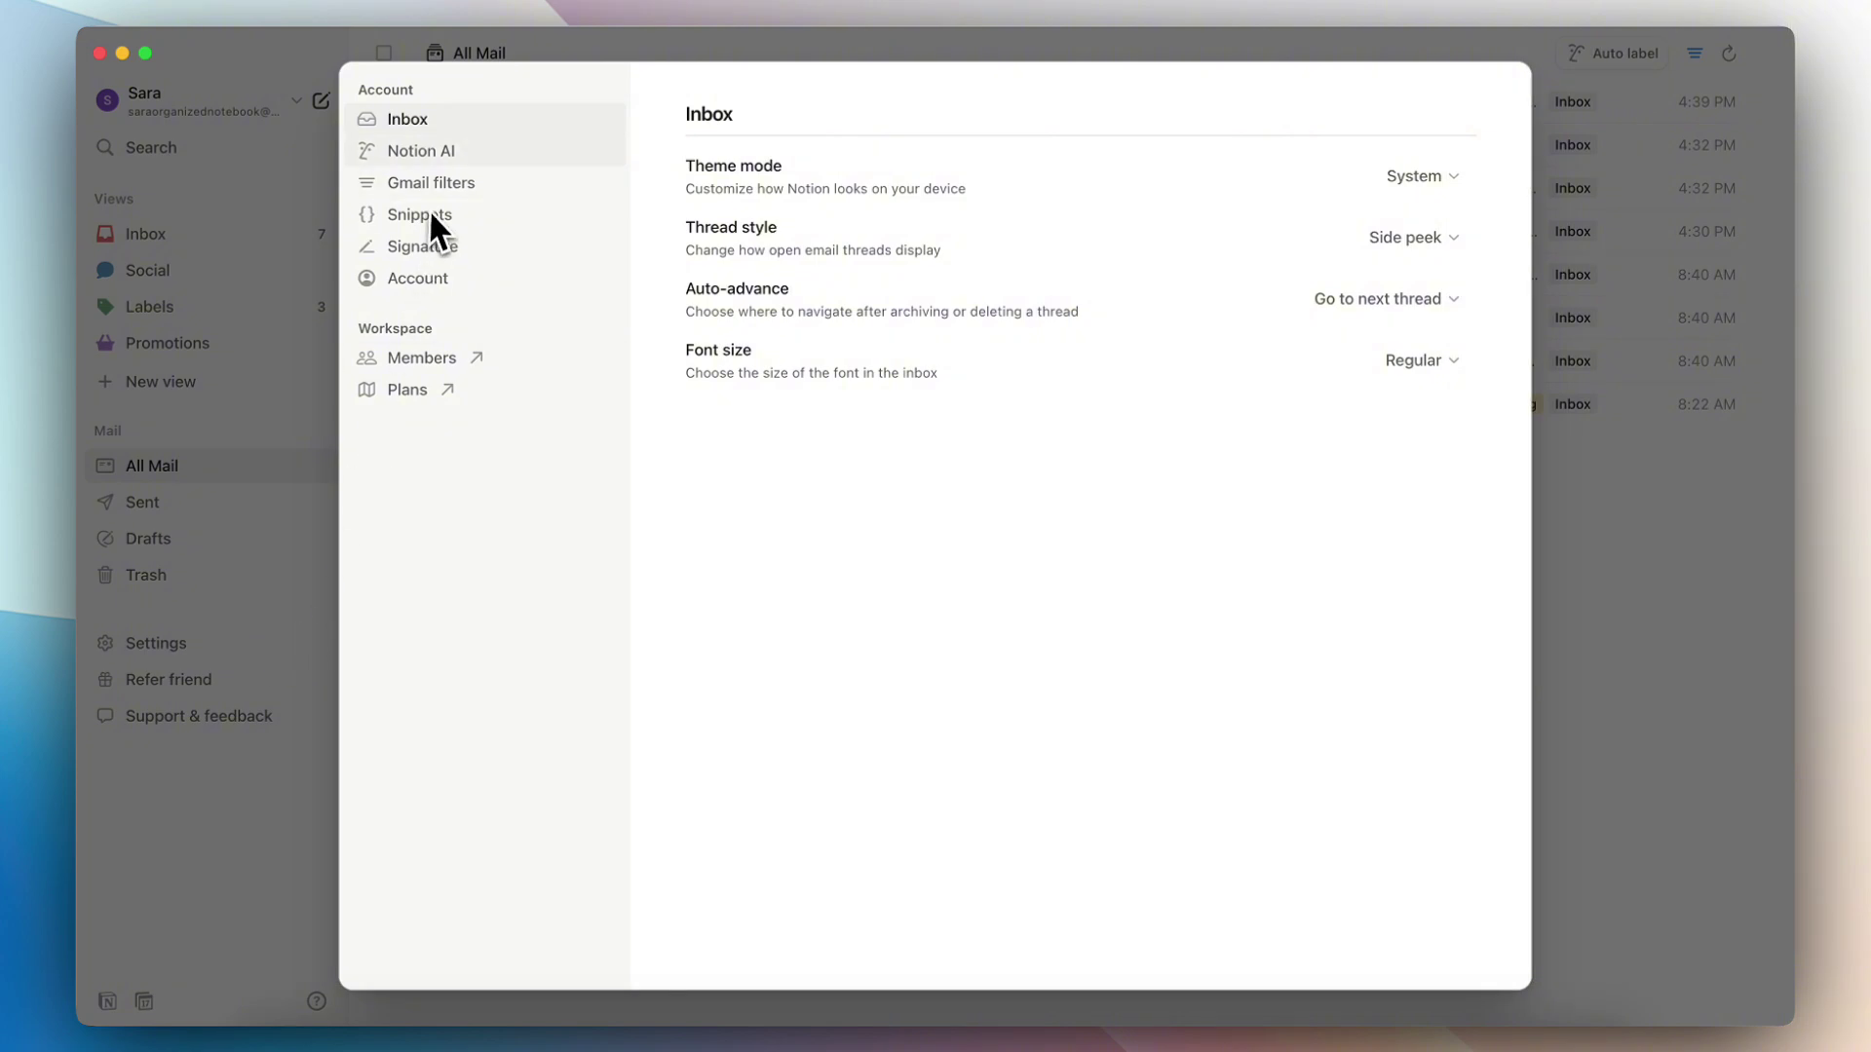
pyautogui.click(284, 545)
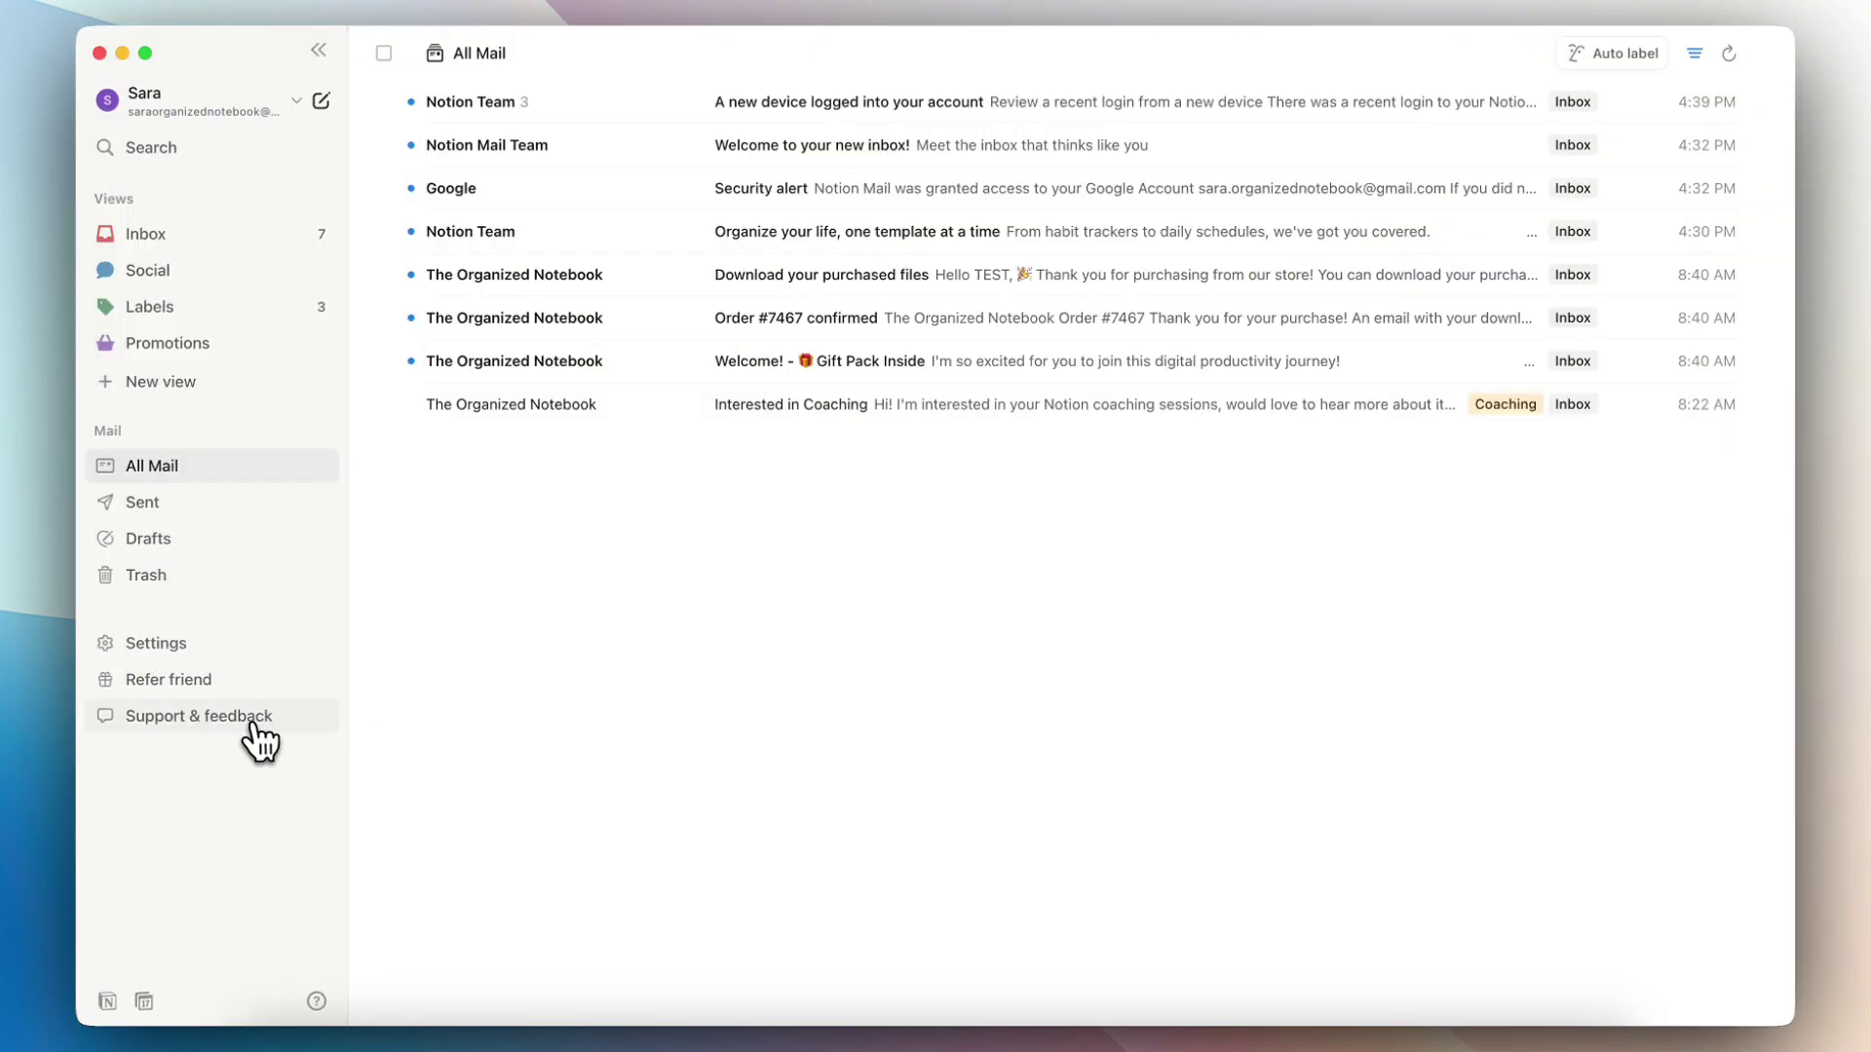
pyautogui.click(190, 718)
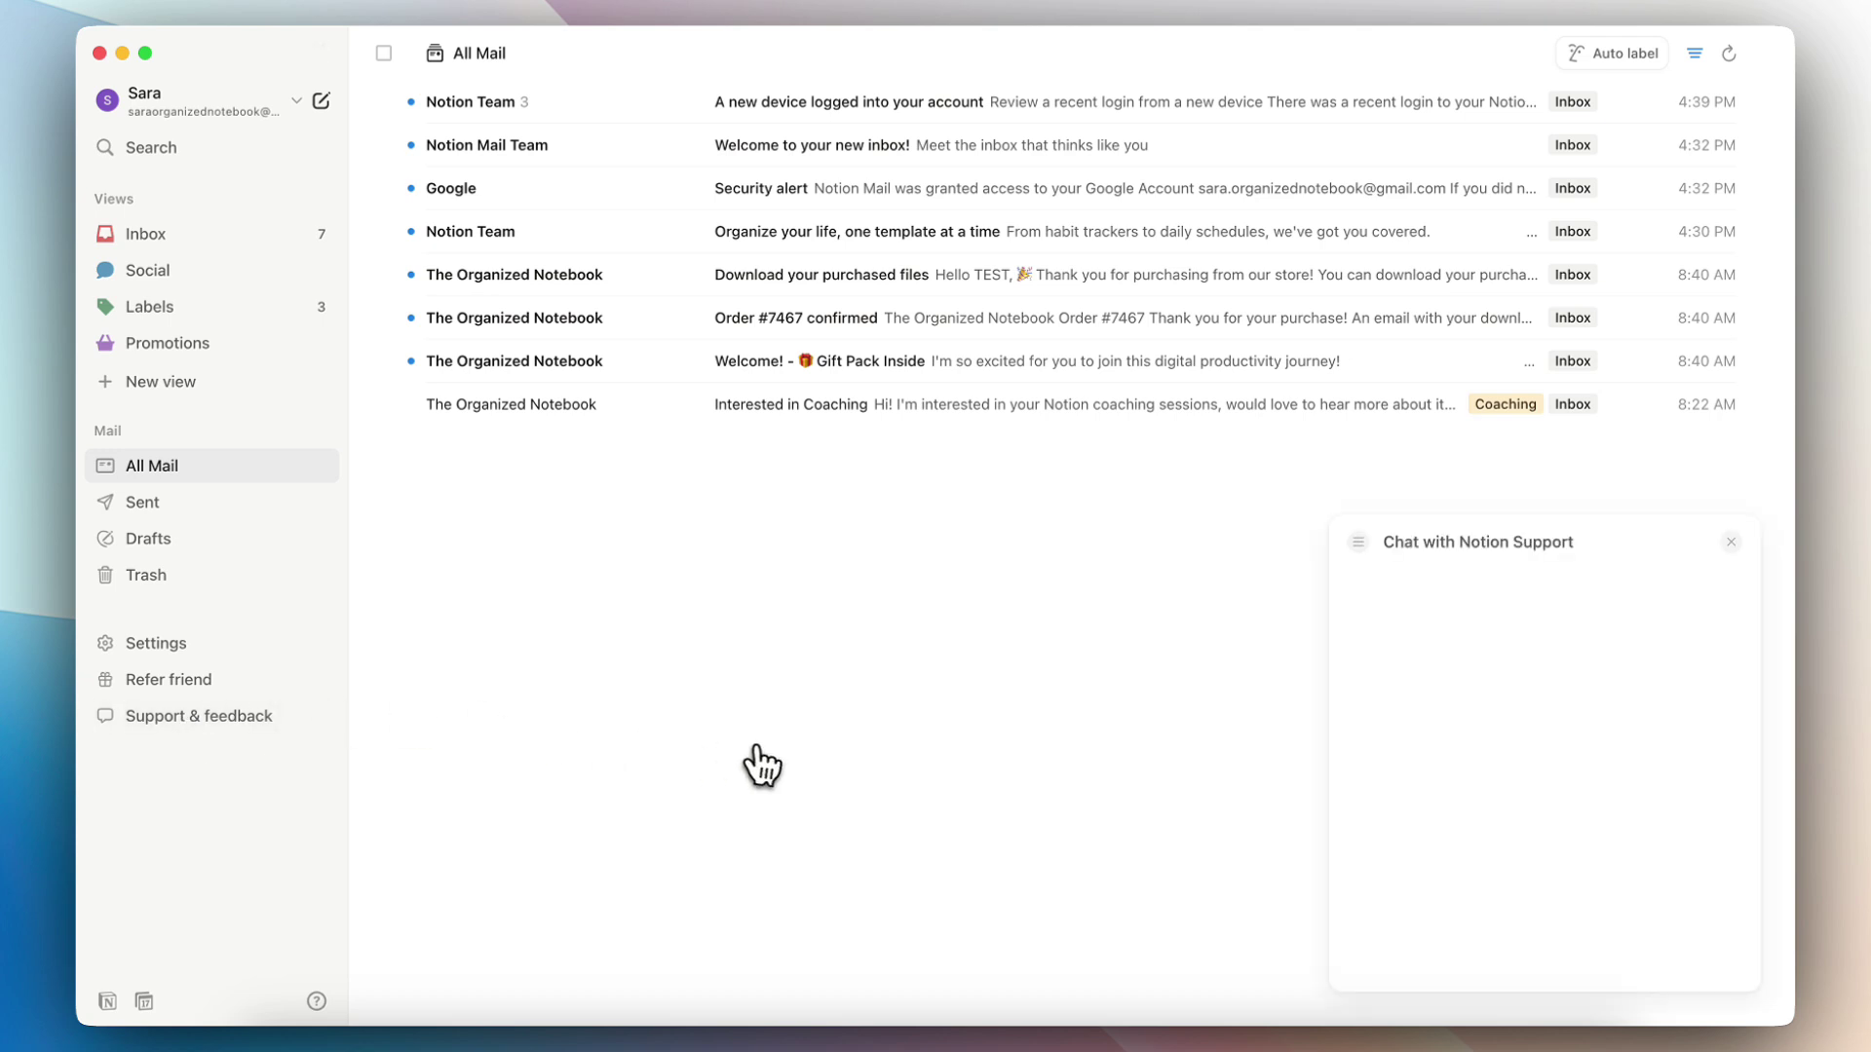
pyautogui.click(1734, 543)
# Read through the full keyboard shortcuts list from Compose to Misc and close it
pyautogui.click(317, 1002)
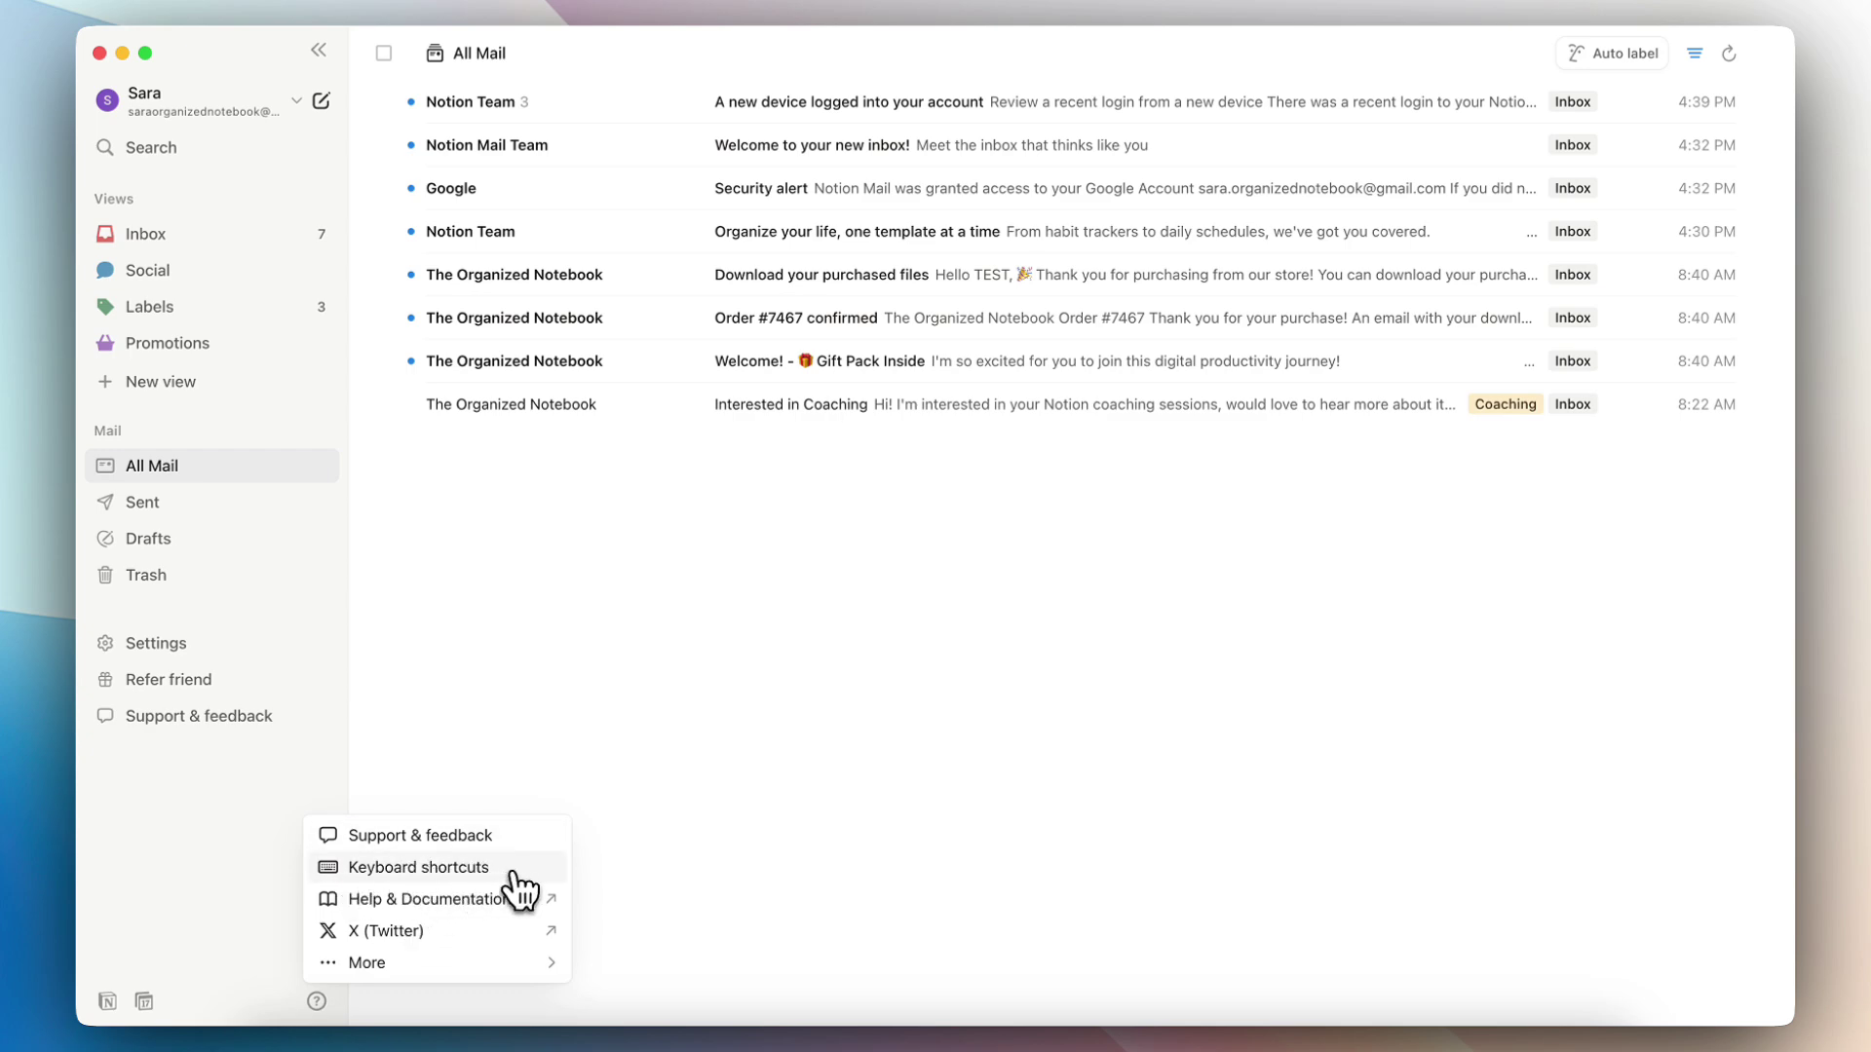
pyautogui.click(419, 868)
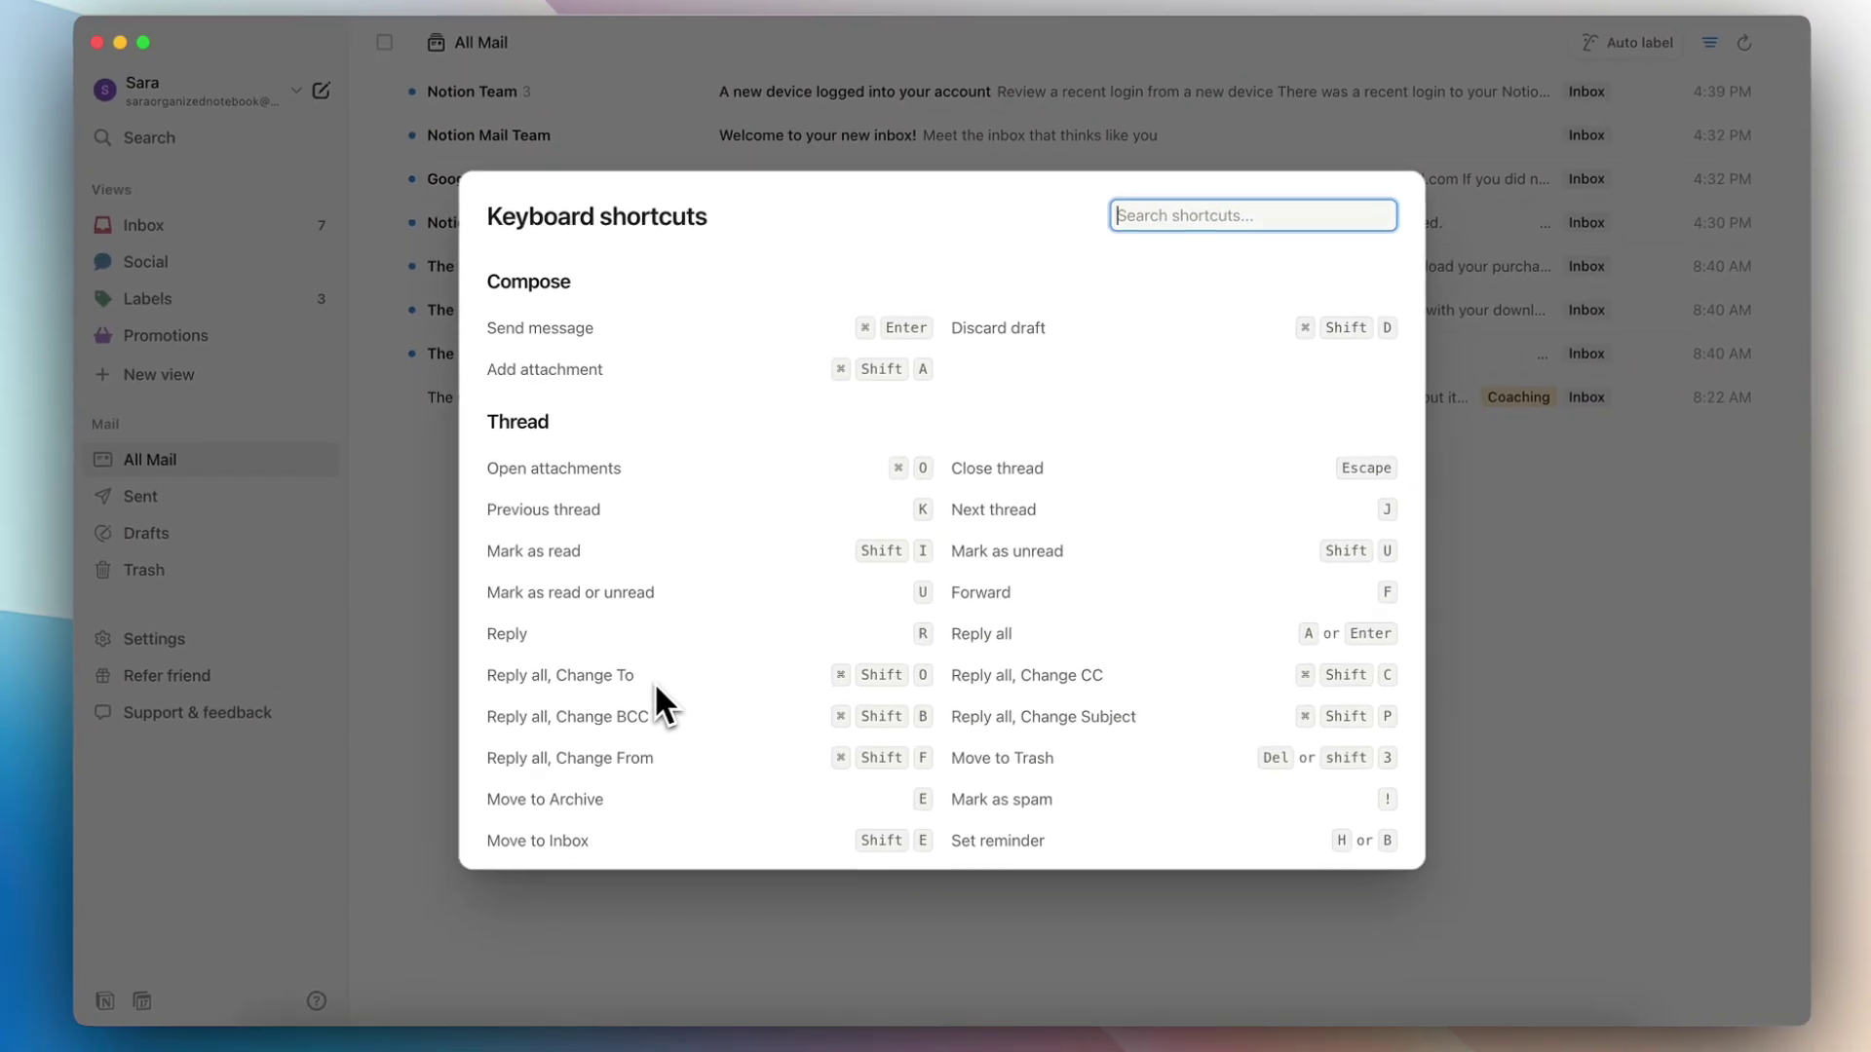
pyautogui.scroll(-2, 836, 507)
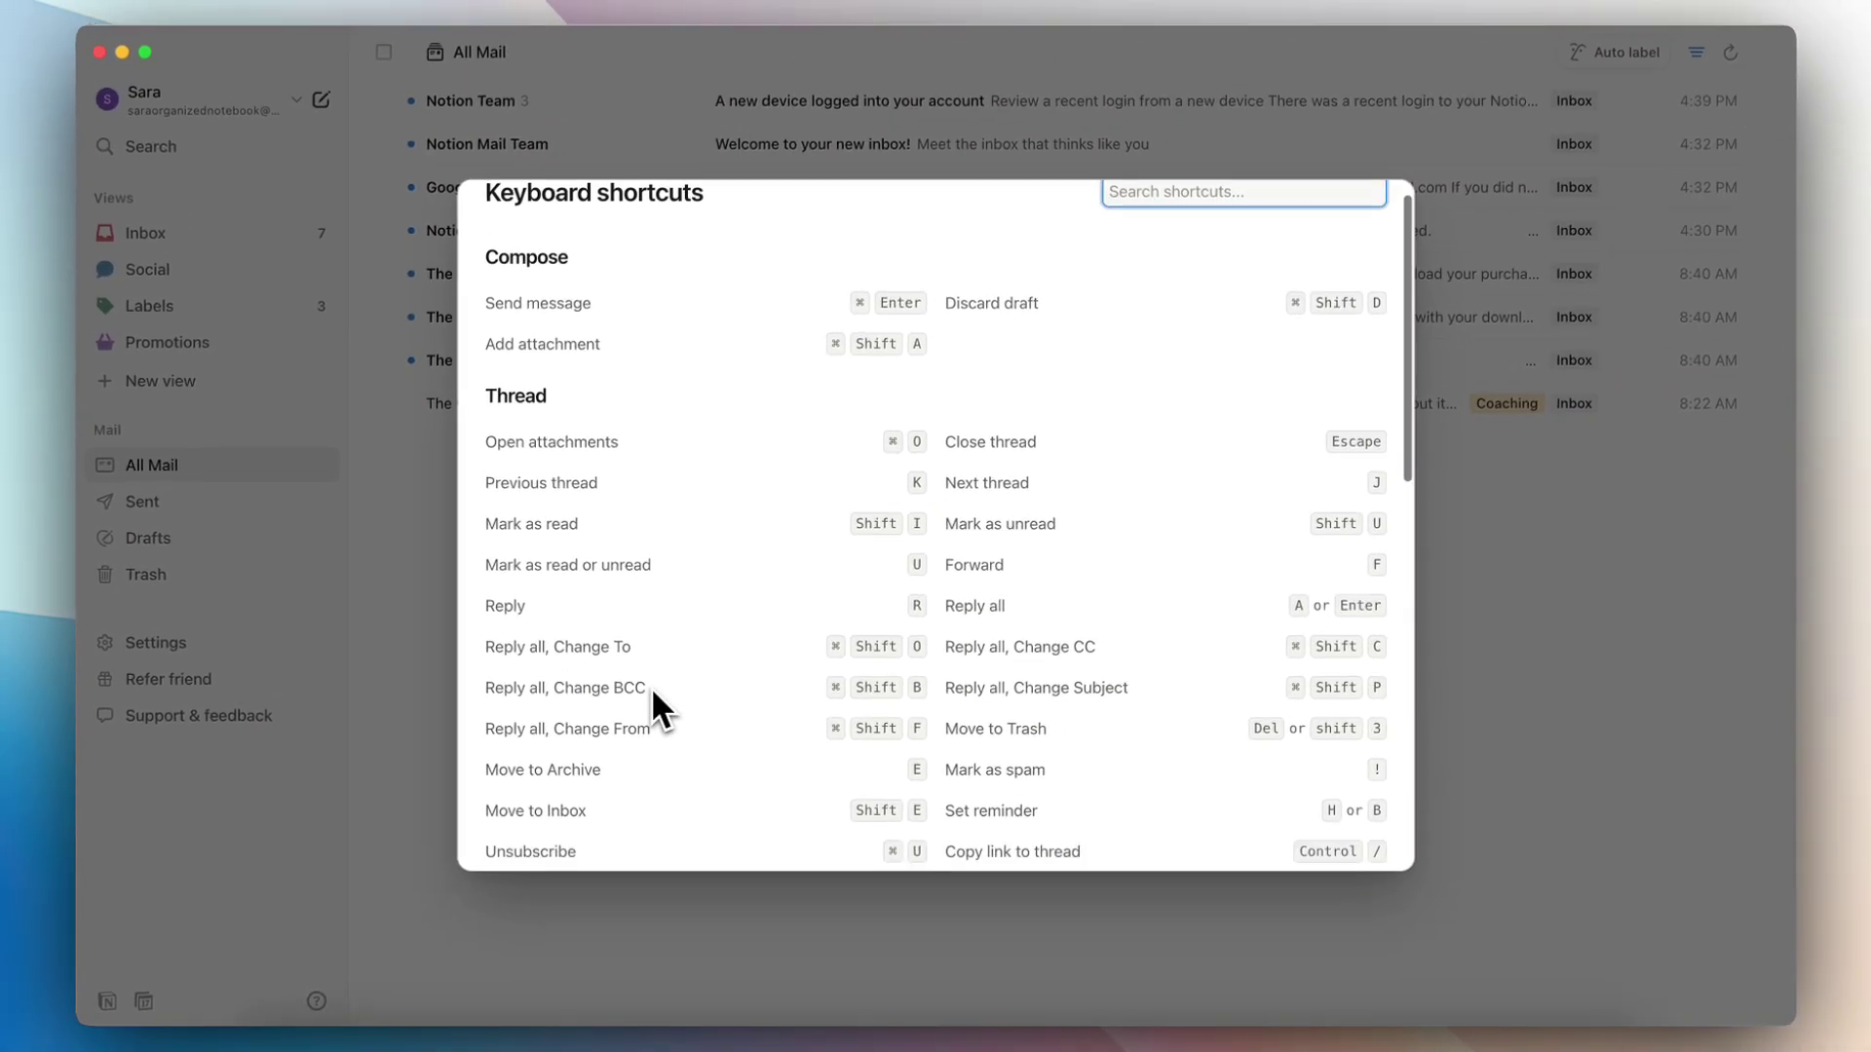
pyautogui.scroll(-10, 651, 687)
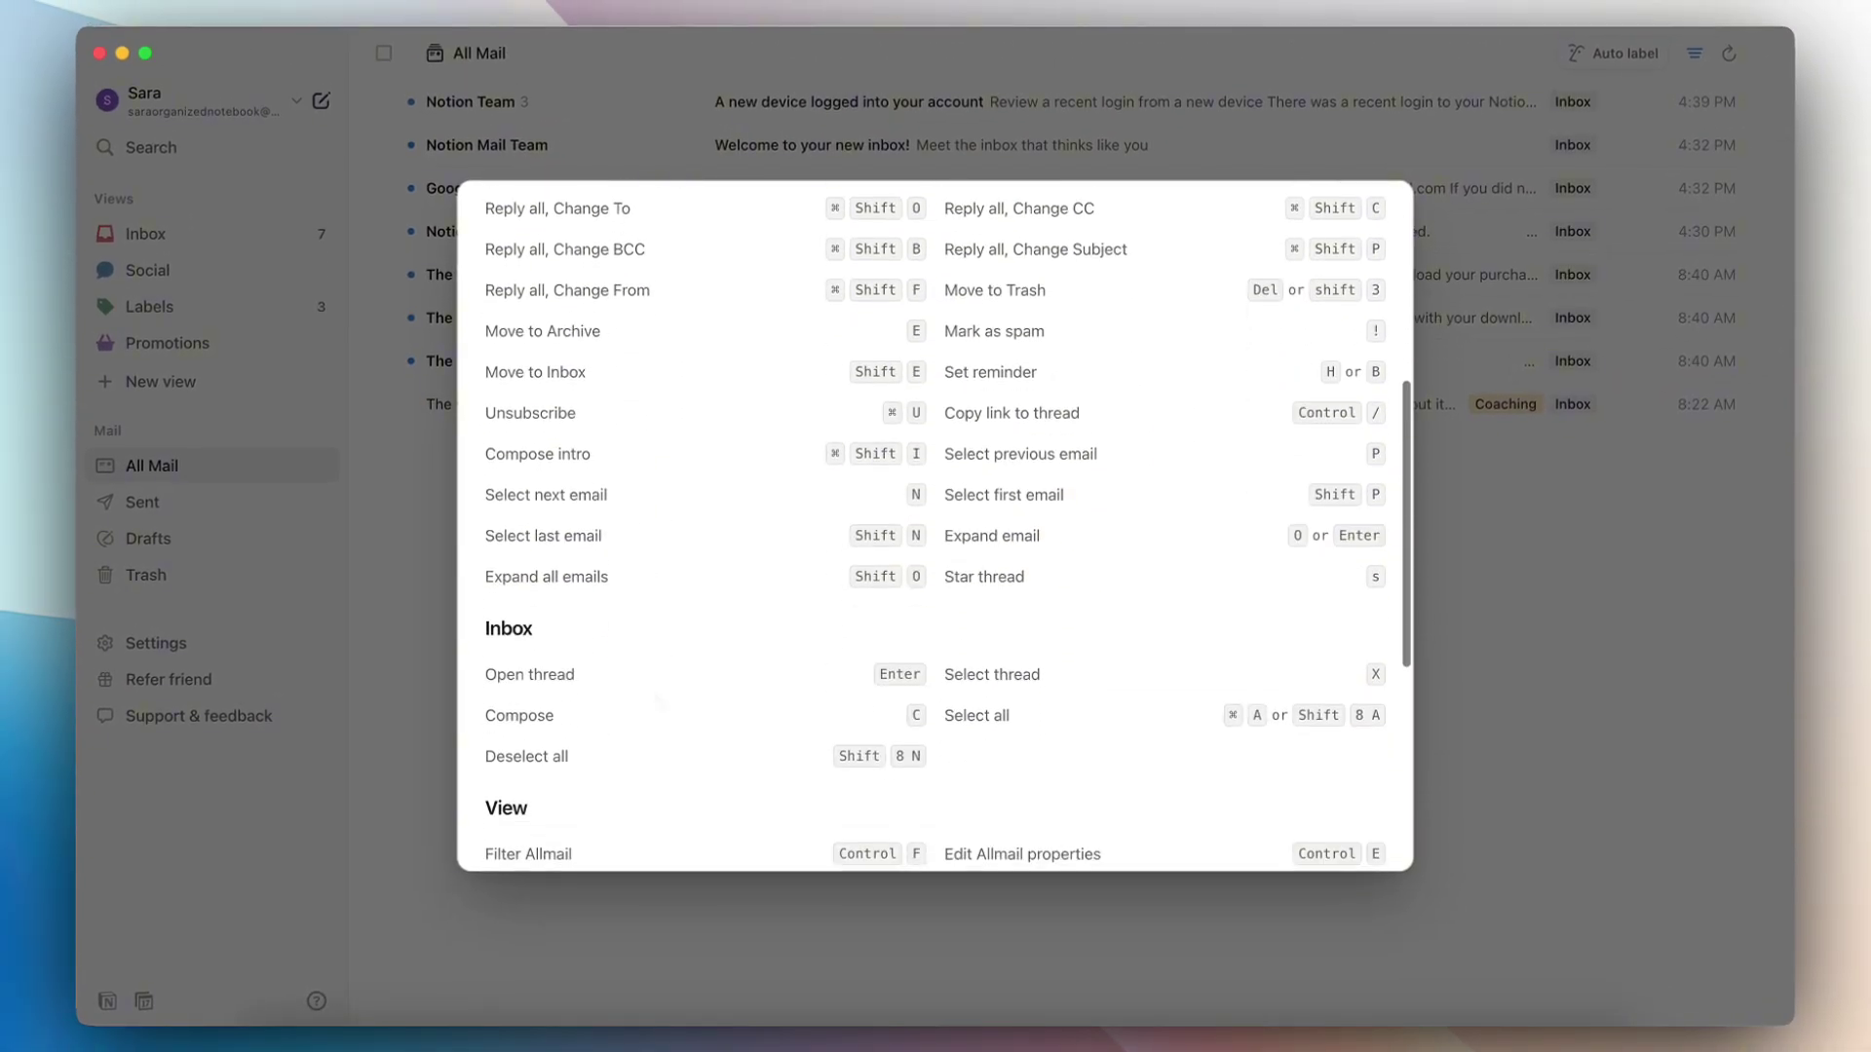
pyautogui.scroll(-5, 936, 526)
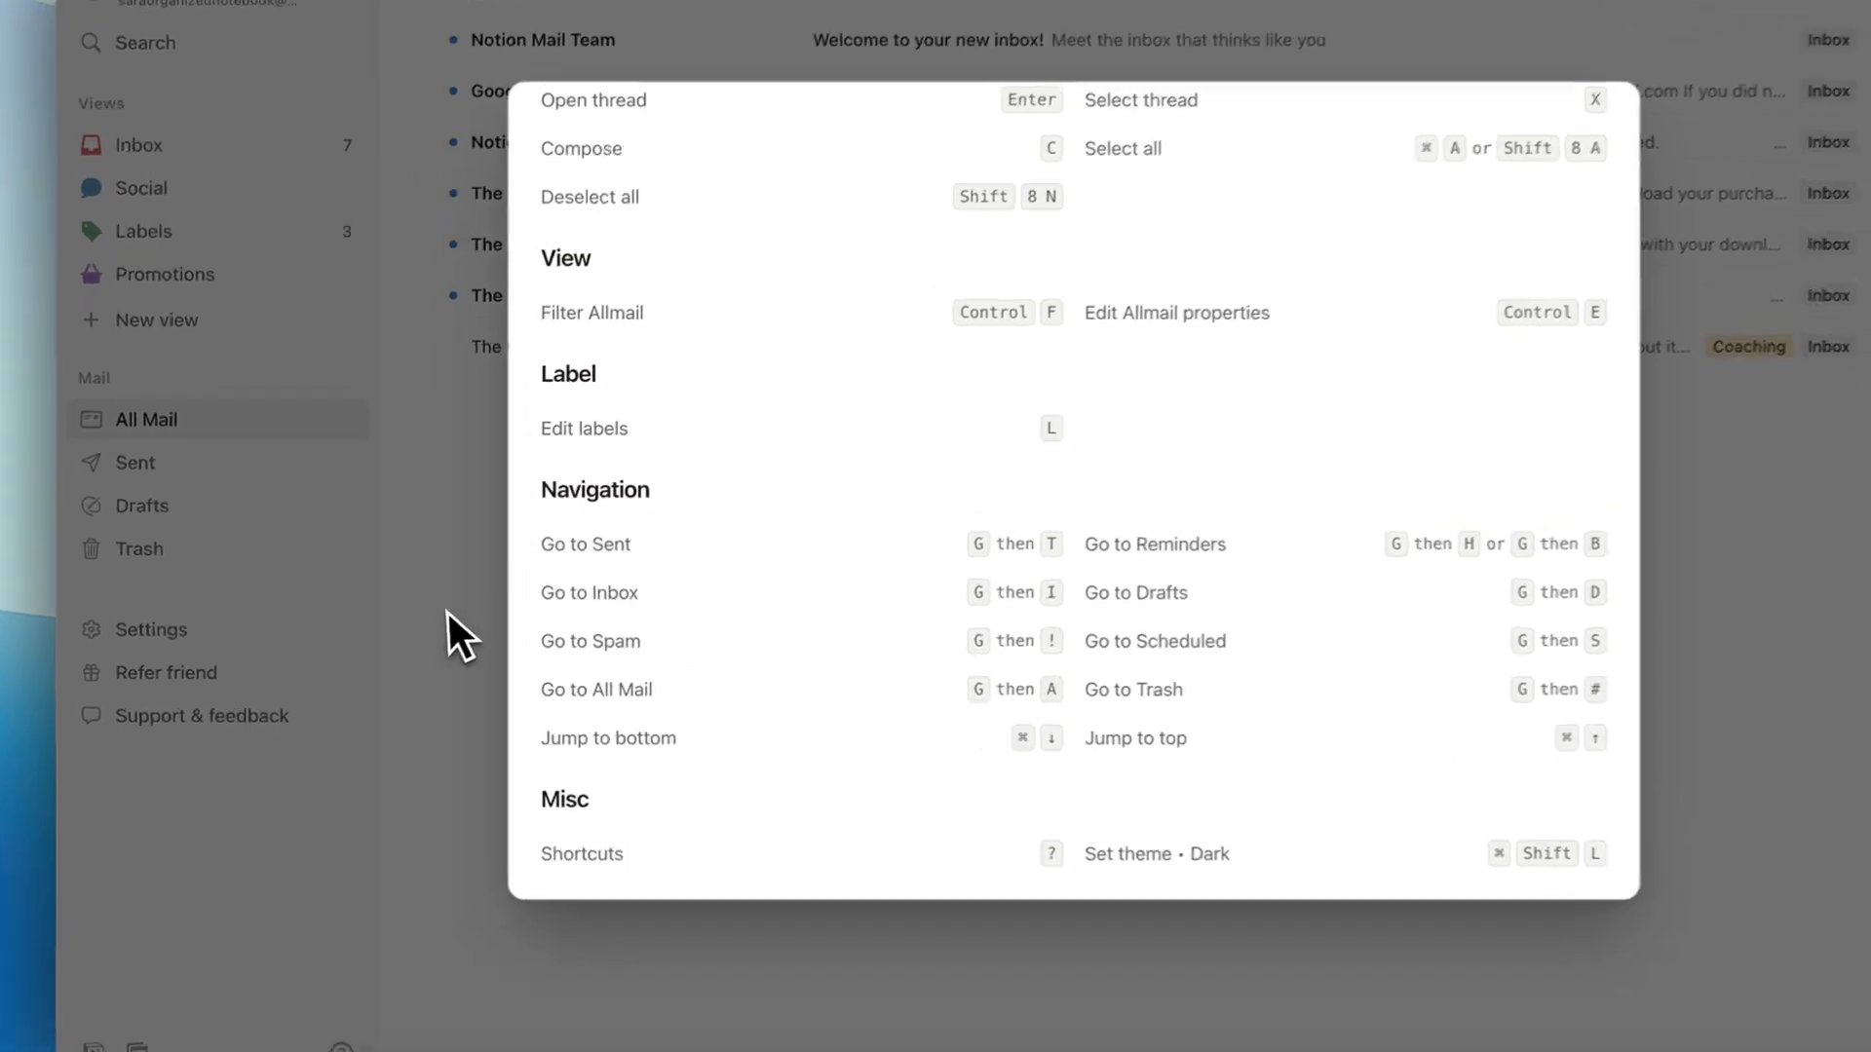
pyautogui.click(384, 629)
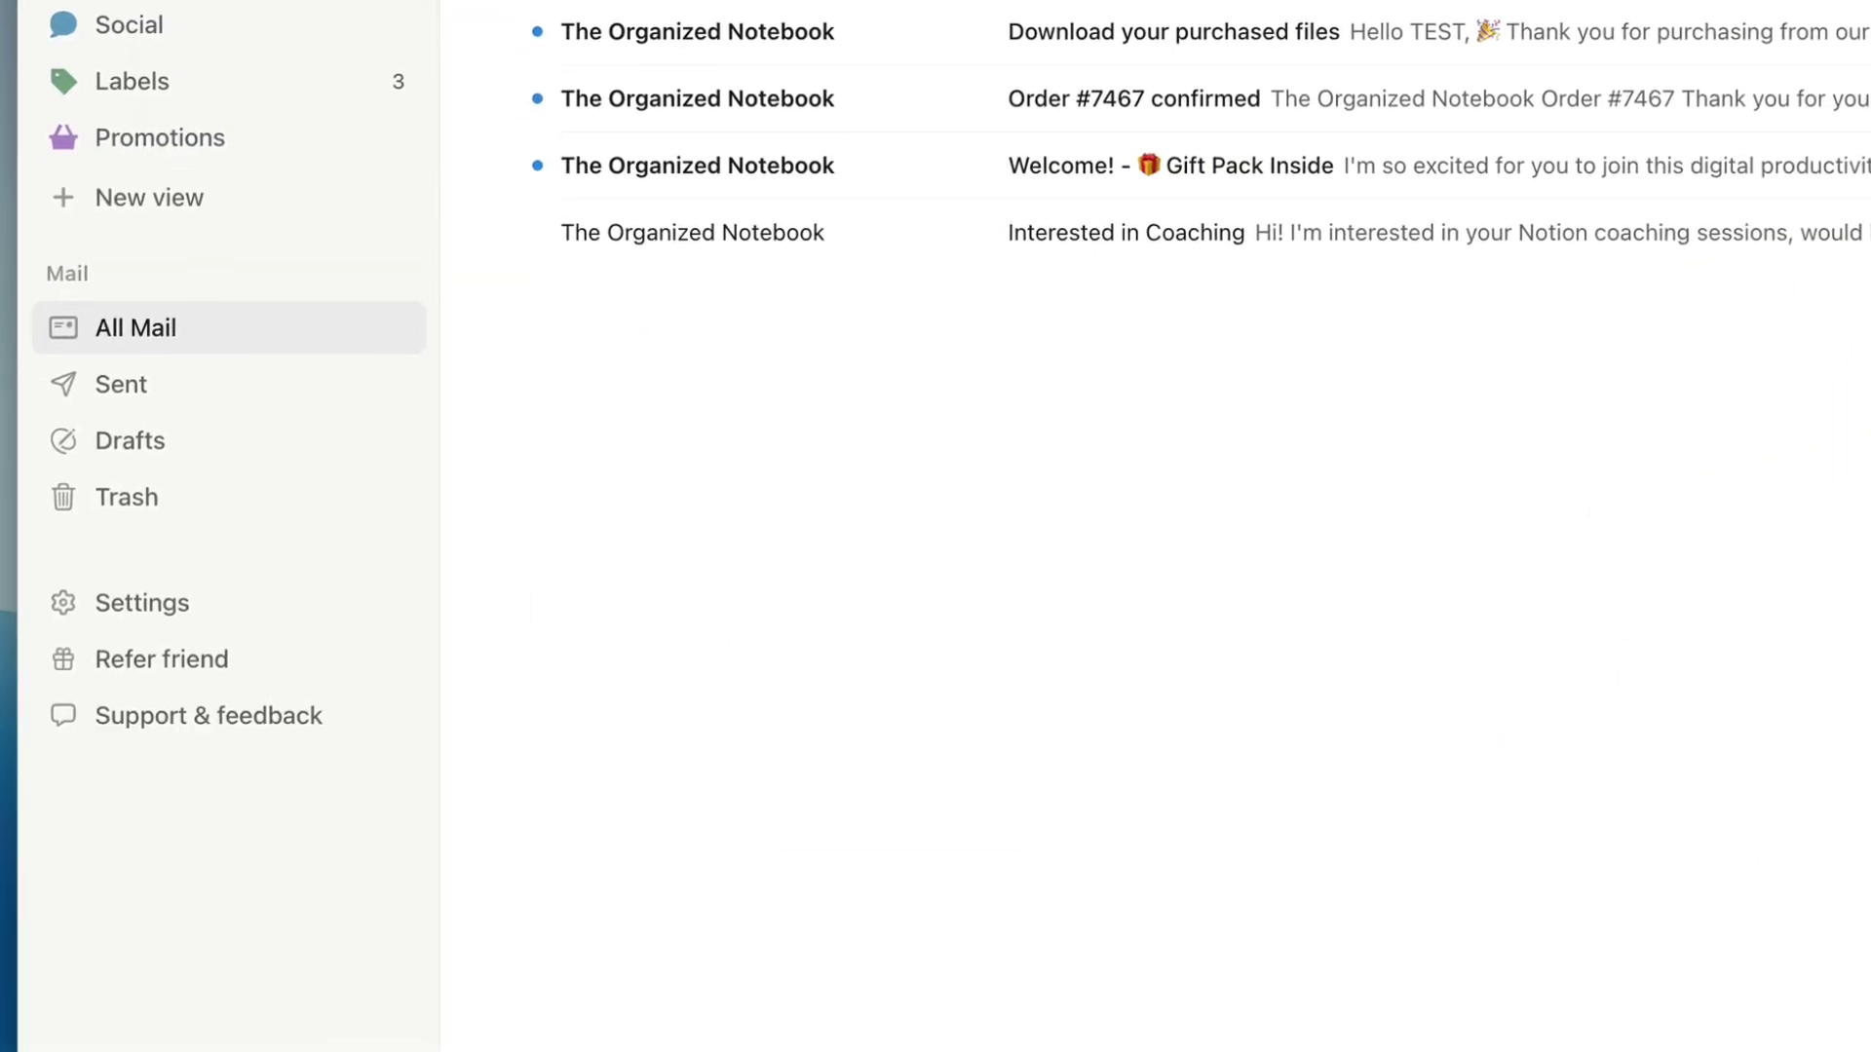
# Start composing a new email and close the blank message
pyautogui.press('c')
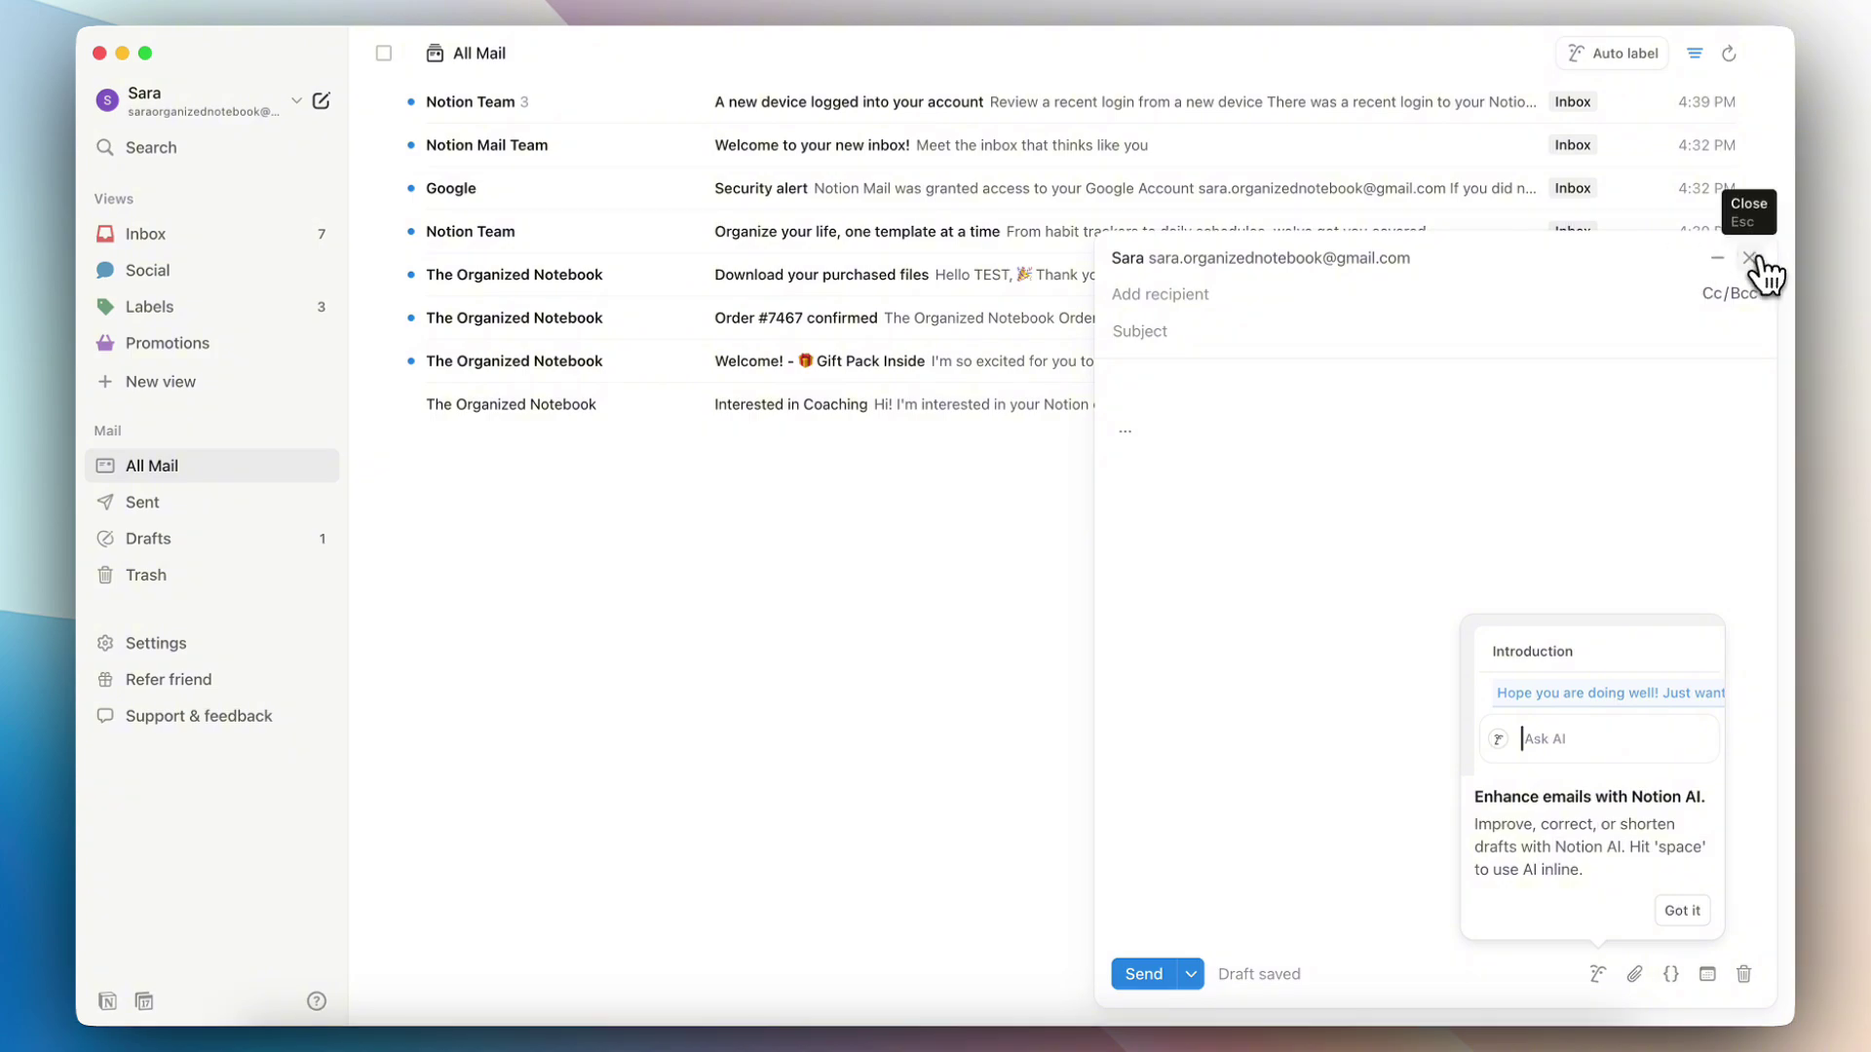
pyautogui.click(1749, 257)
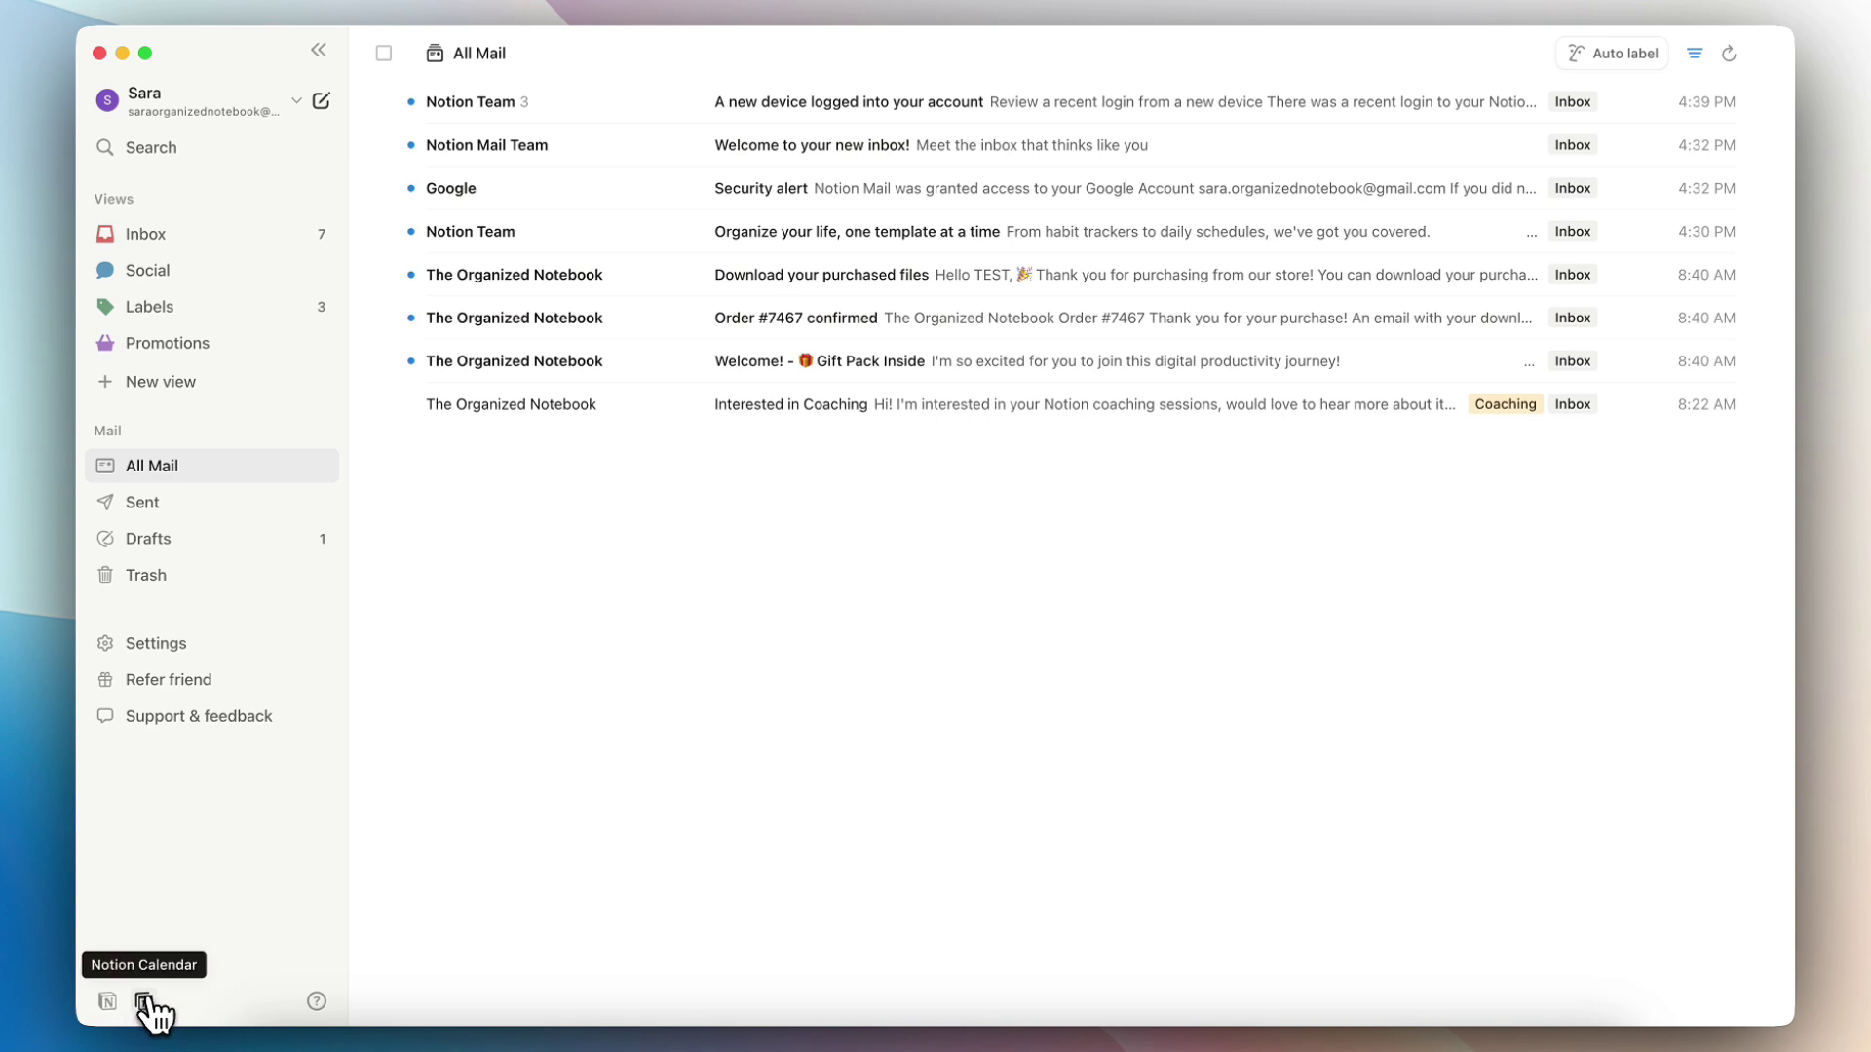
# Switch to Notion Calendar
pyautogui.click(143, 1001)
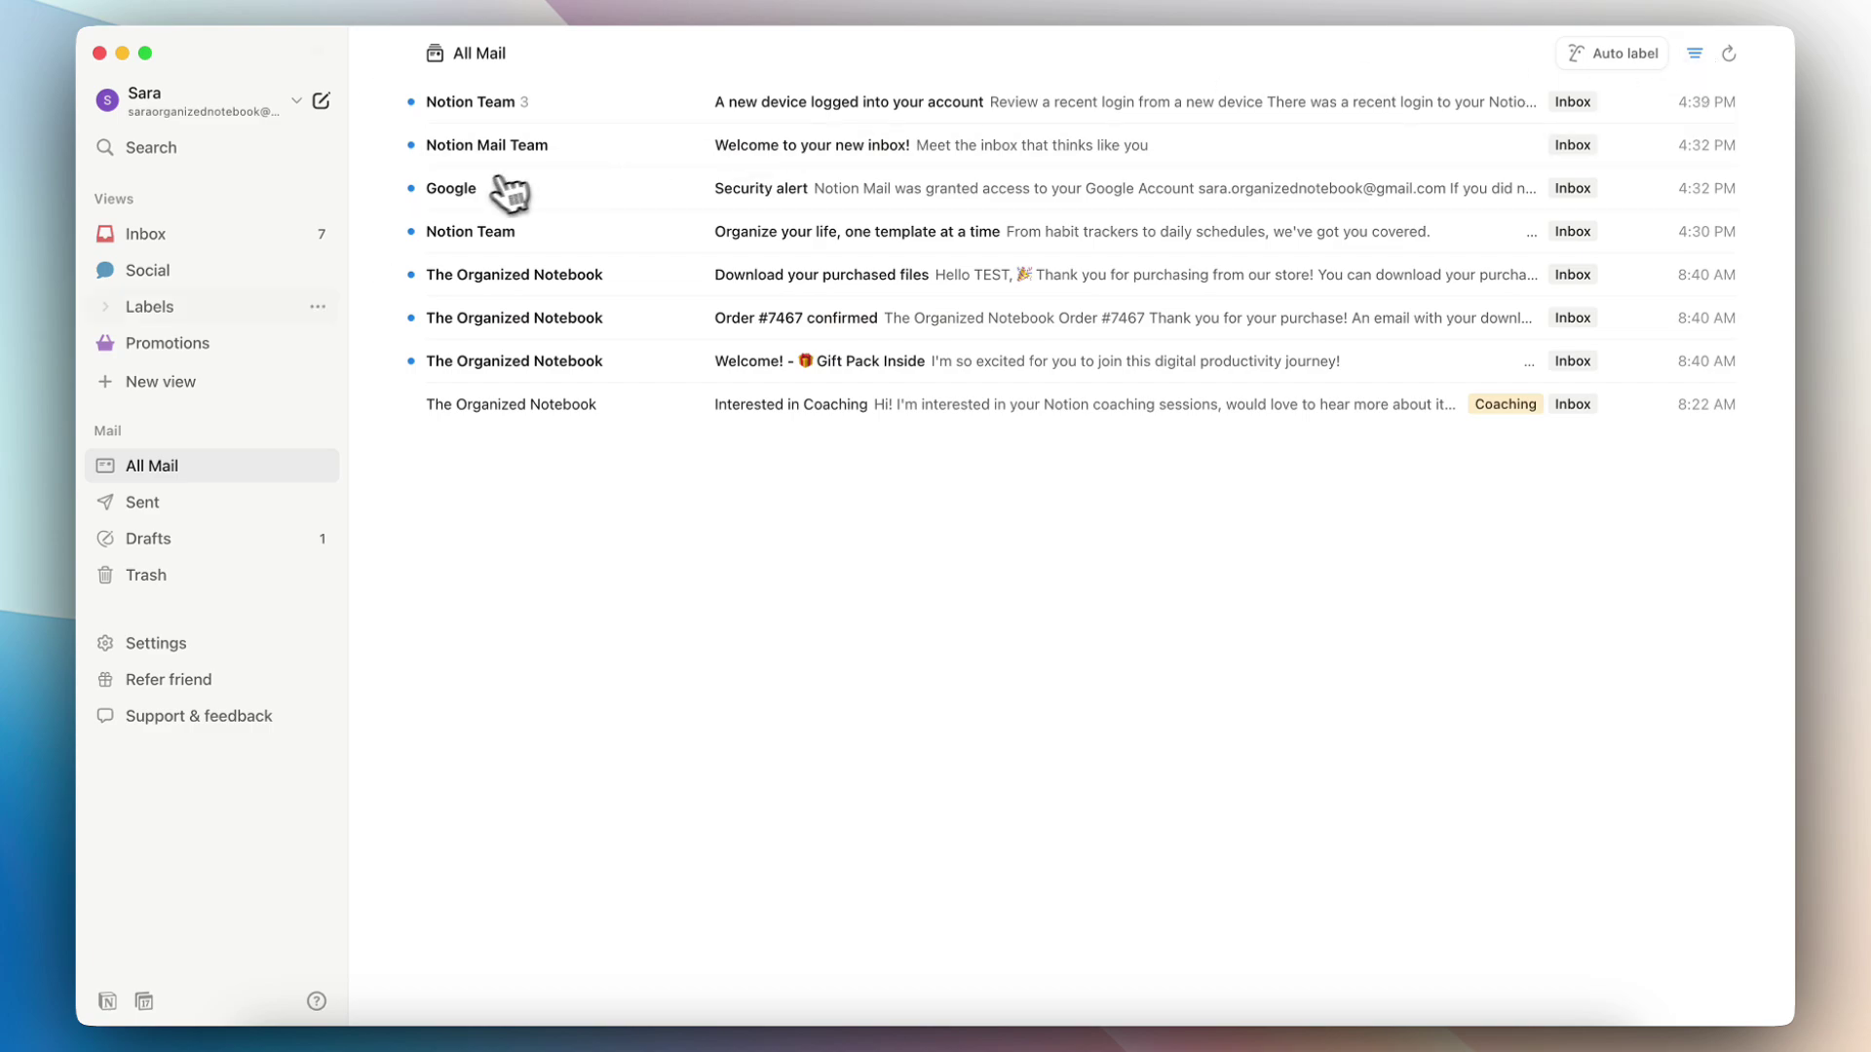
# Add the Minimalist view from the view template gallery and return to the Inbox
pyautogui.click(146, 234)
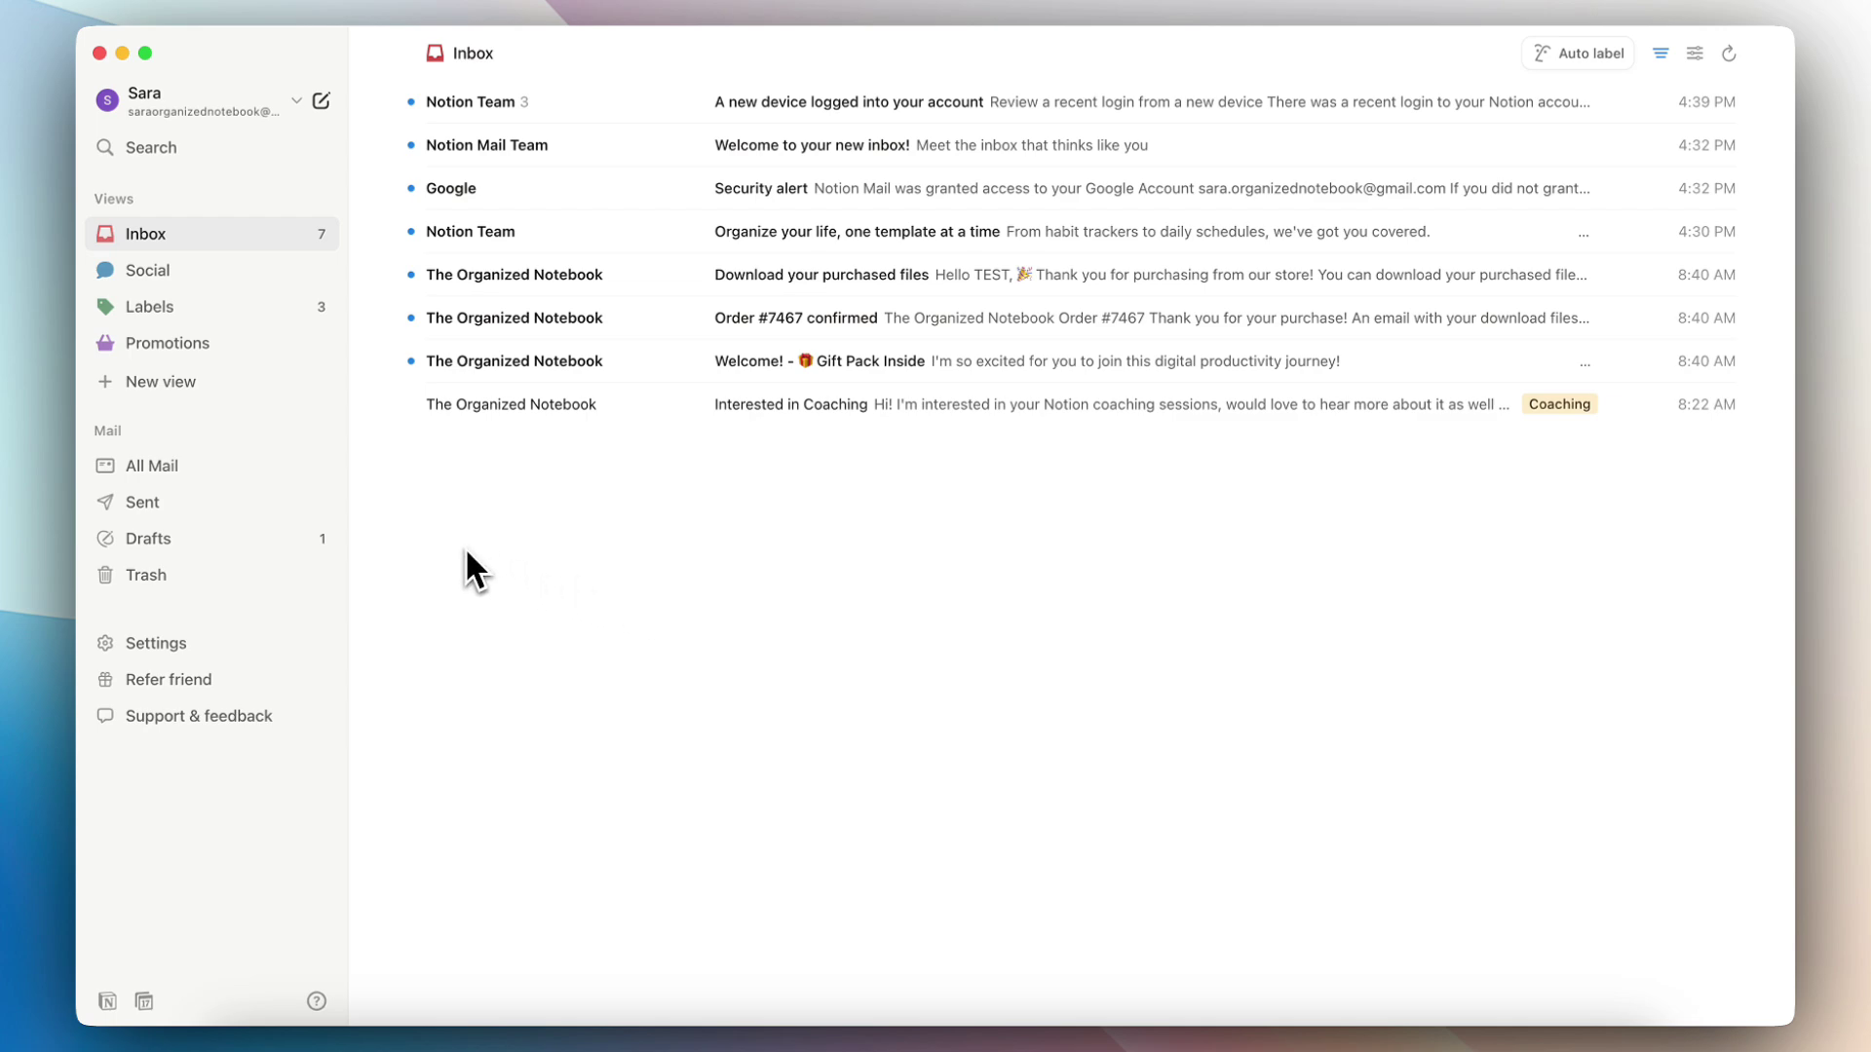
pyautogui.click(171, 386)
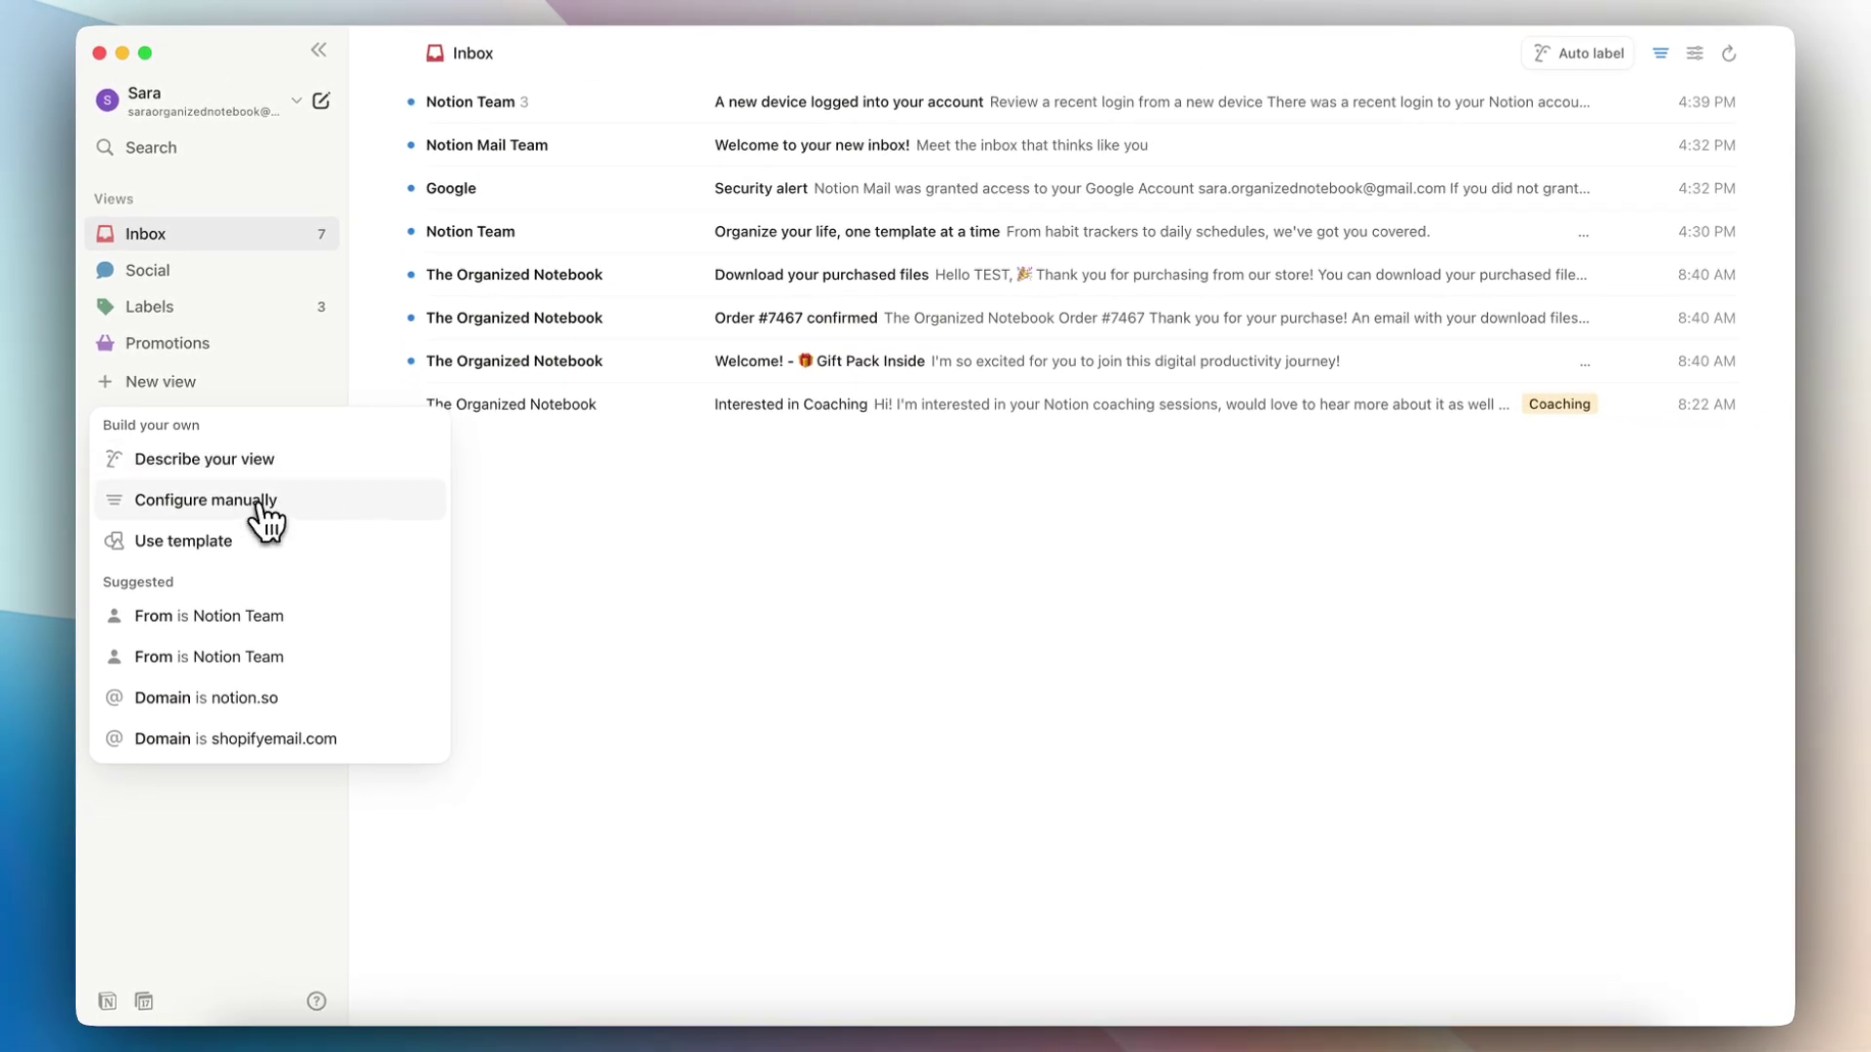
pyautogui.click(207, 546)
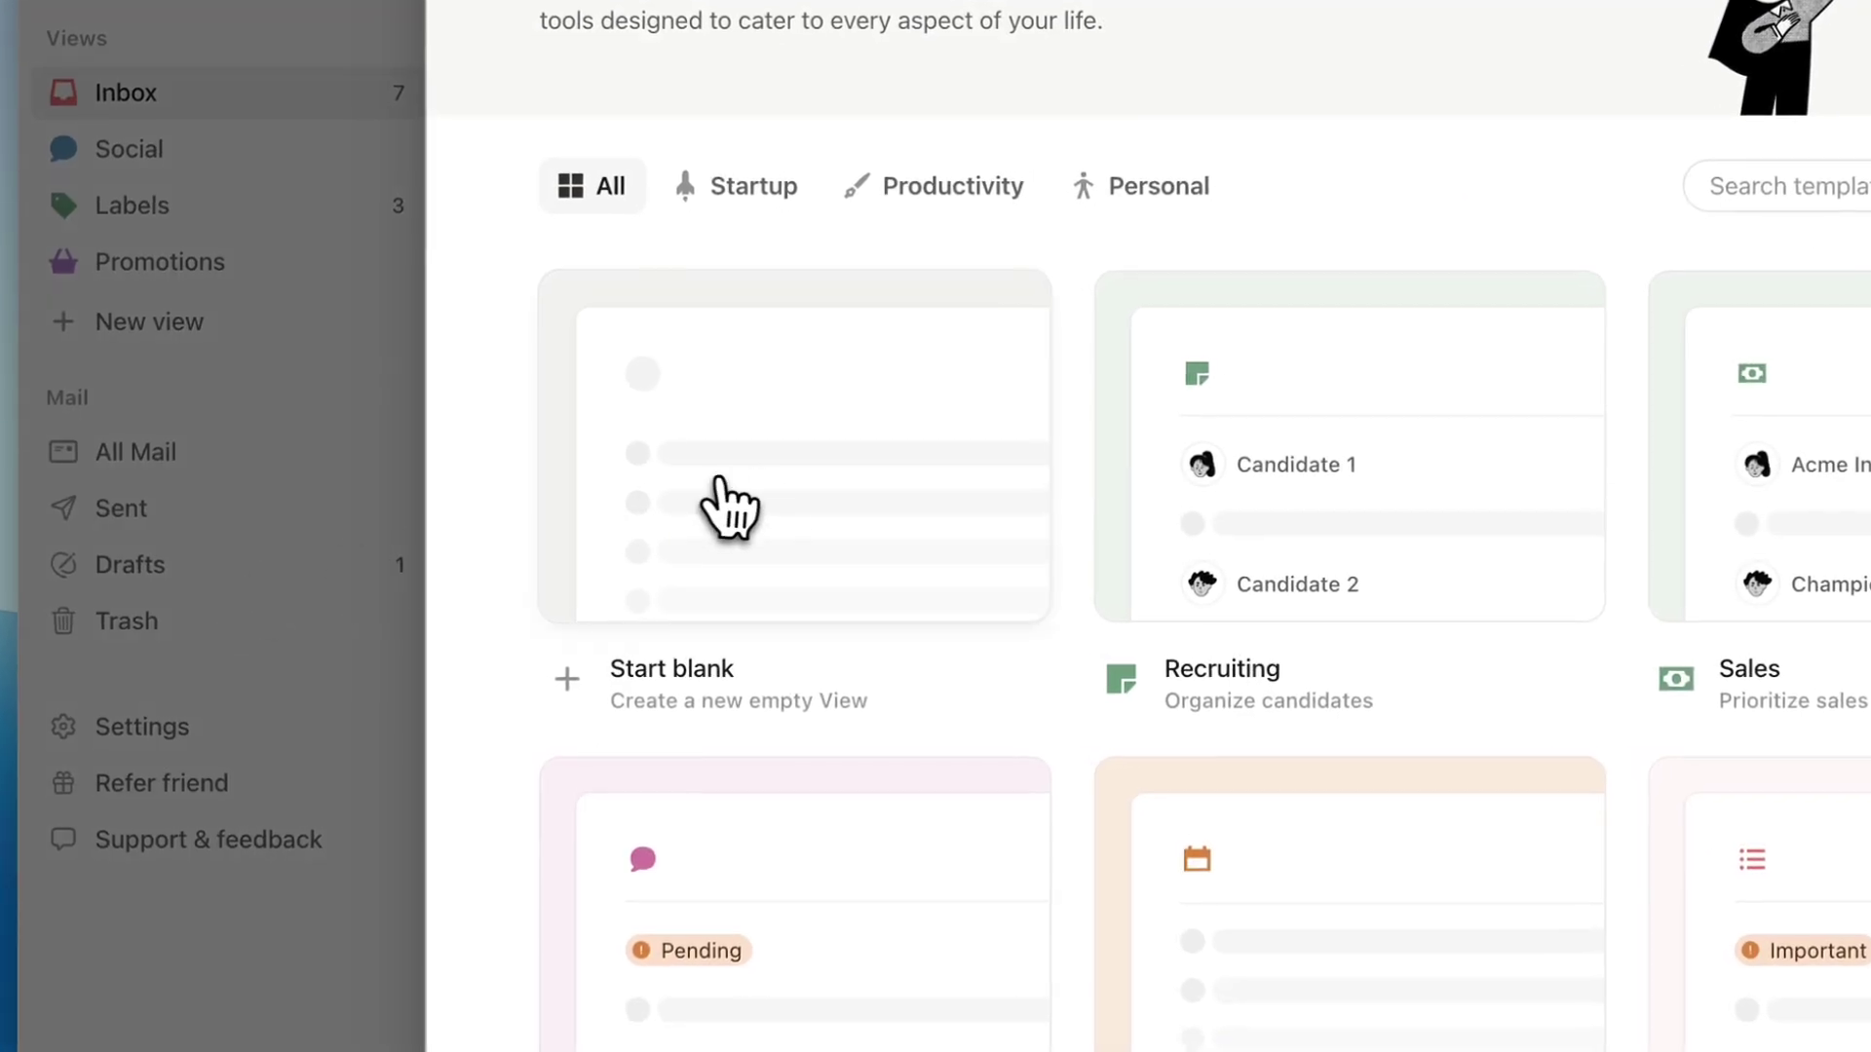
pyautogui.scroll(-5, 726, 507)
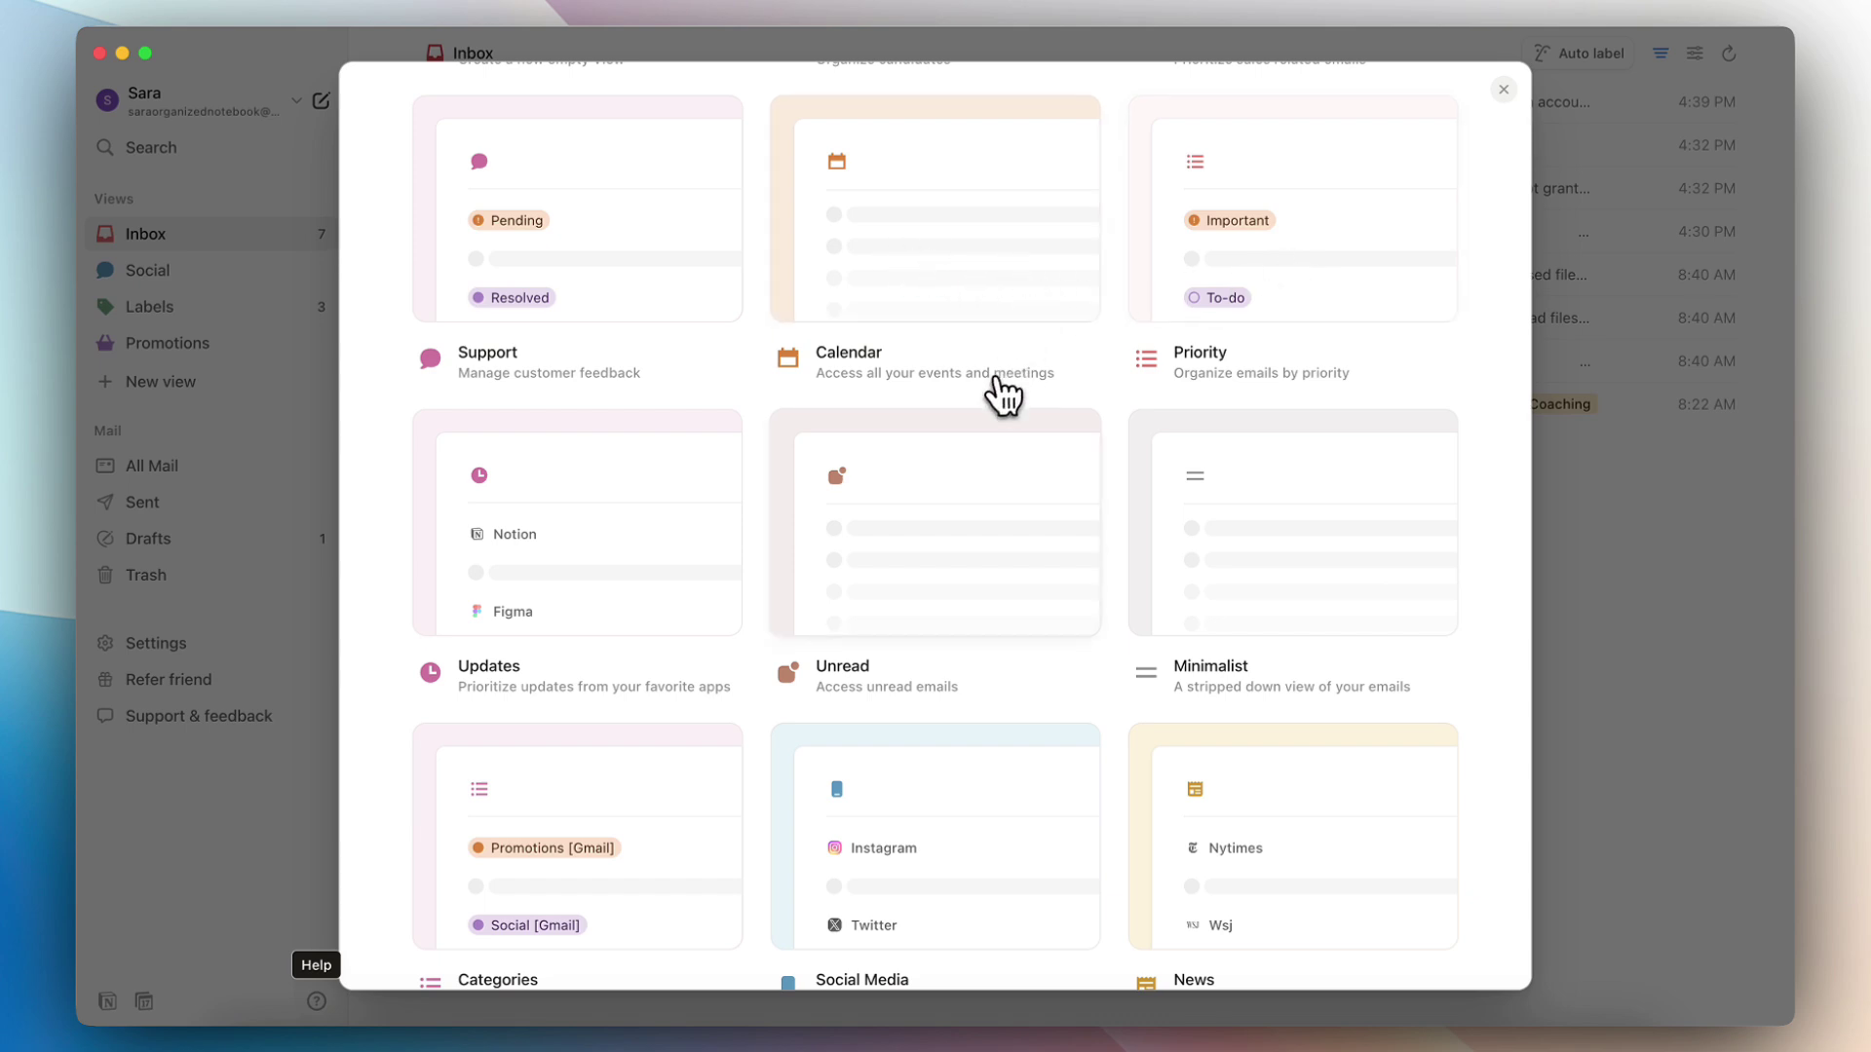
pyautogui.scroll(-5, 970, 472)
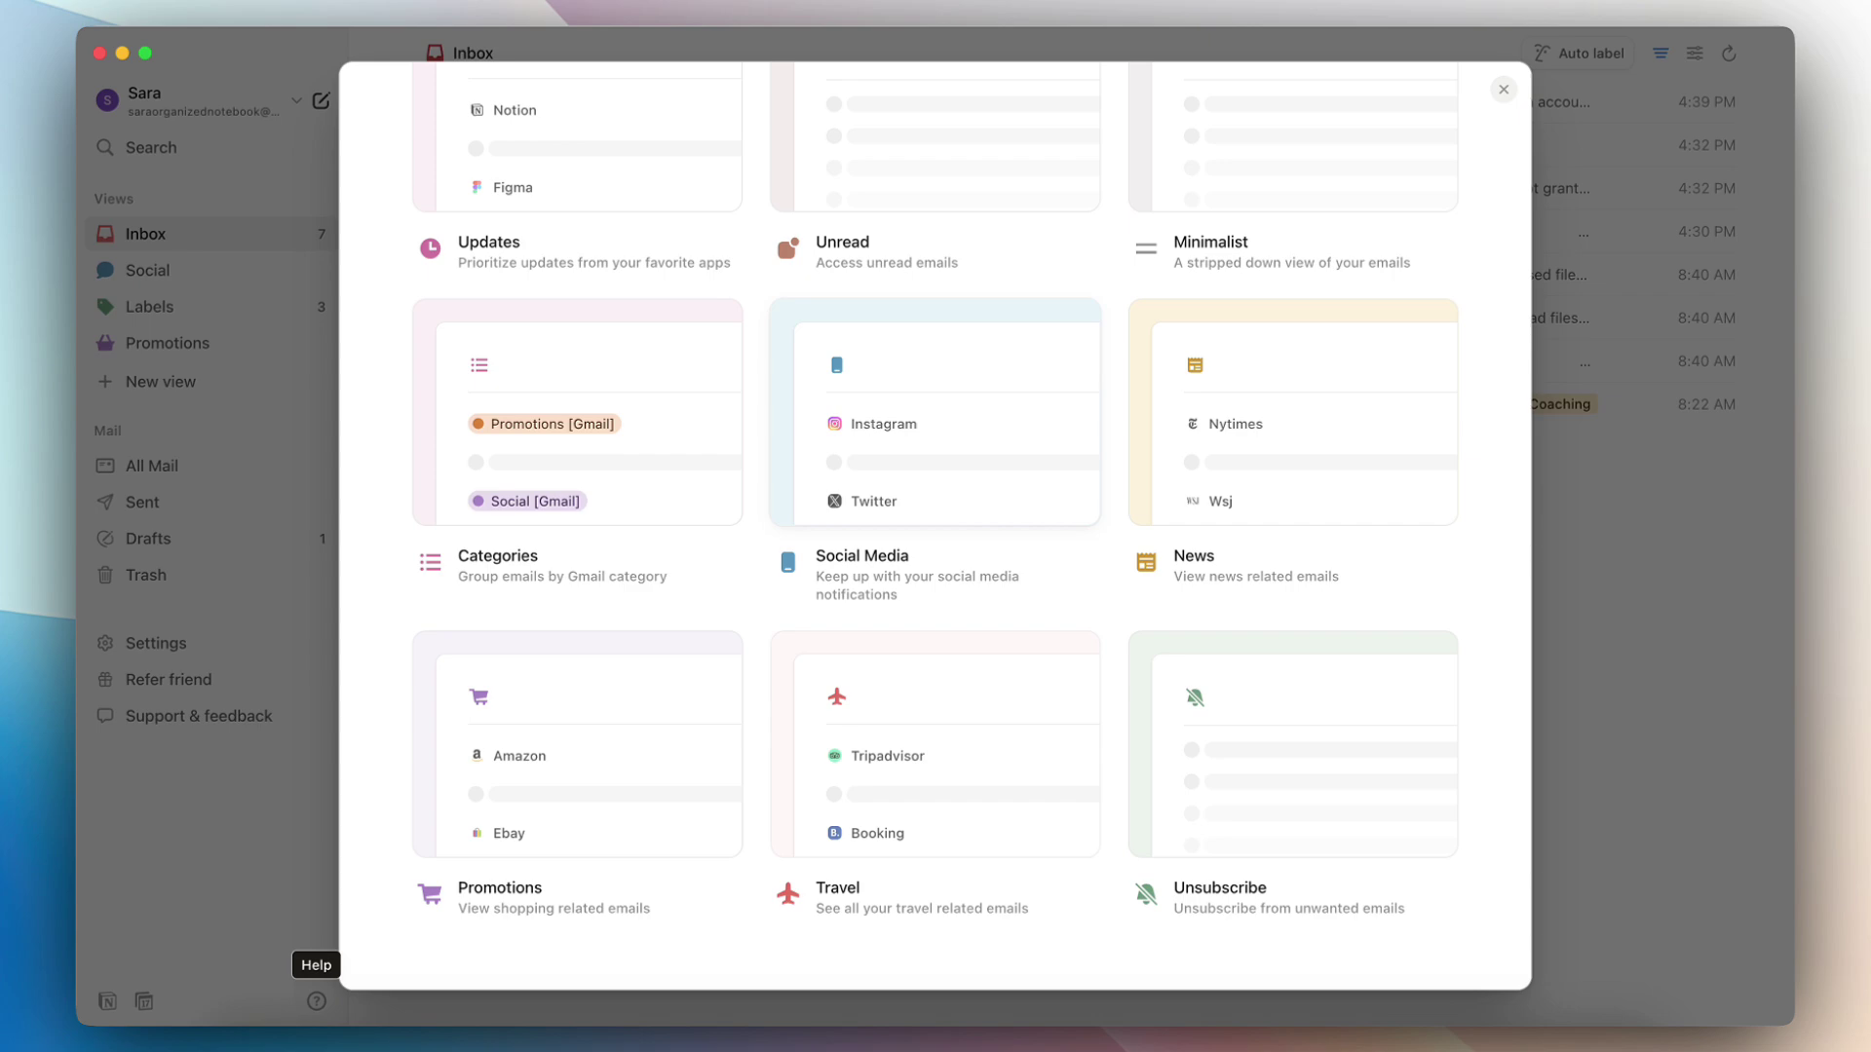
pyautogui.scroll(5, 935, 472)
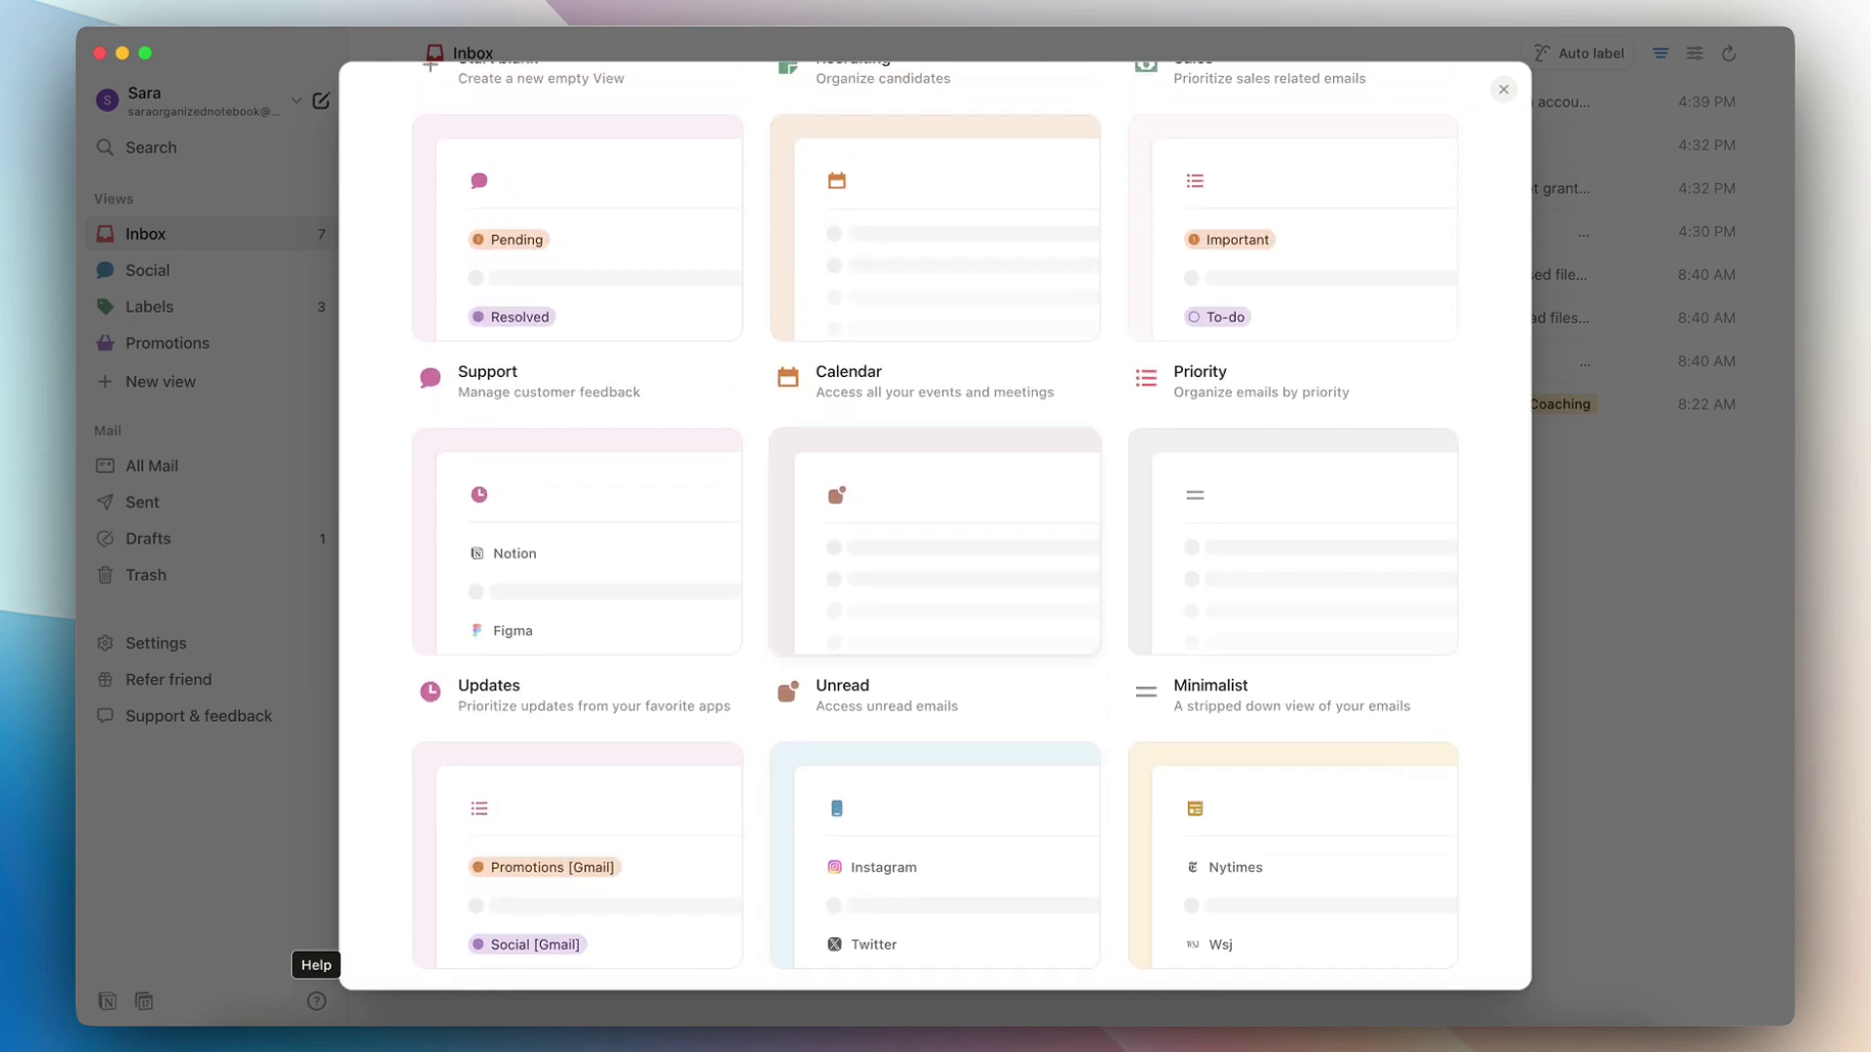
pyautogui.click(1390, 581)
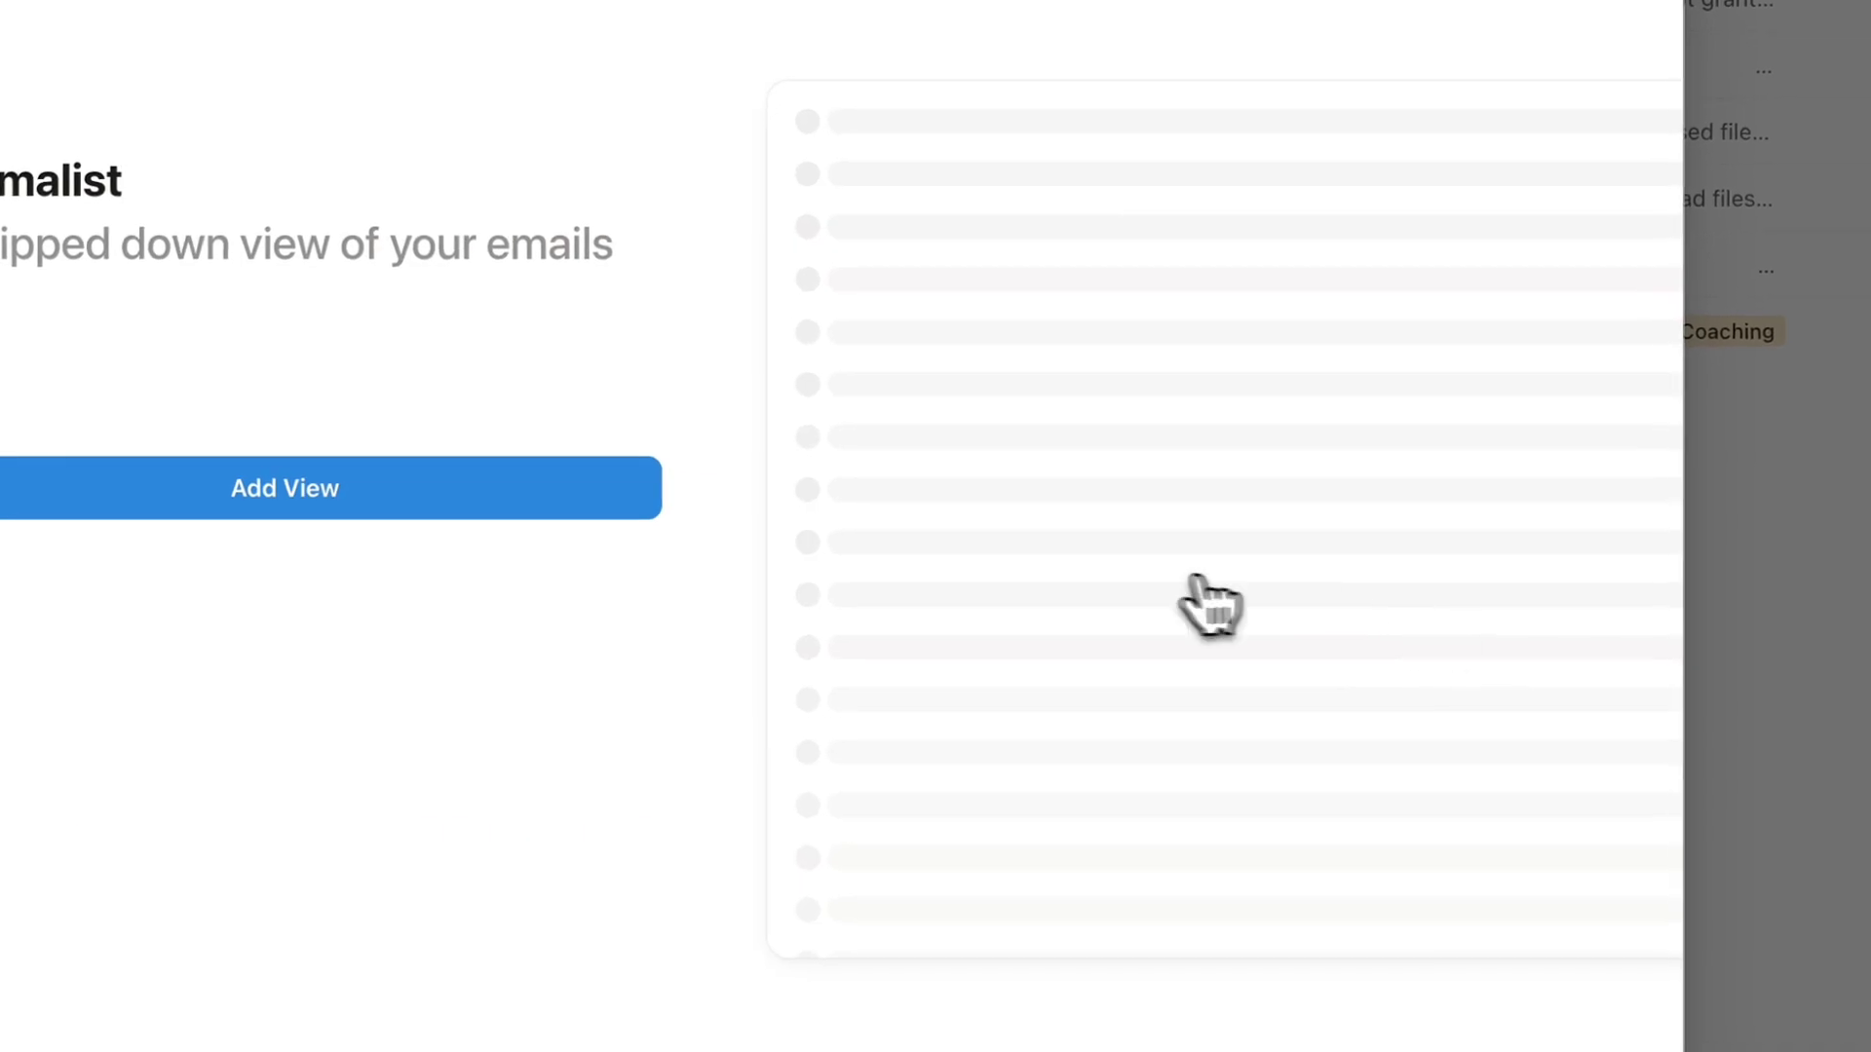
pyautogui.click(386, 498)
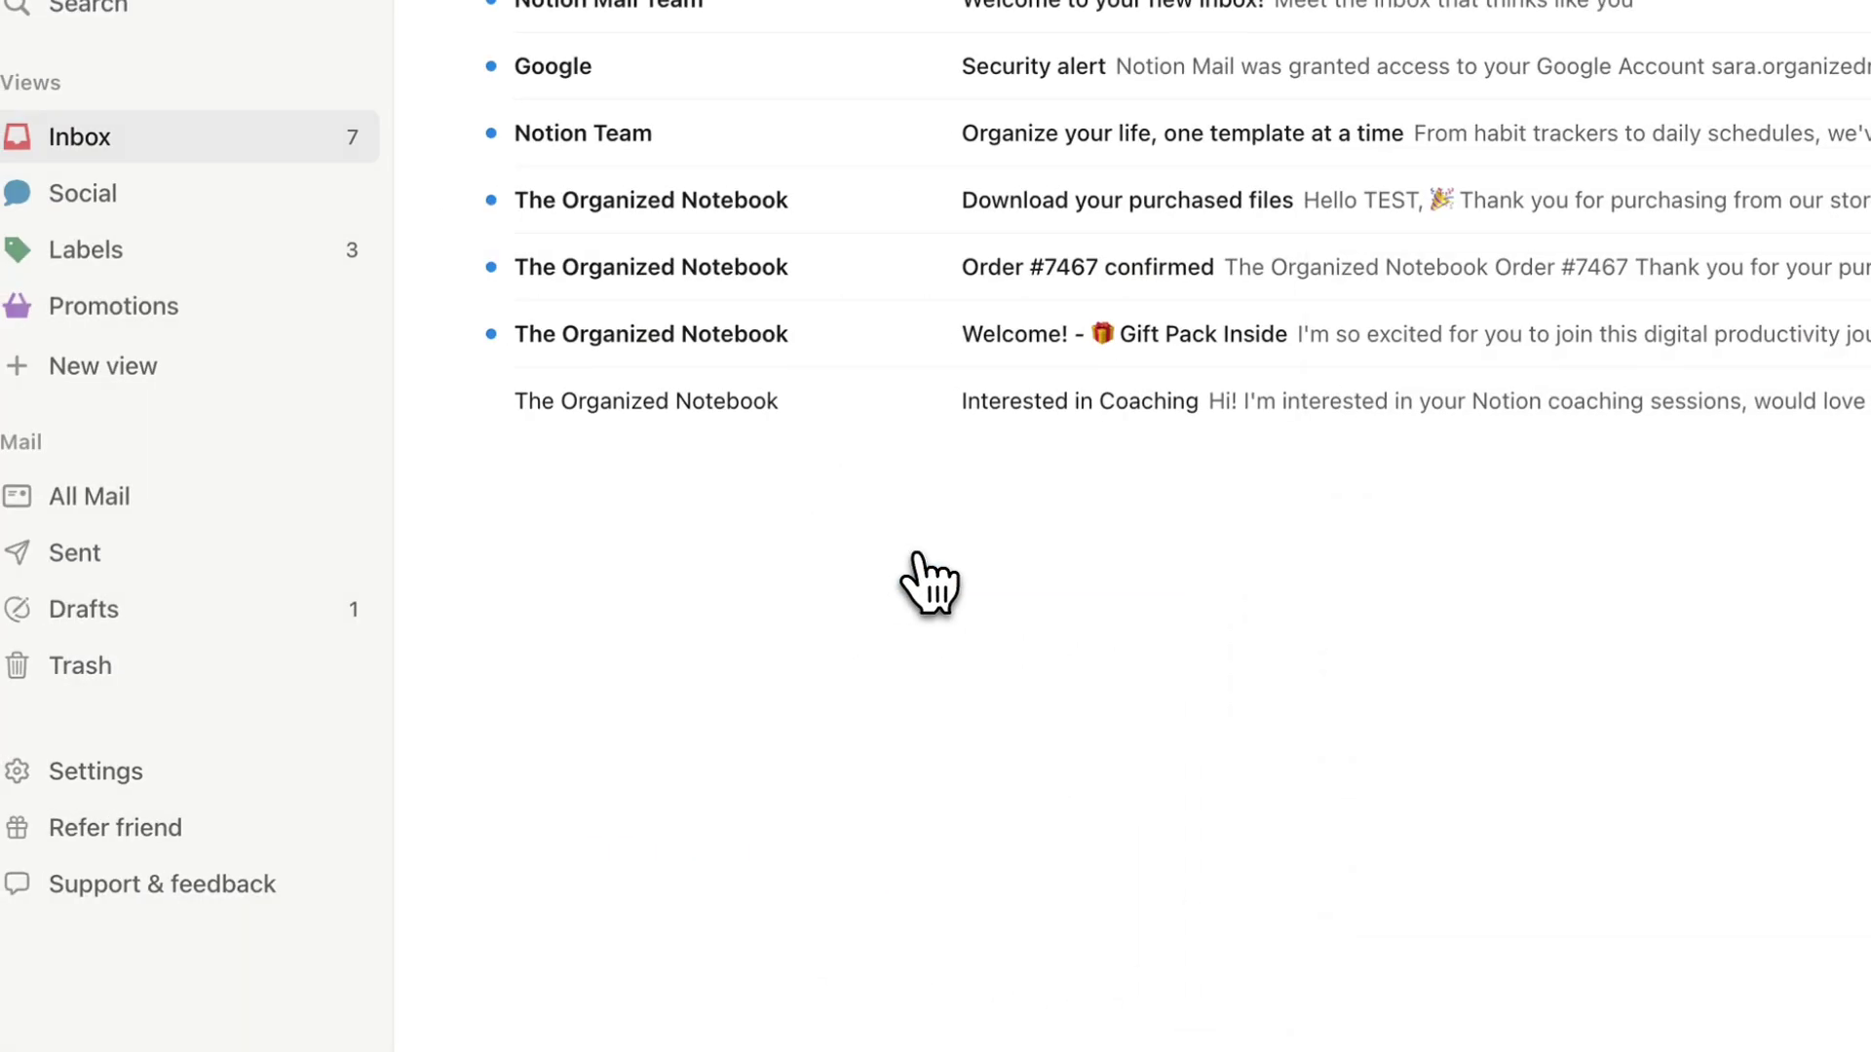
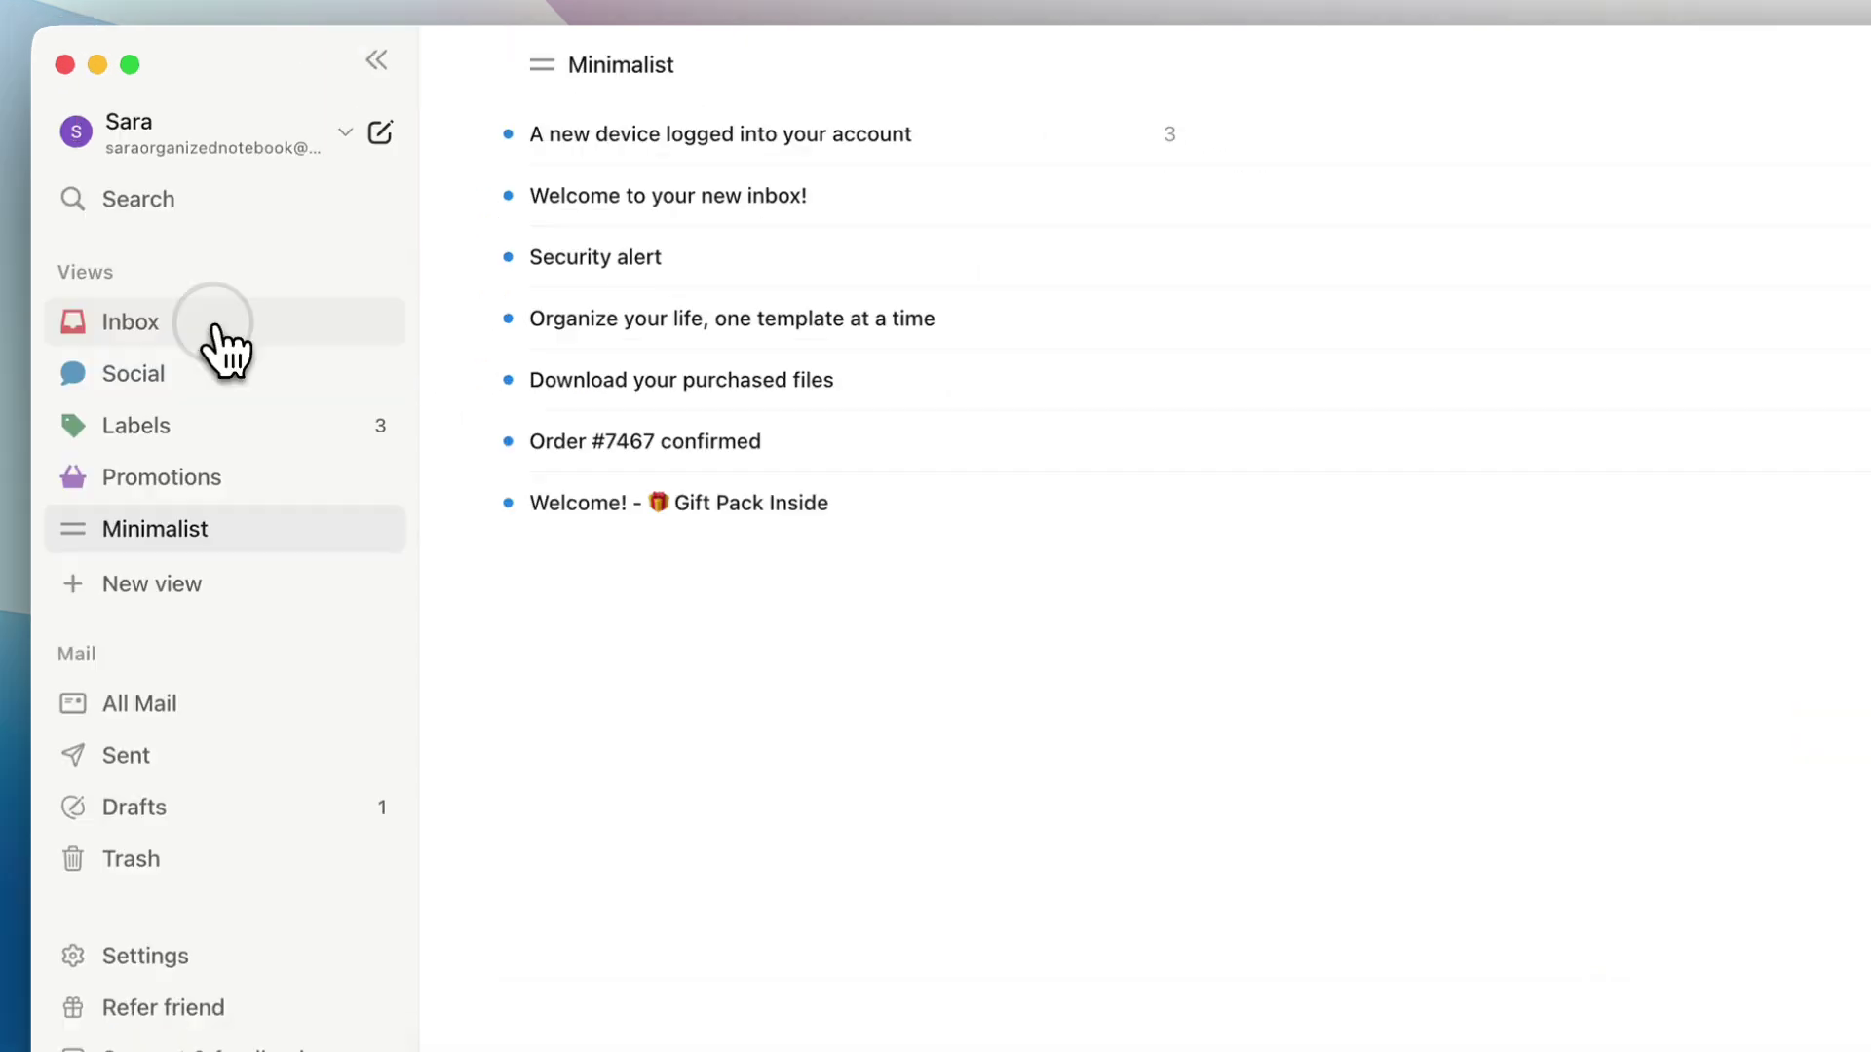
pyautogui.click(214, 251)
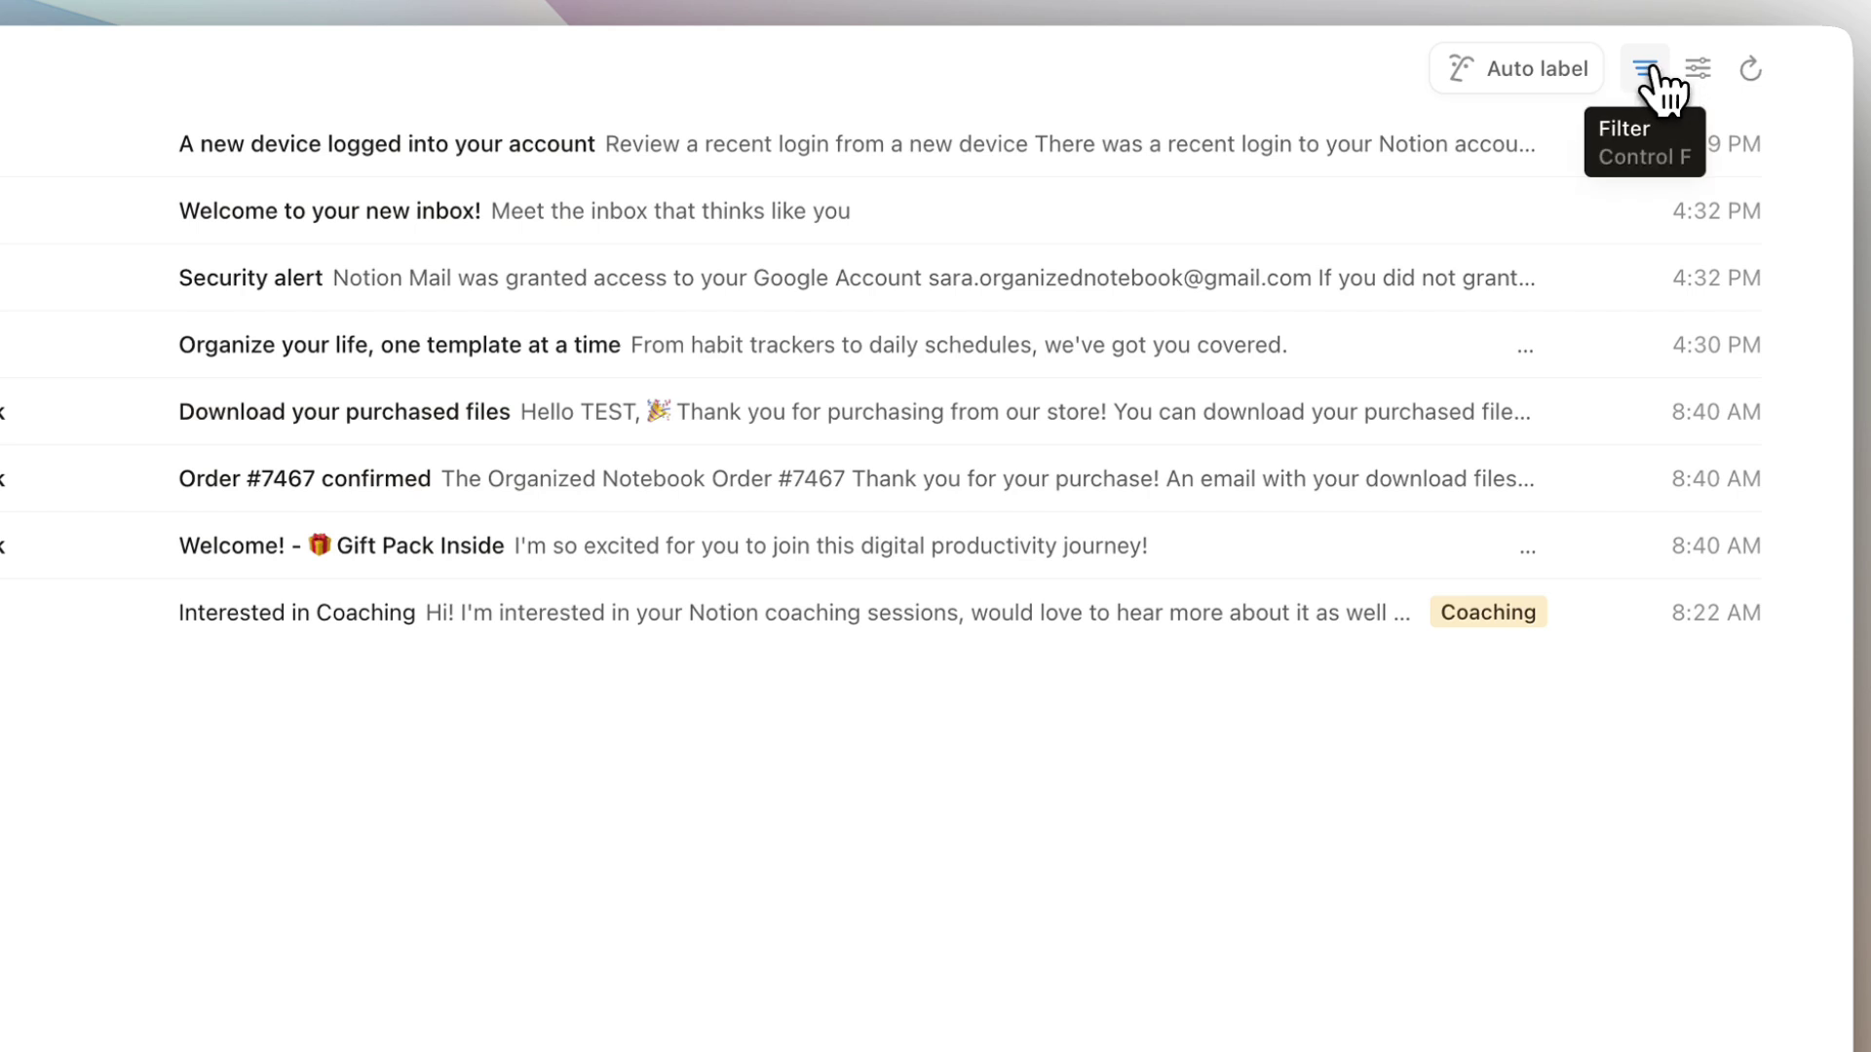
# Filter the Inbox by the Coaching label, clear that filter and close the filter options
pyautogui.click(1646, 70)
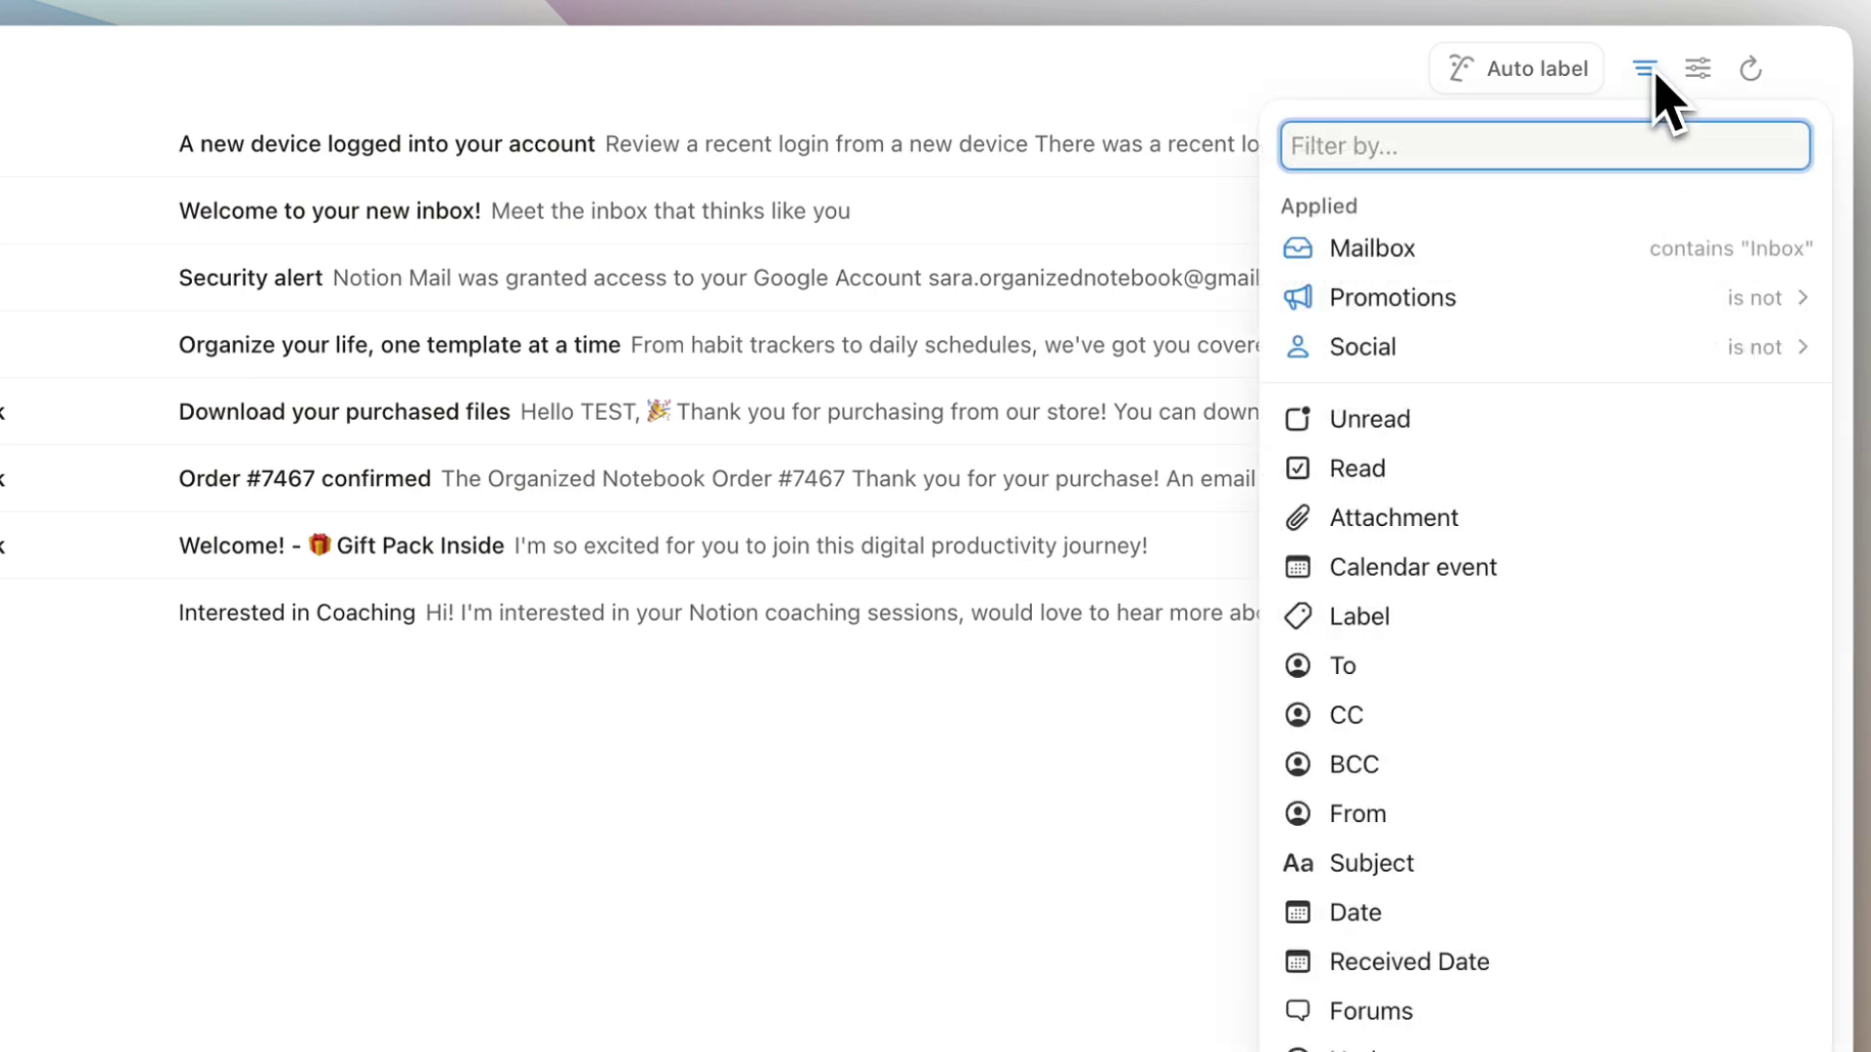
pyautogui.click(1354, 635)
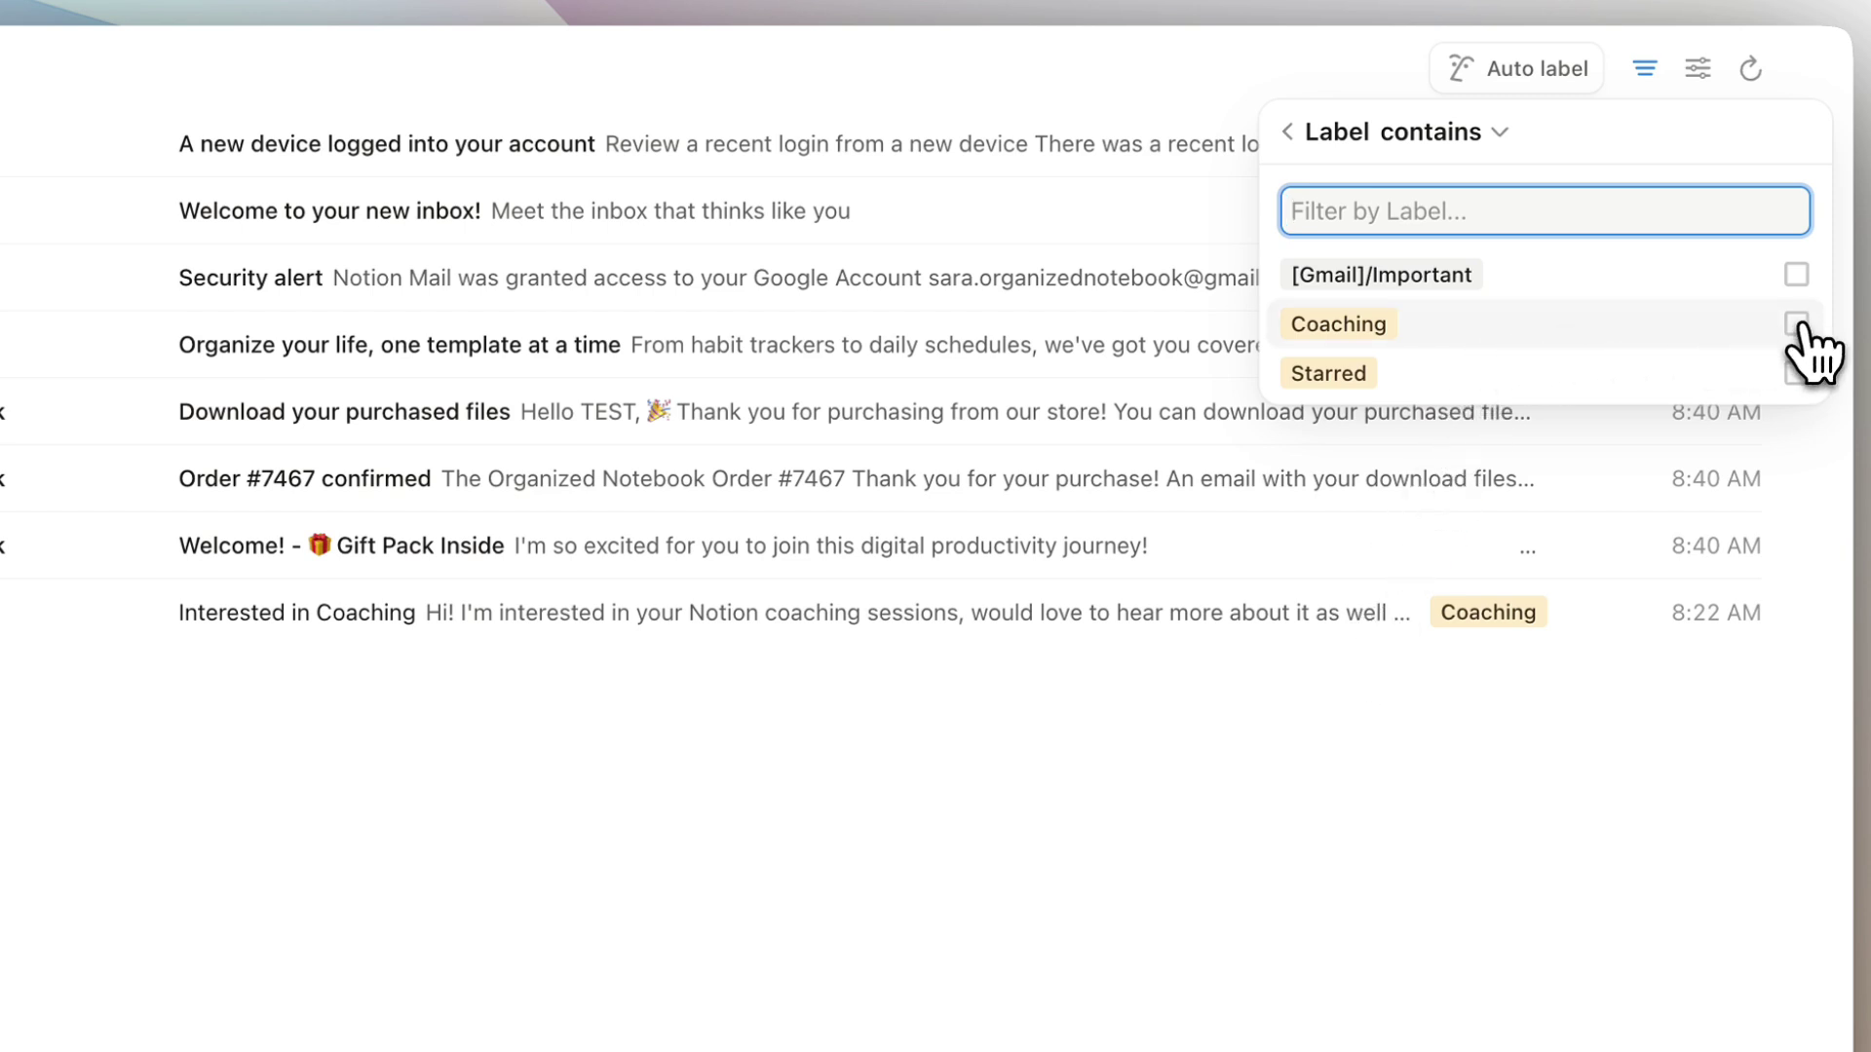
pyautogui.click(1798, 325)
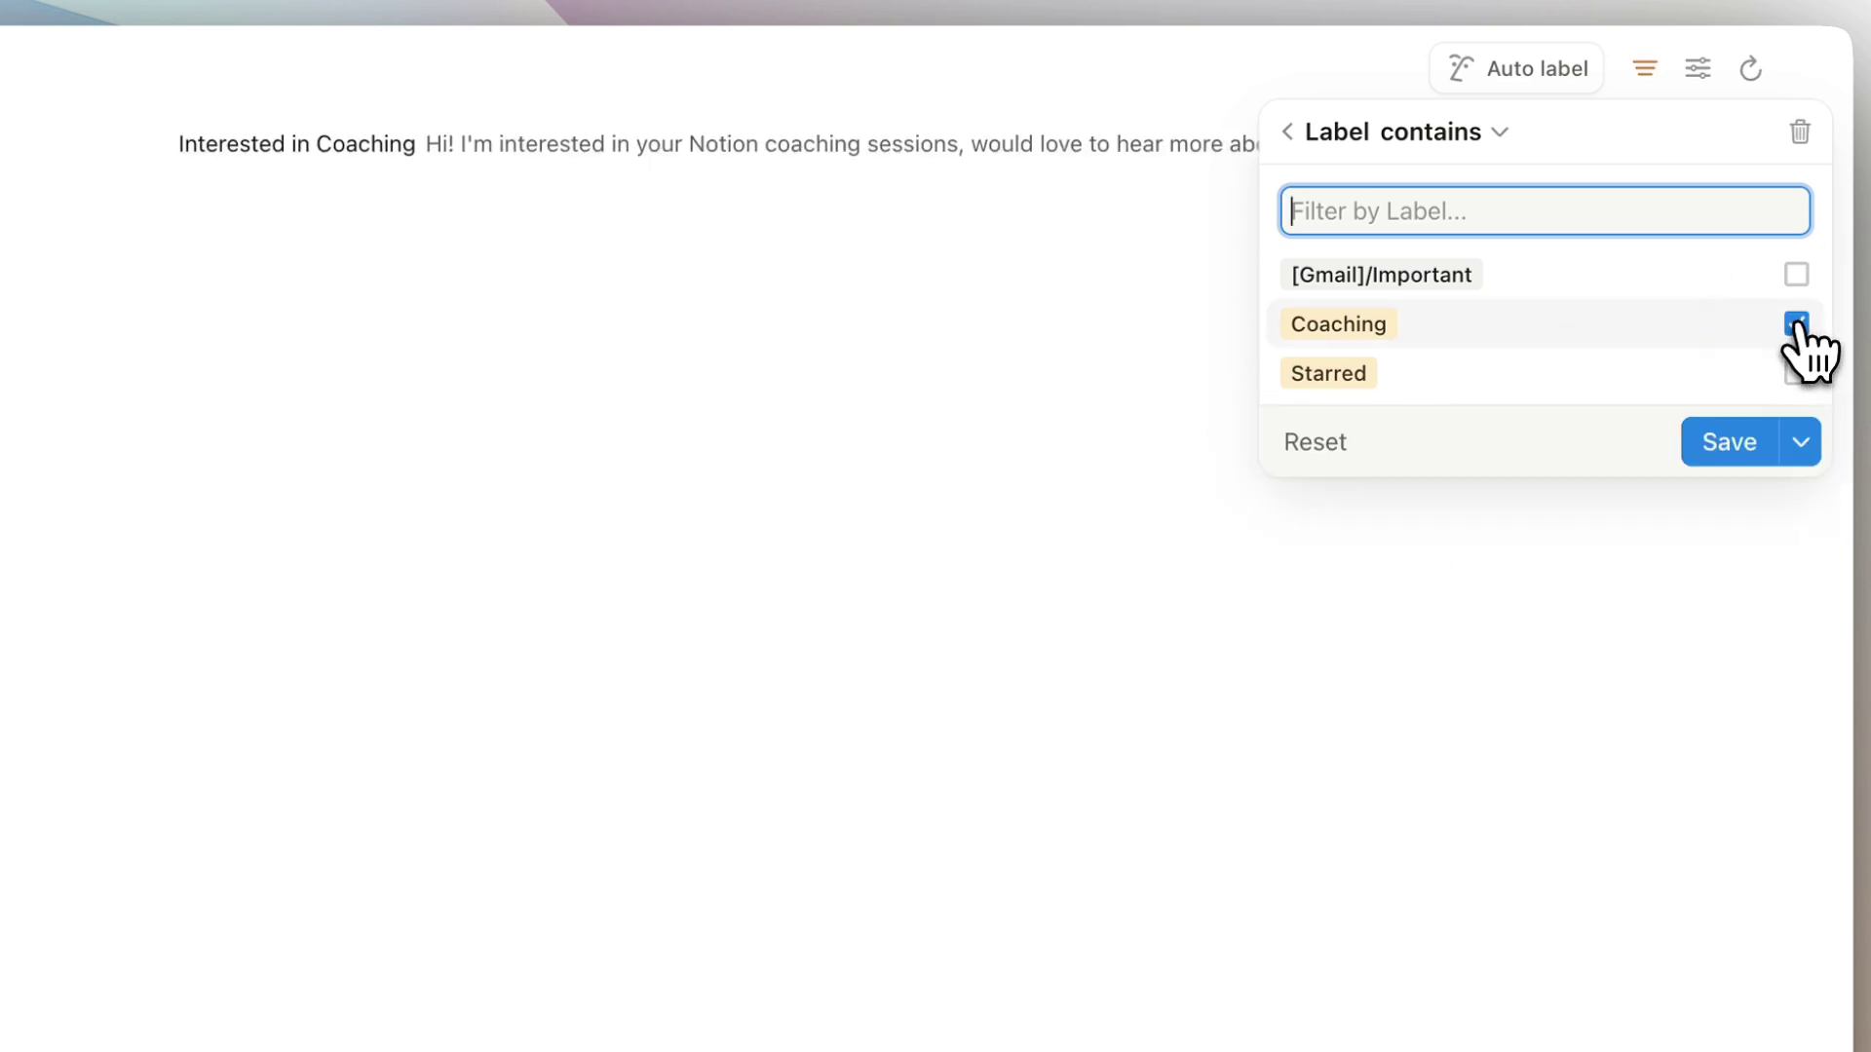
pyautogui.click(1798, 326)
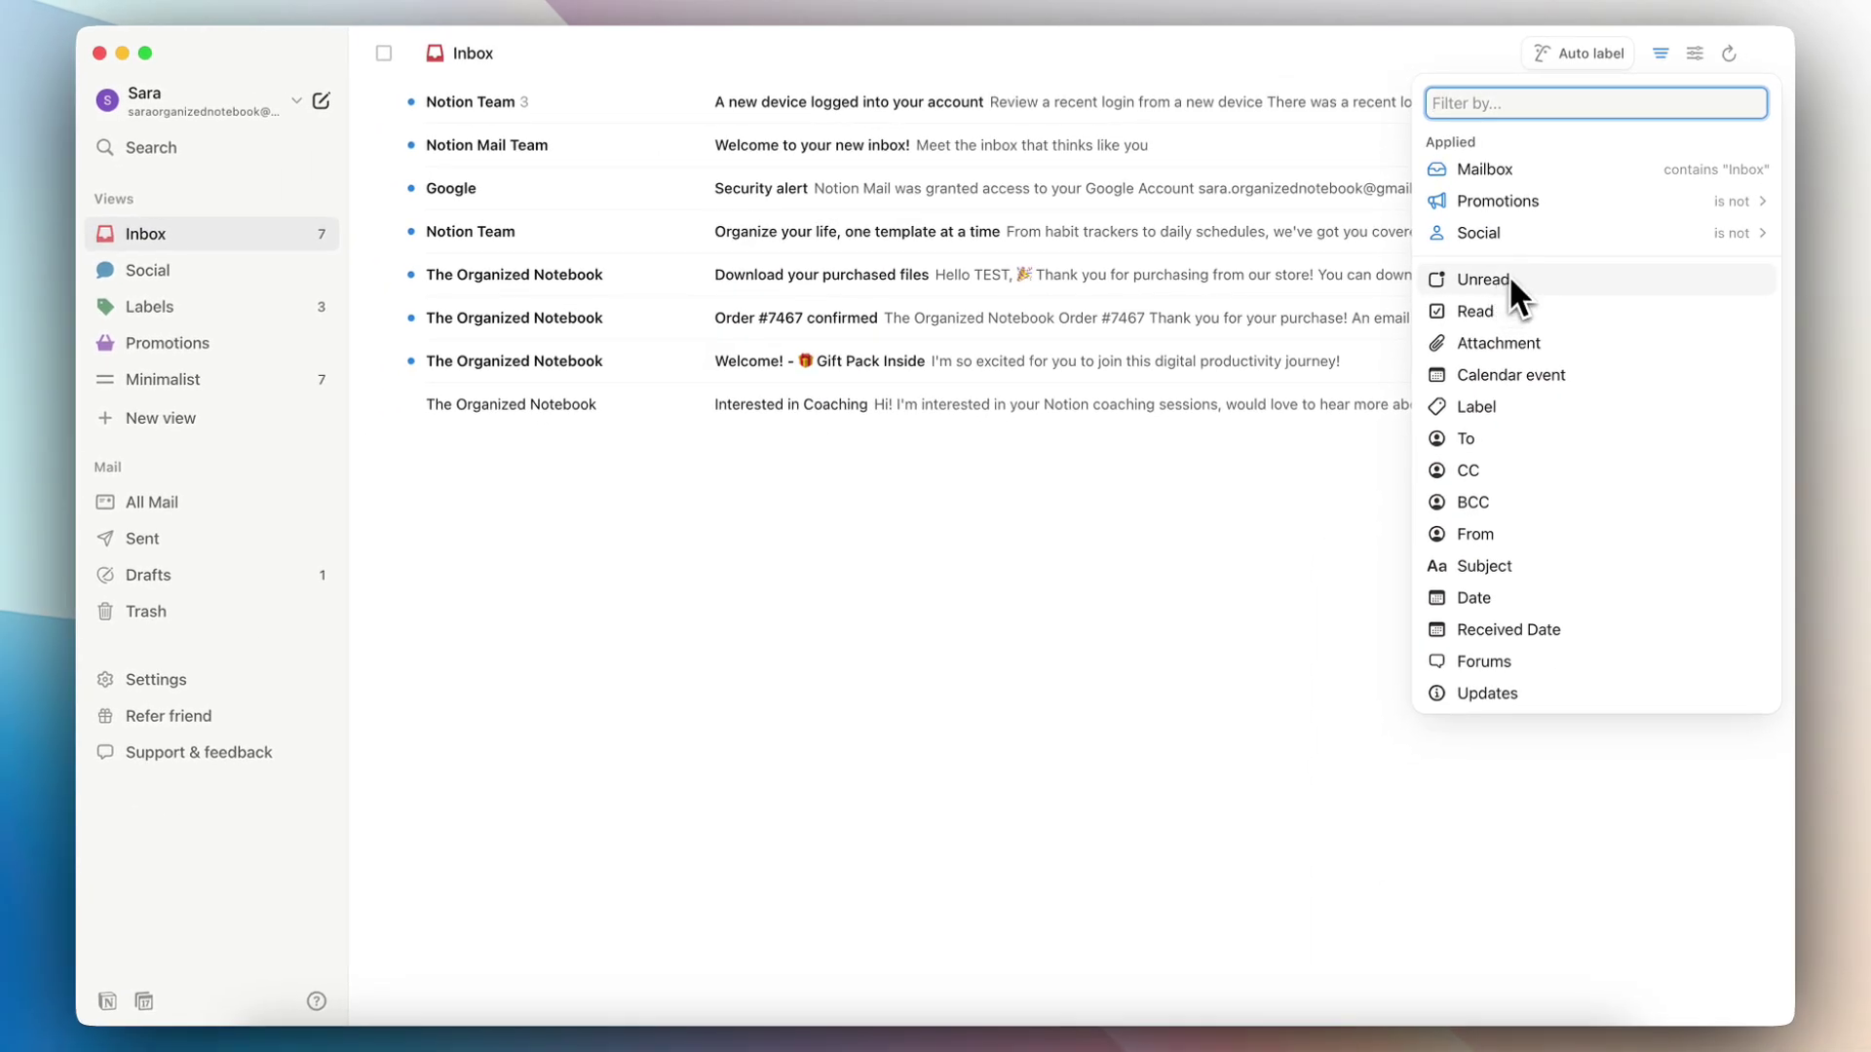
pyautogui.click(1660, 52)
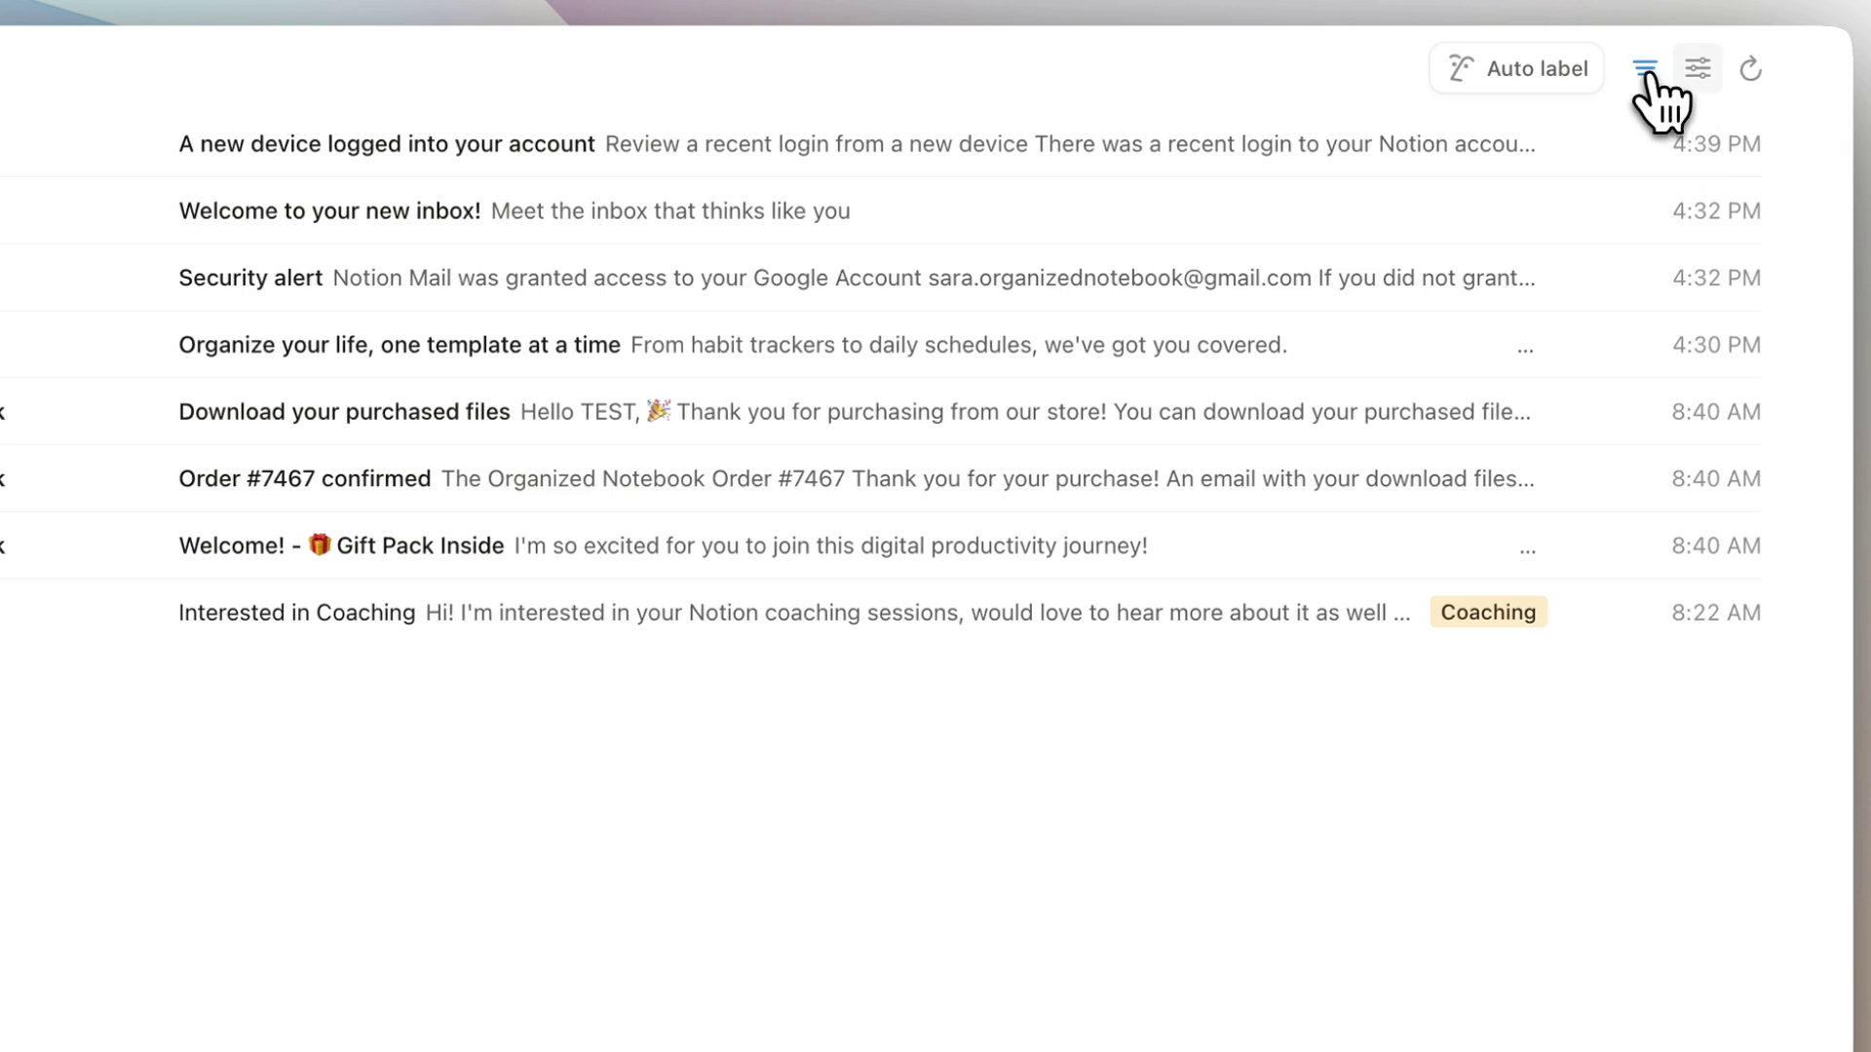
# Group the Inbox emails by Priority
pyautogui.click(1697, 70)
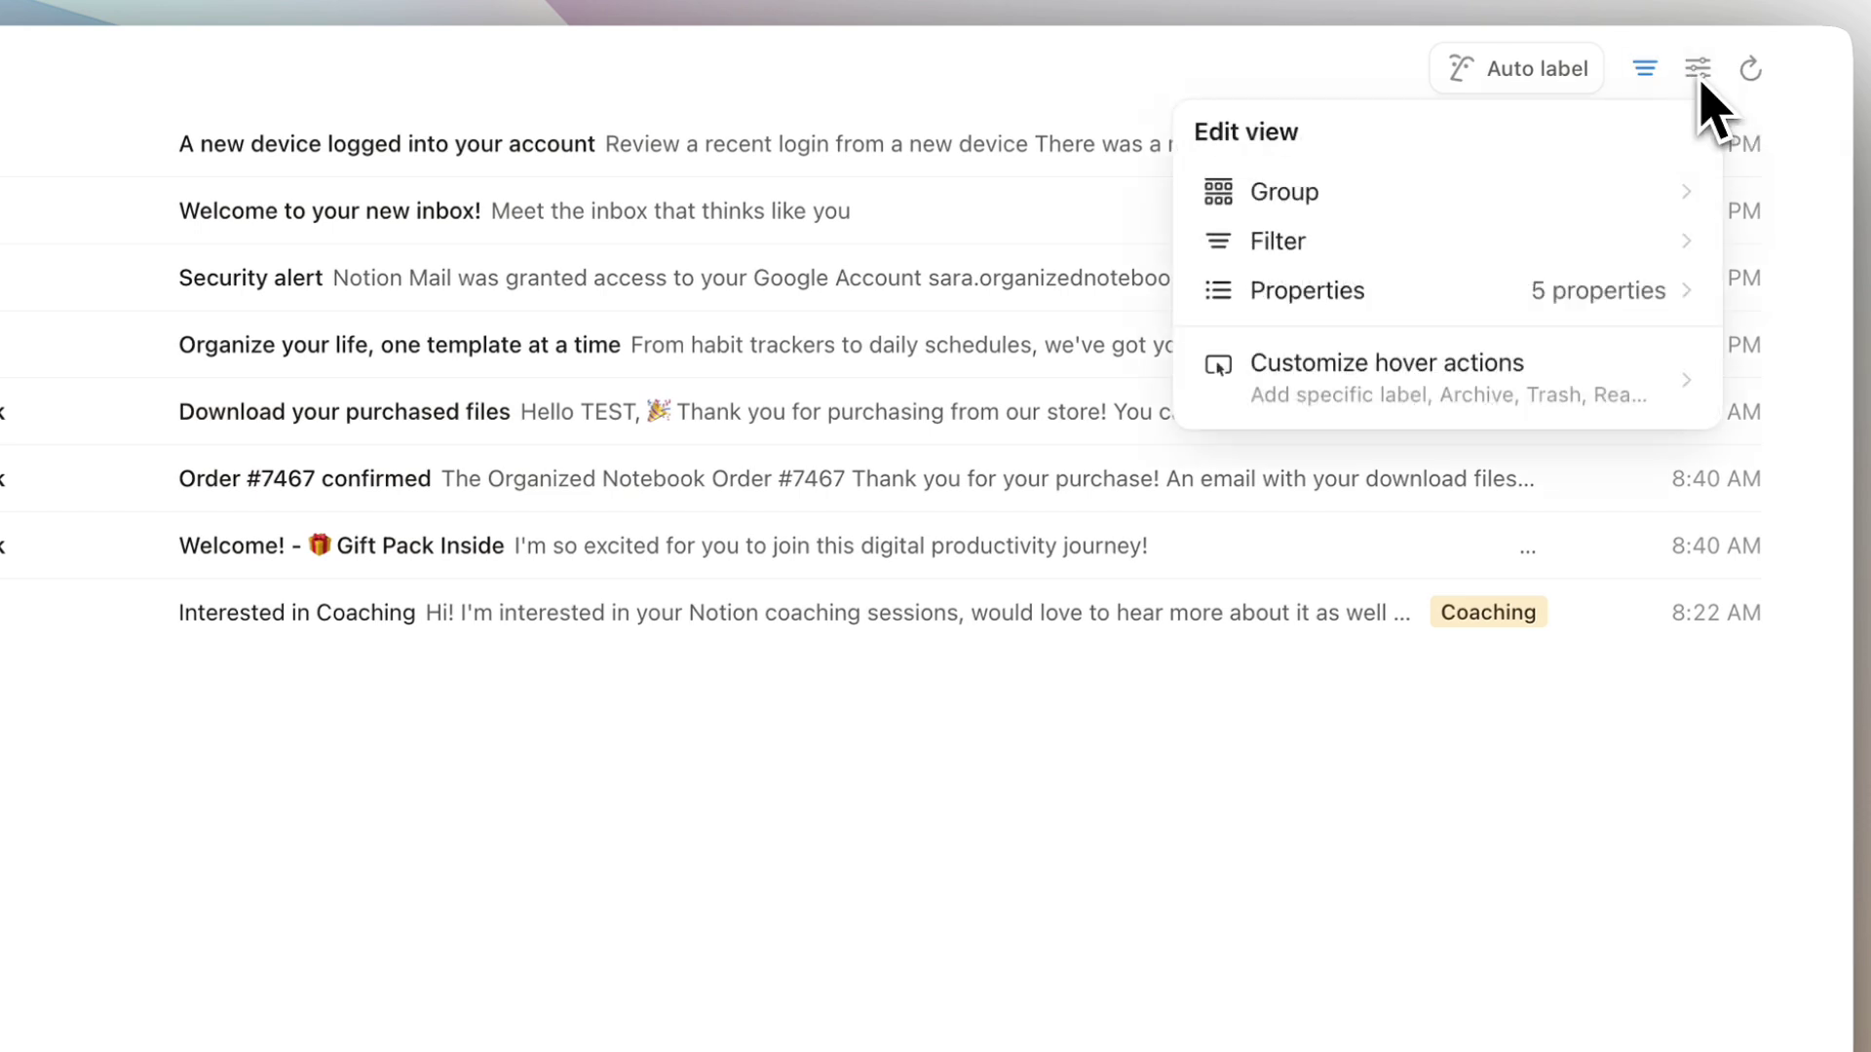
pyautogui.click(1501, 200)
pyautogui.click(1612, 209)
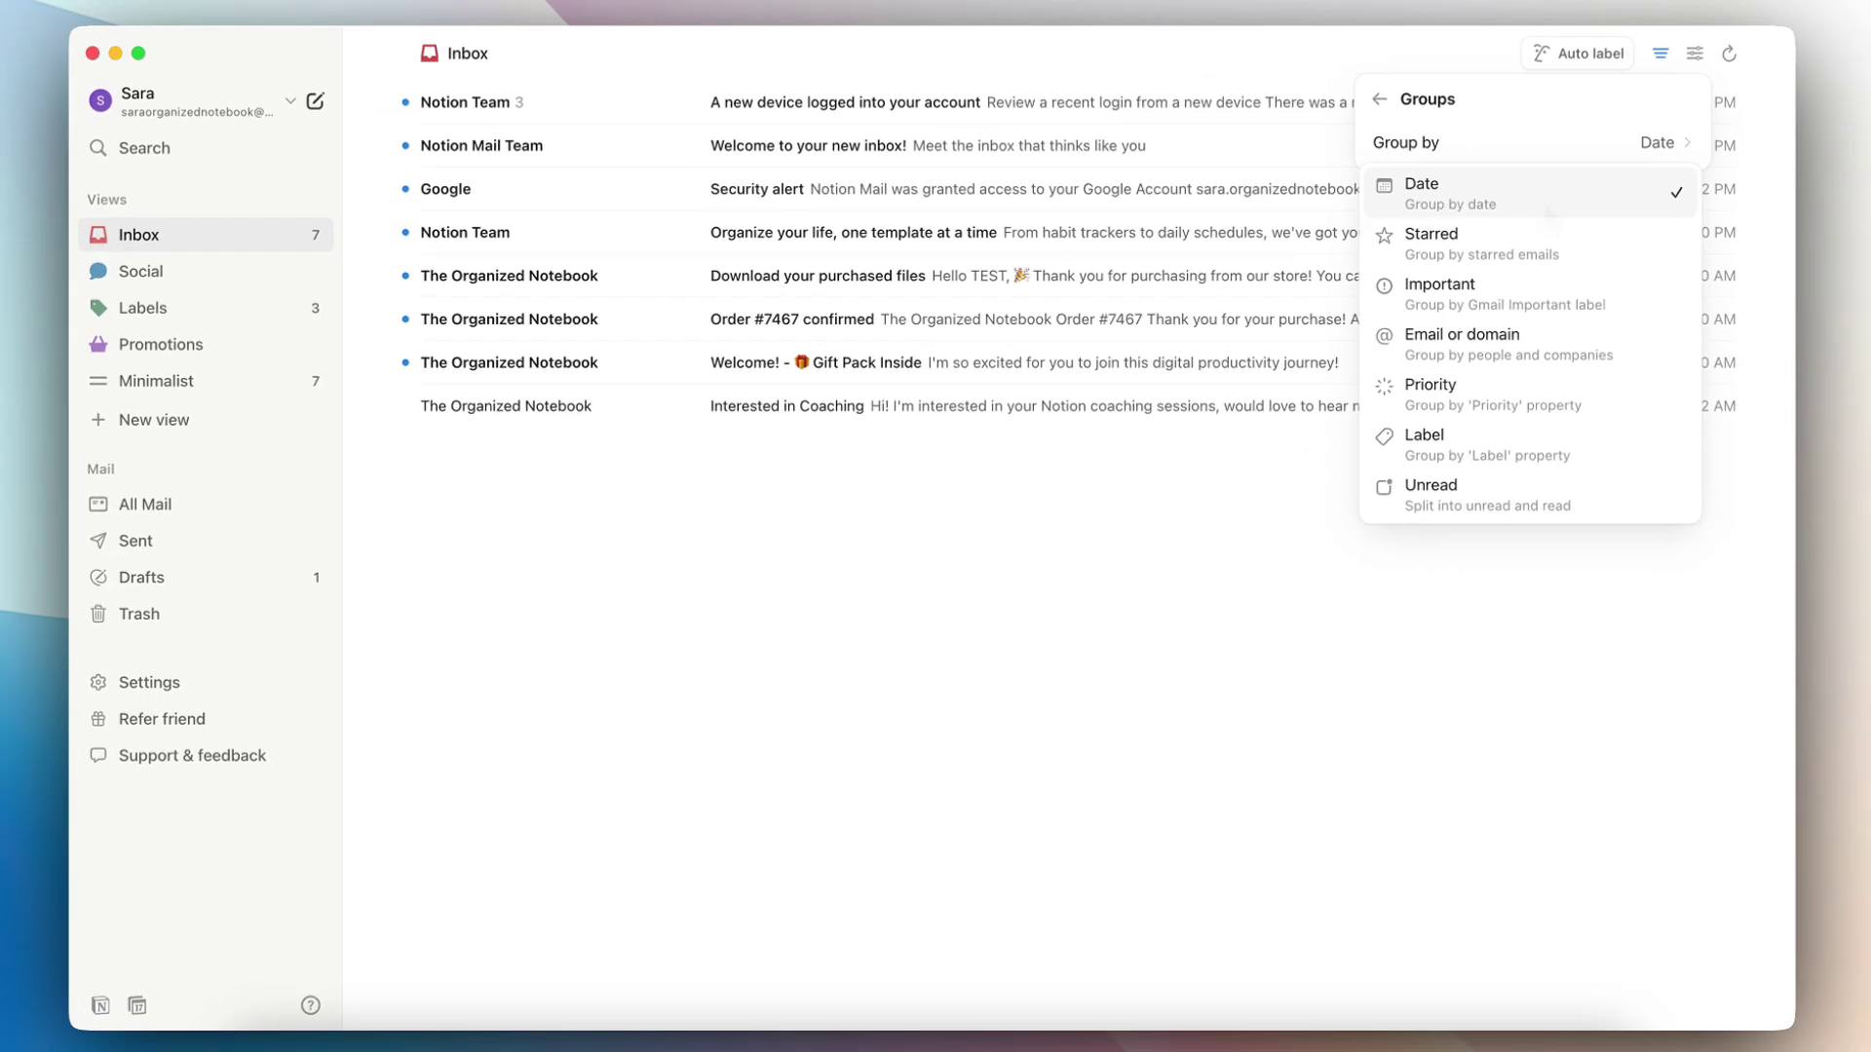
pyautogui.click(1472, 410)
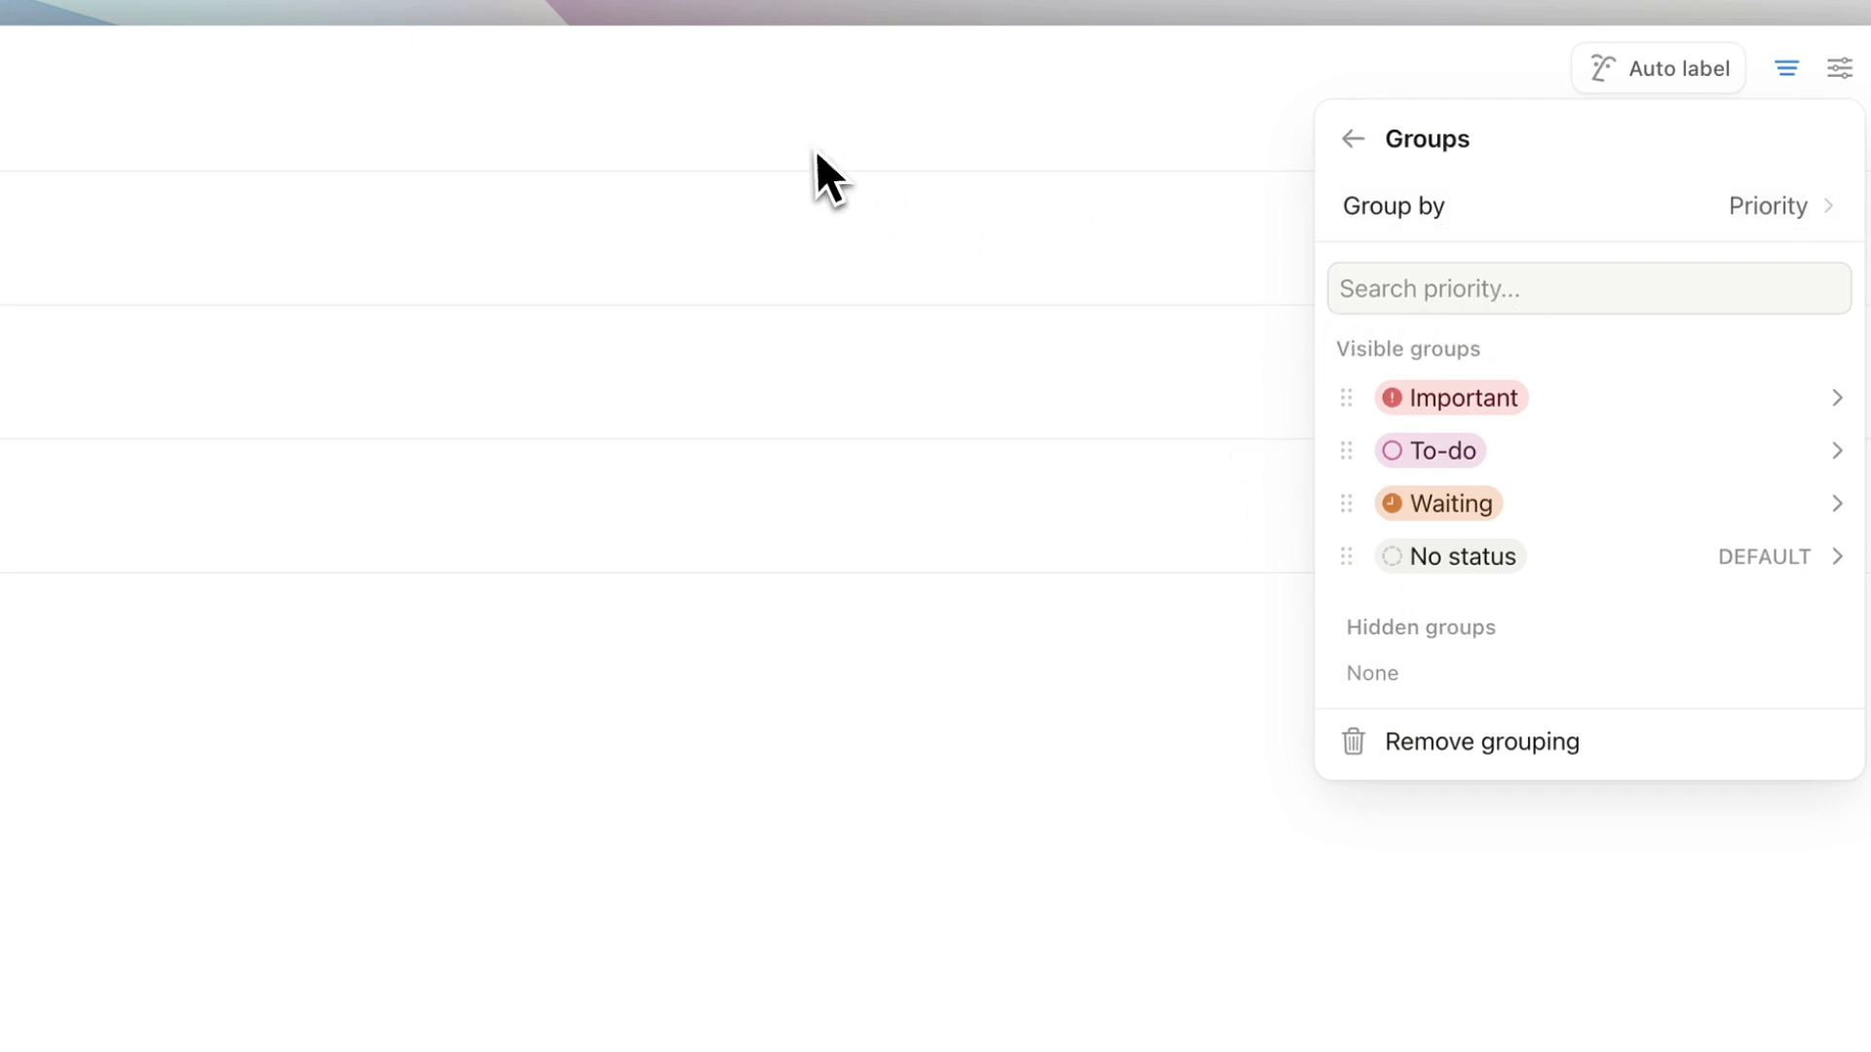
pyautogui.click(817, 181)
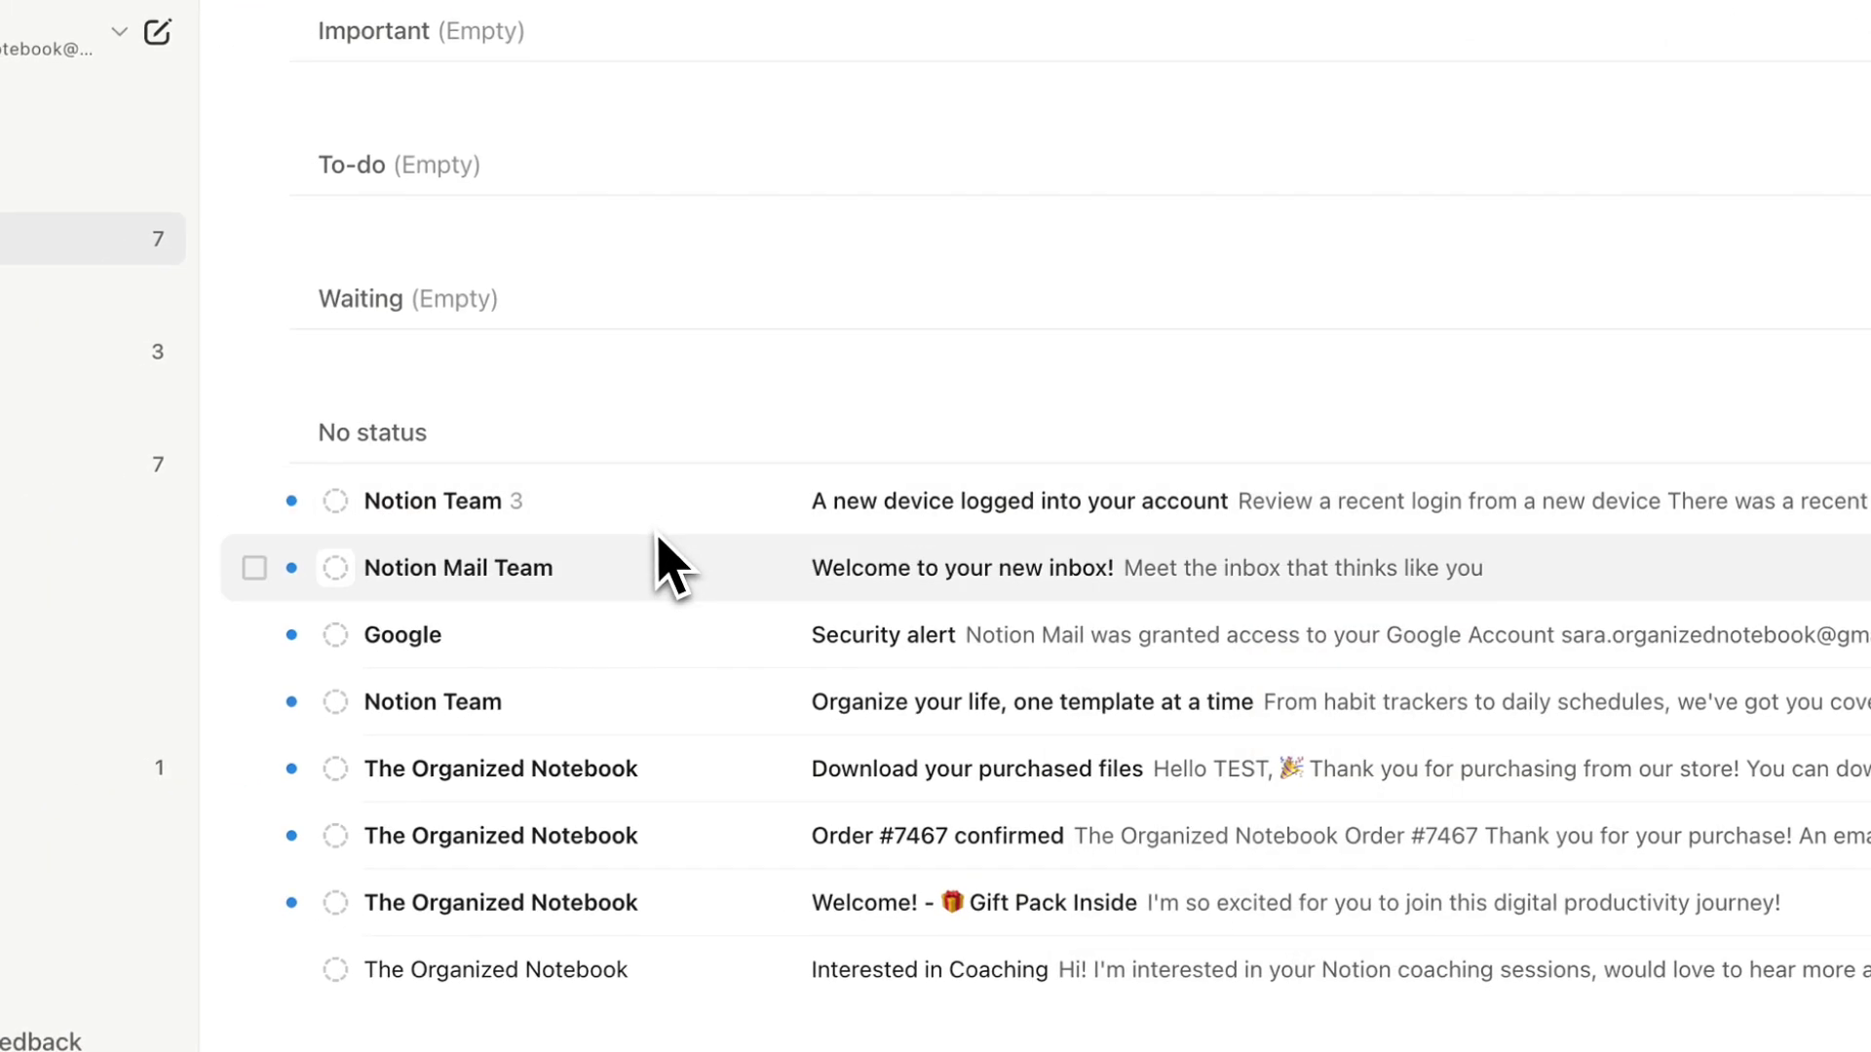
# Move the "Interested in Coaching" email from the No status group into the Important group
pyautogui.moveTo(545, 409)
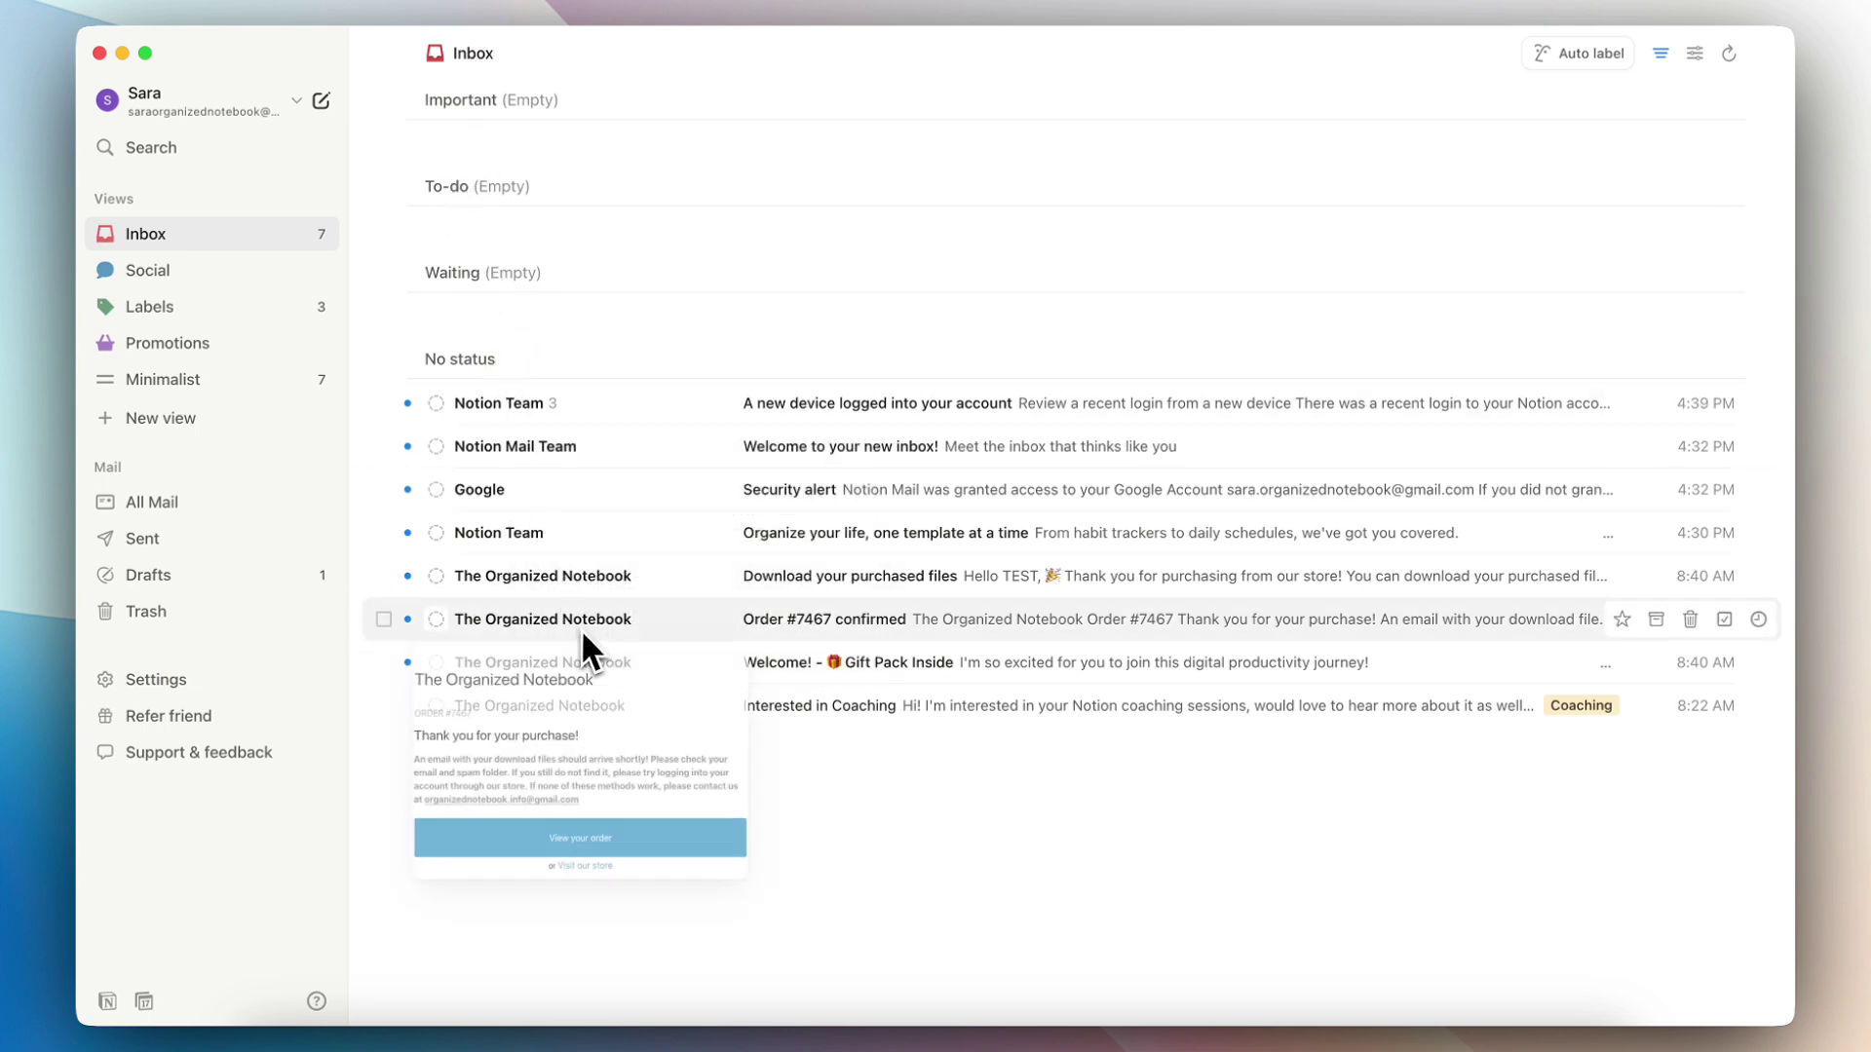
pyautogui.moveTo(589, 721)
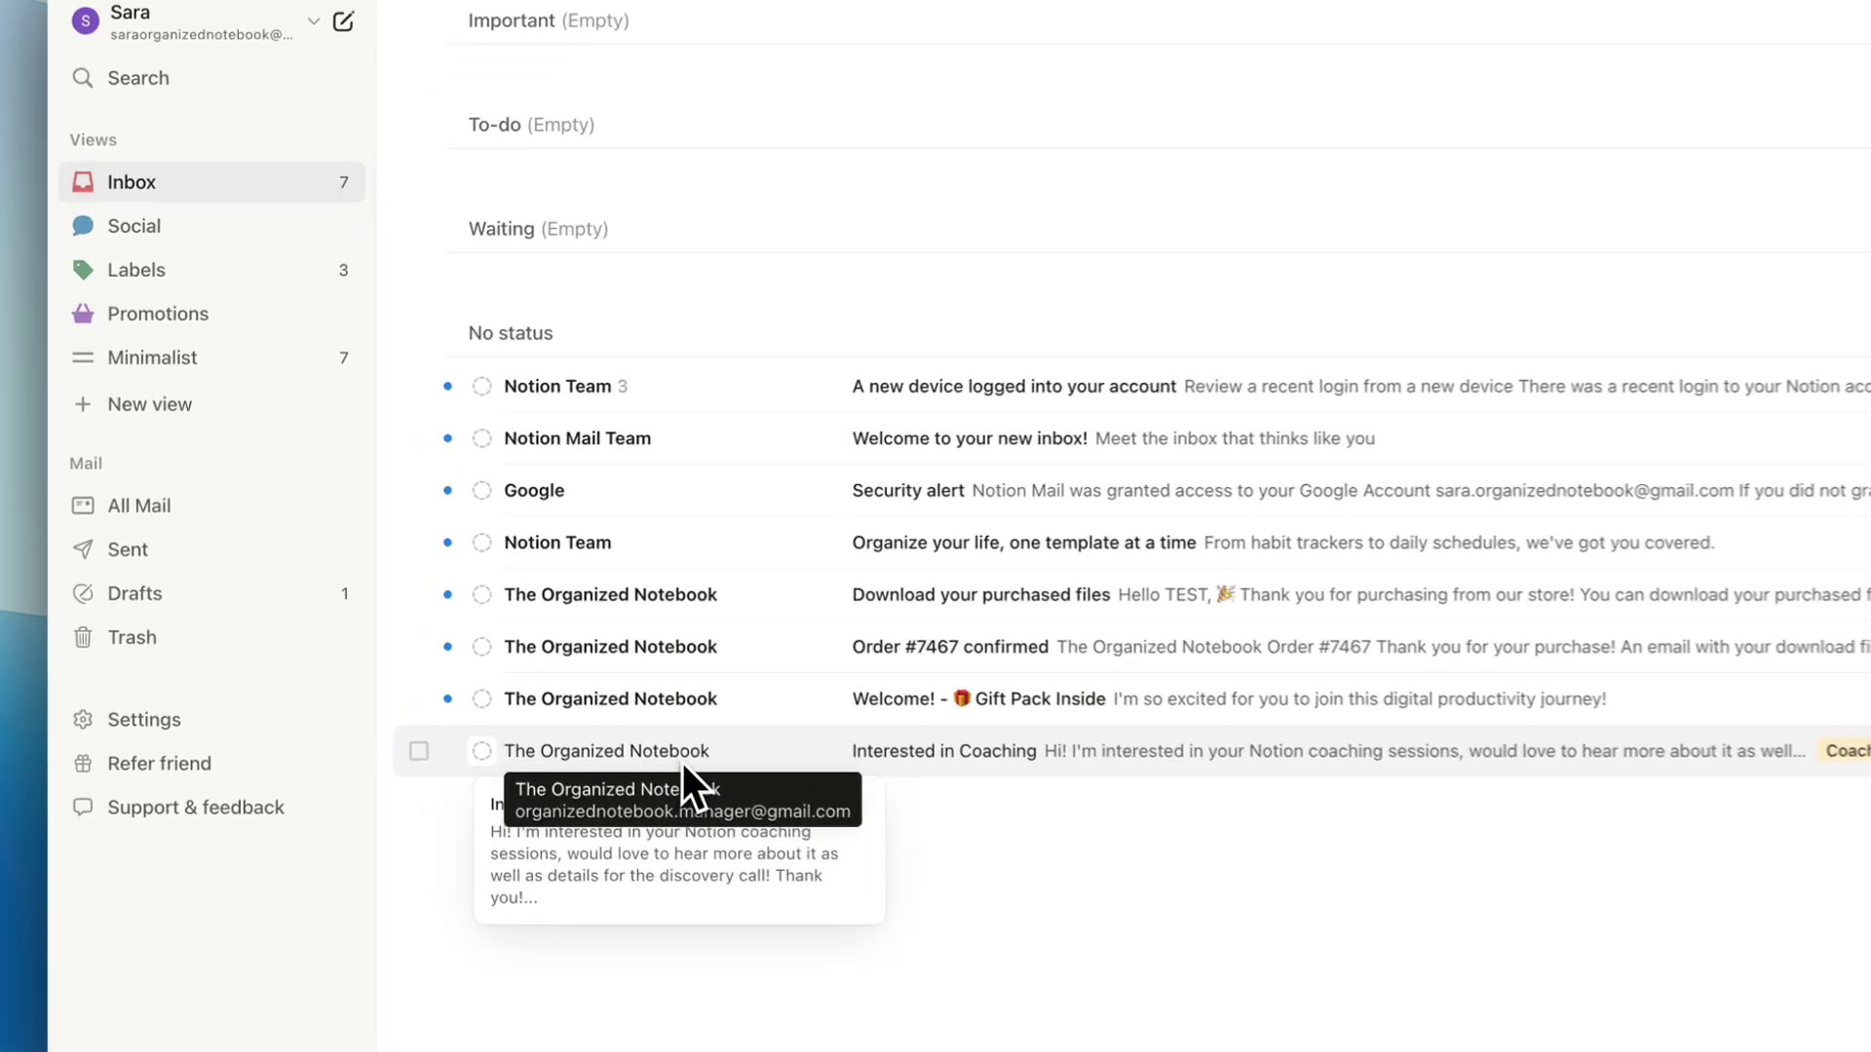
pyautogui.moveTo(585, 716); pyautogui.dragTo(555, 178)
pyautogui.moveTo(651, 226); pyautogui.dragTo(622, 223)
pyautogui.moveTo(906, 227)
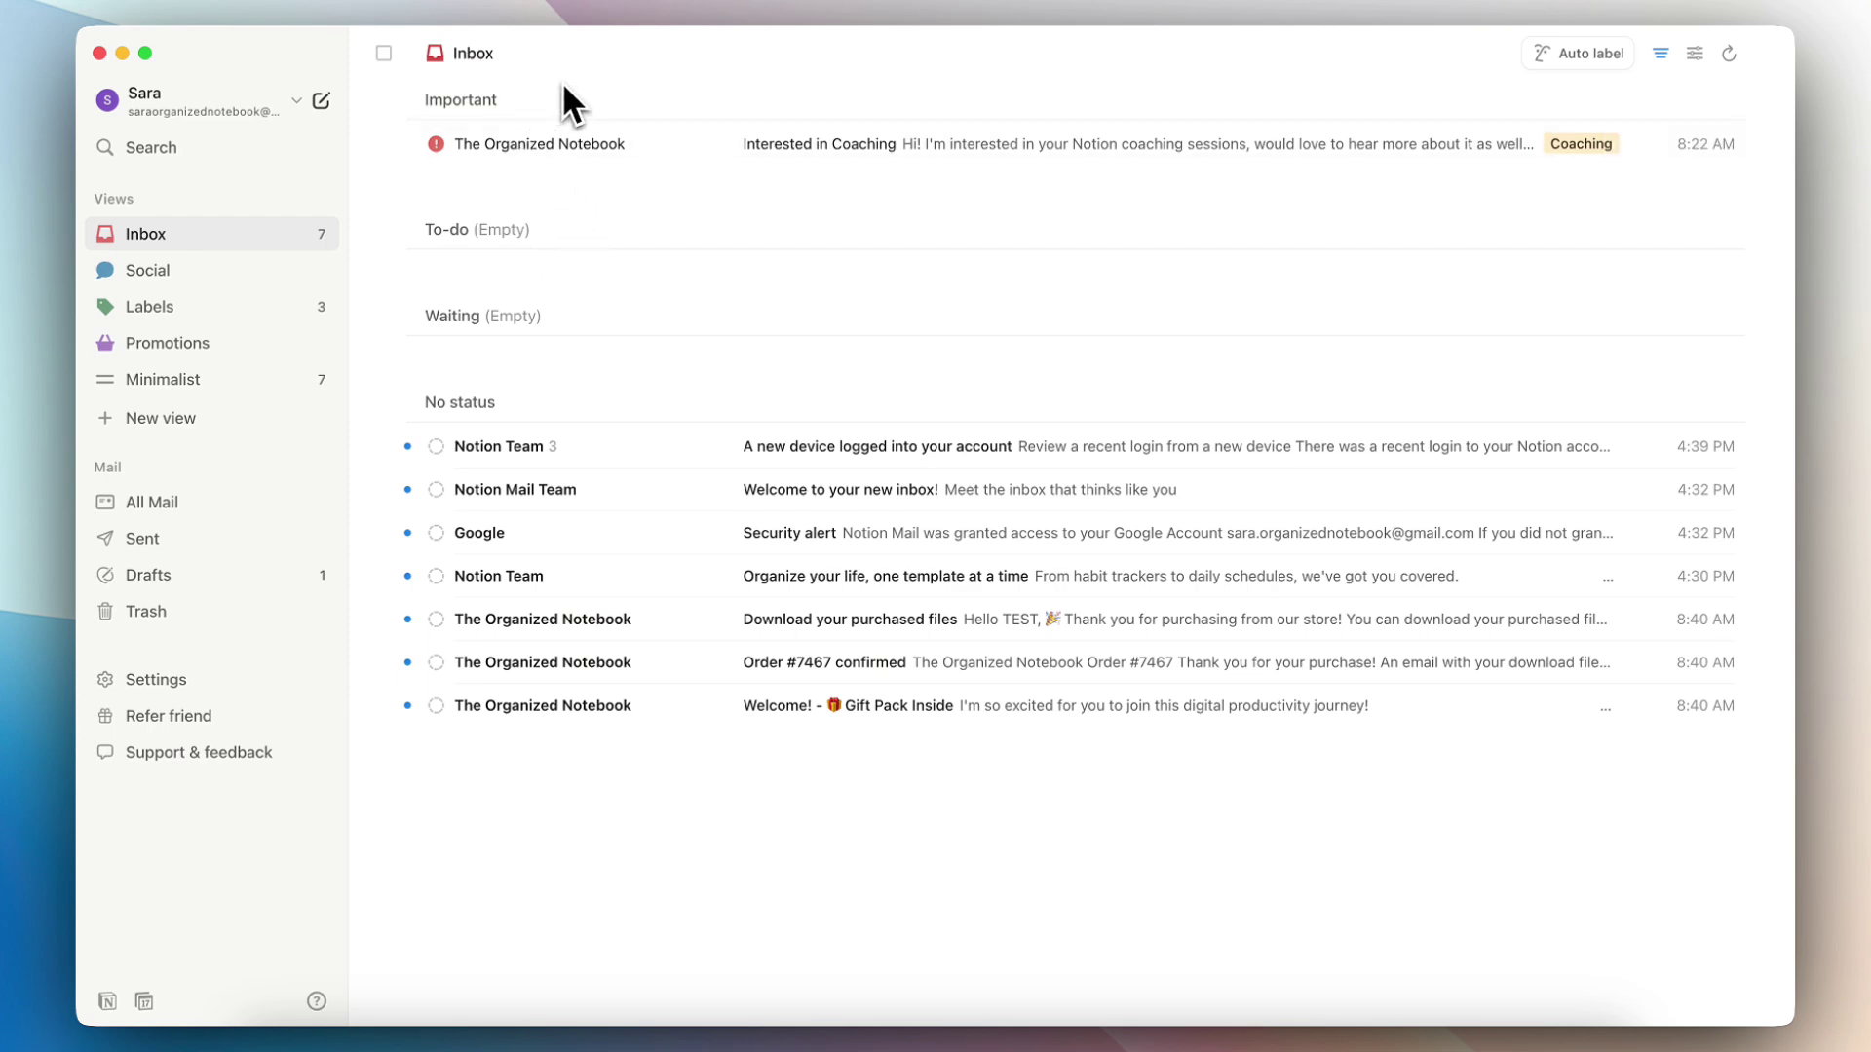
# View the other grouping options for the Inbox and close them without changing the grouping
pyautogui.click(1695, 53)
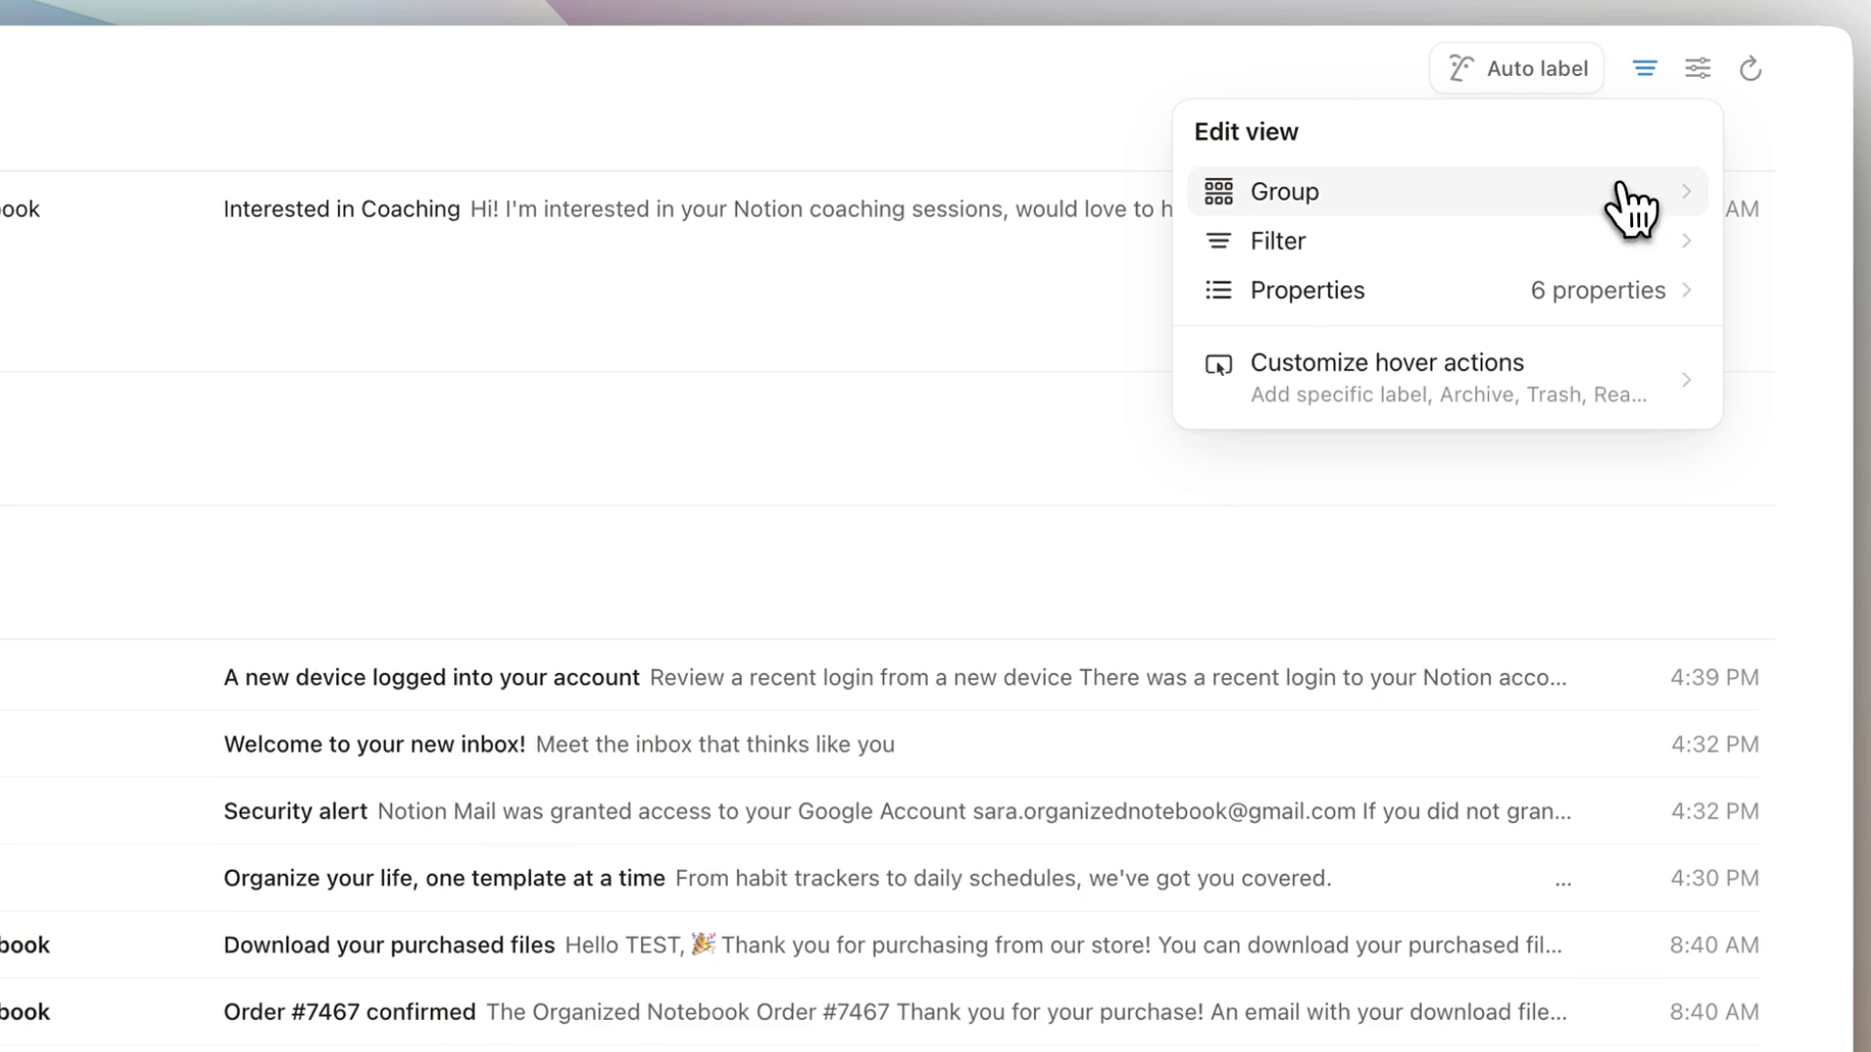
pyautogui.click(1622, 181)
pyautogui.click(1622, 206)
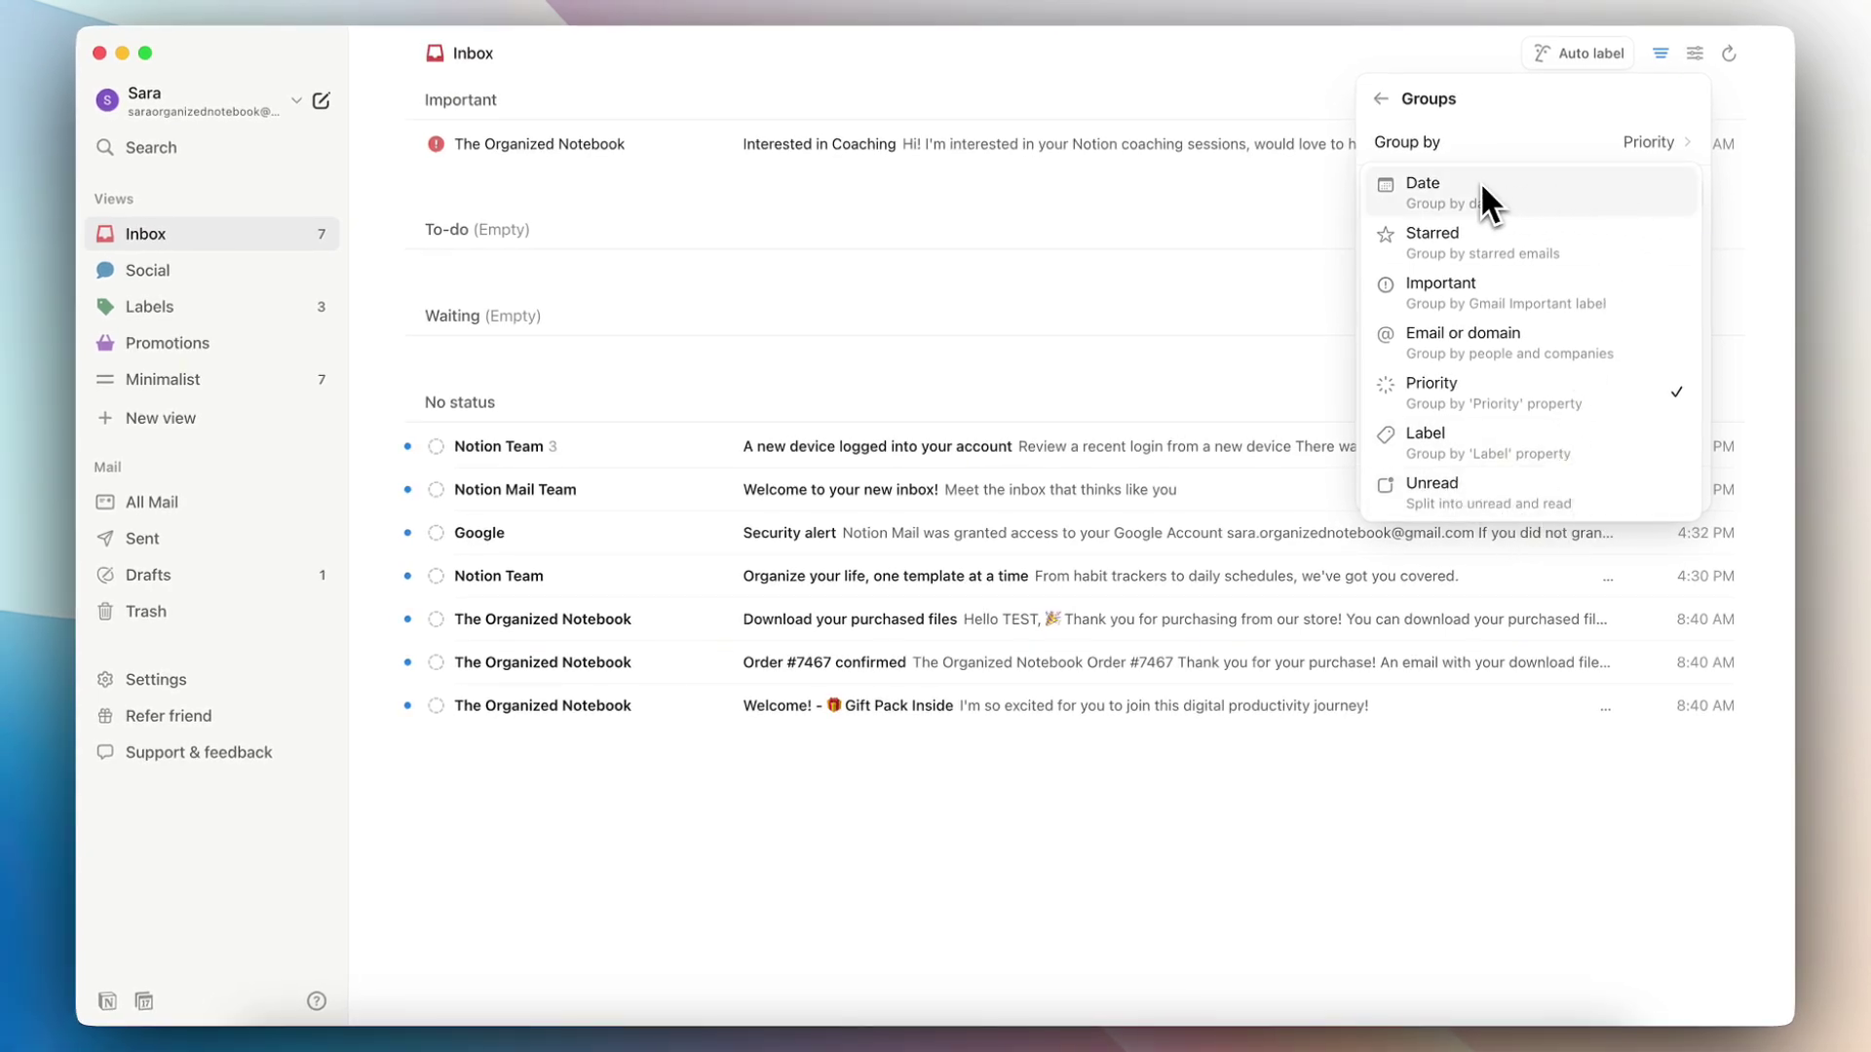
pyautogui.press('Escape')
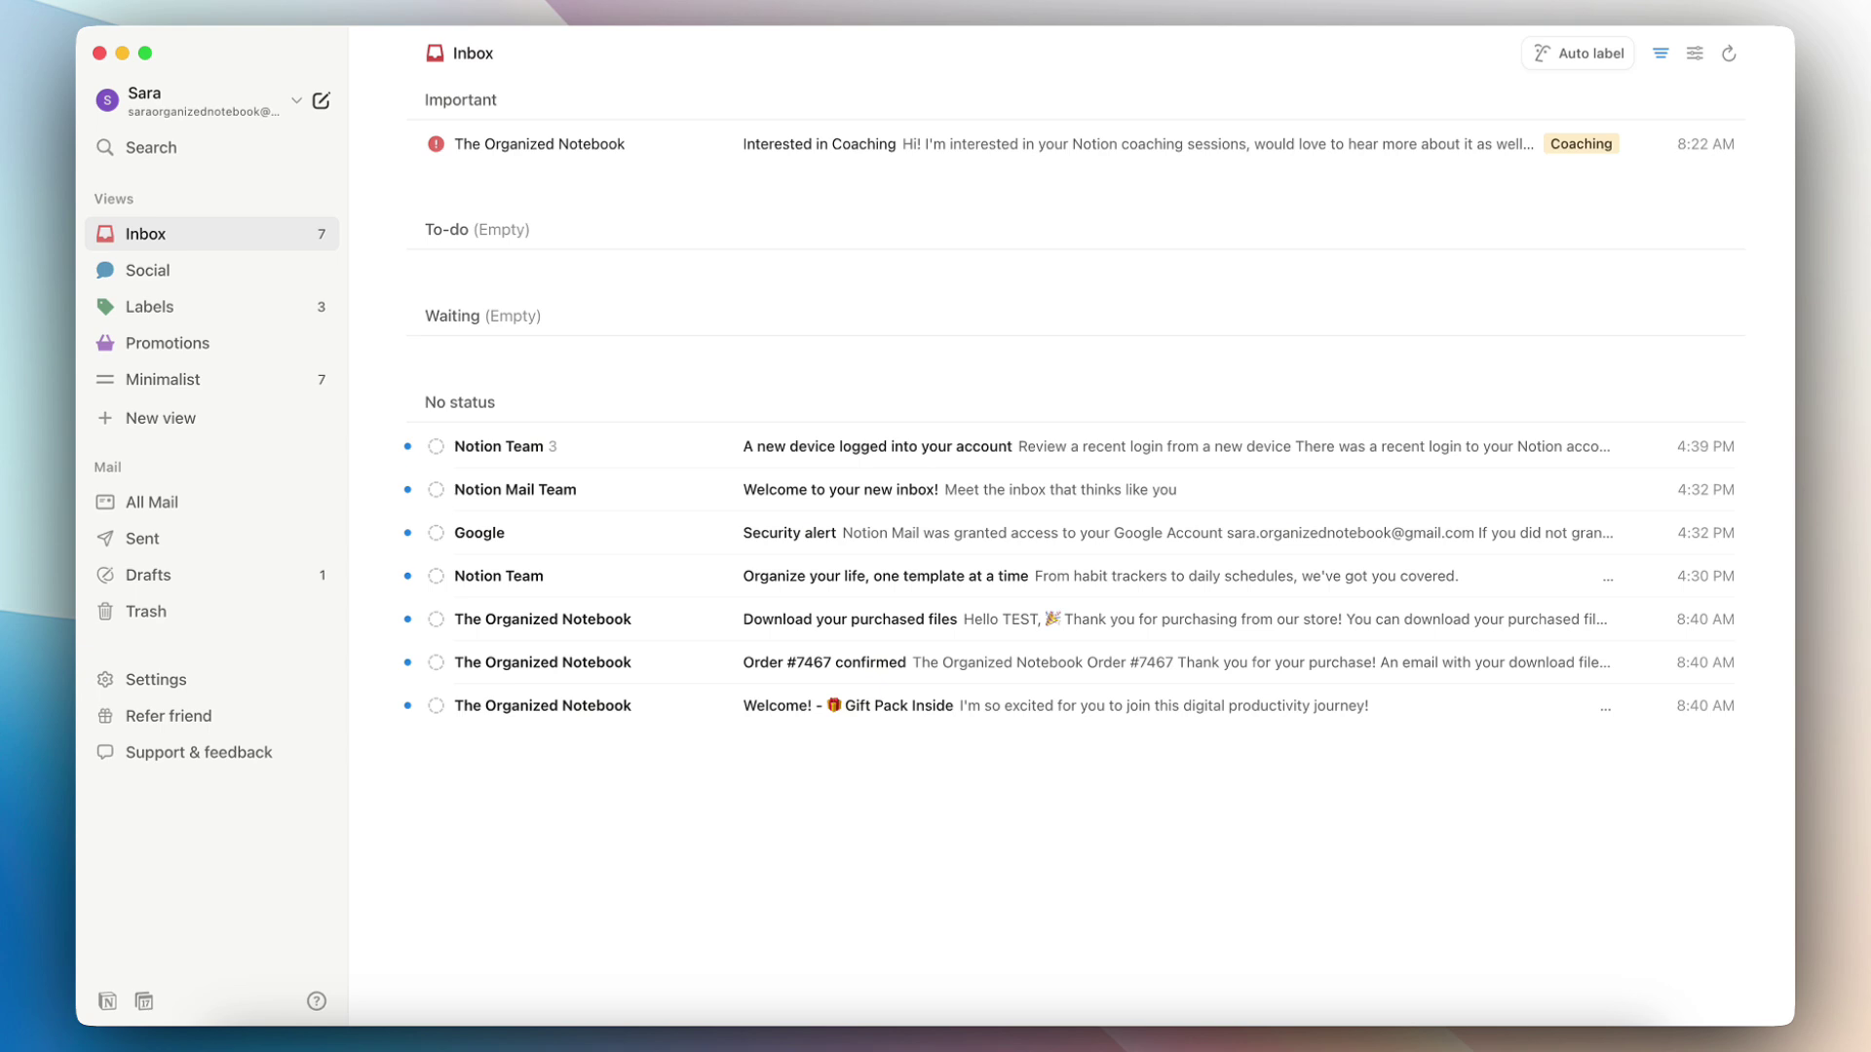
# Browse the icons, icon colors and emojis available for the Minimalist view and close its rename editor without changes
pyautogui.click(315, 379)
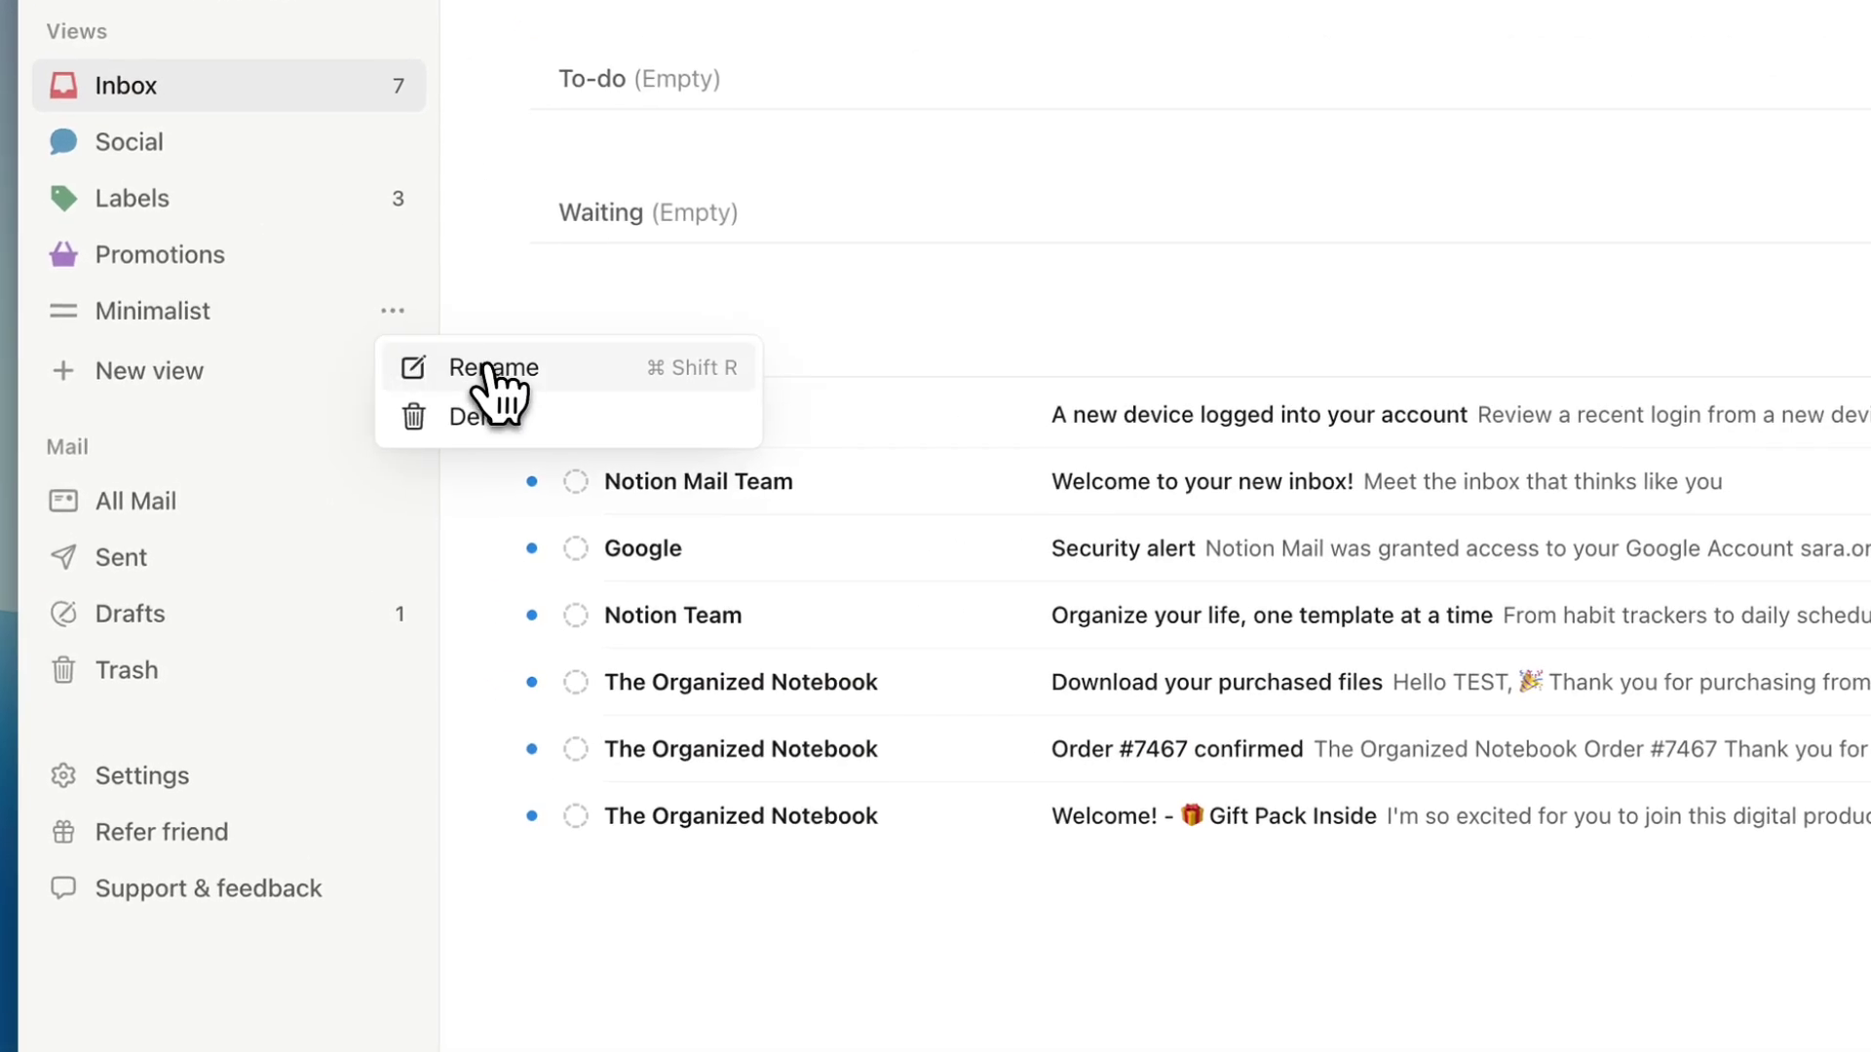
pyautogui.click(461, 380)
pyautogui.click(84, 369)
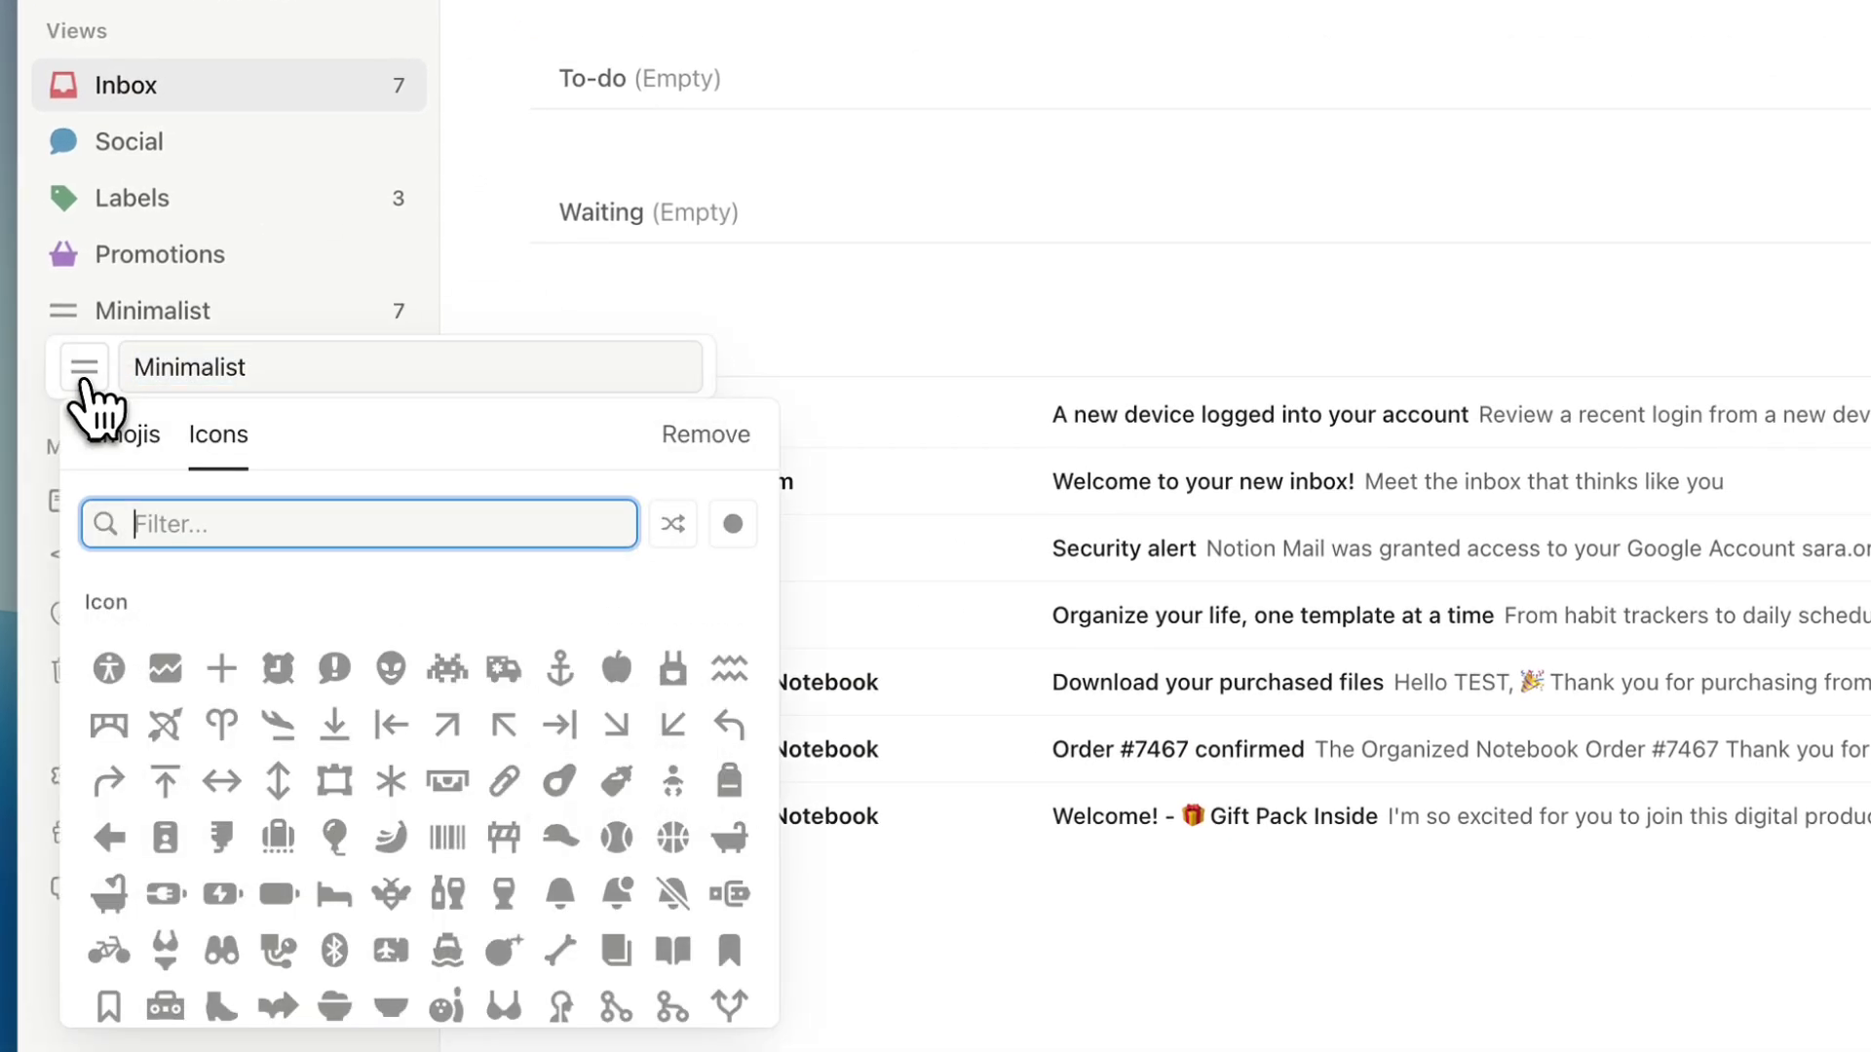
pyautogui.click(733, 526)
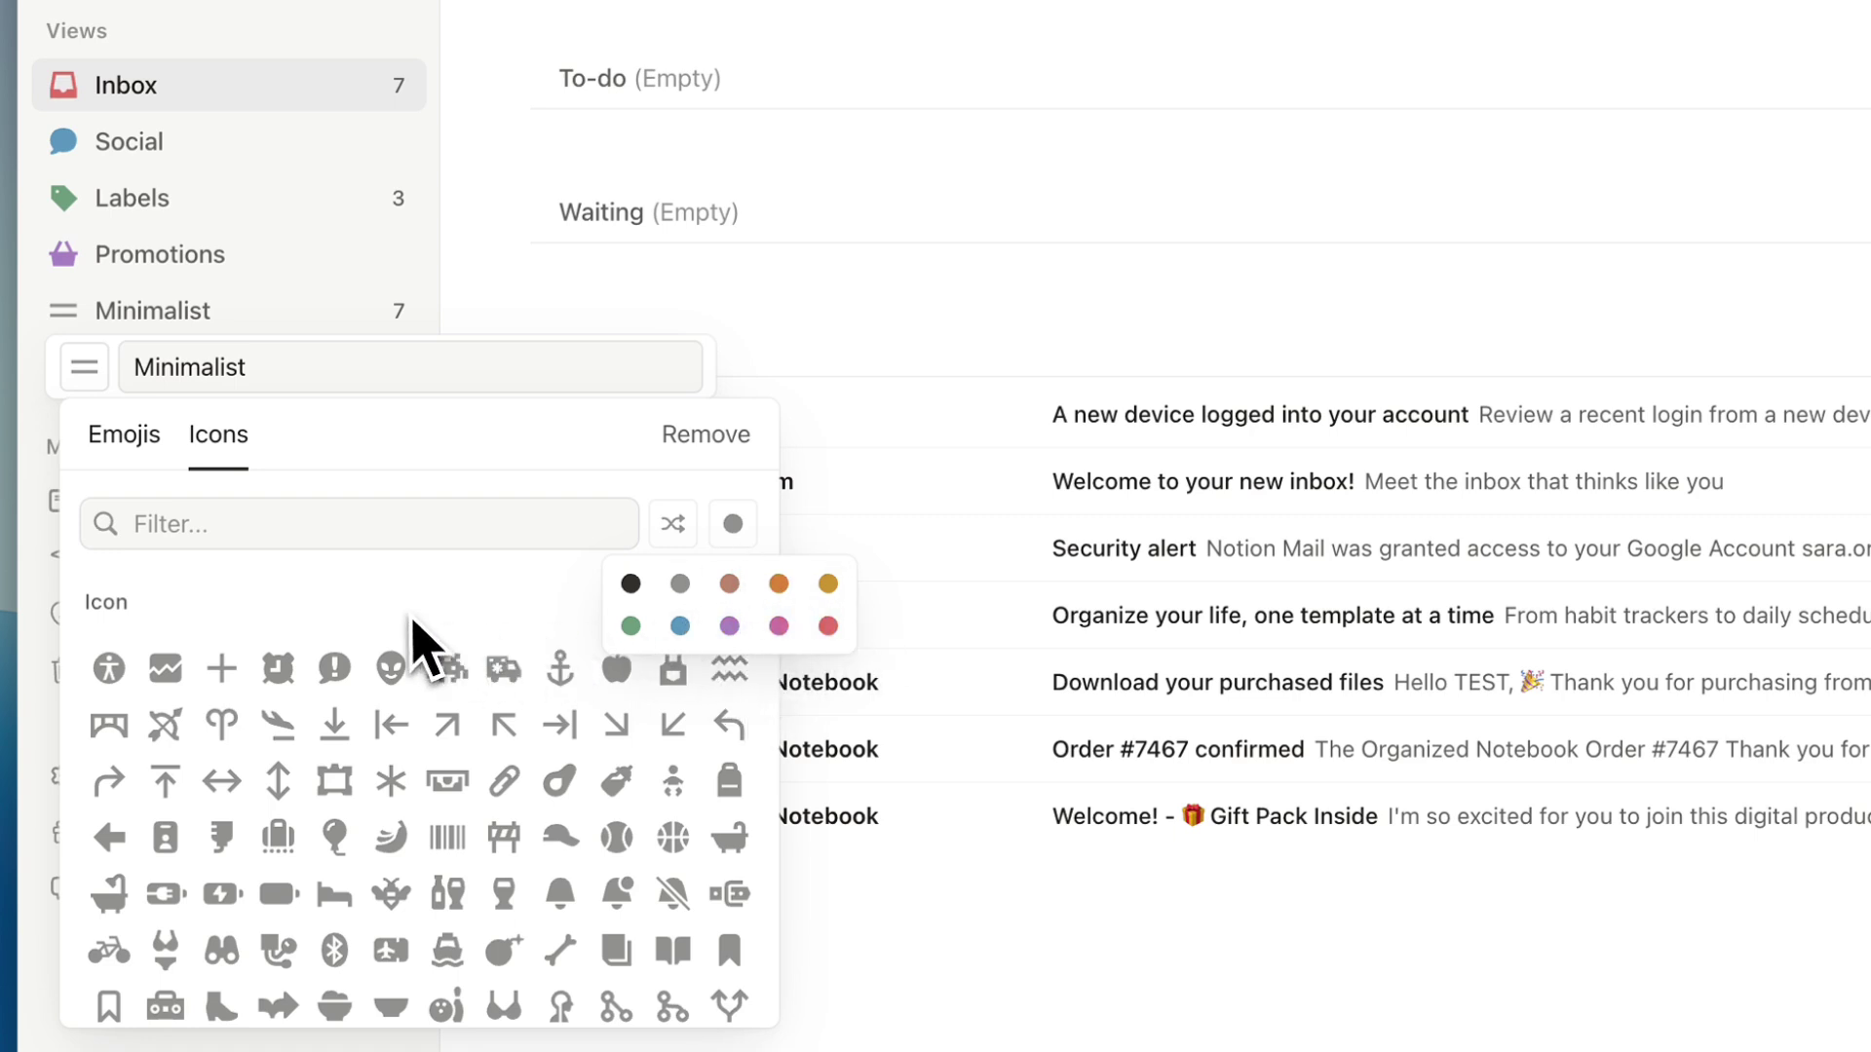
pyautogui.scroll(-5, 449, 721)
pyautogui.scroll(-1, 466, 765)
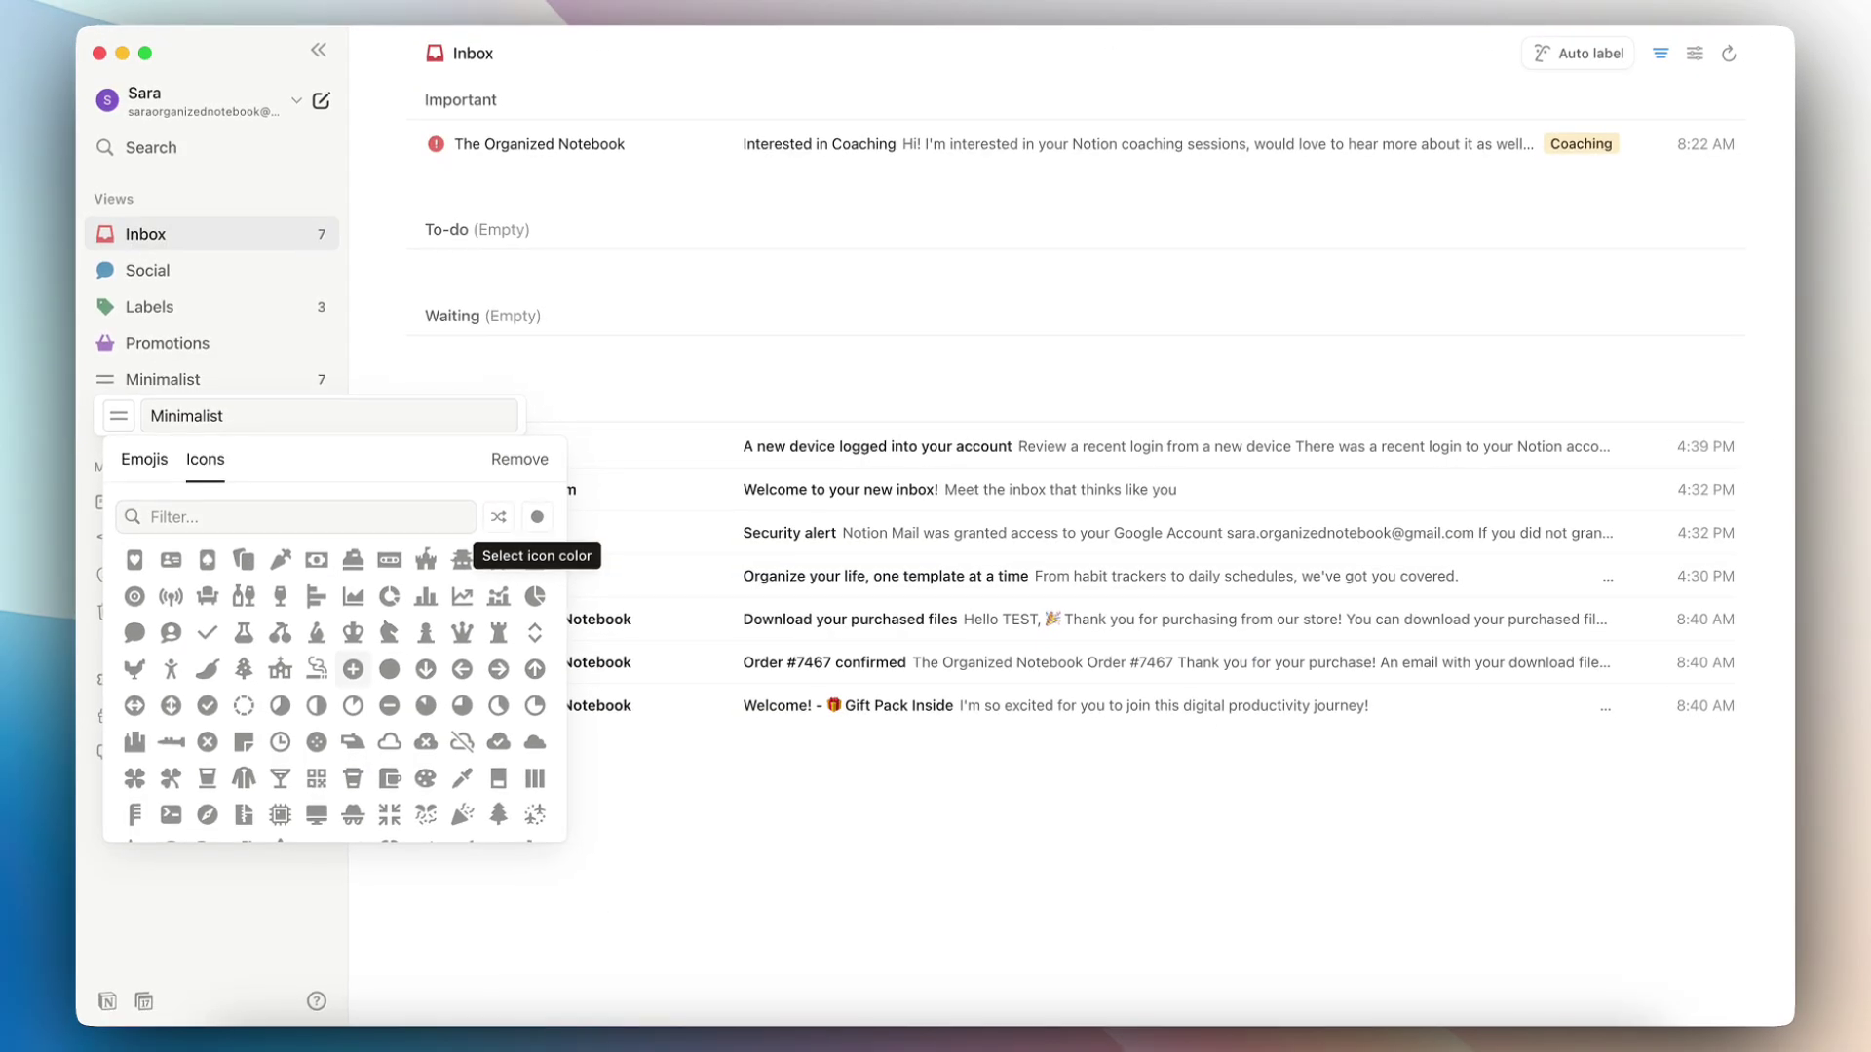
pyautogui.click(144, 459)
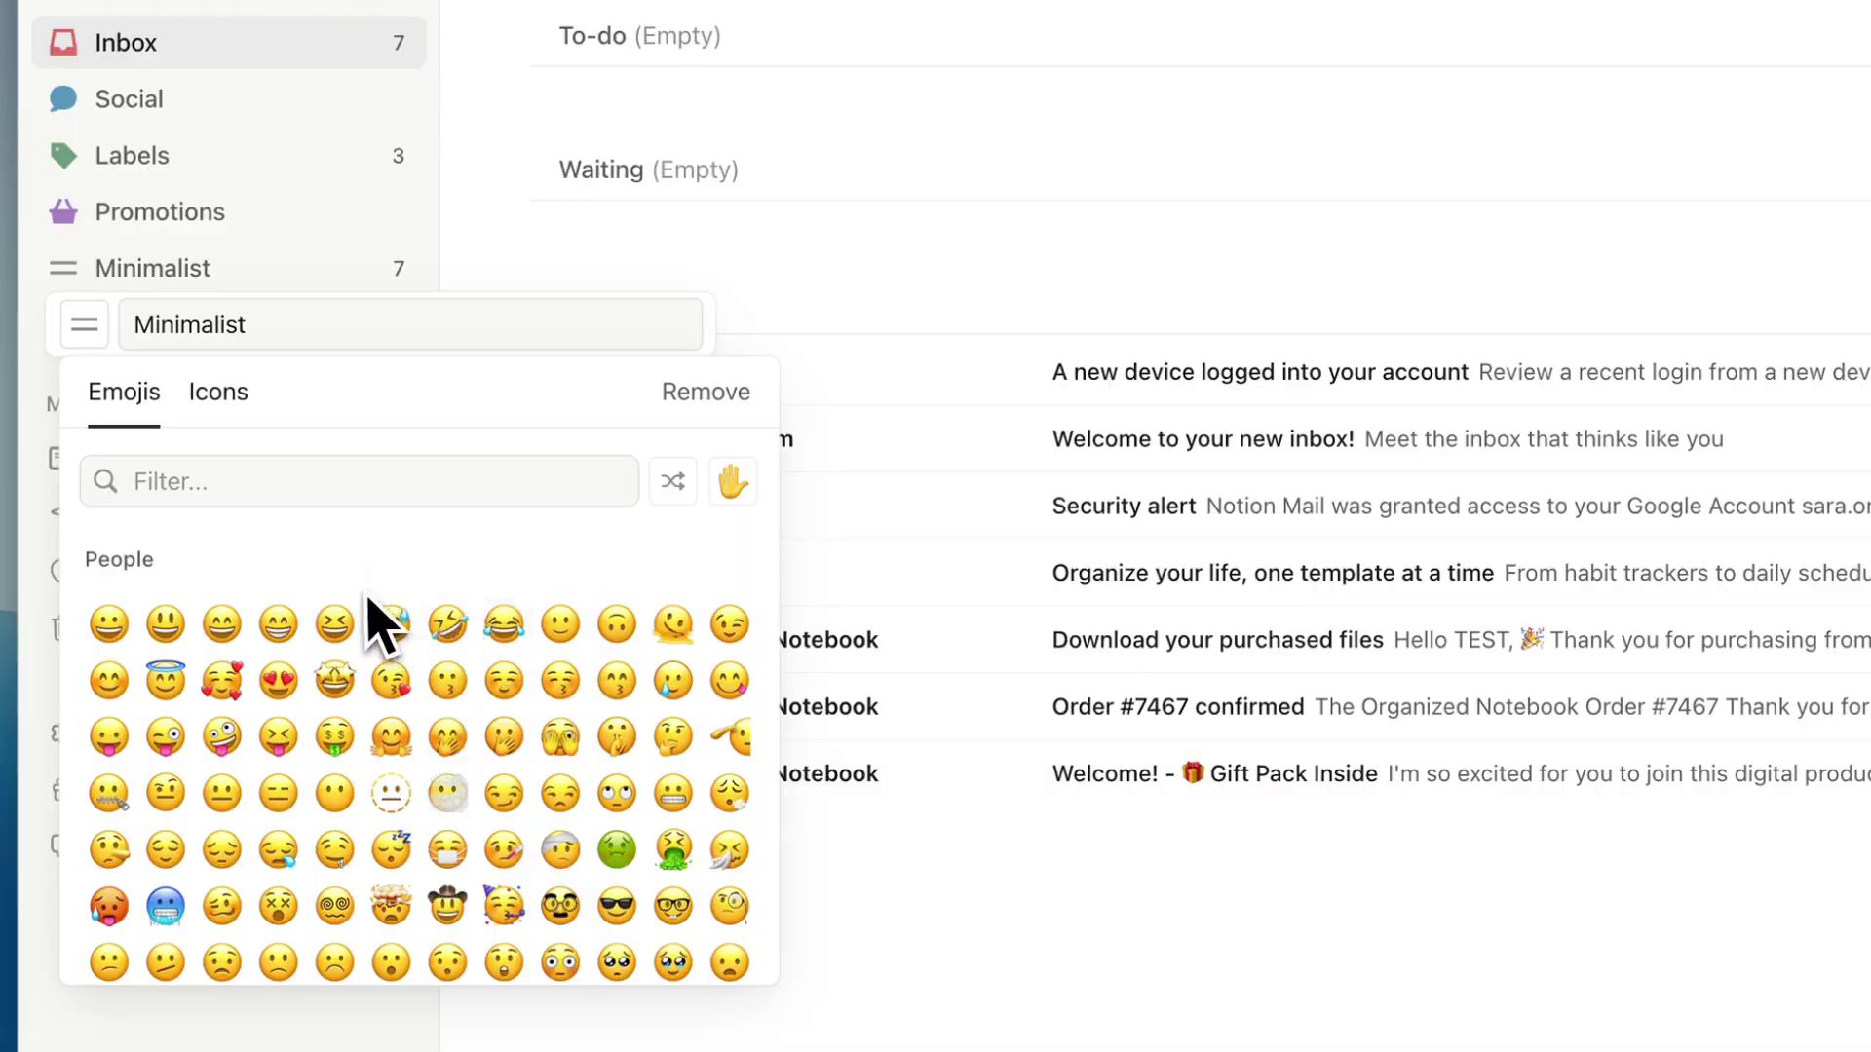
pyautogui.press('Escape')
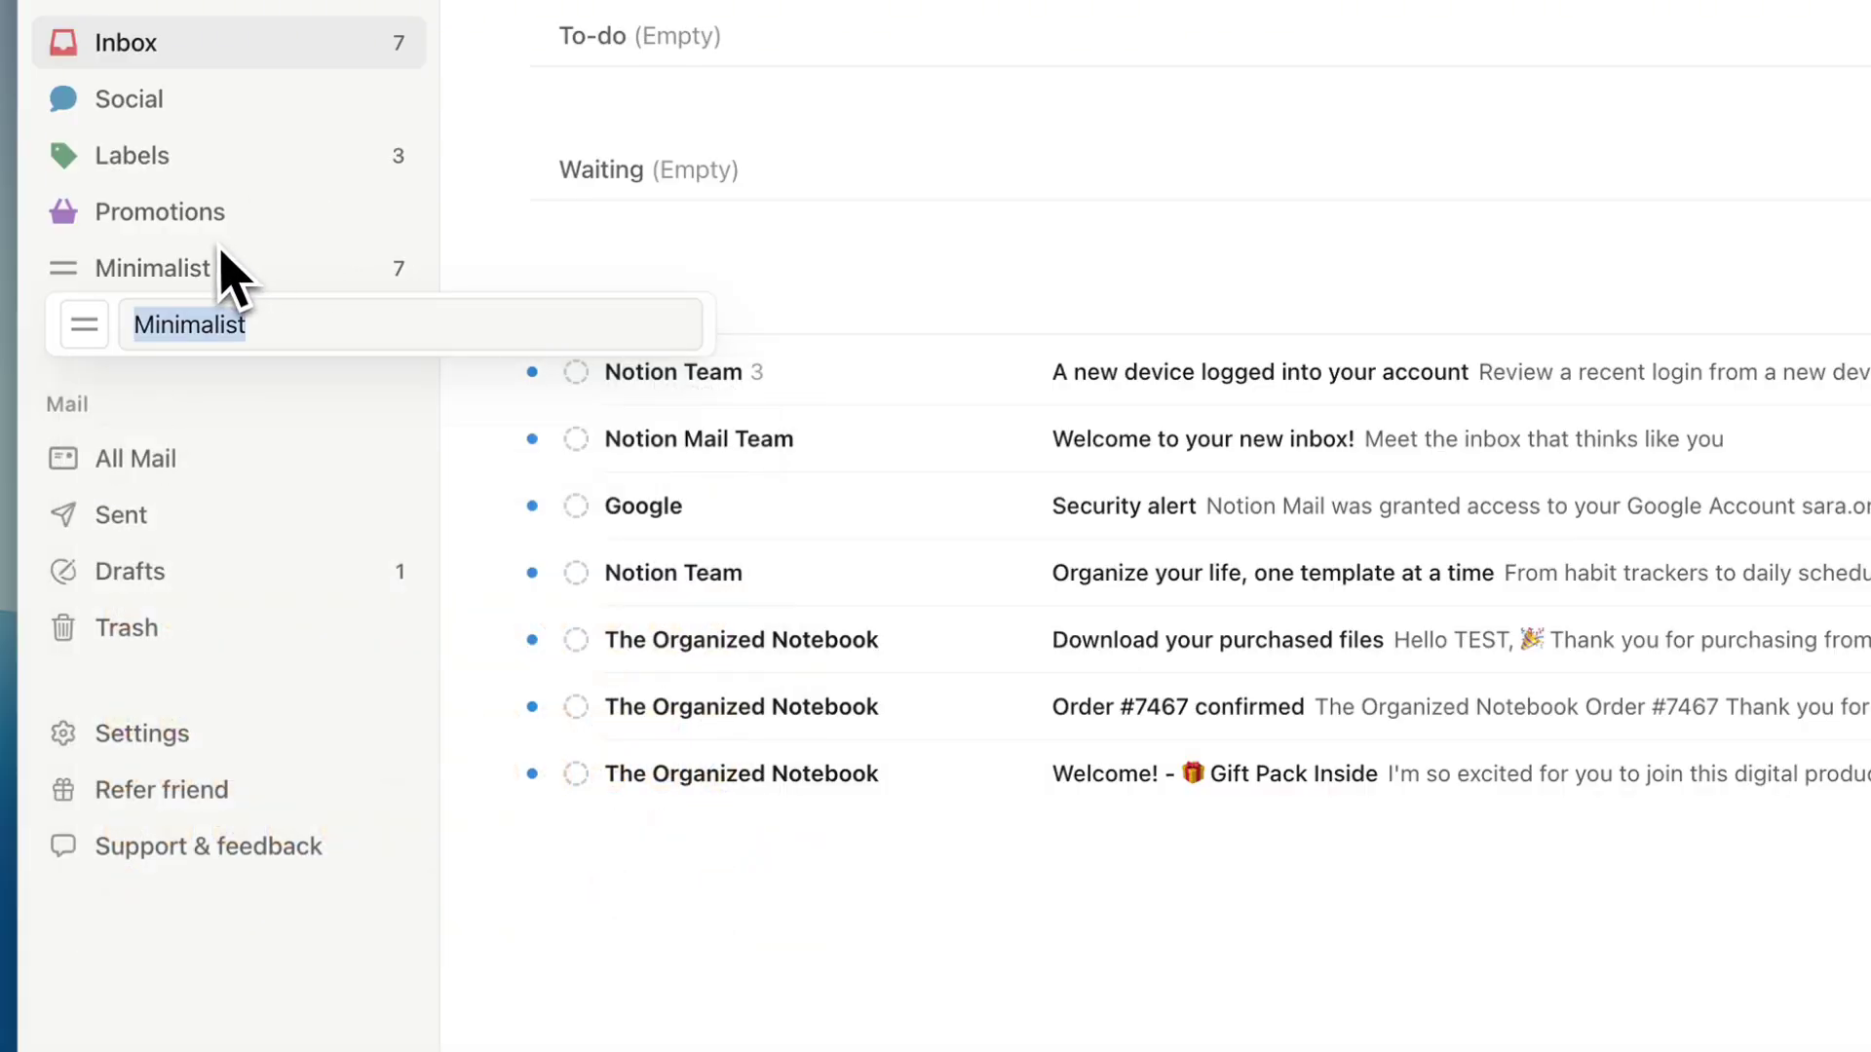
pyautogui.press('Escape')
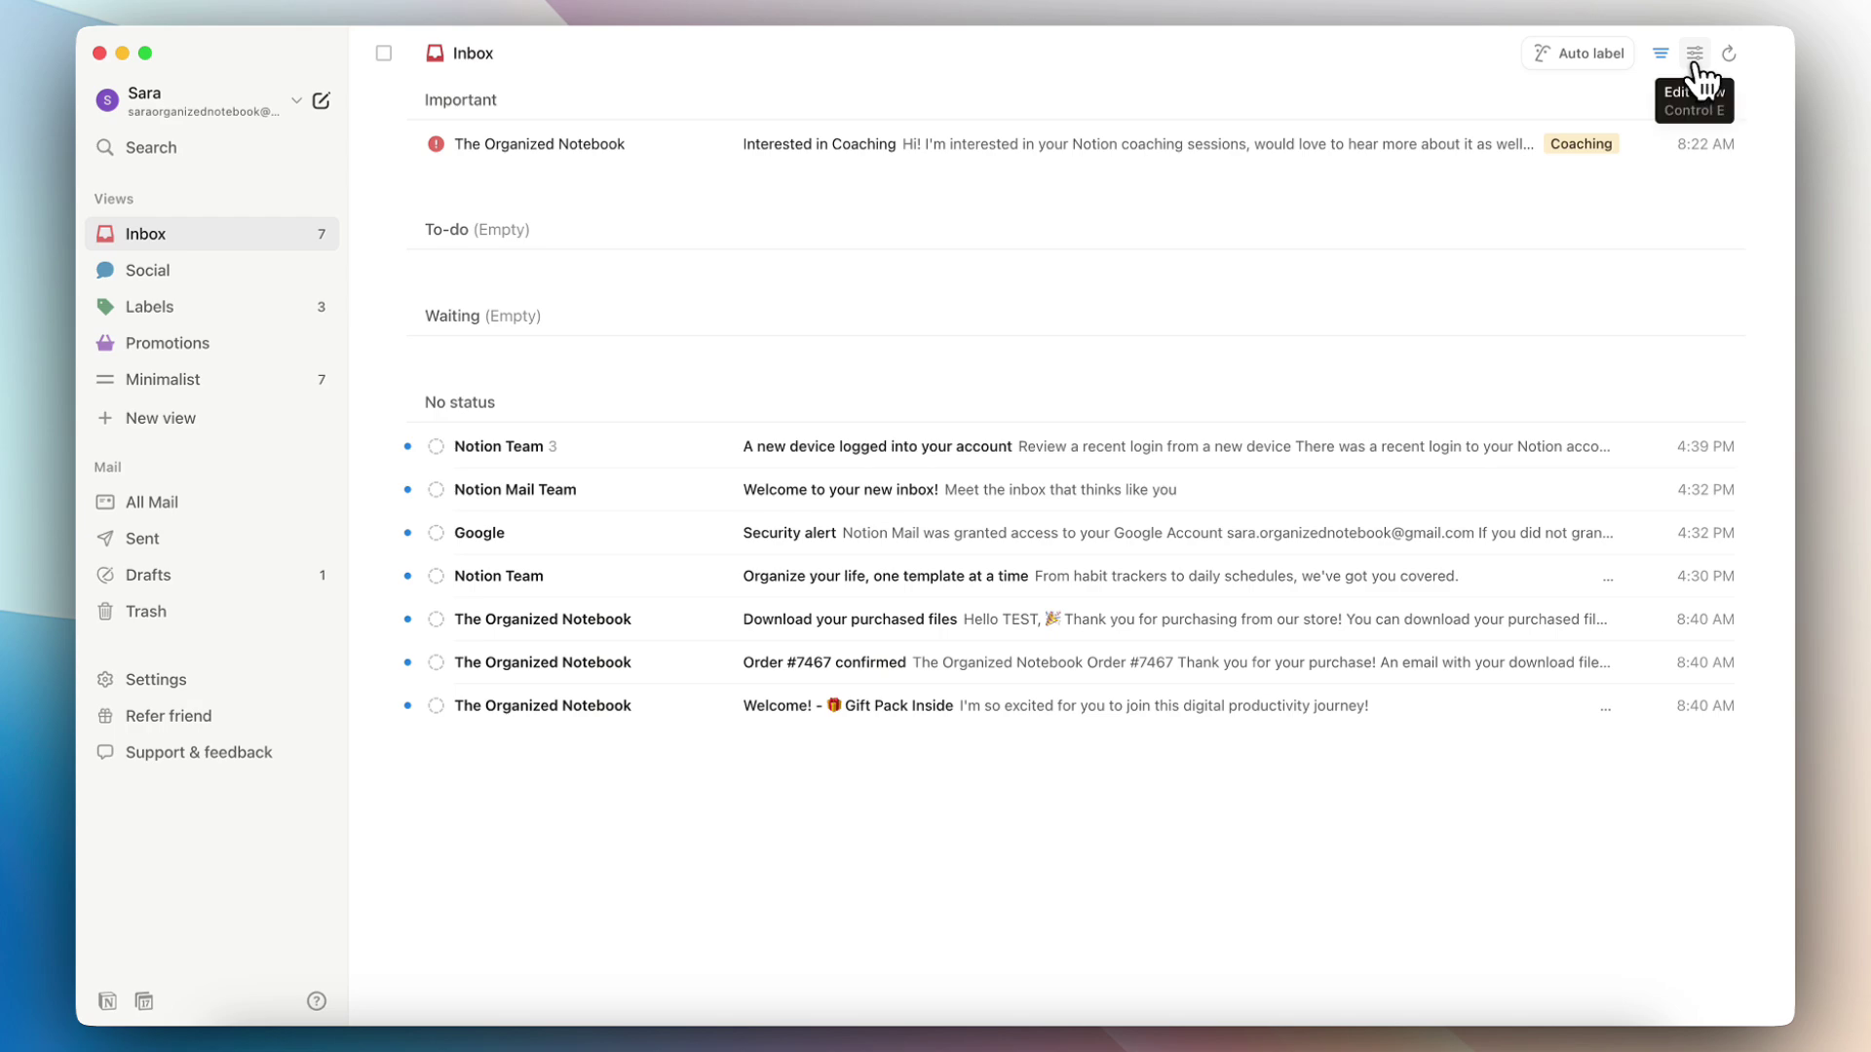
# Add a Checkbox property to the Inbox view
pyautogui.click(1694, 55)
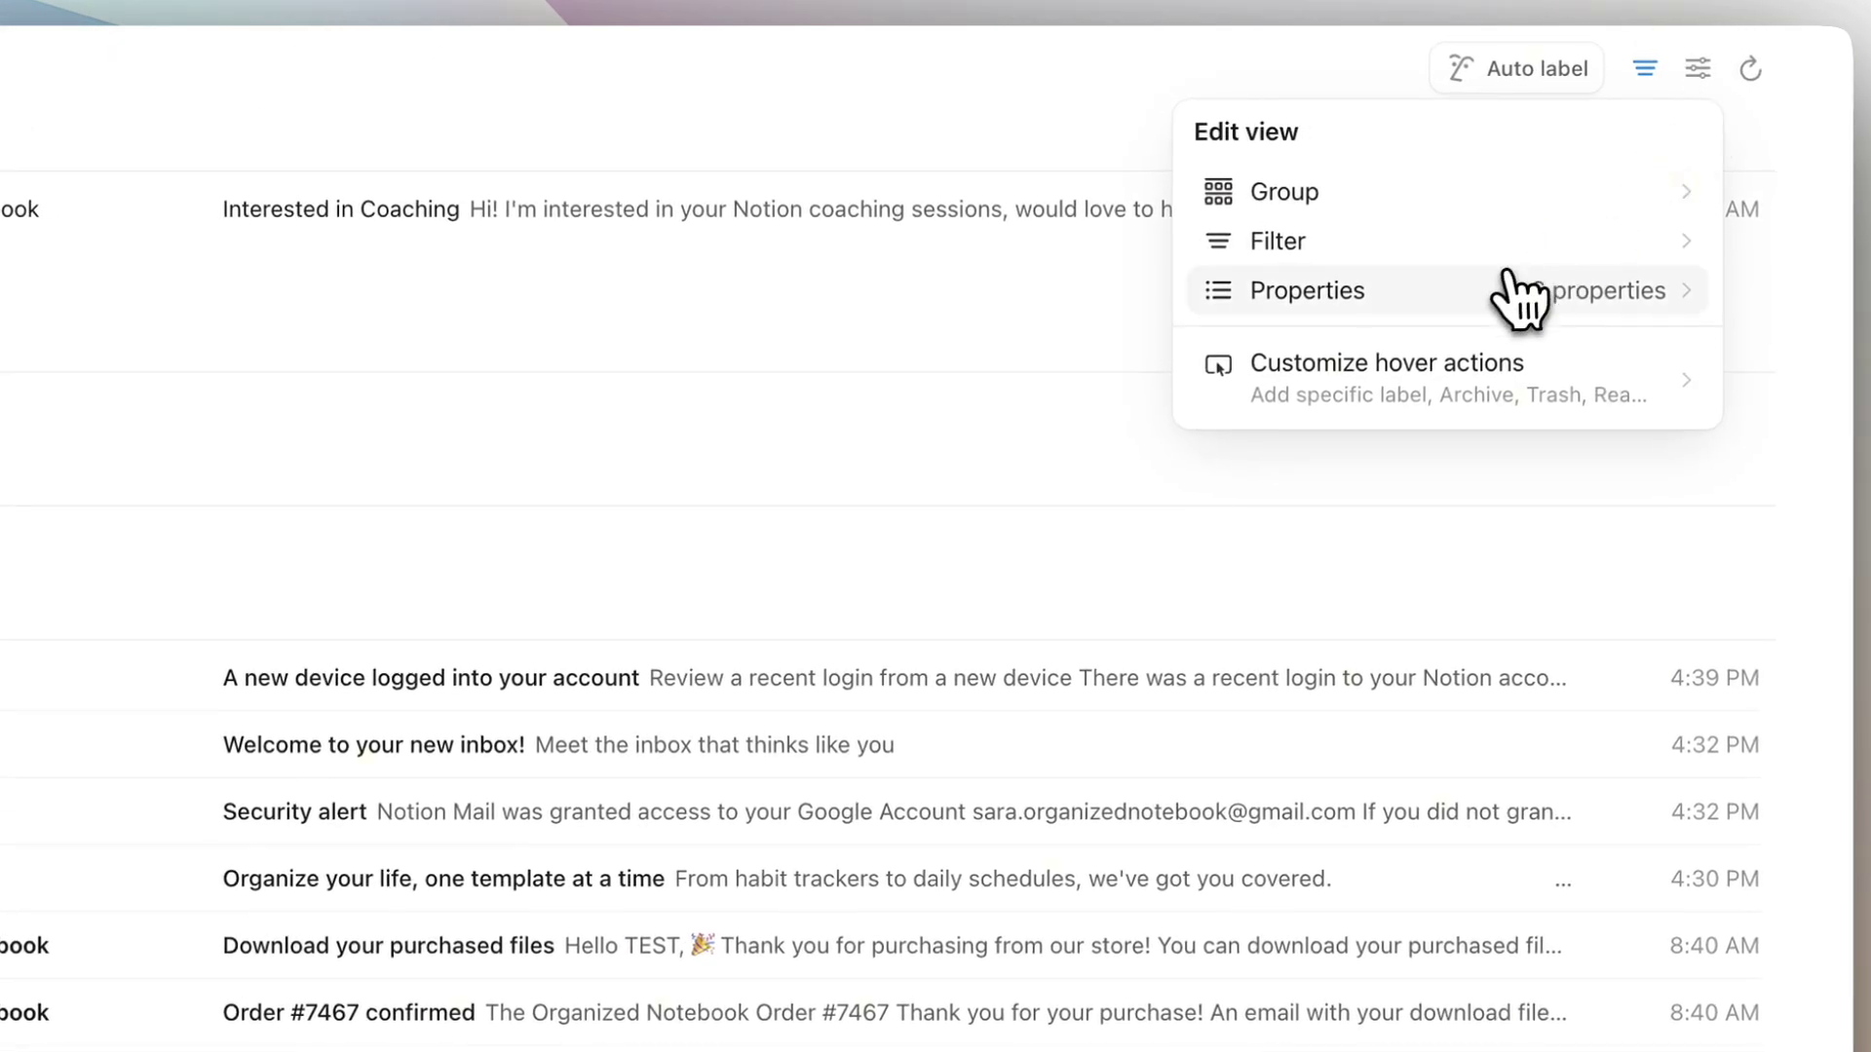
pyautogui.click(1368, 294)
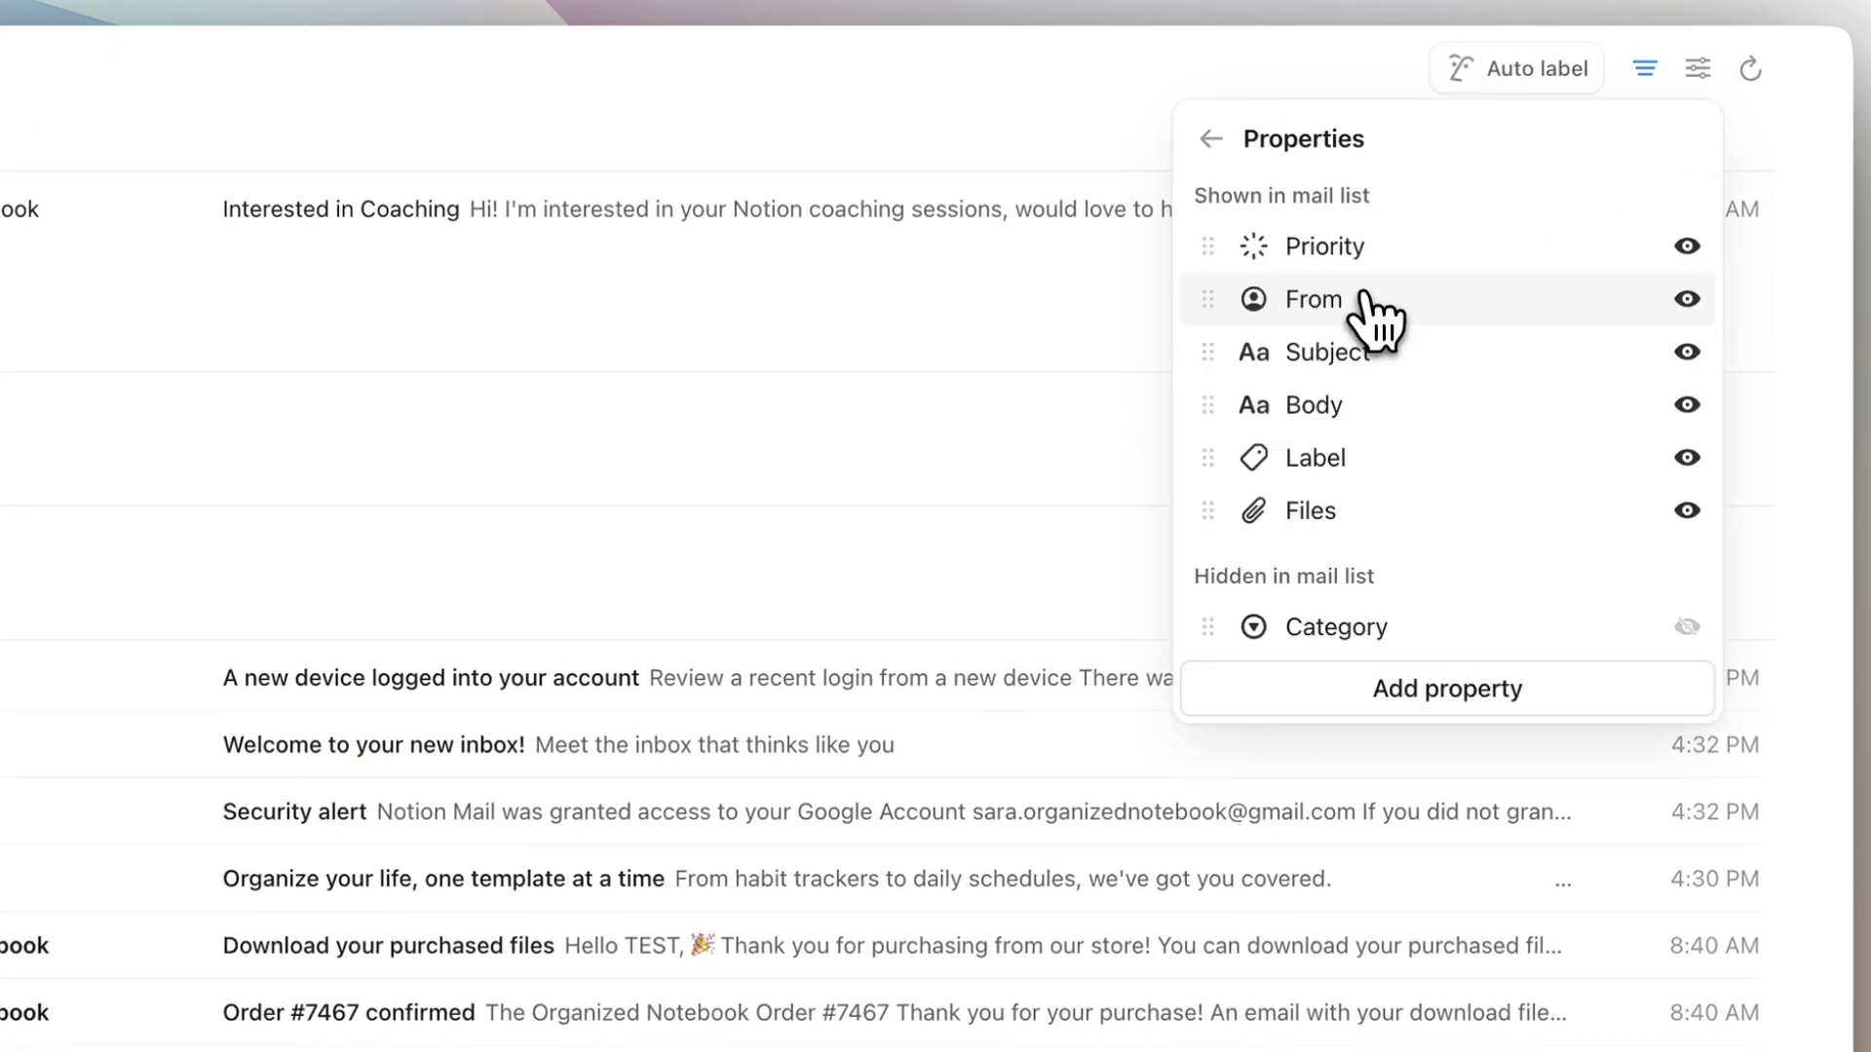
pyautogui.click(1355, 694)
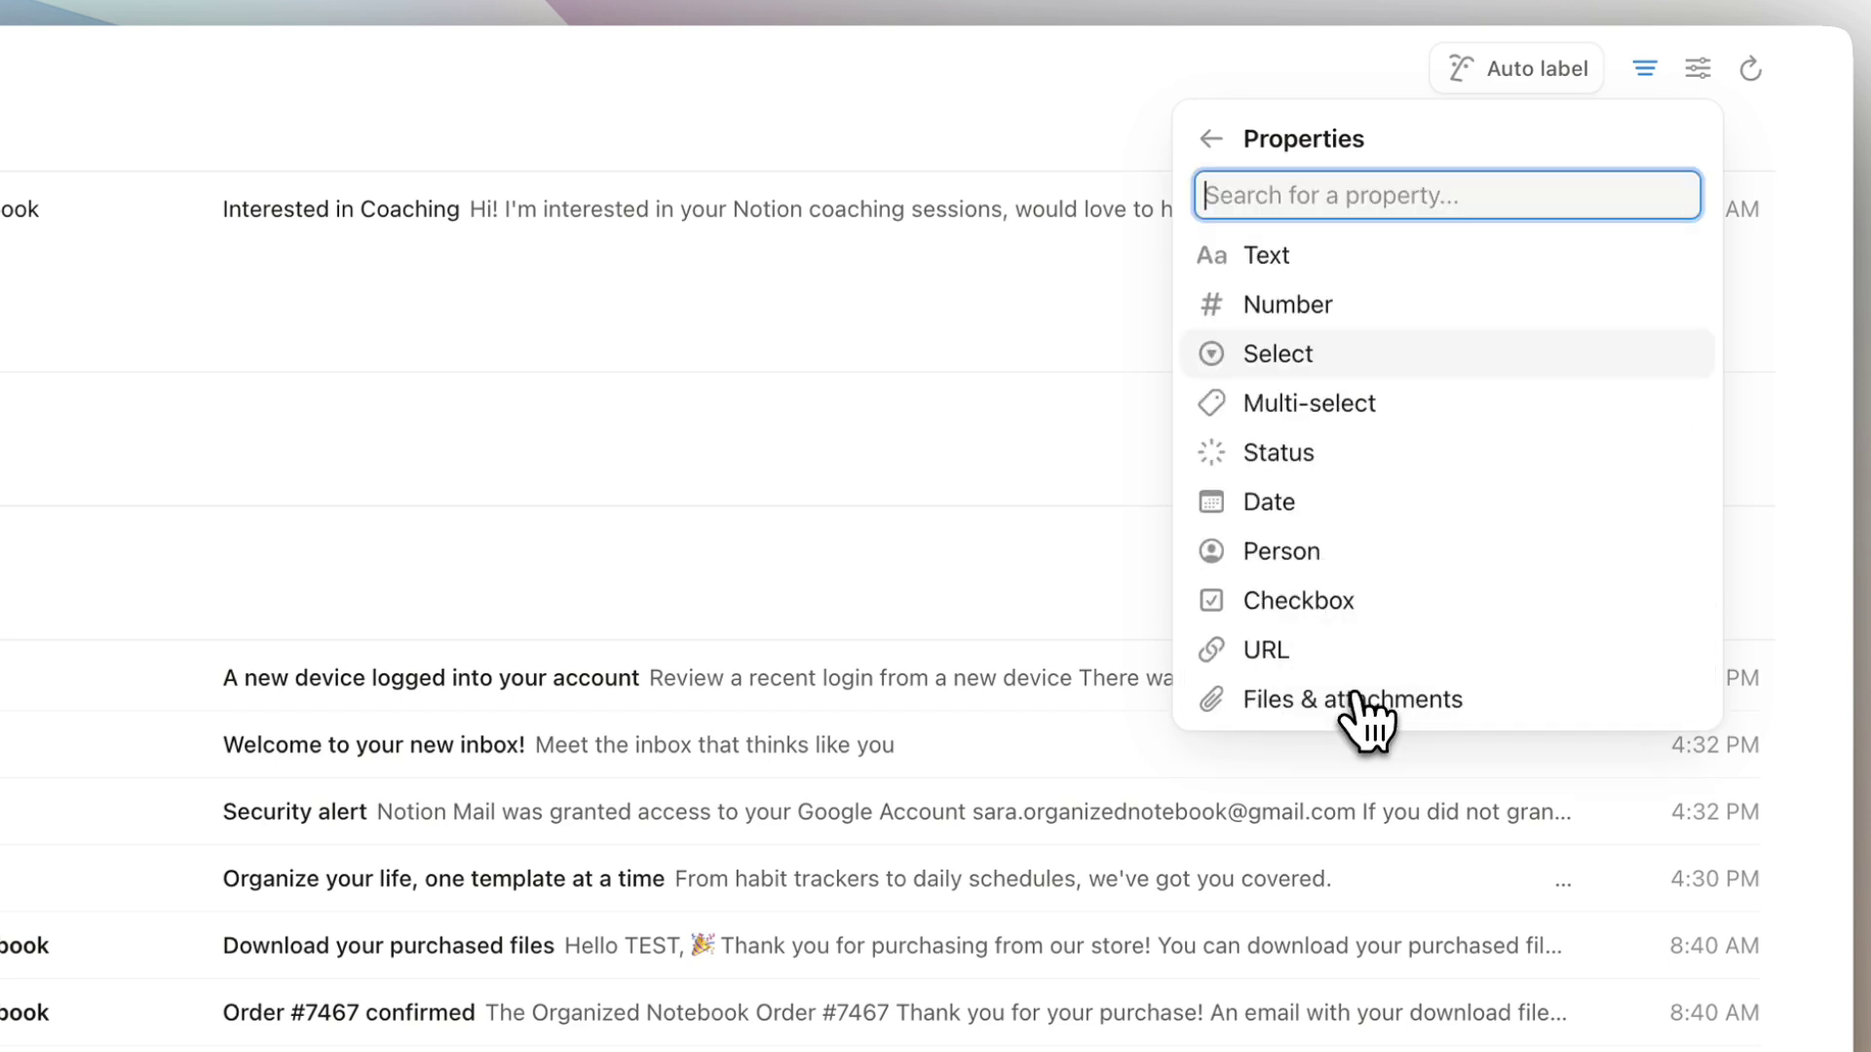
pyautogui.click(1357, 616)
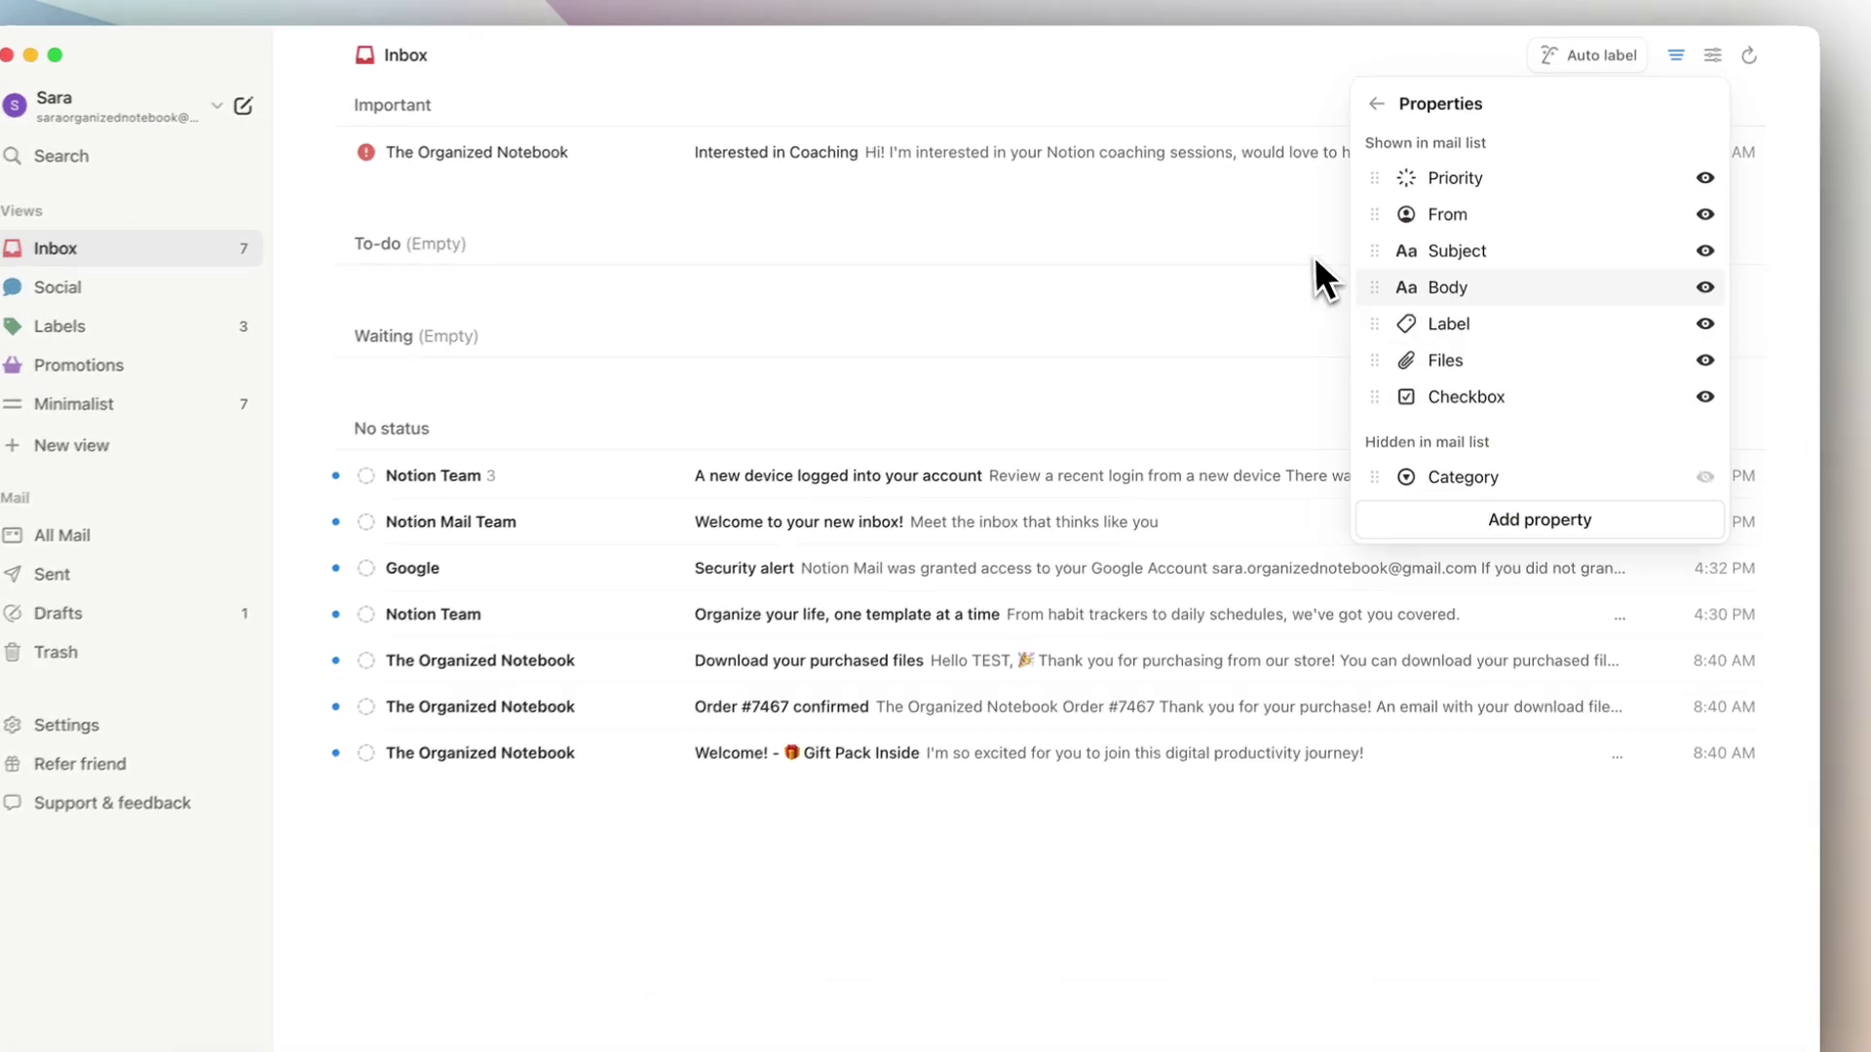
pyautogui.click(1319, 281)
# Open the "Interested in Coaching" email, check and uncheck its checkbox property, and close the email
pyautogui.click(703, 207)
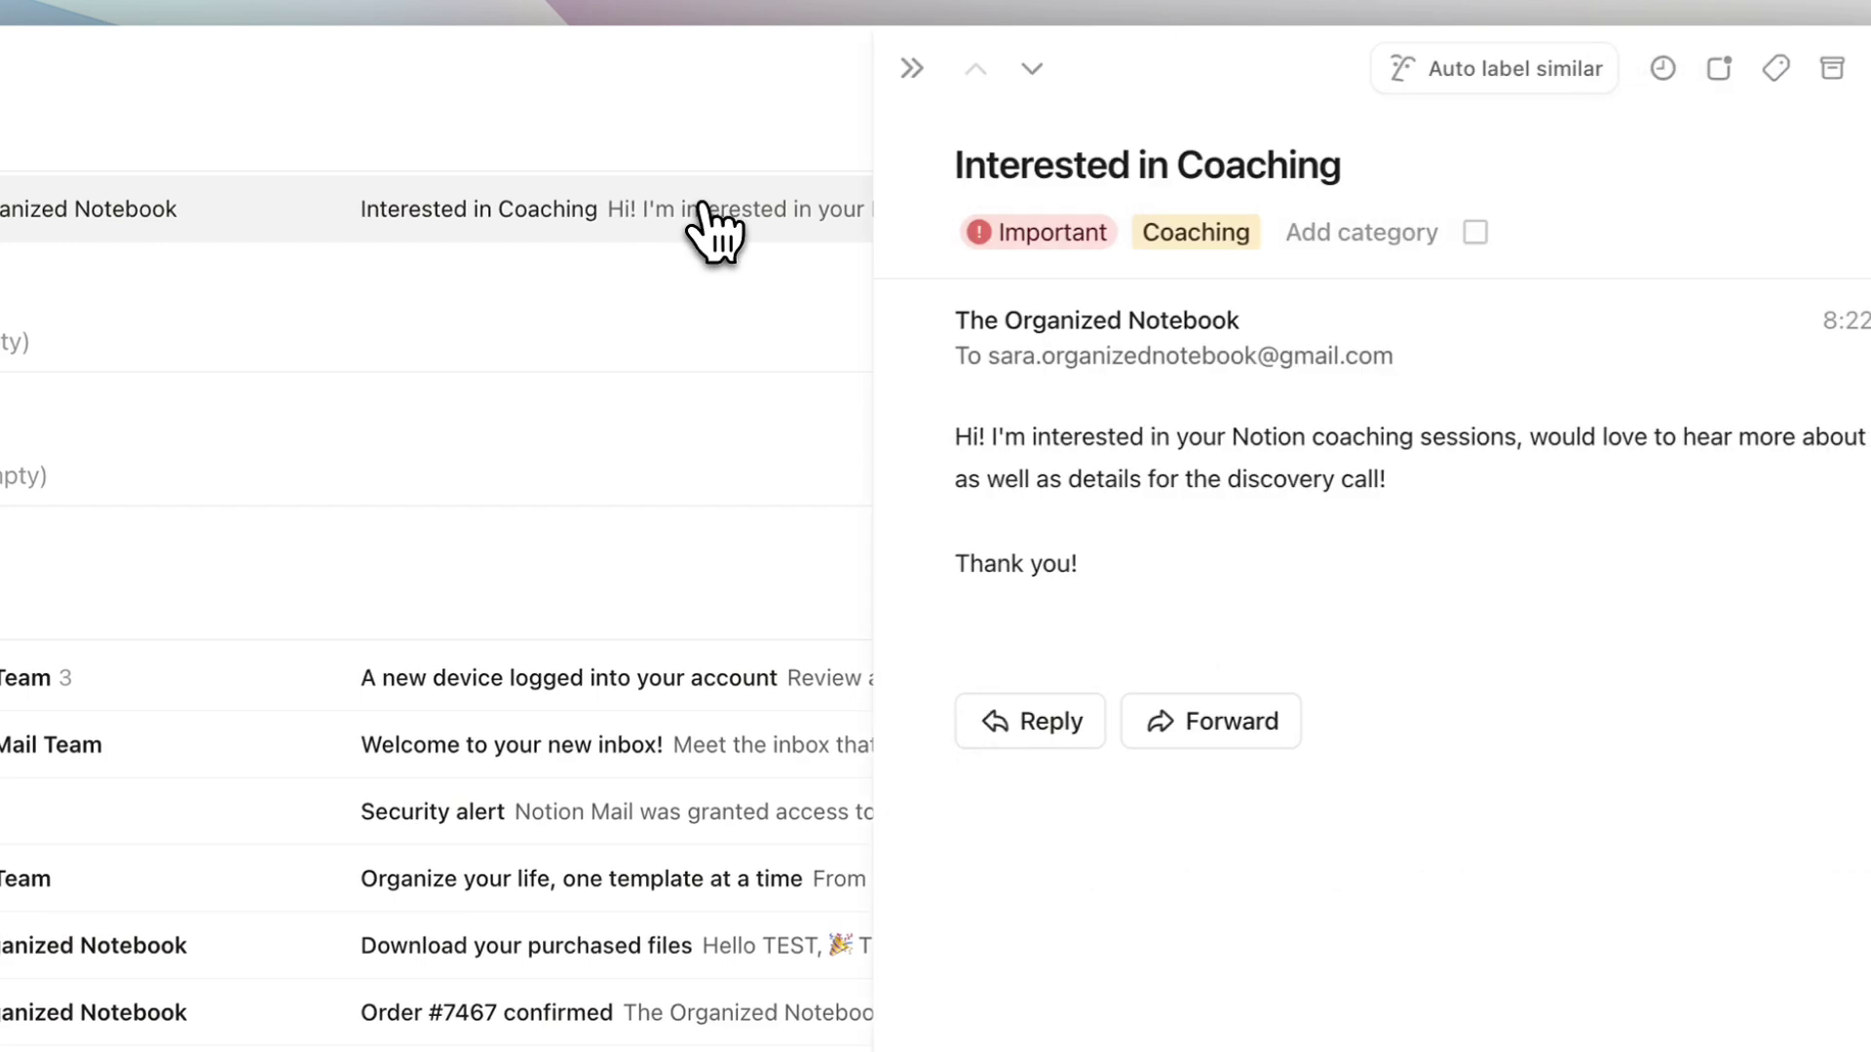
pyautogui.click(1474, 231)
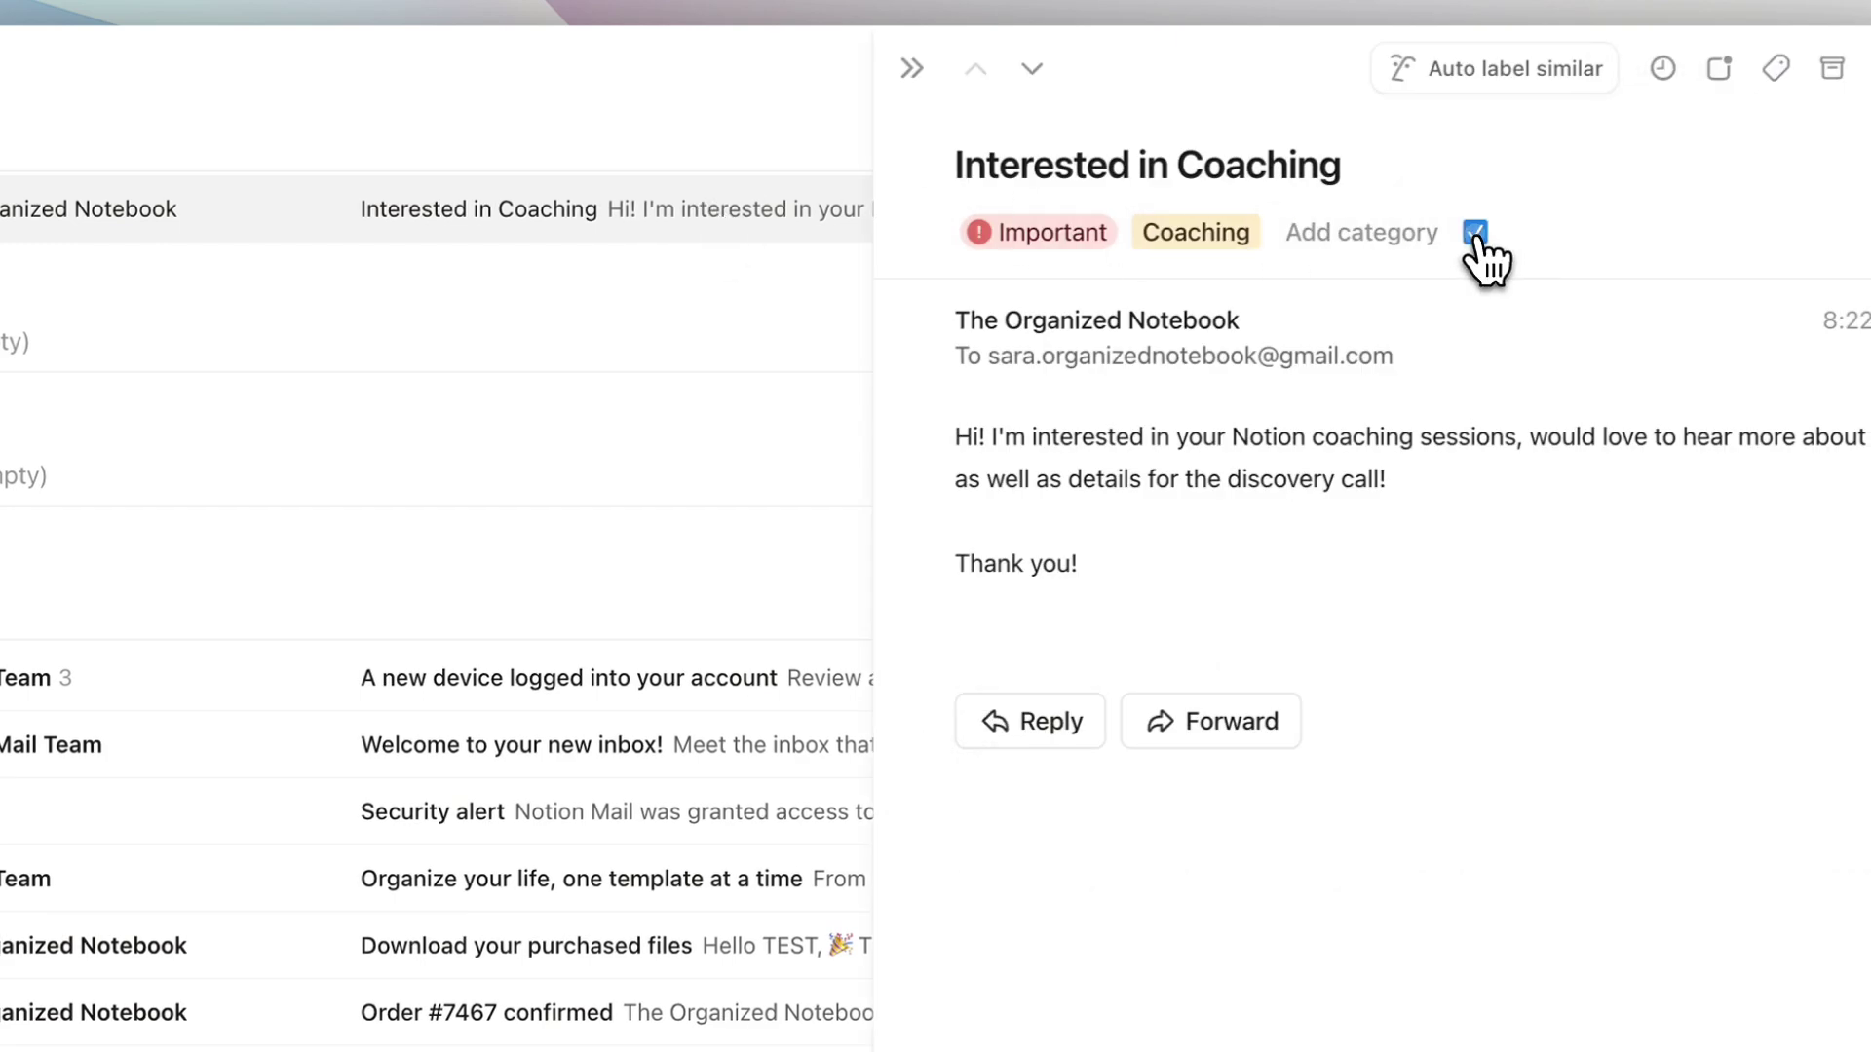
pyautogui.click(1474, 232)
pyautogui.press('Escape')
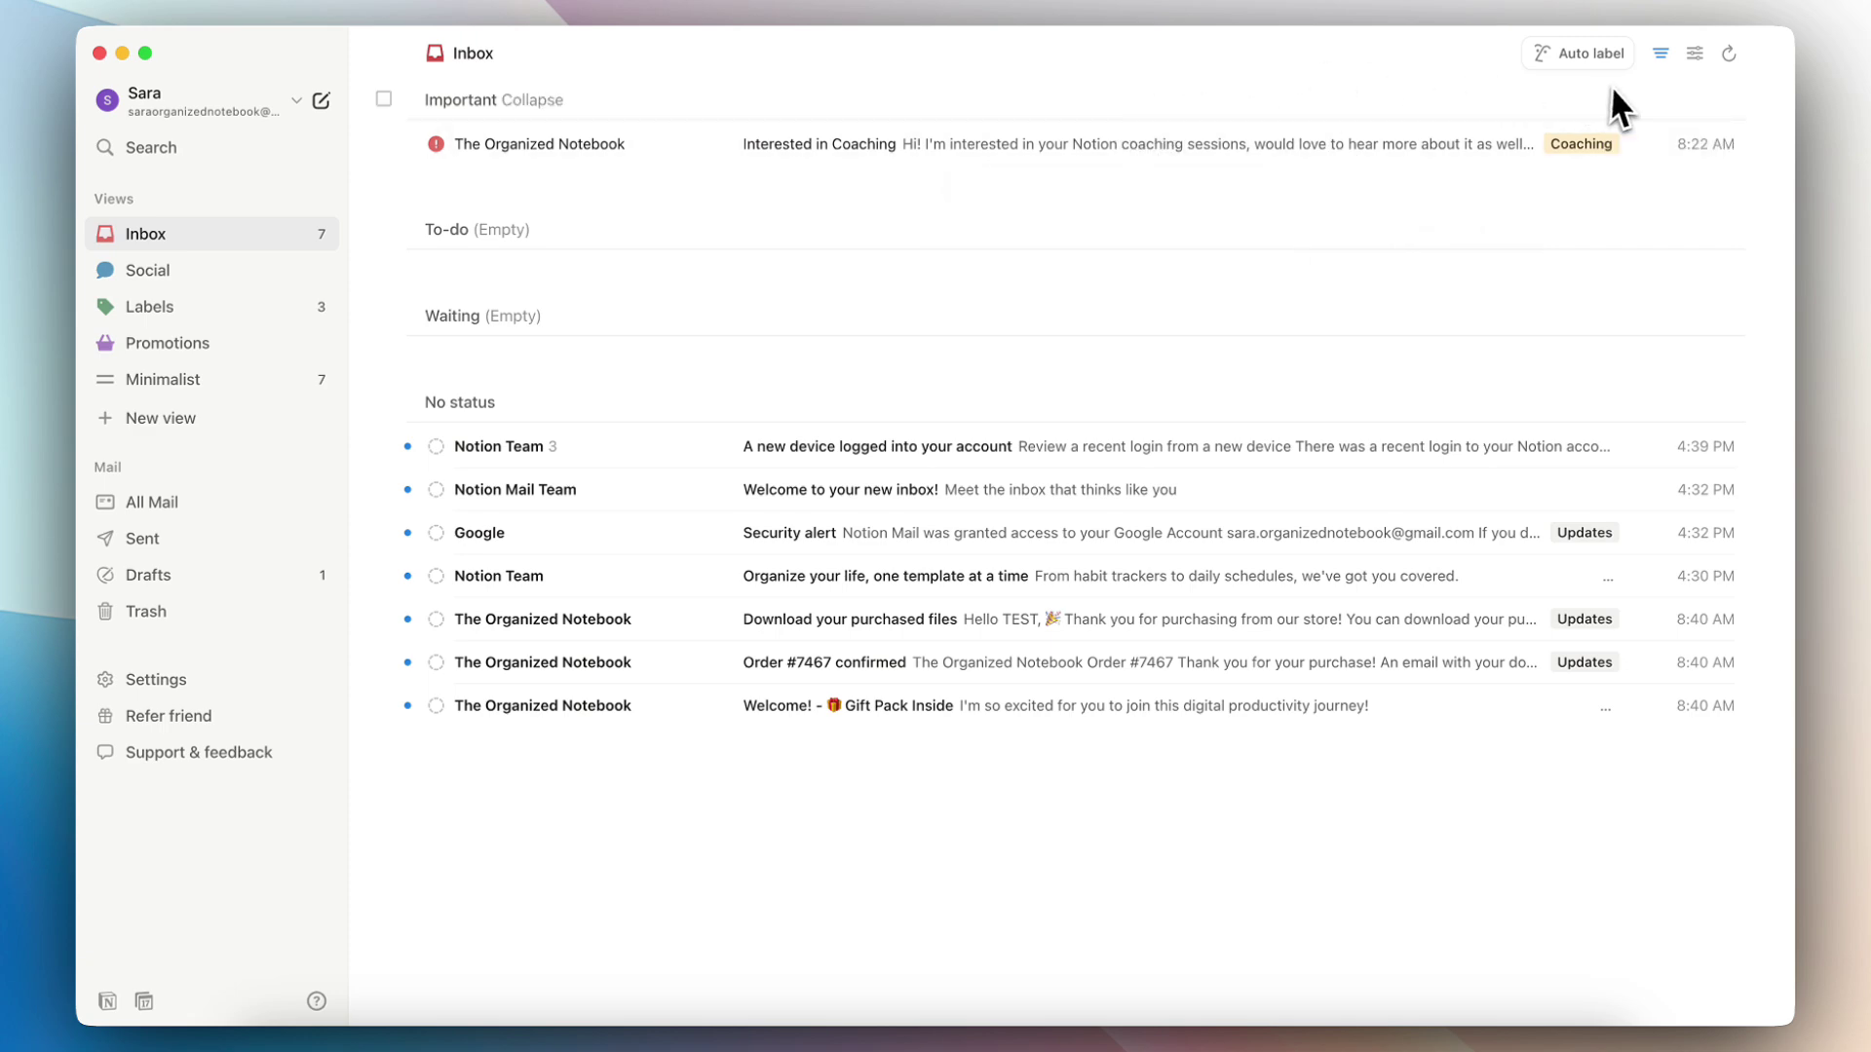
# Hide the Body property from the Inbox mail list
pyautogui.click(1694, 53)
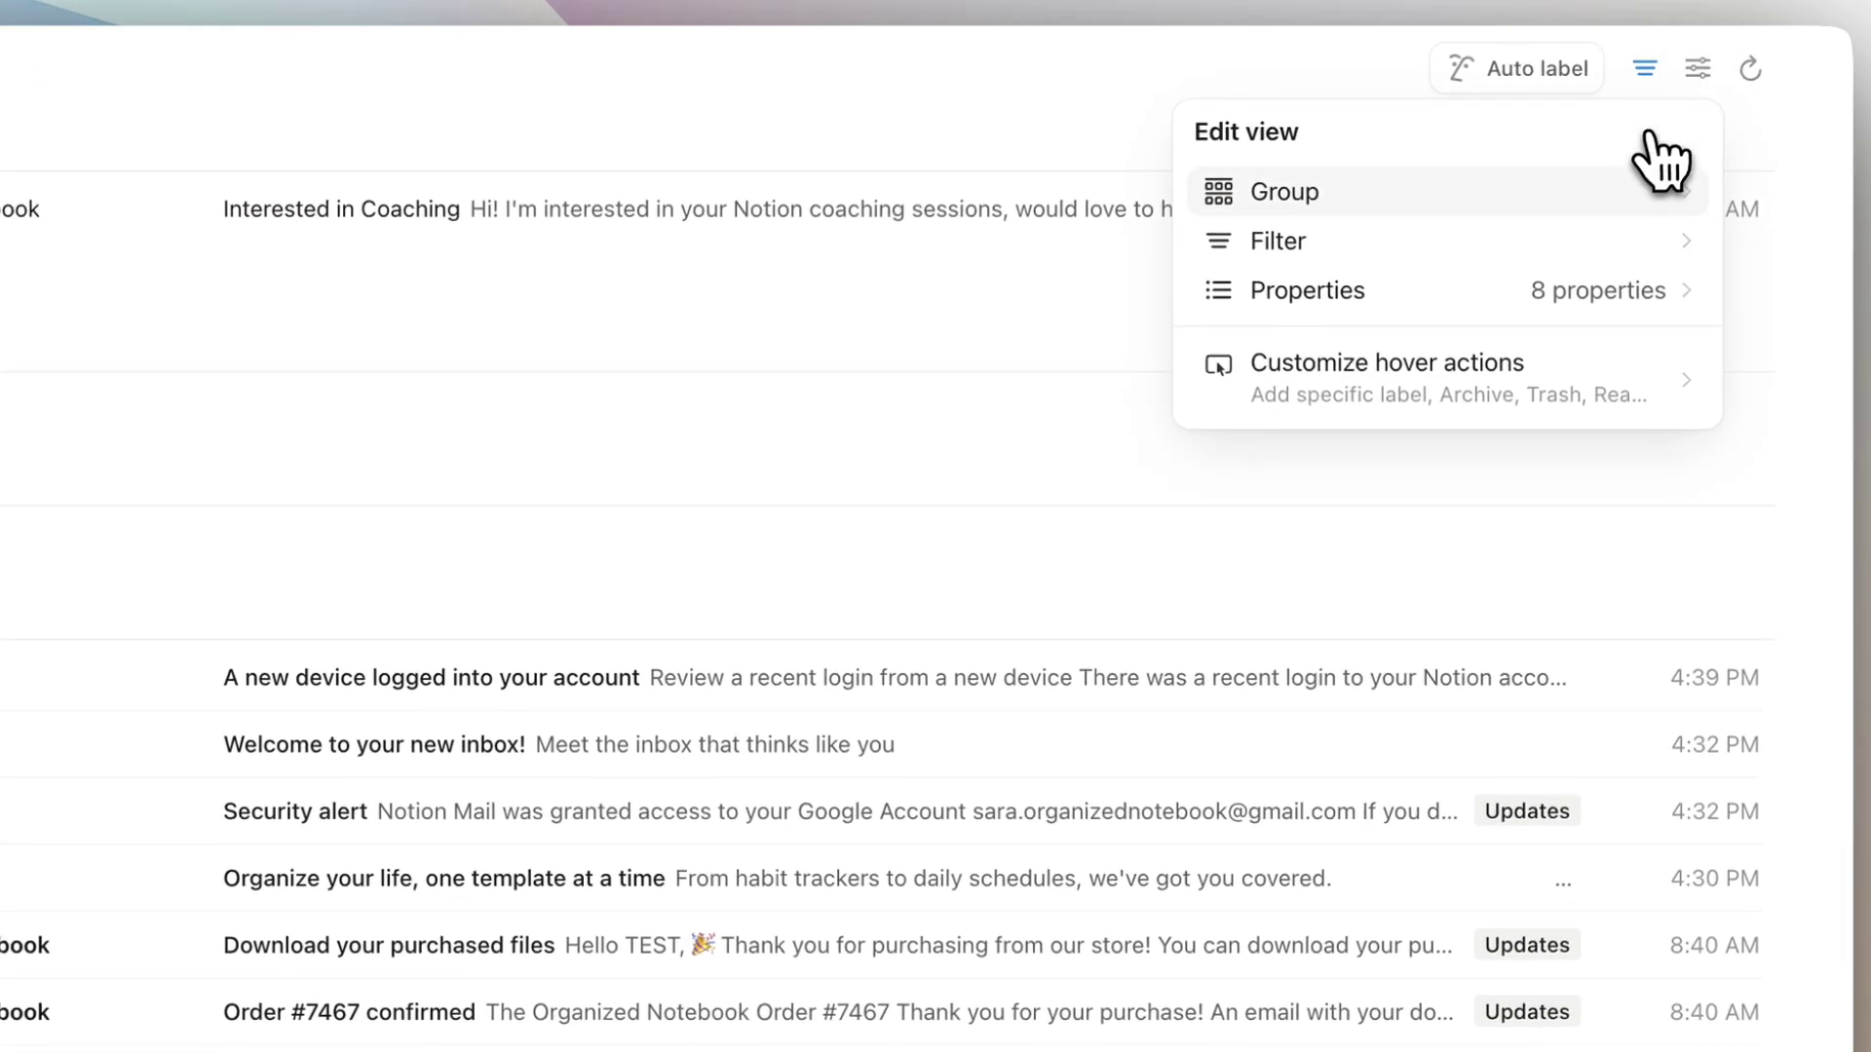
pyautogui.click(1418, 292)
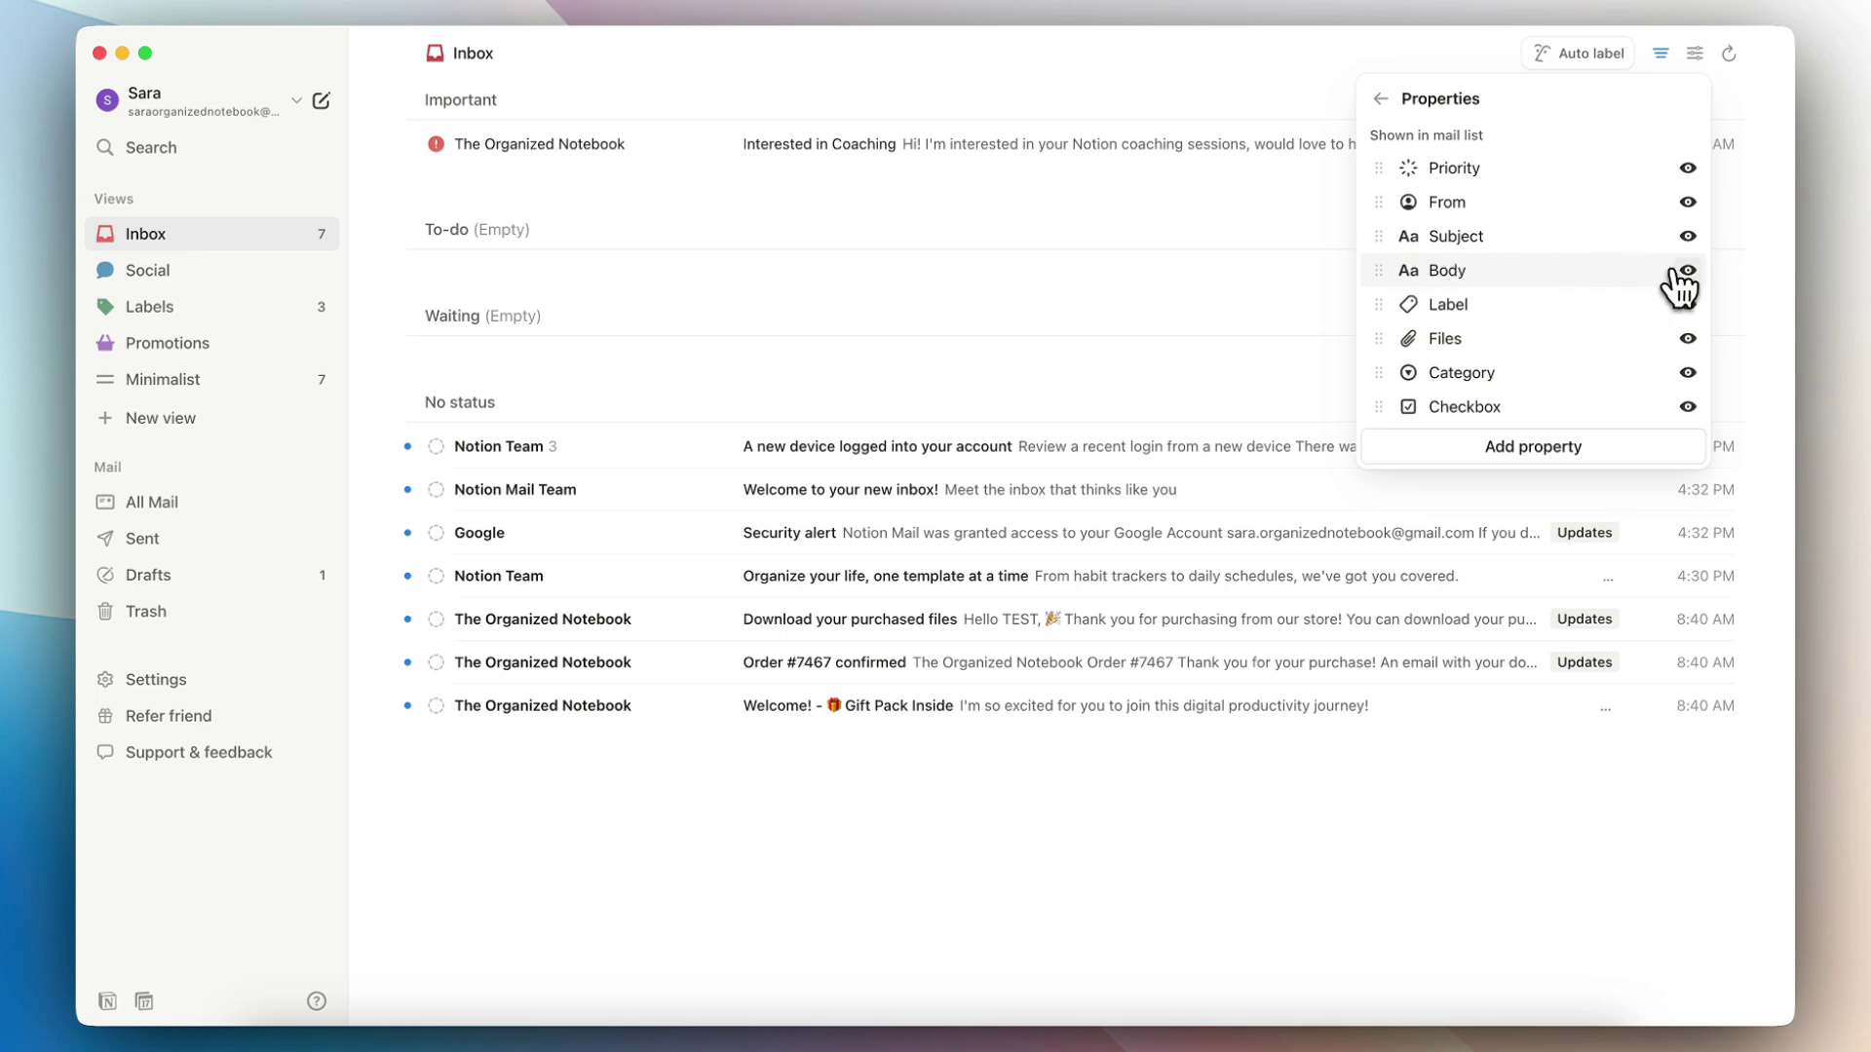
pyautogui.click(1686, 271)
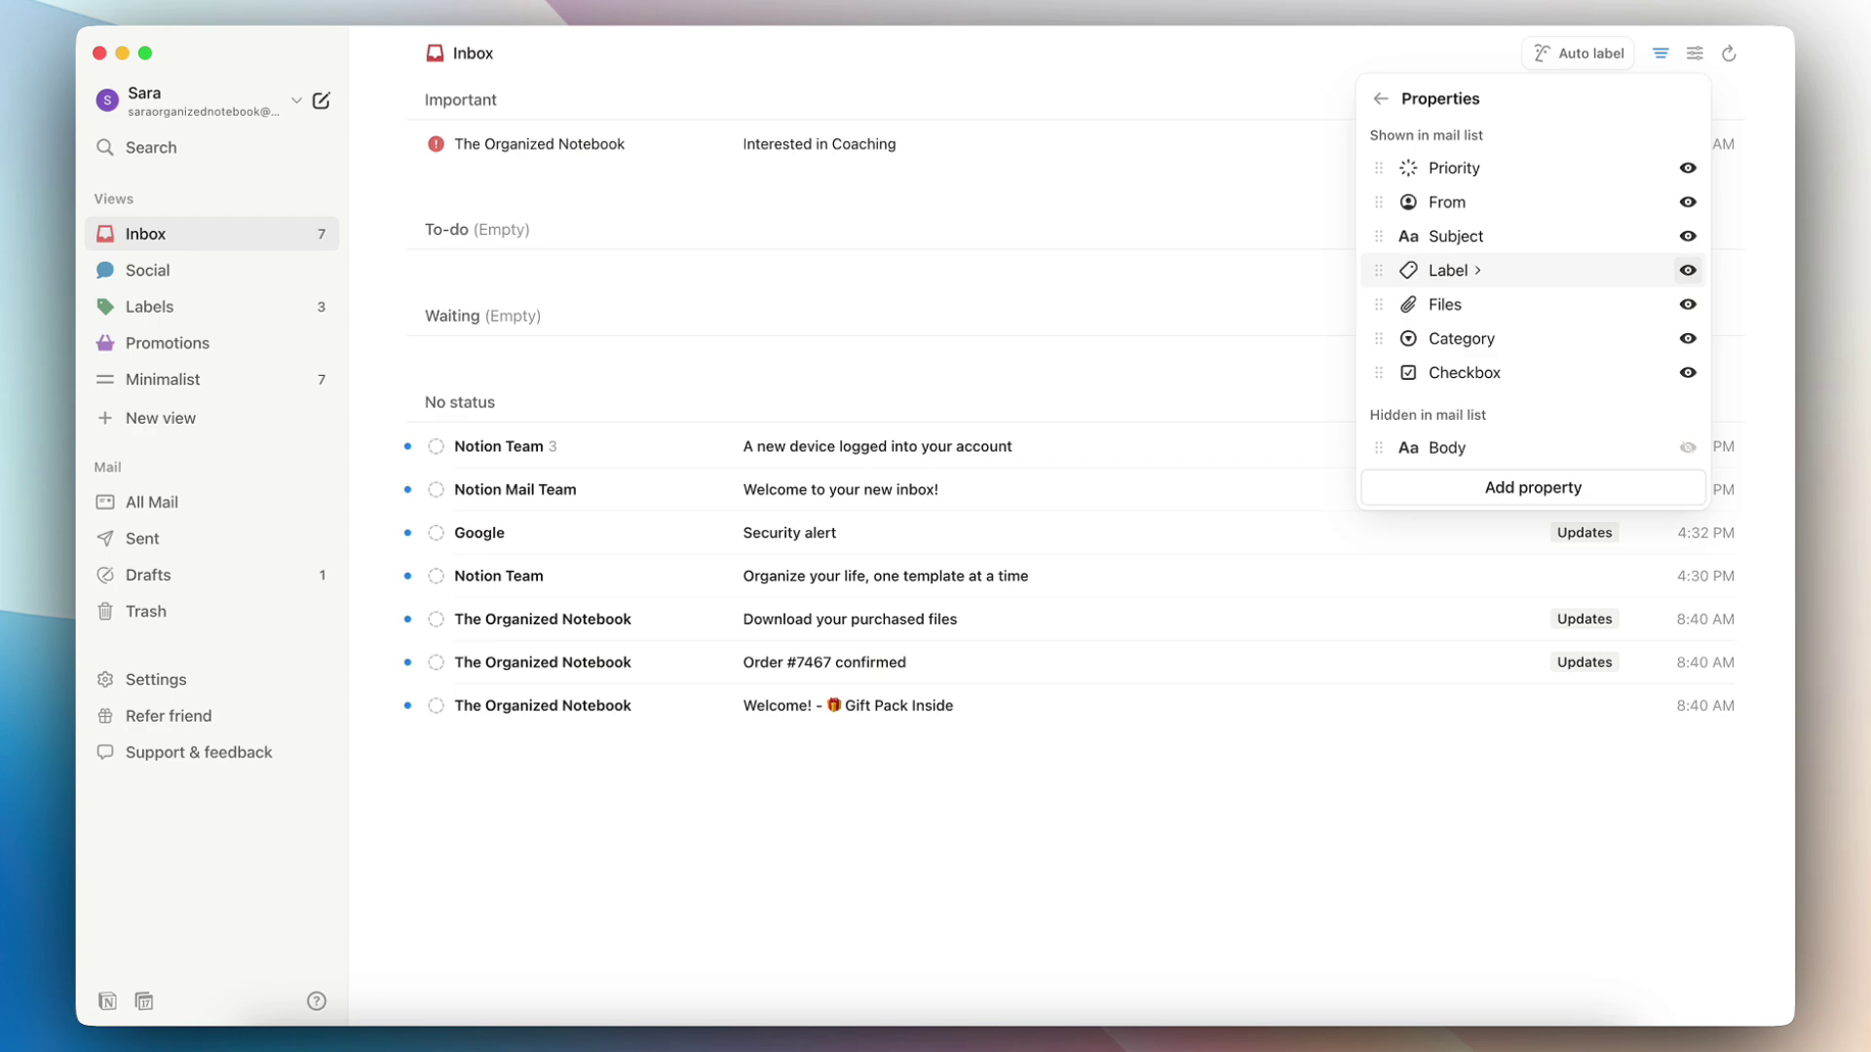
pyautogui.click(1688, 270)
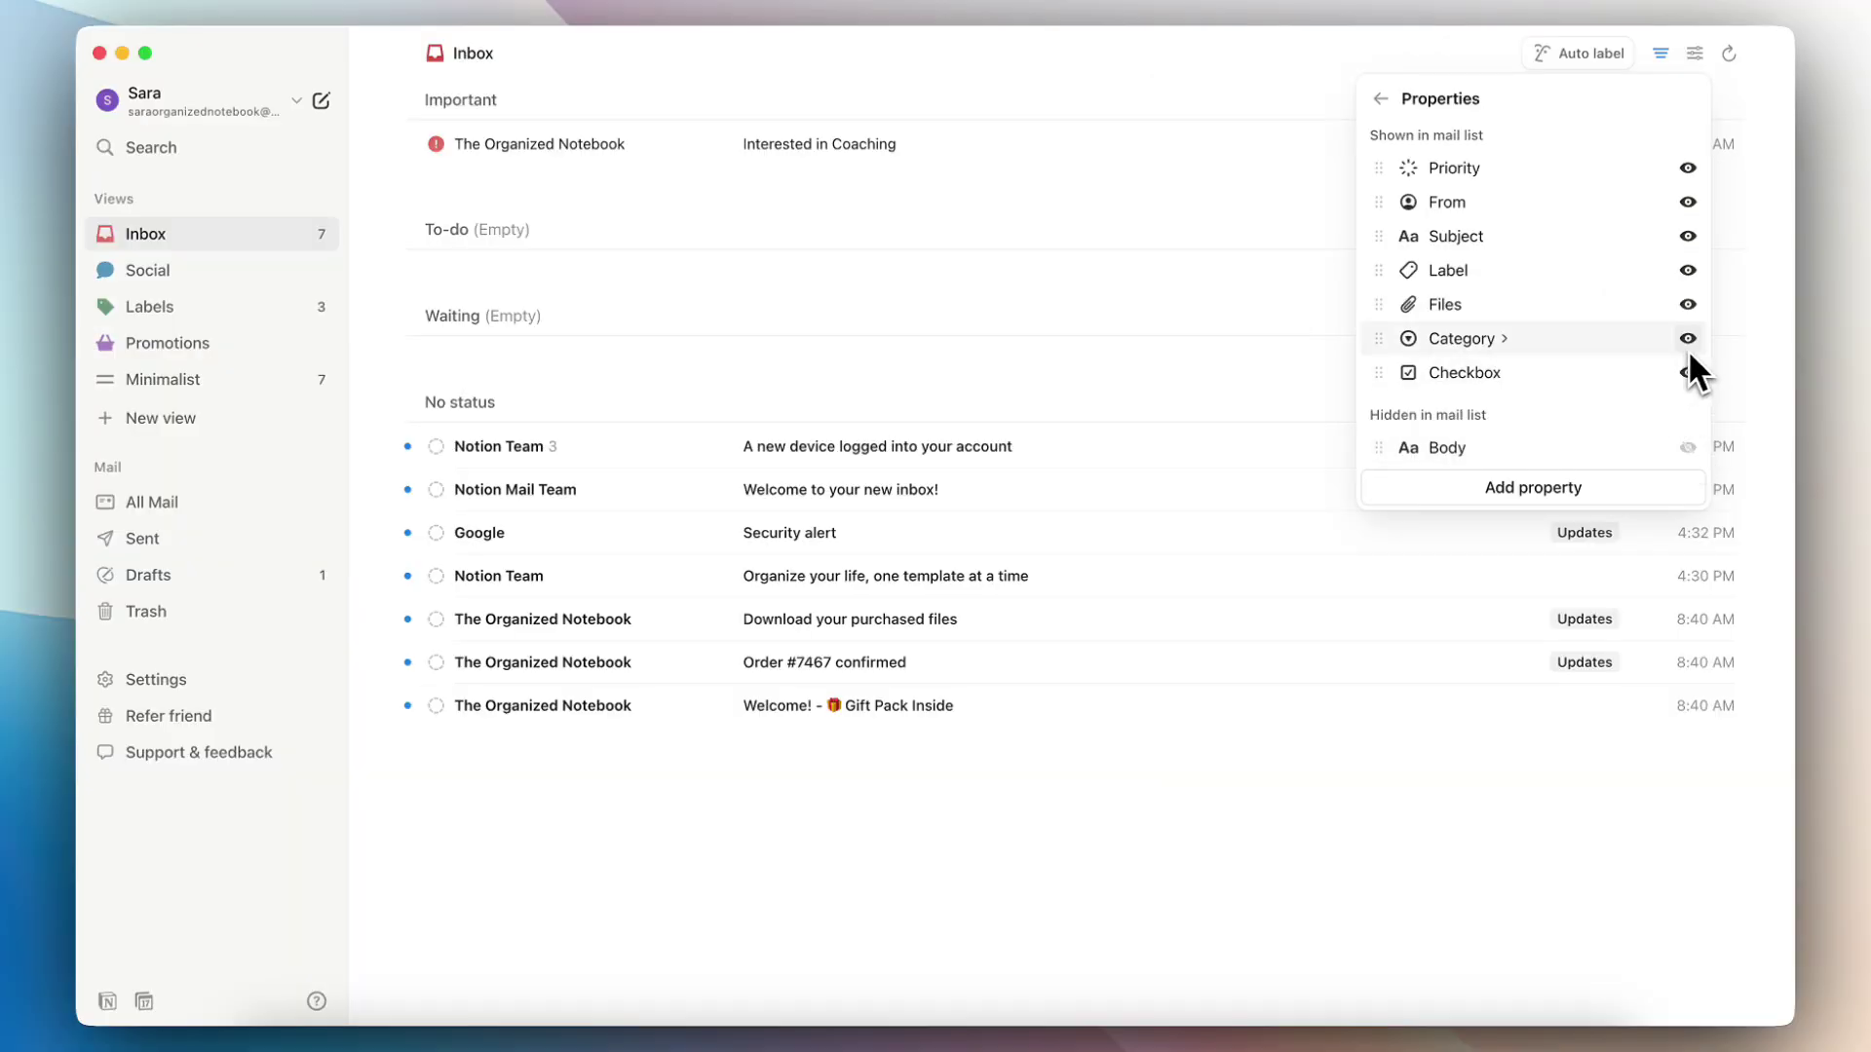
# Open the Minimalist view and examine how its emails are listed
pyautogui.click(209, 381)
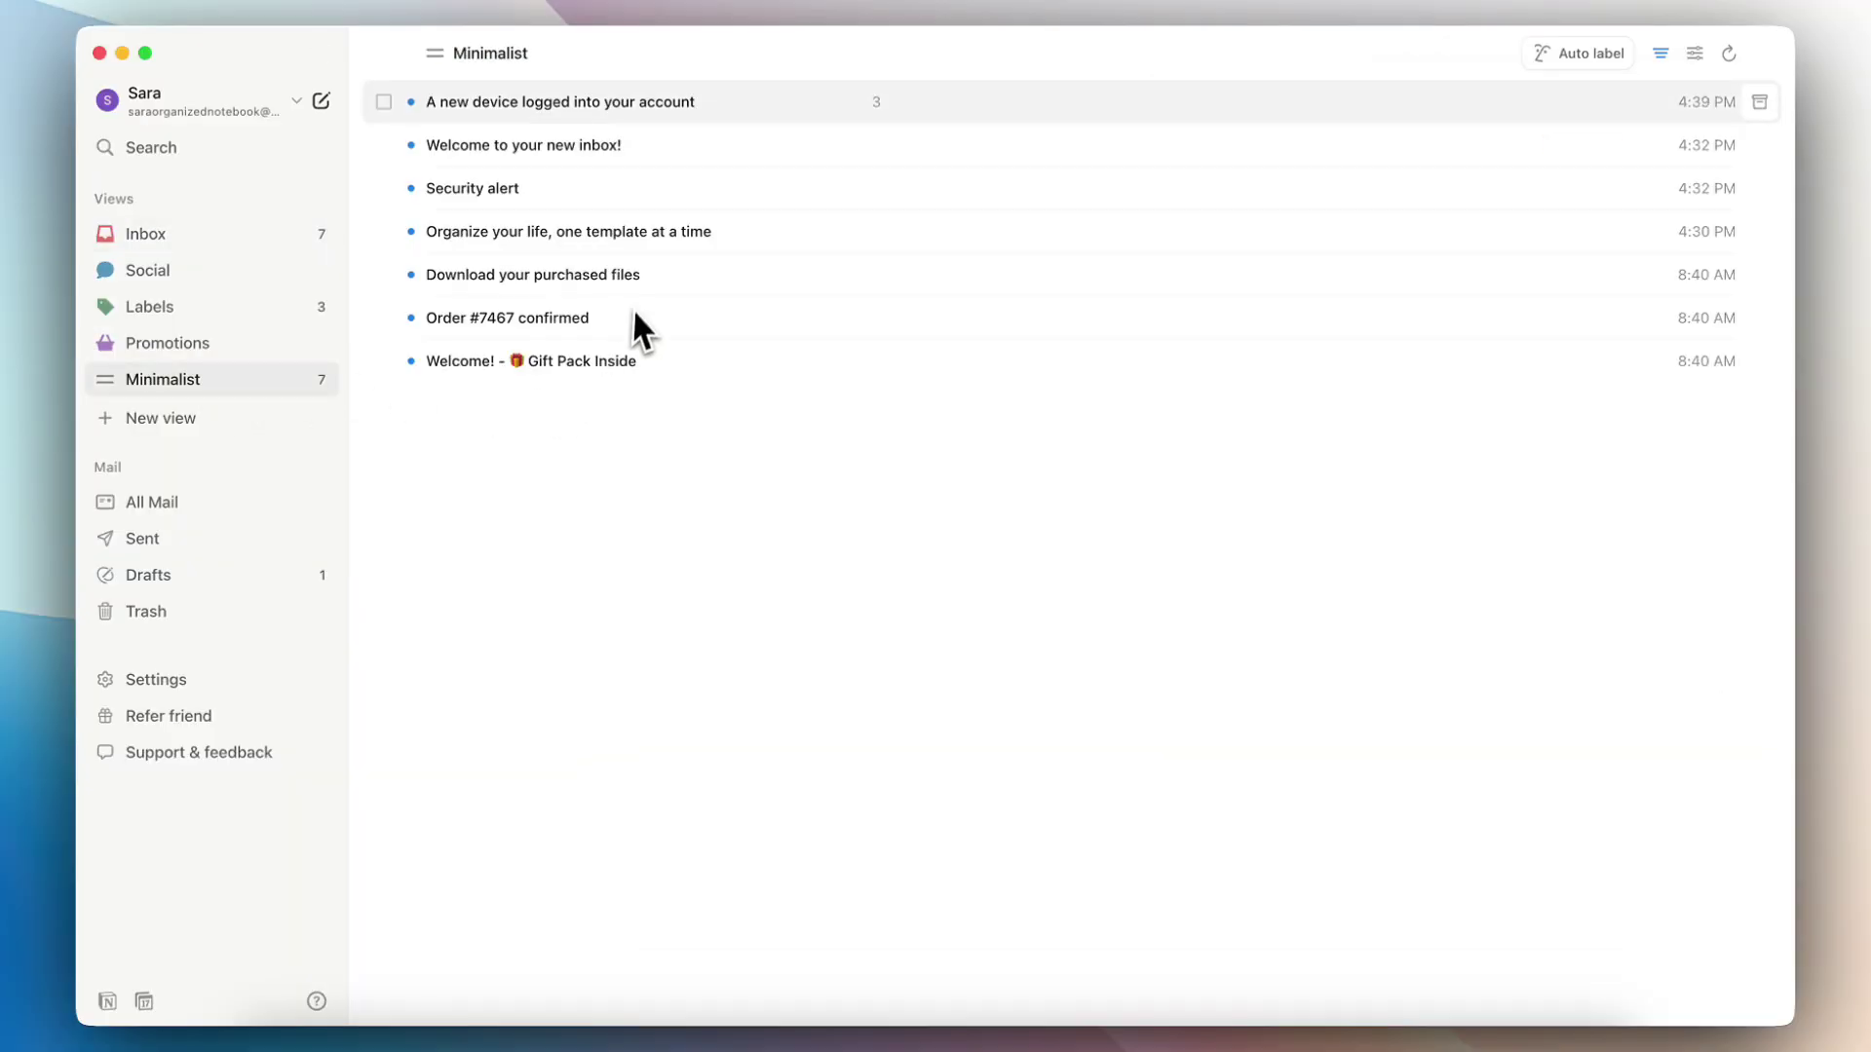
pyautogui.moveTo(495, 107)
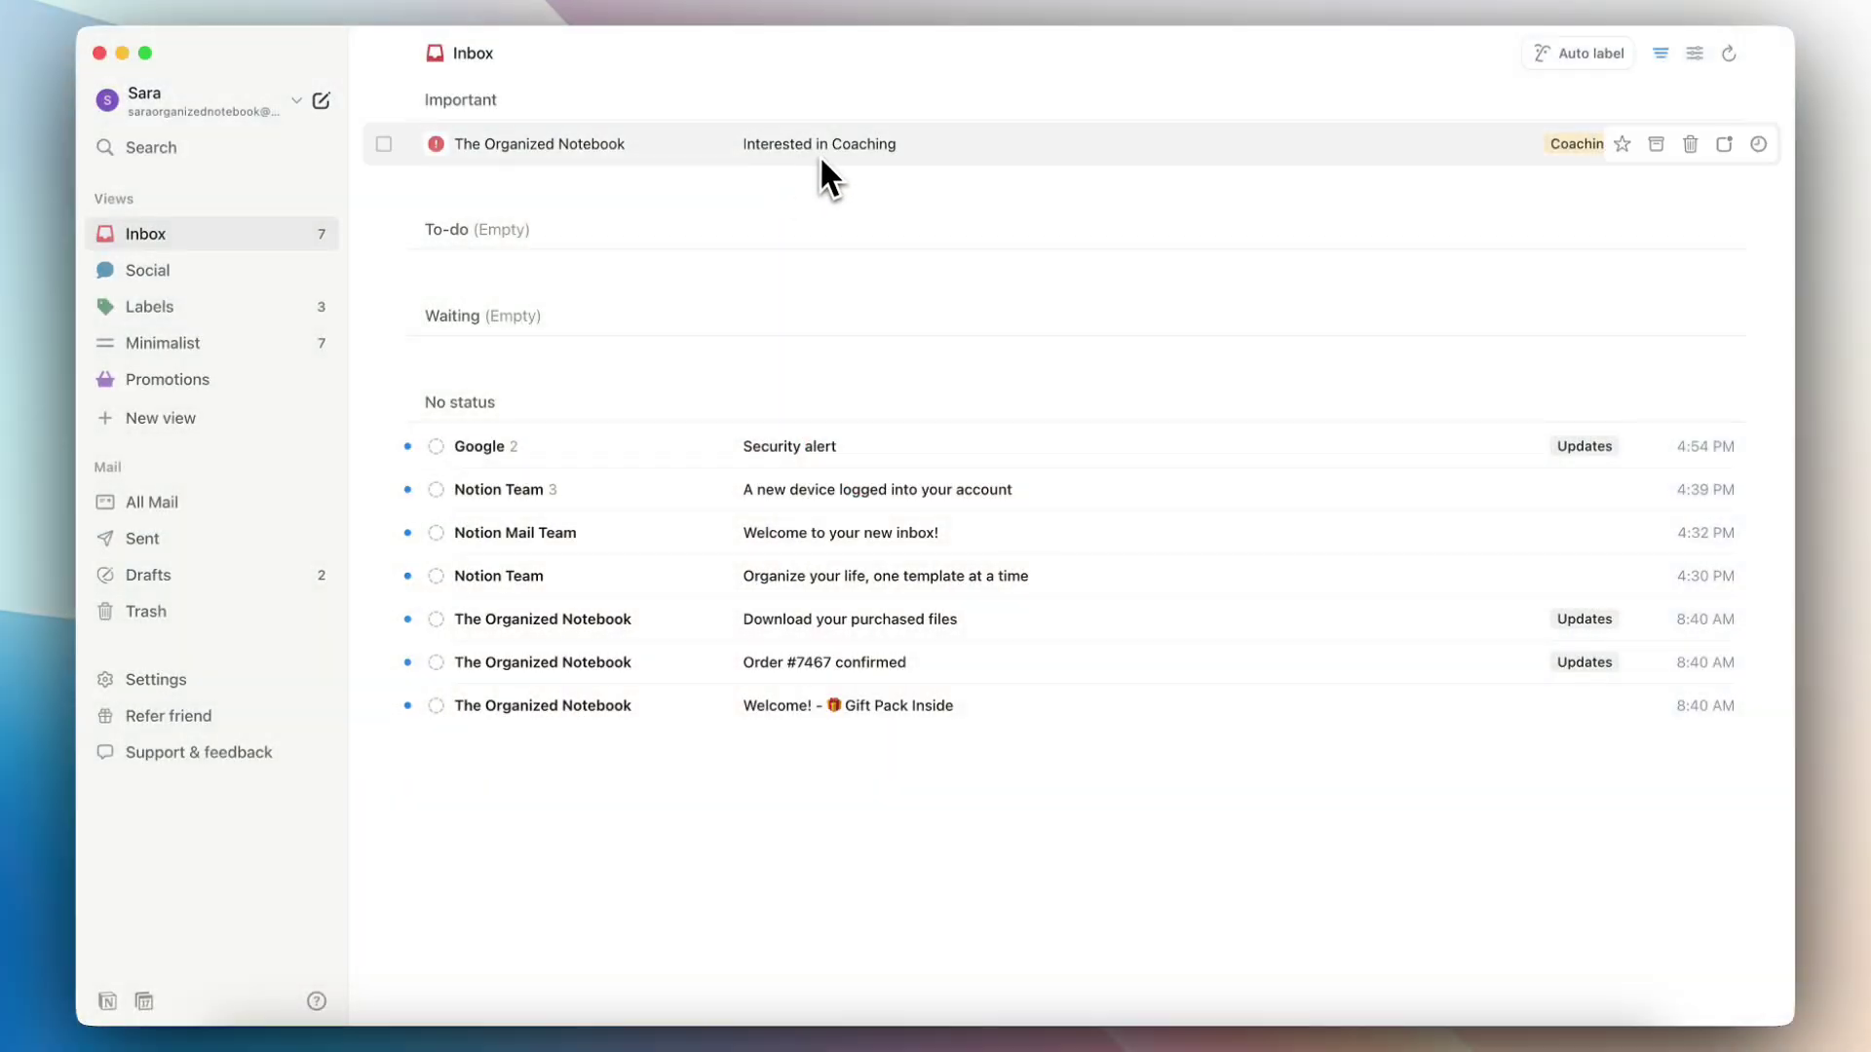
# Add the Reply action to the hover actions of the Inbox emails
pyautogui.moveTo(838, 154)
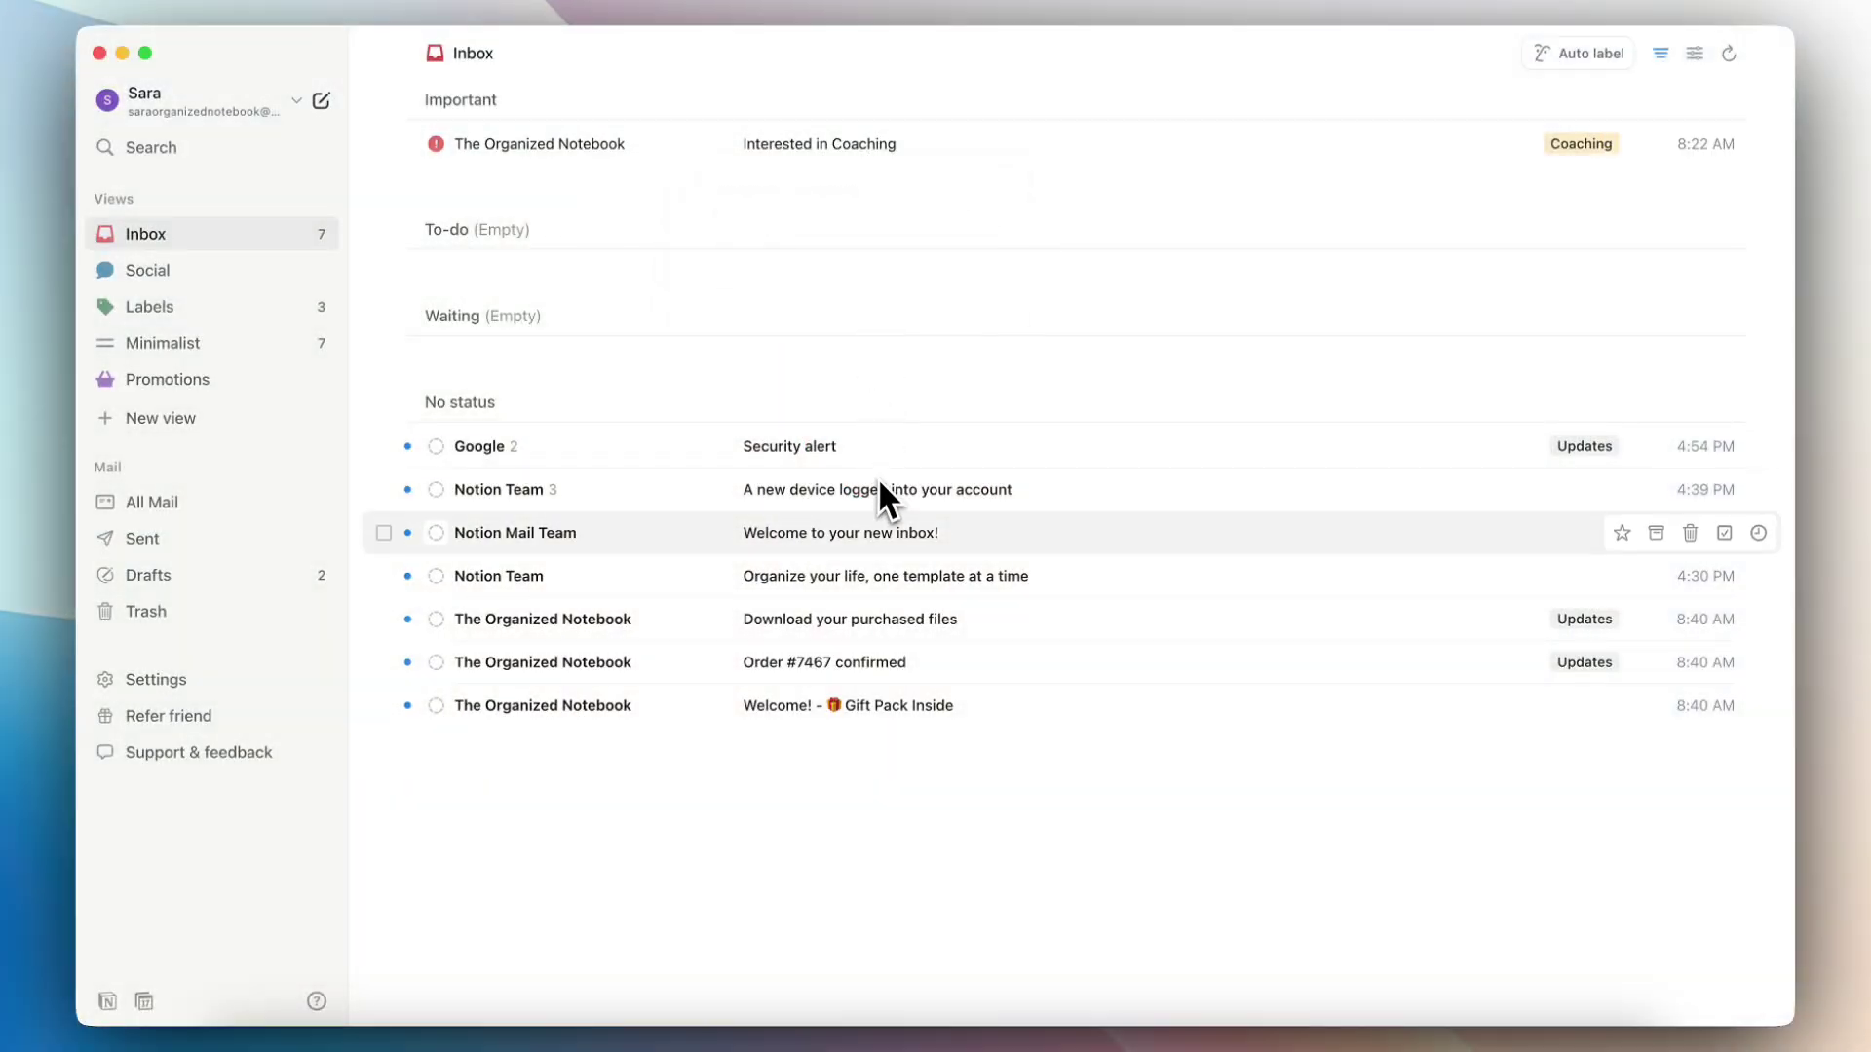
pyautogui.moveTo(1629, 146)
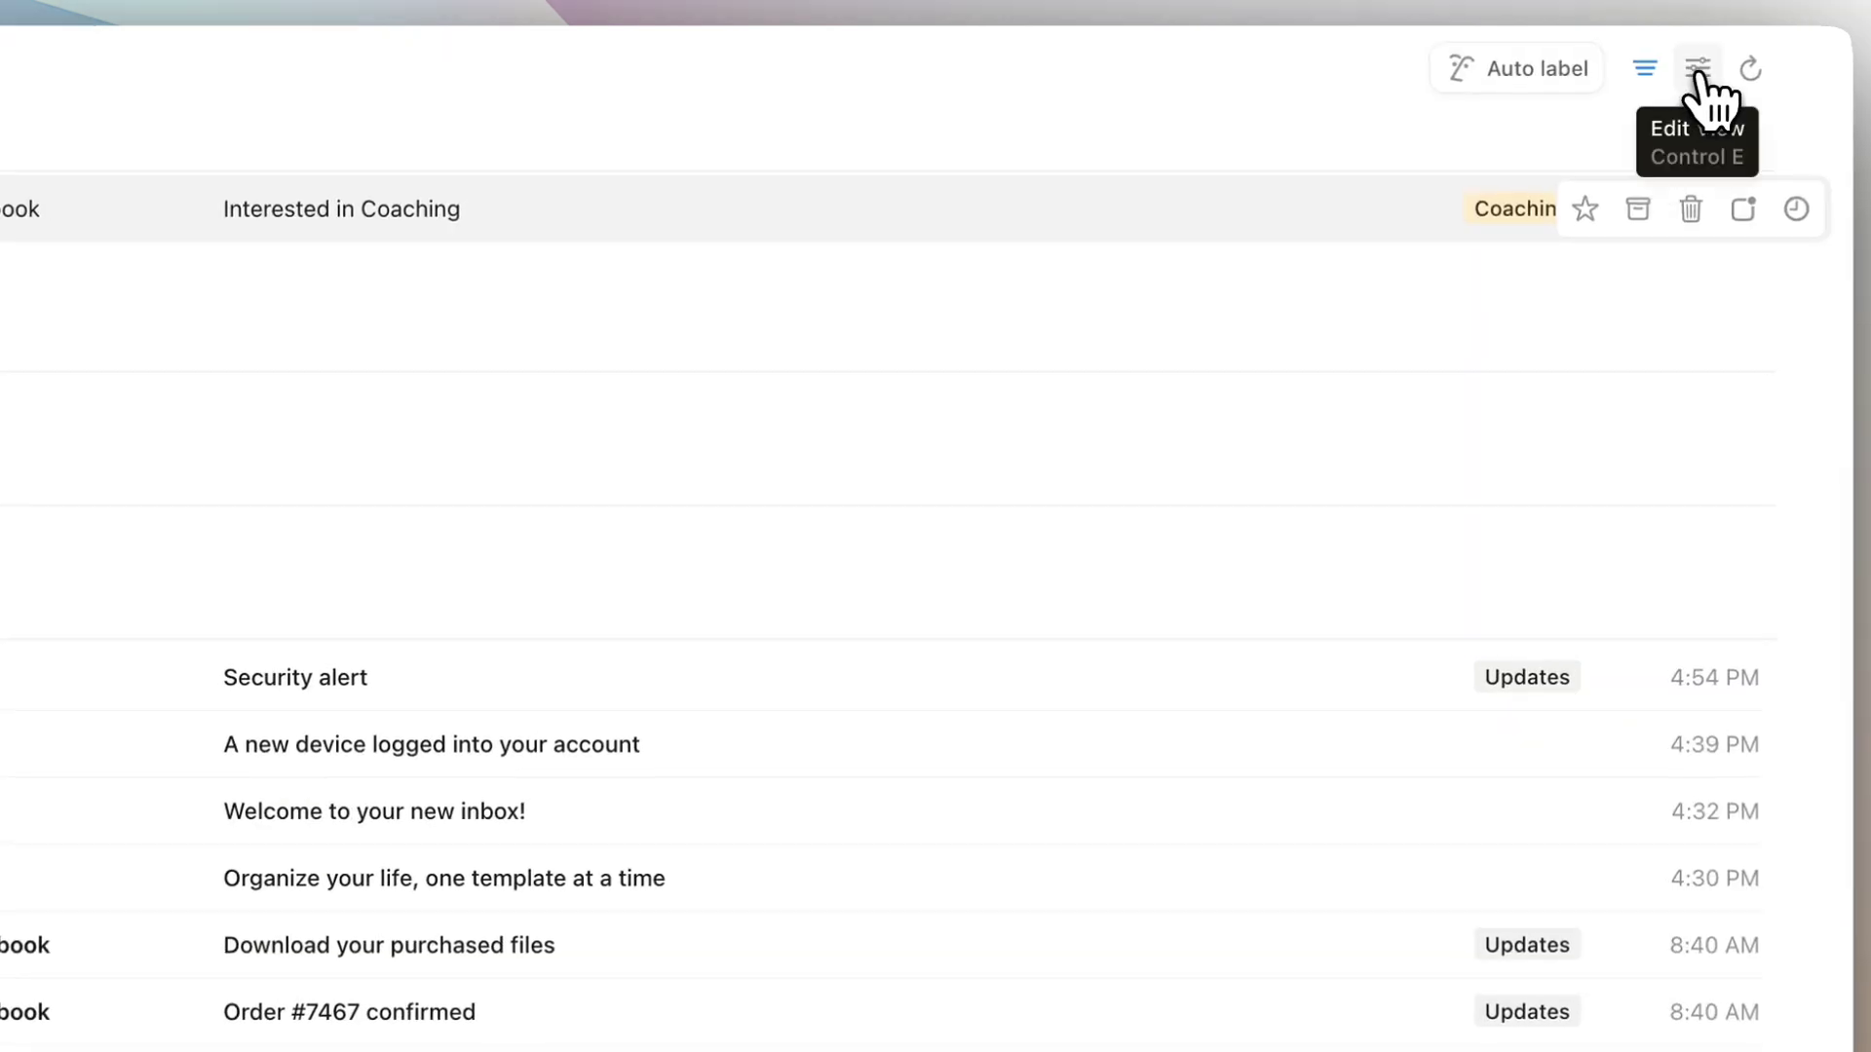
pyautogui.click(1698, 73)
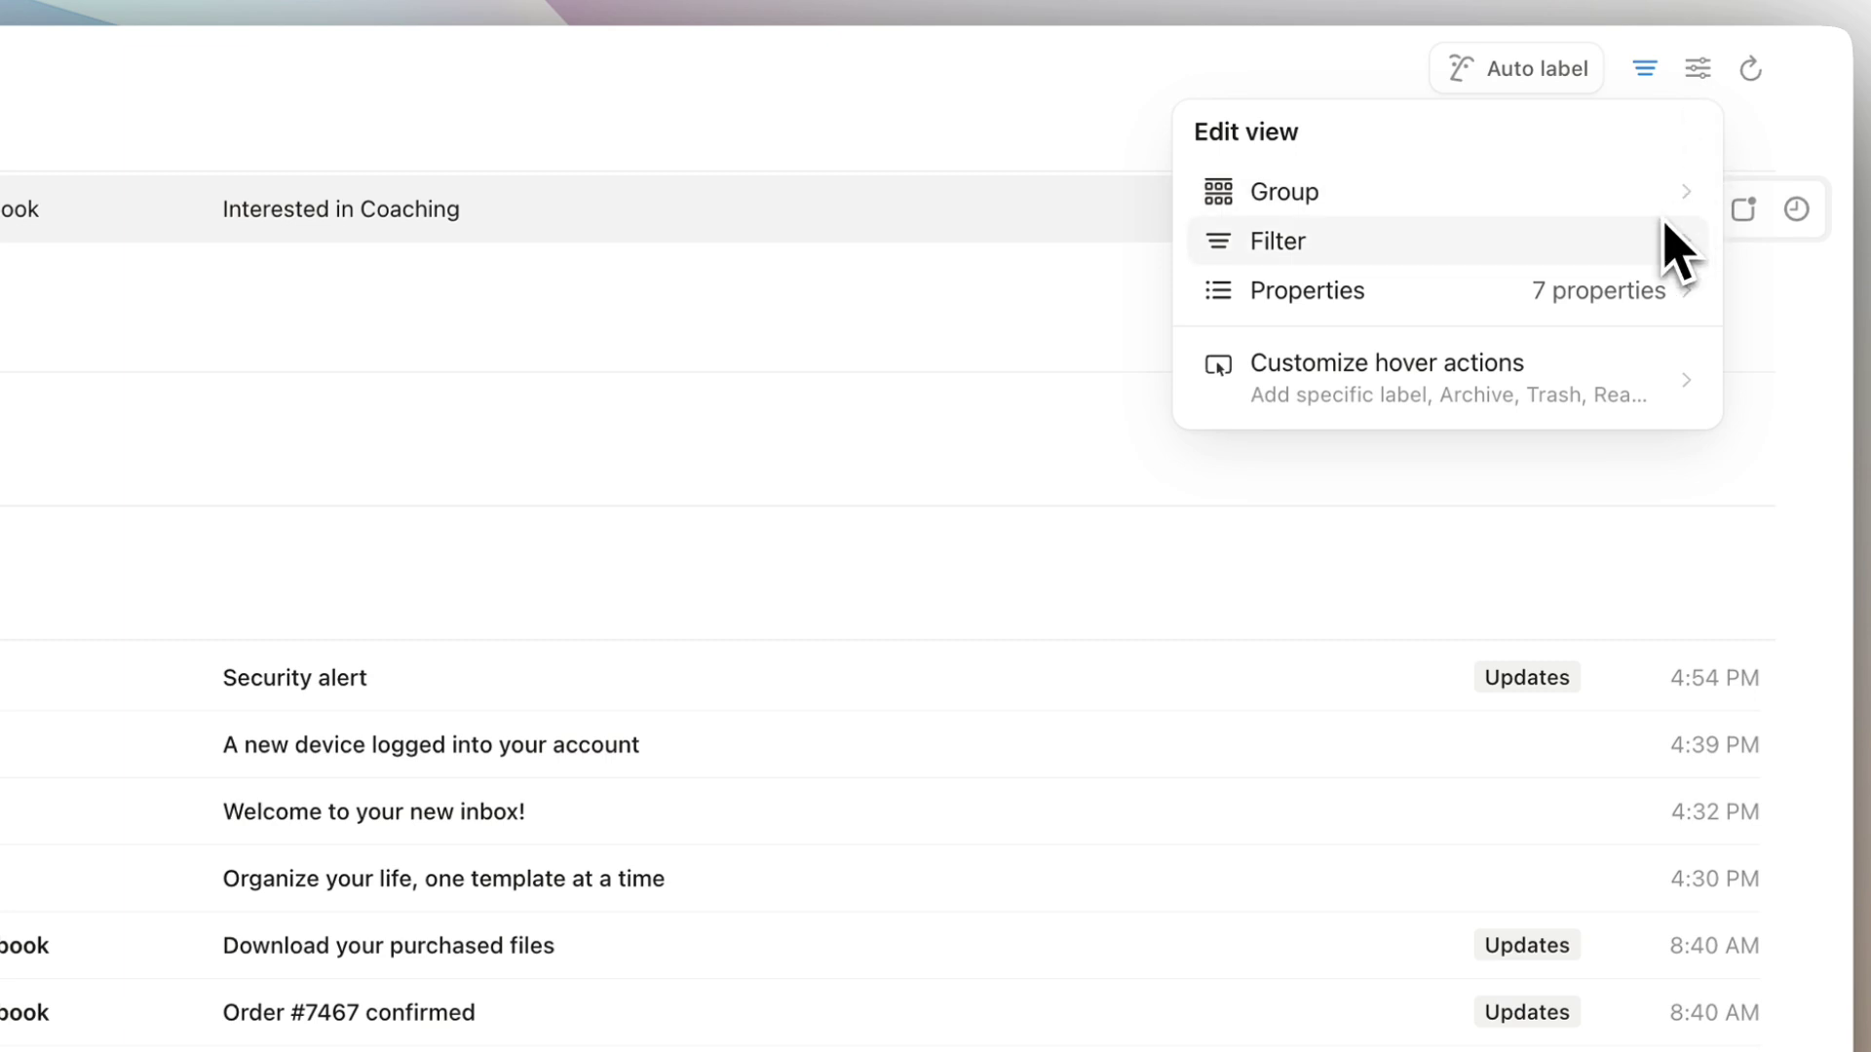
pyautogui.click(1477, 395)
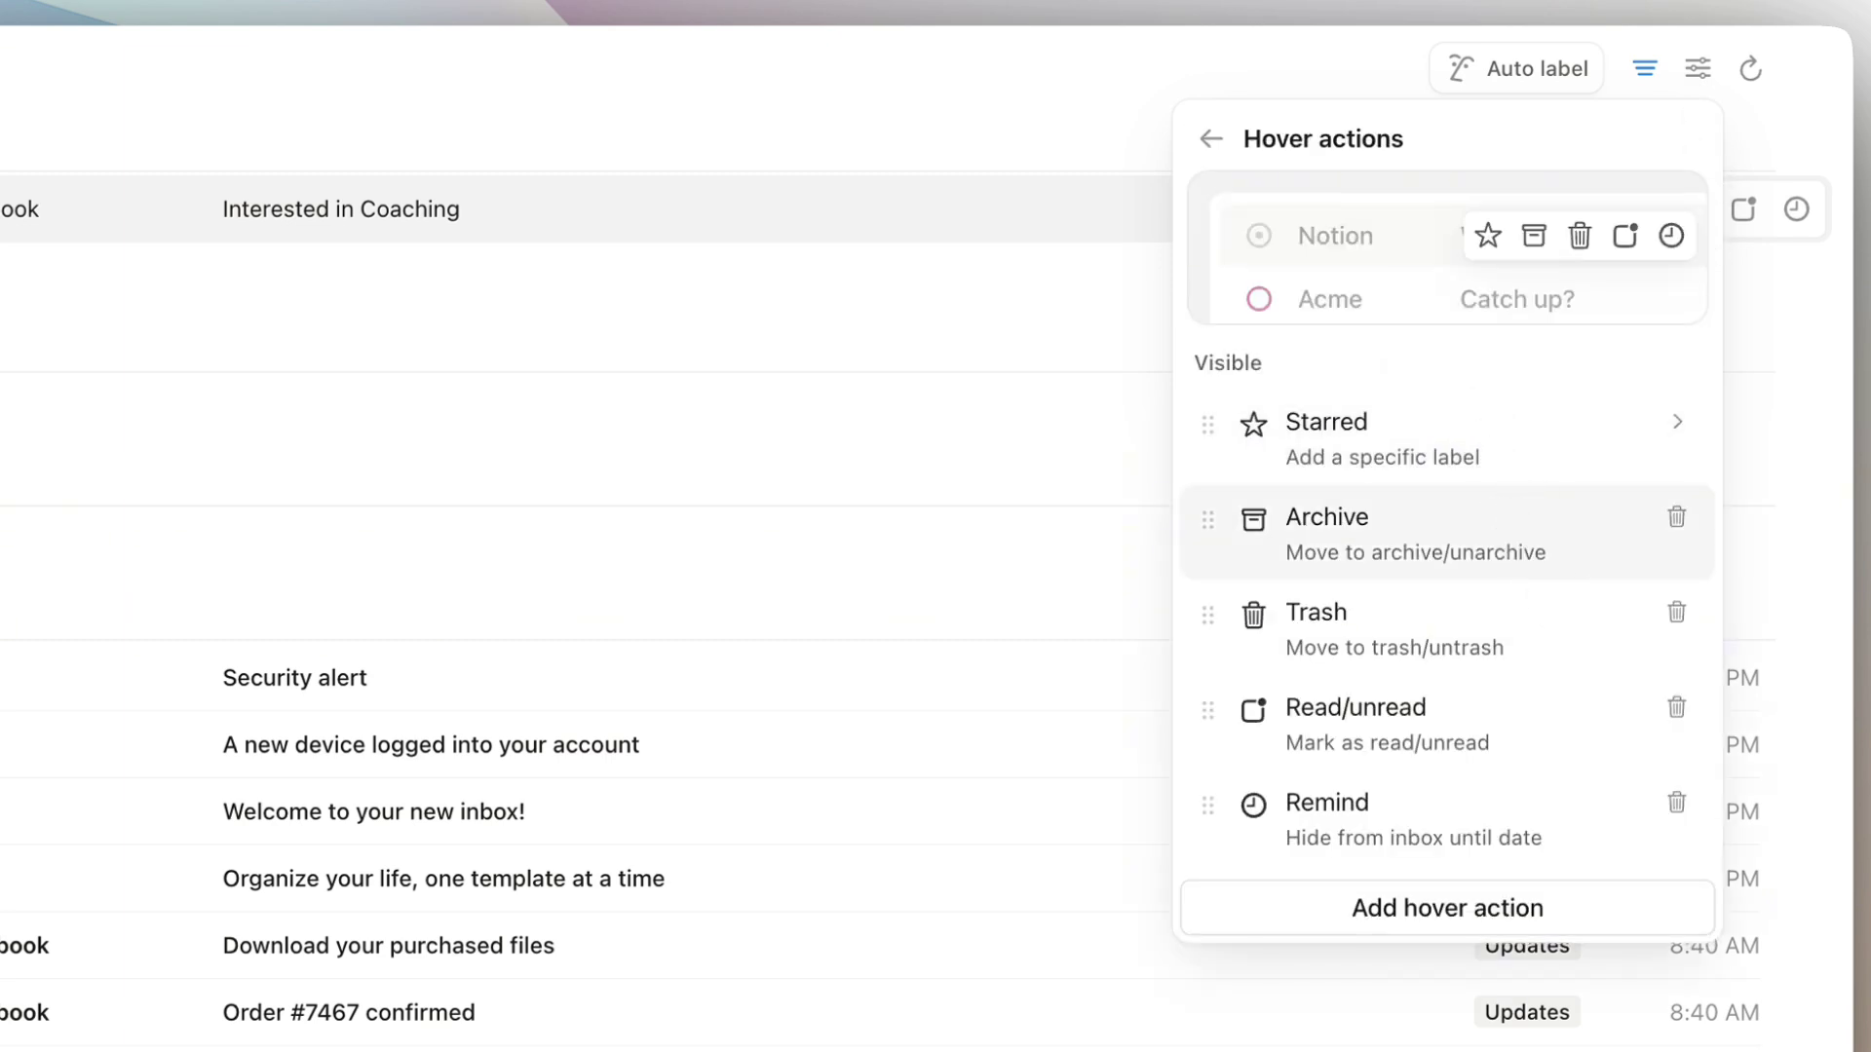
pyautogui.click(1407, 911)
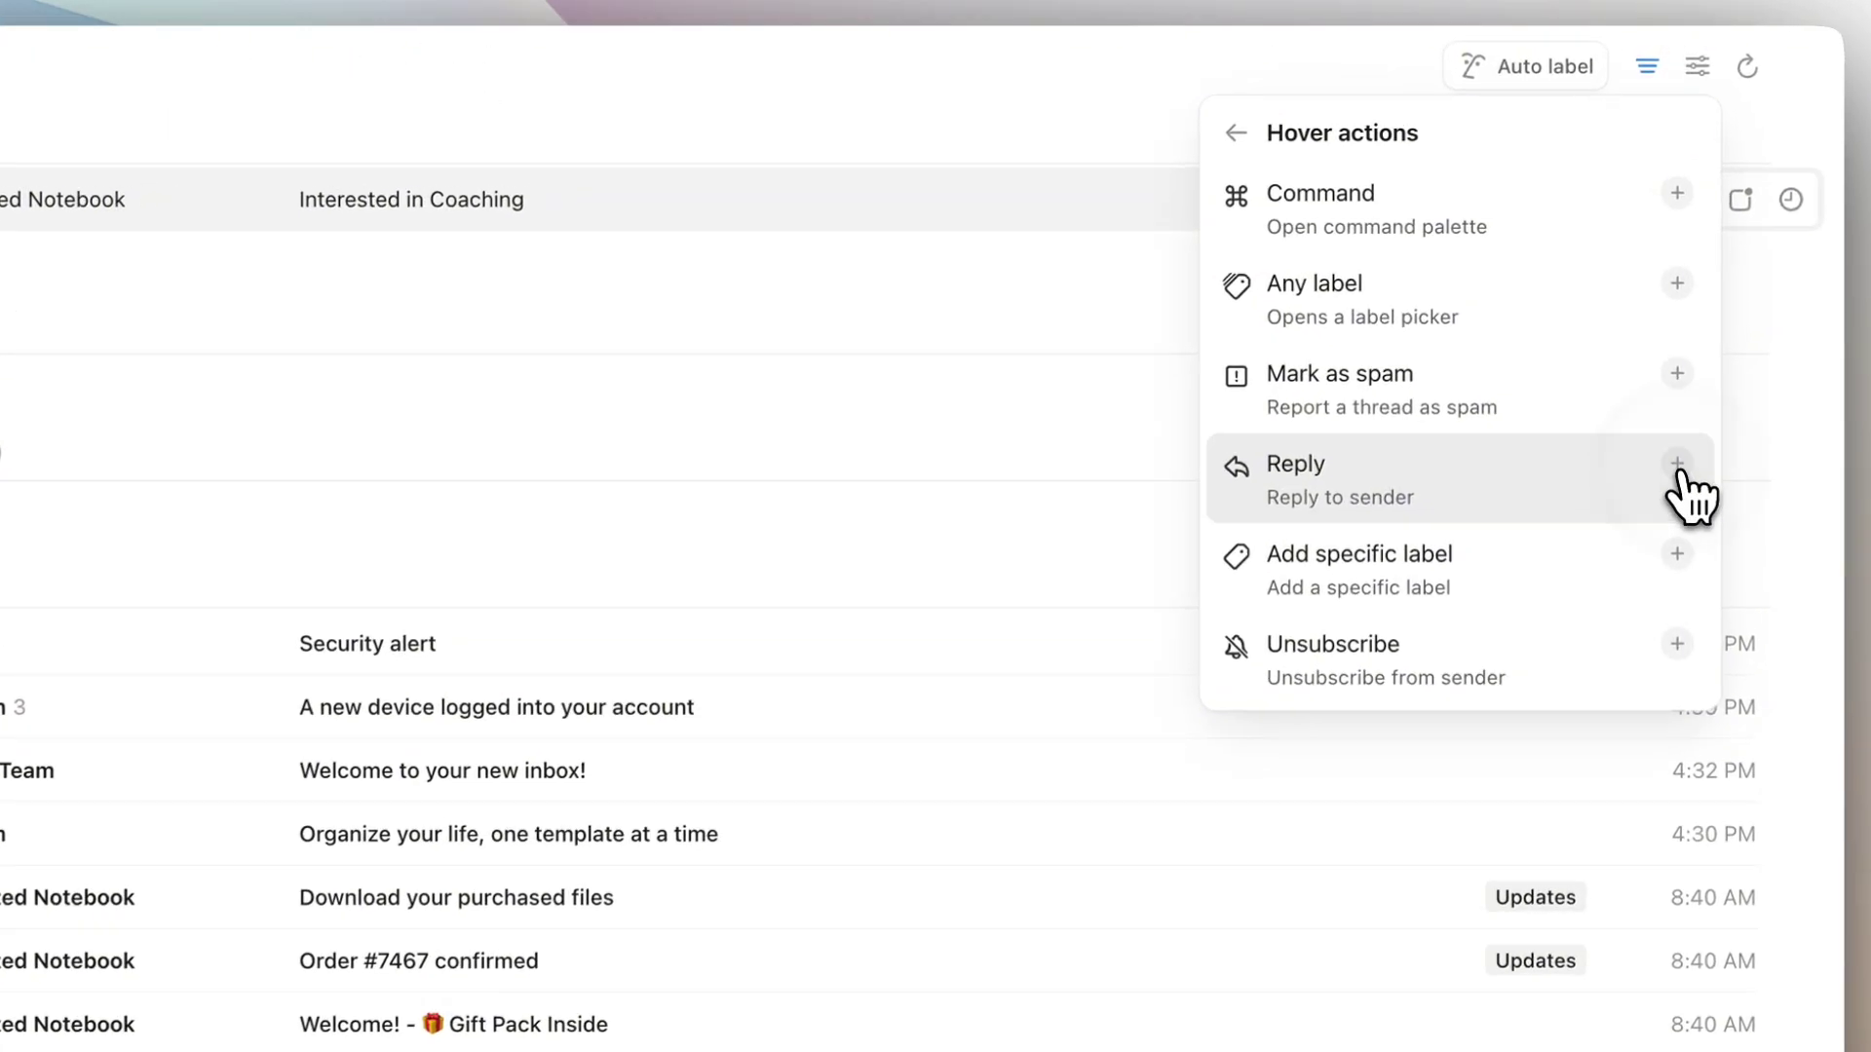
pyautogui.click(1677, 465)
pyautogui.click(1790, 292)
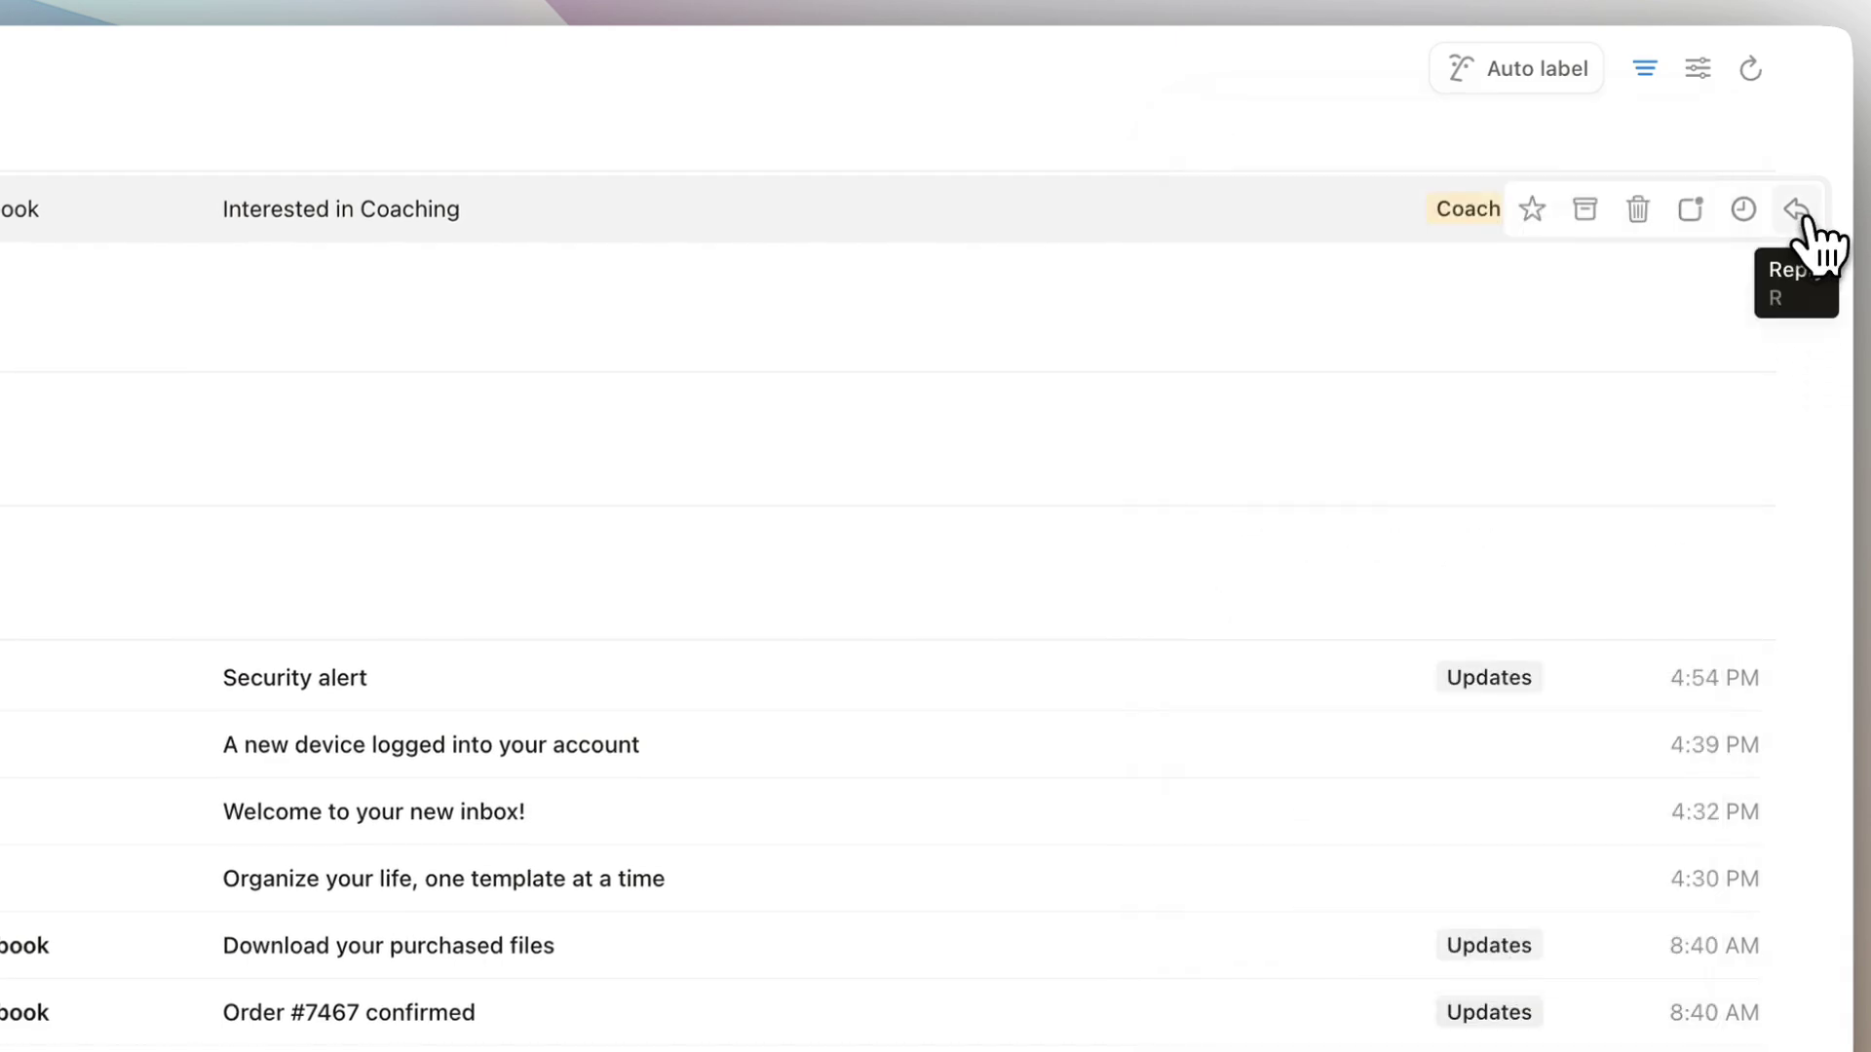
# Open the "Interested in Coaching" email and view its additional actions for spam, phishing and blocking without applying any
pyautogui.click(721, 215)
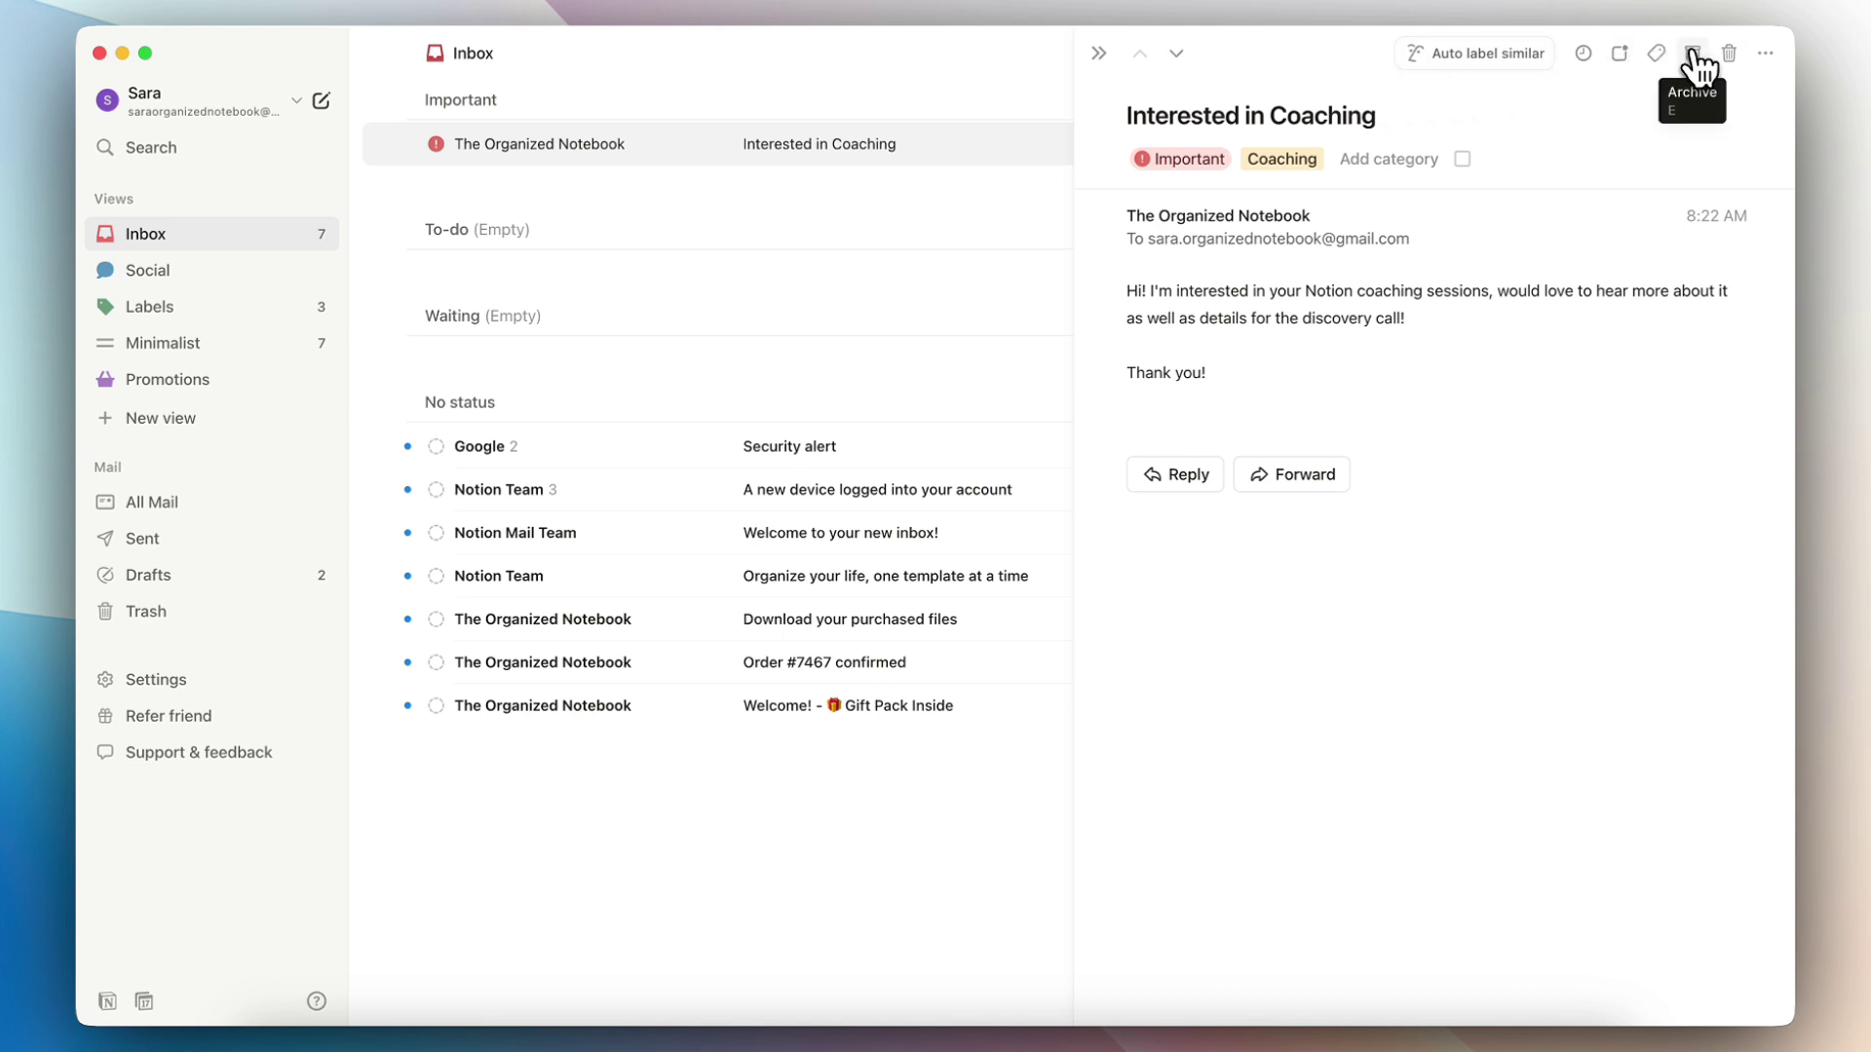
pyautogui.click(1765, 53)
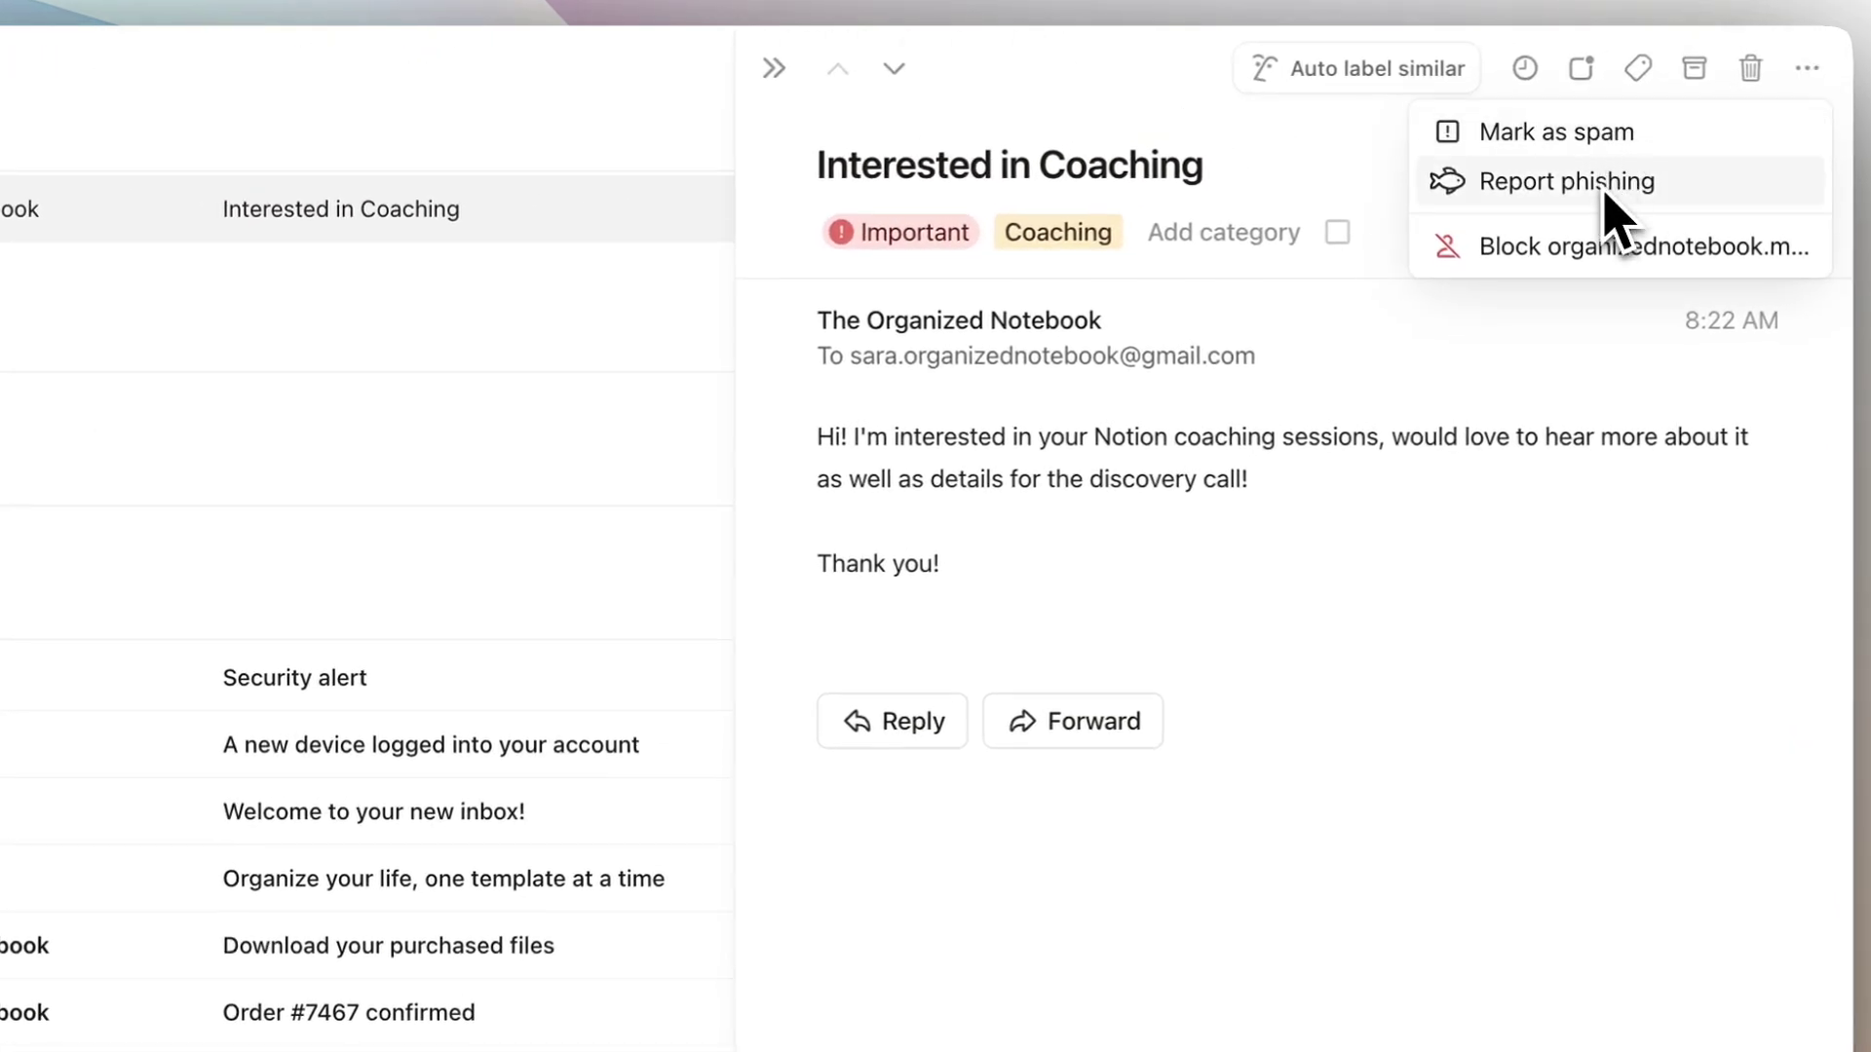
pyautogui.click(1336, 156)
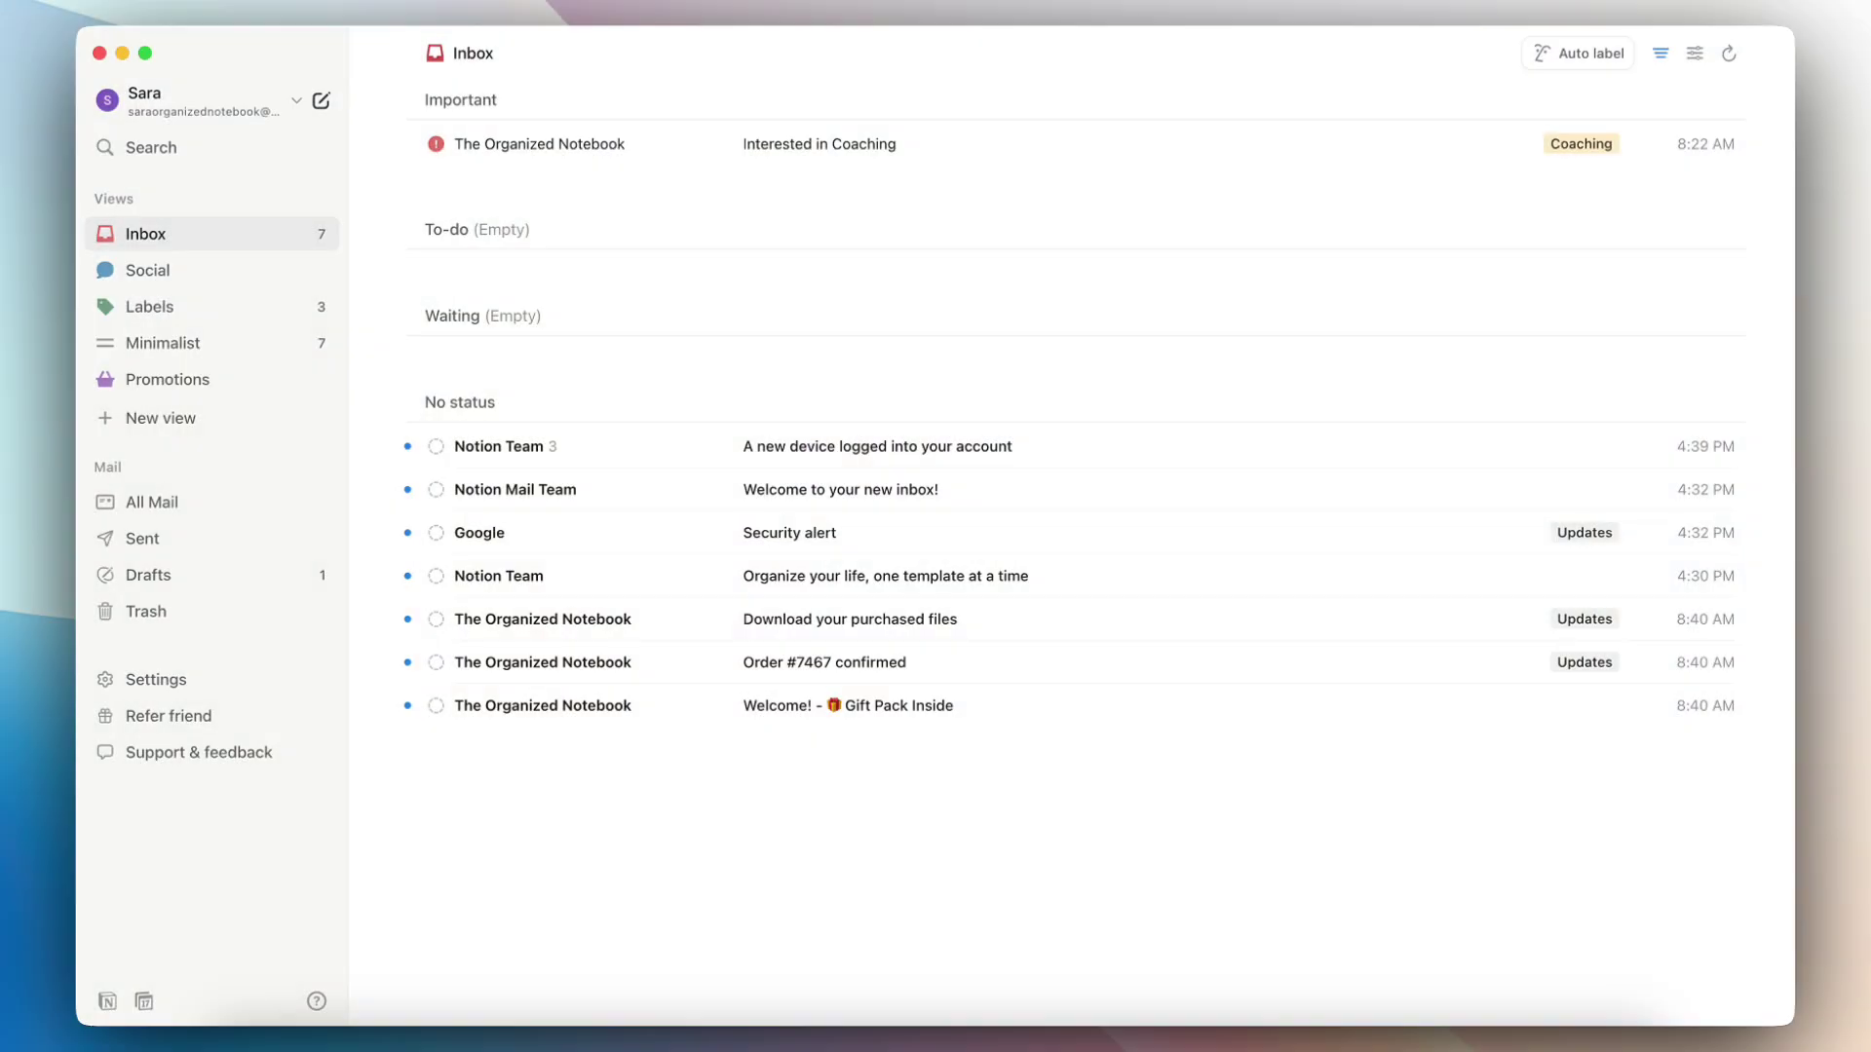
# Compose a new email to The Organized Notebook's manager address with the subject "Hello"
pyautogui.click(322, 102)
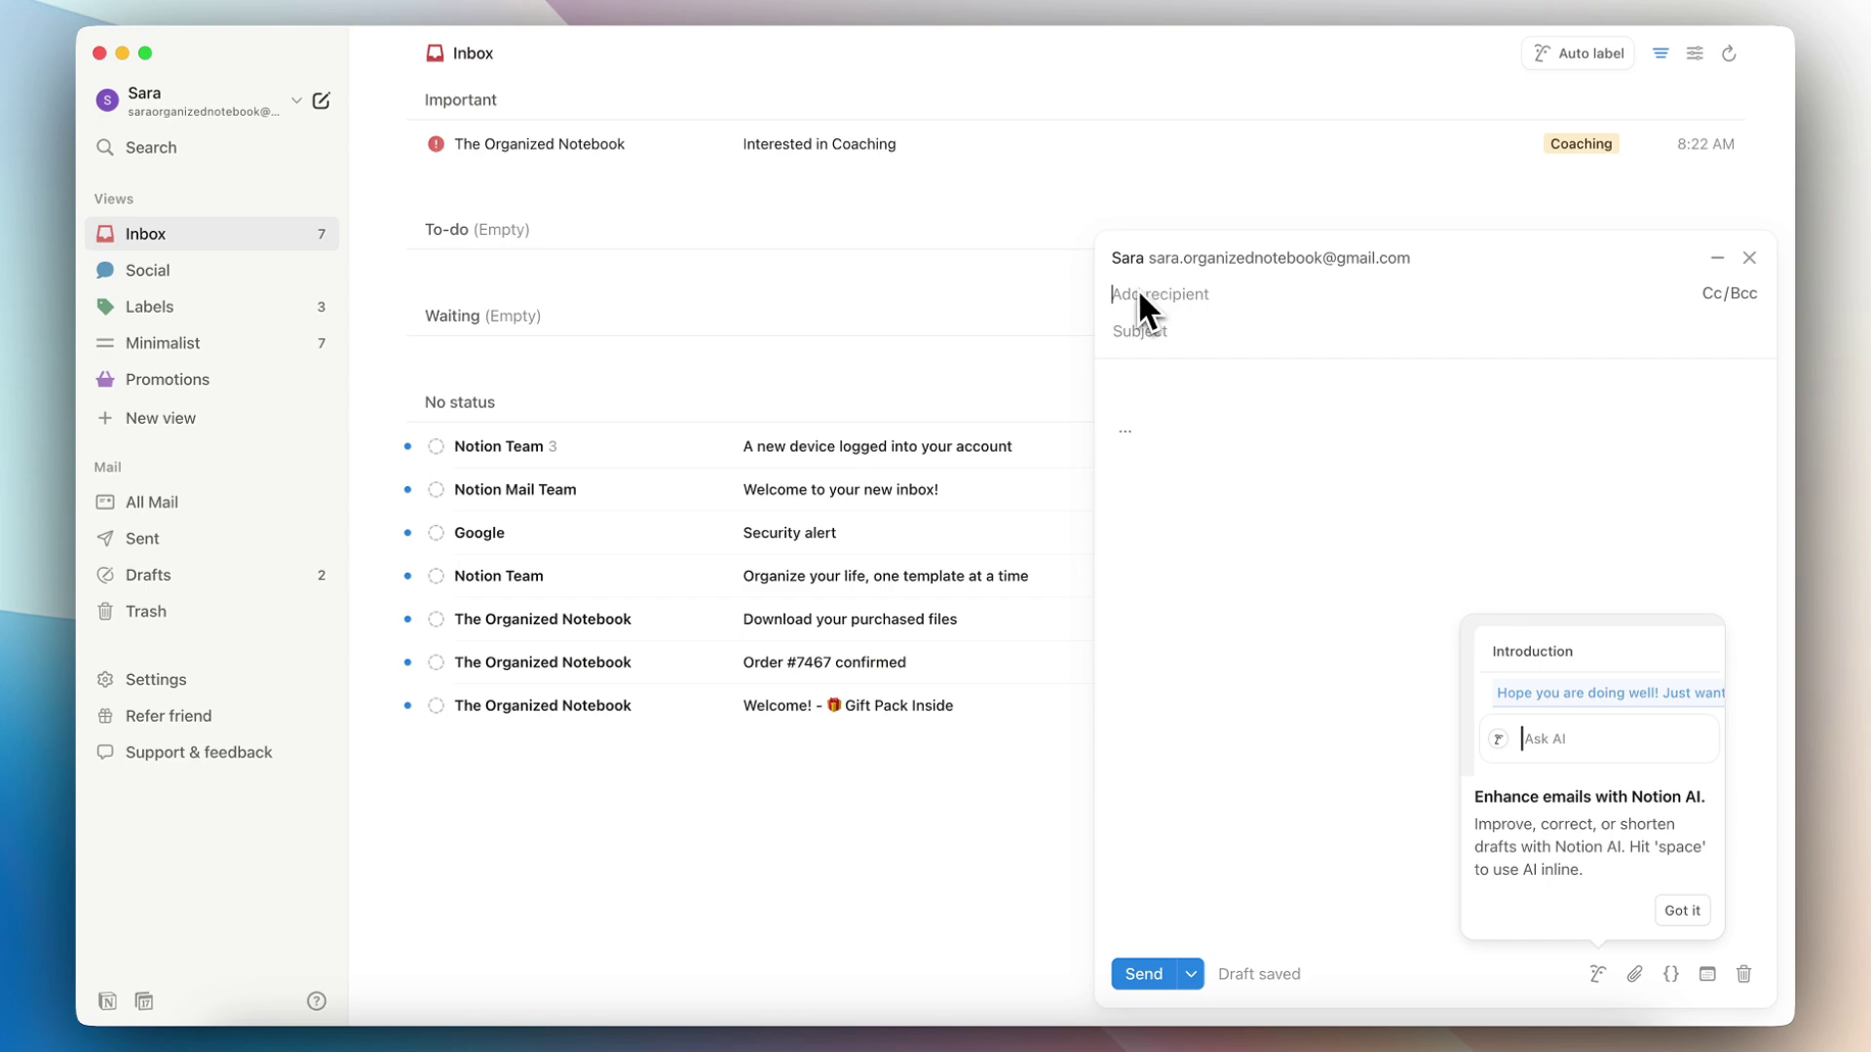
pyautogui.write('orga')
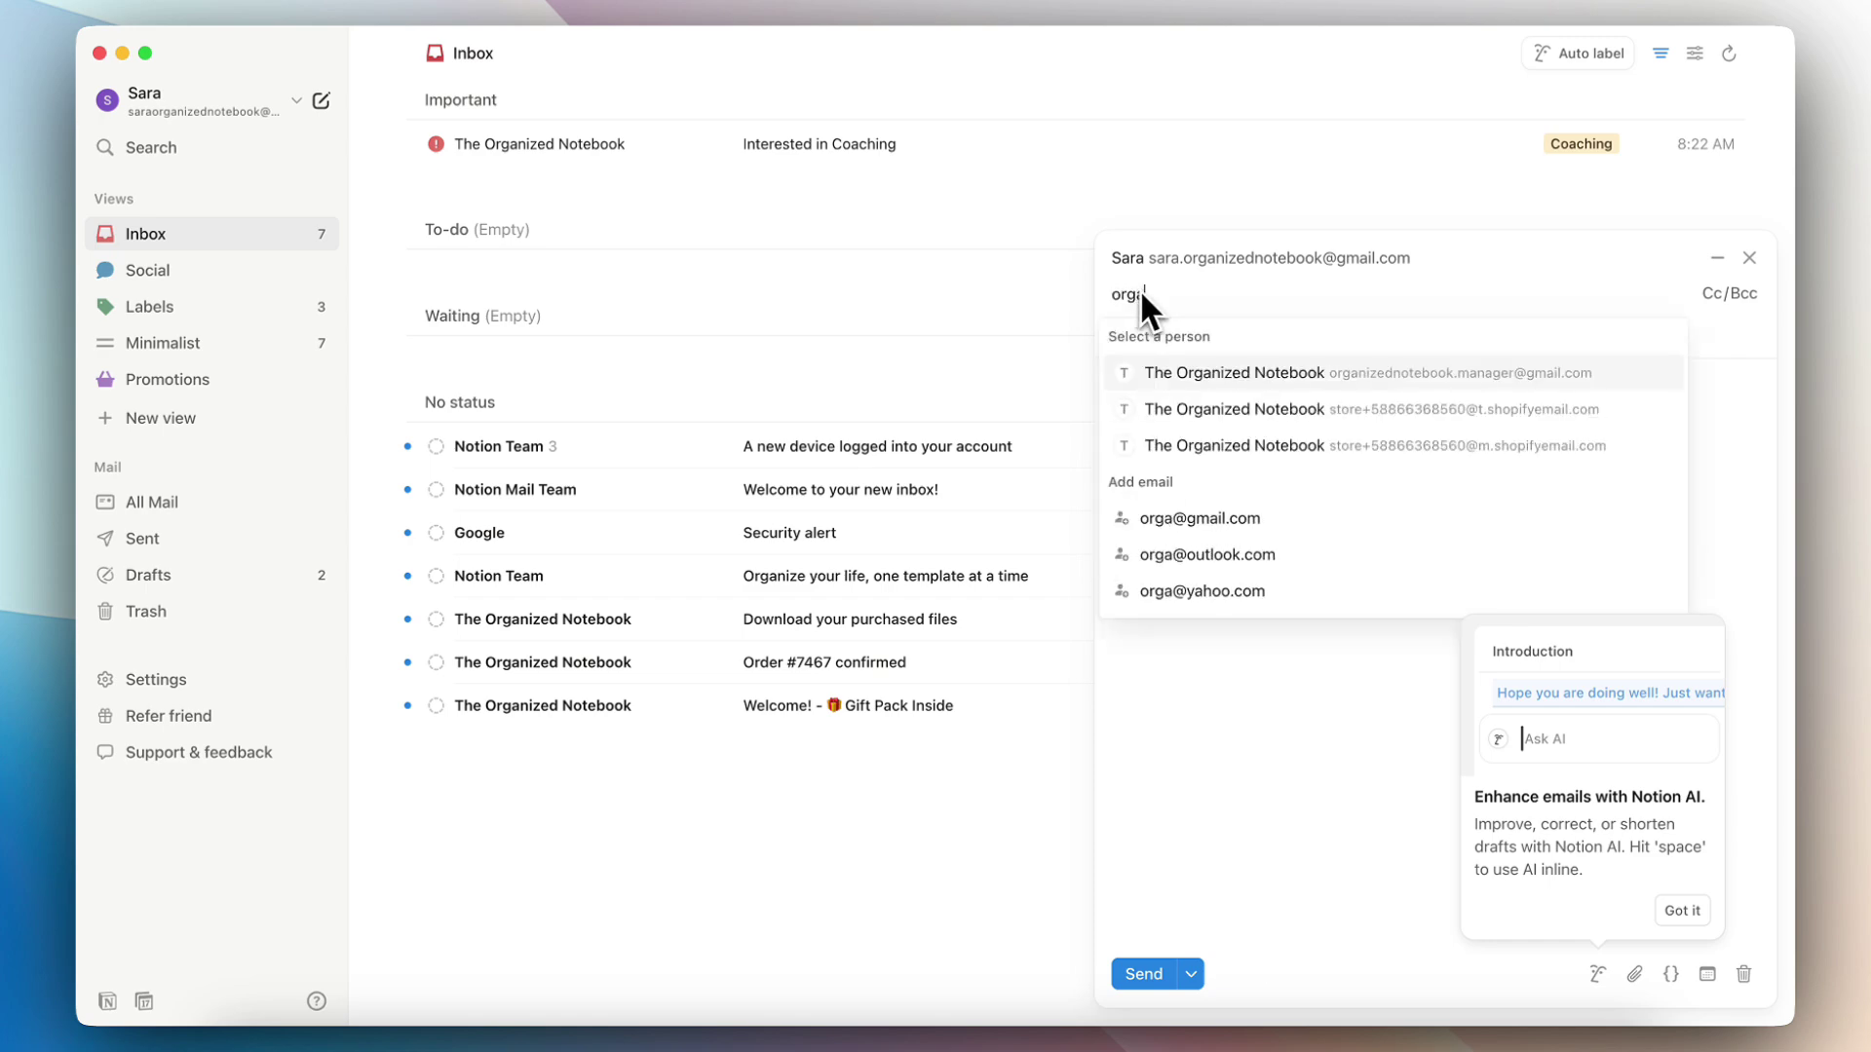
pyautogui.click(1296, 372)
pyautogui.click(1157, 339)
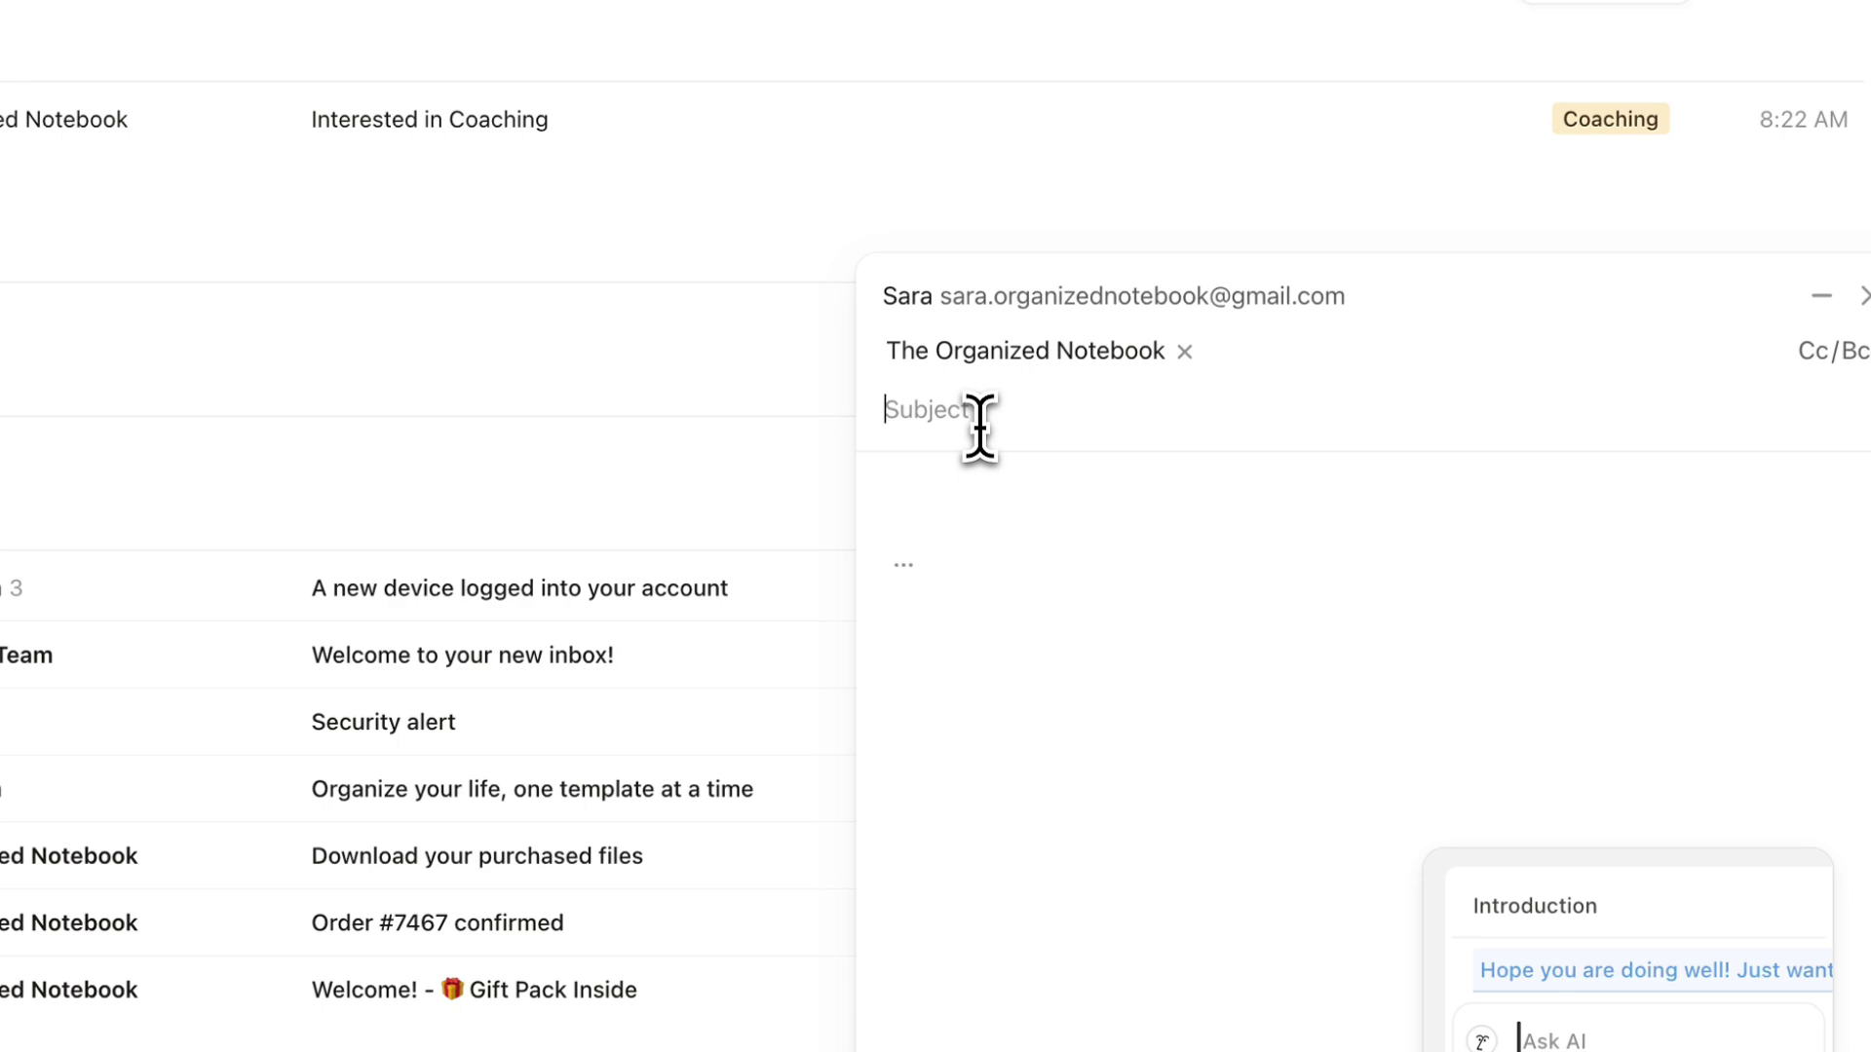
# Browse the block types that can be inserted in the email body, from text and headings to schedules, images and attachments
pyautogui.click(1013, 482)
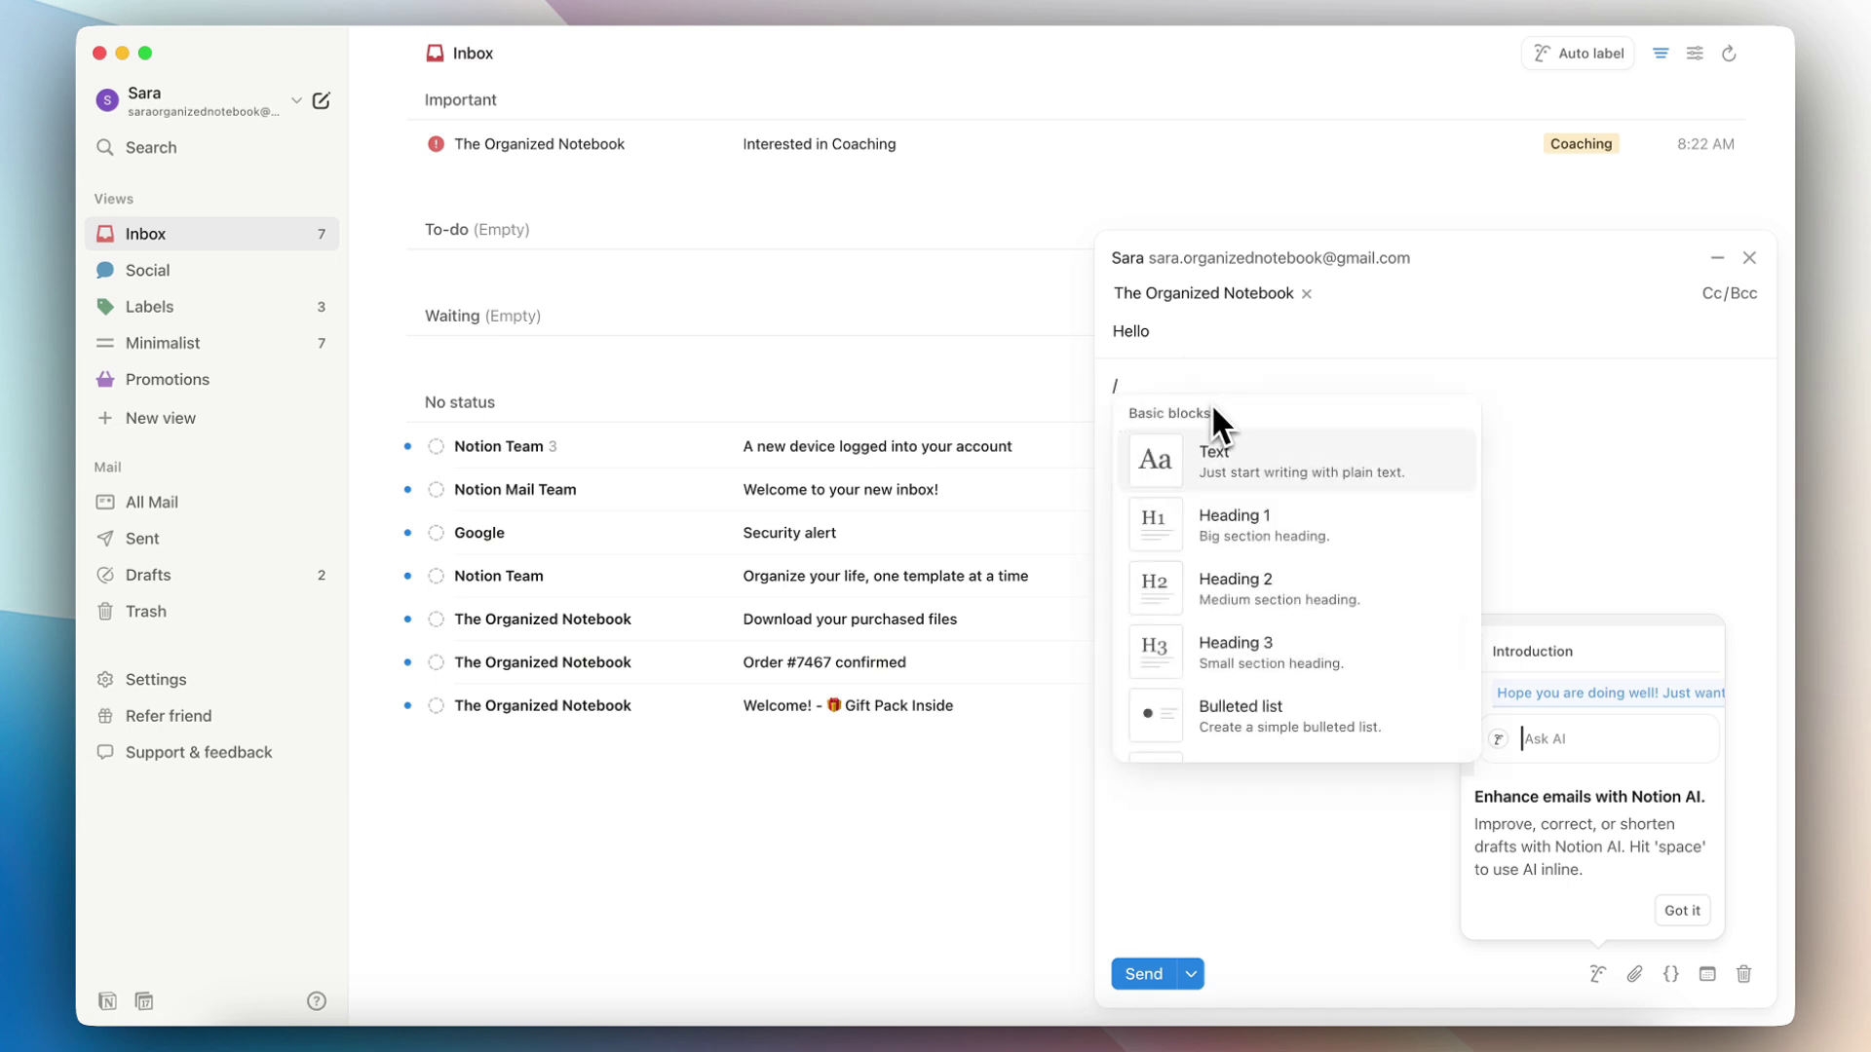
pyautogui.scroll(-2, 1302, 575)
pyautogui.scroll(-3, 1301, 577)
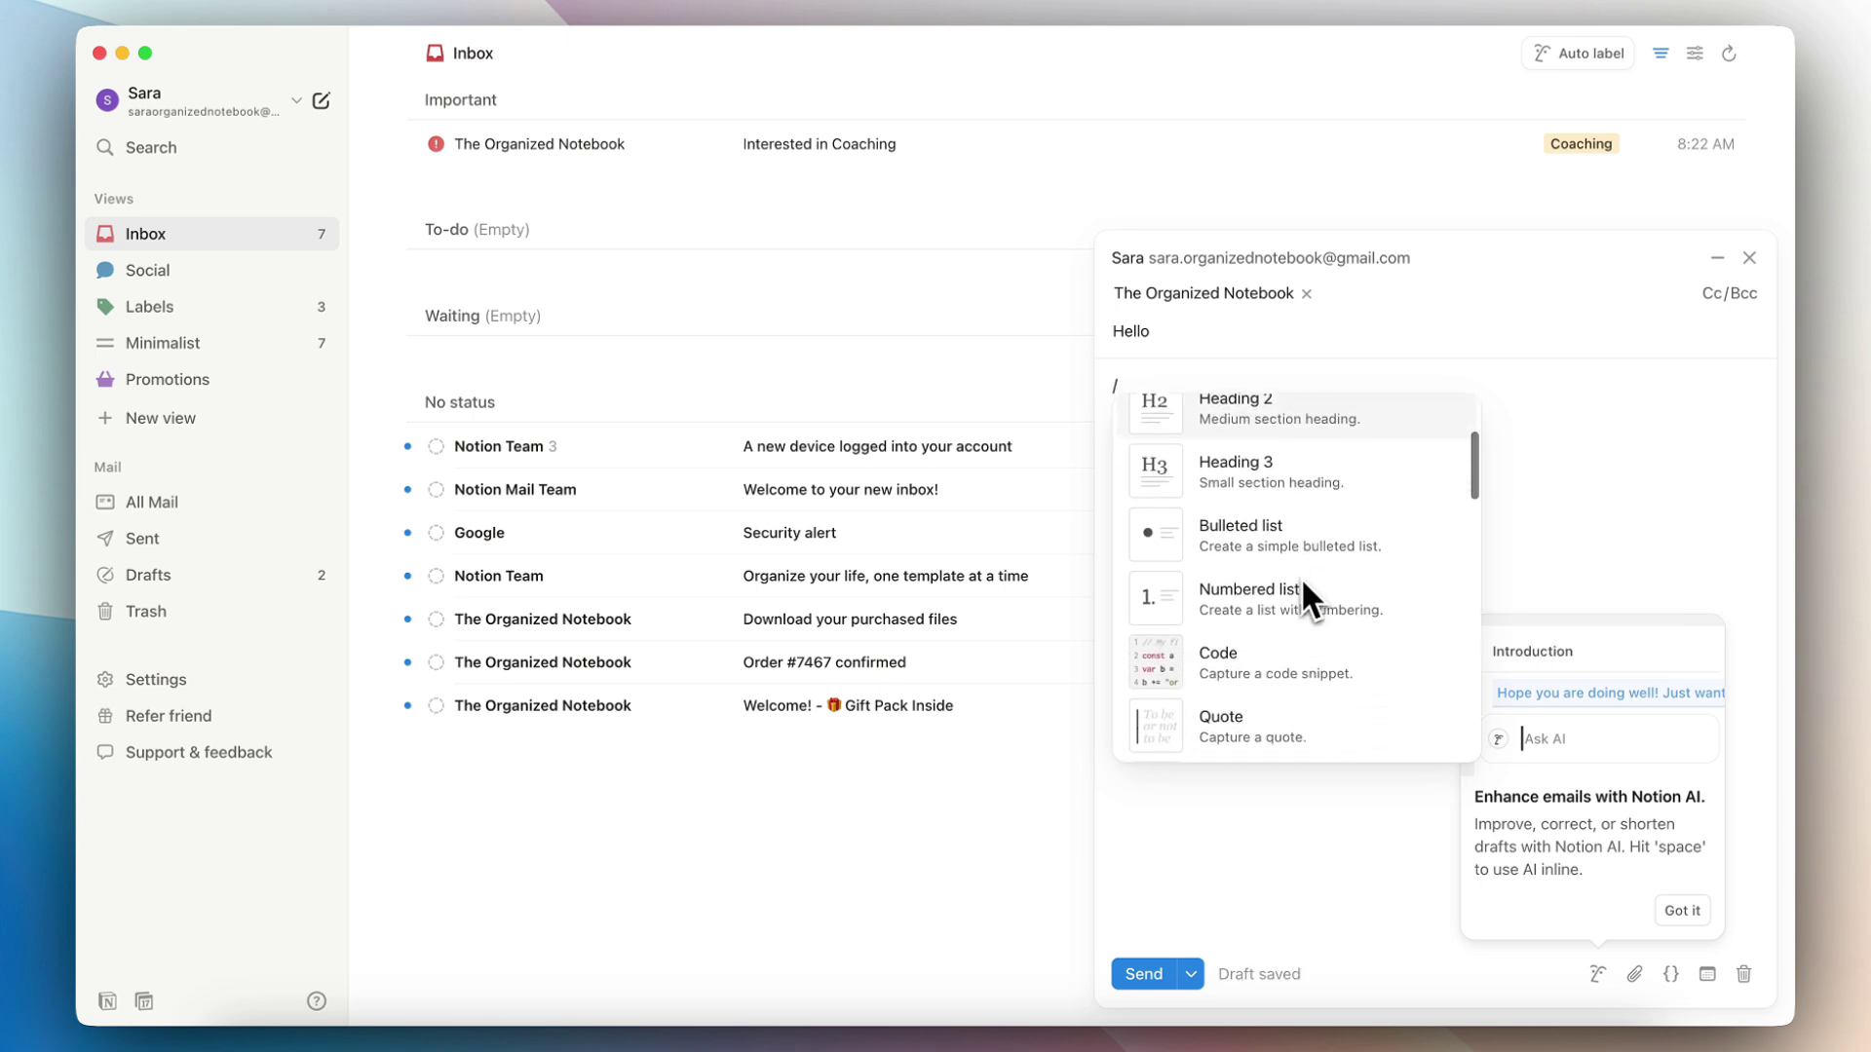
pyautogui.scroll(5, 1300, 576)
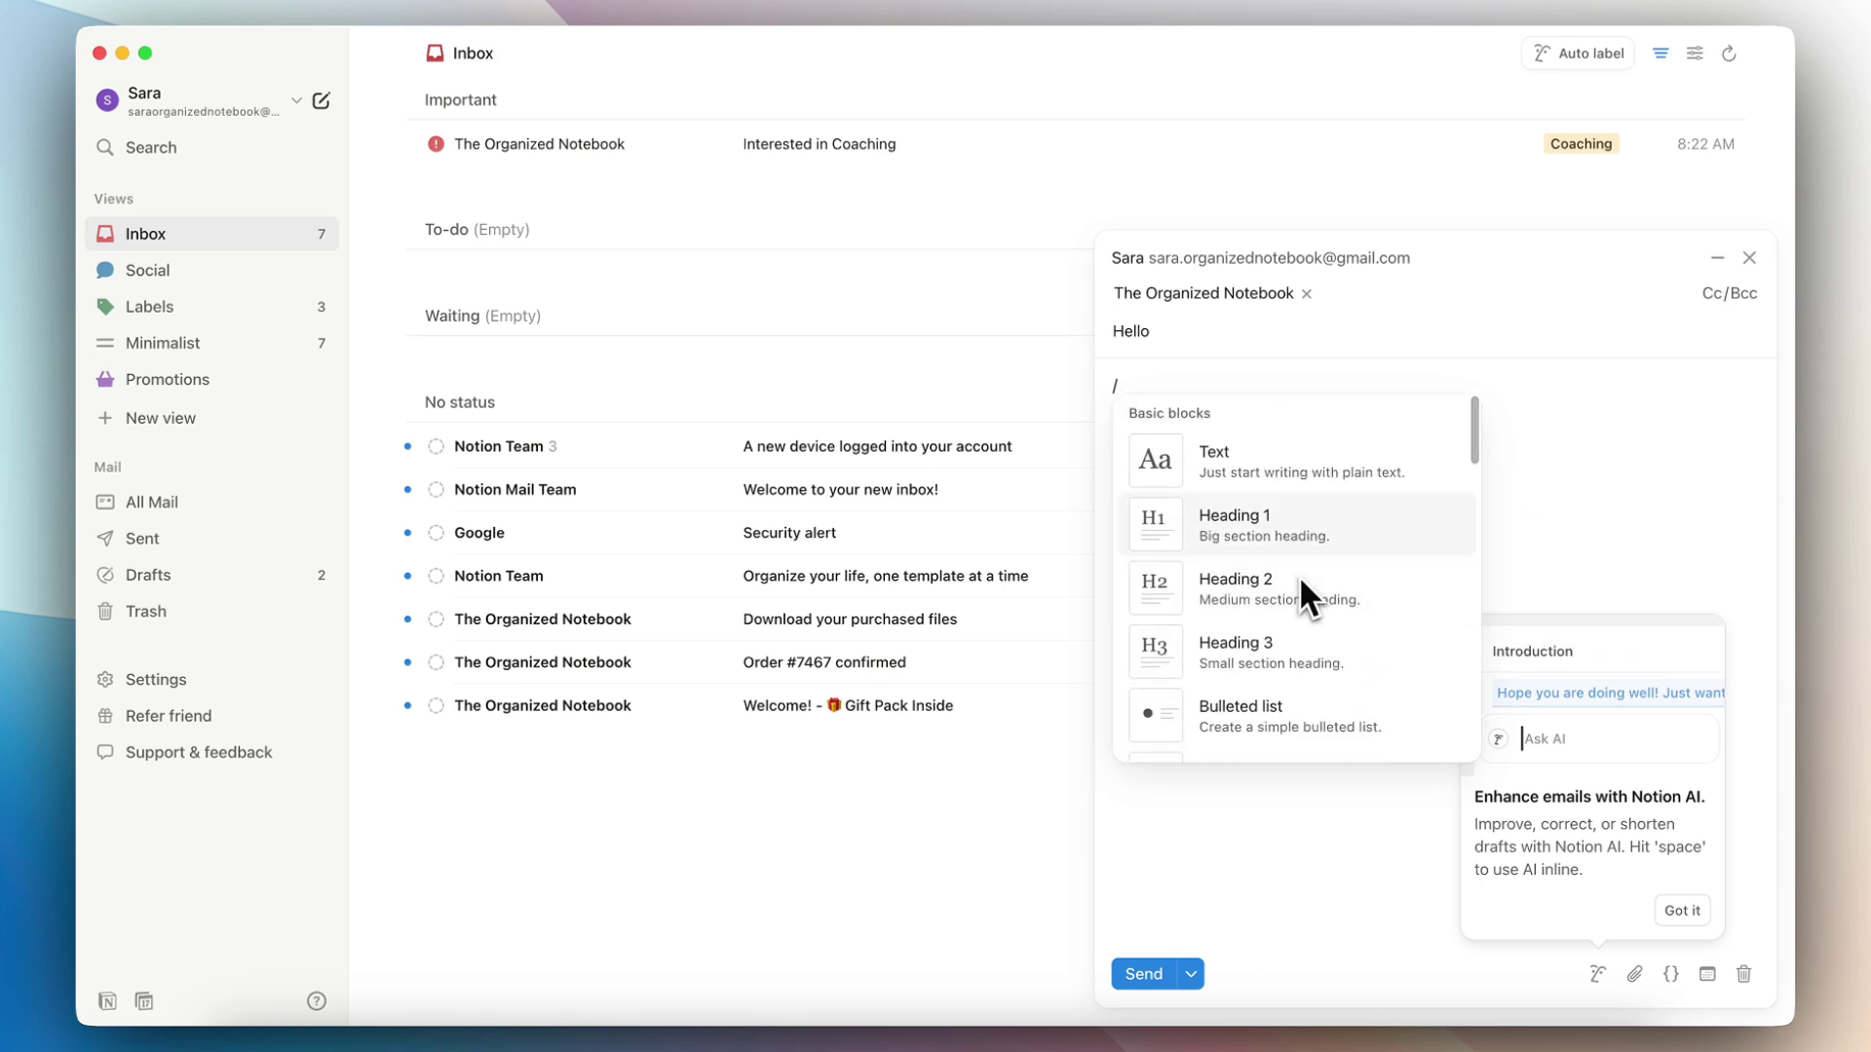
pyautogui.scroll(-3, 1296, 546)
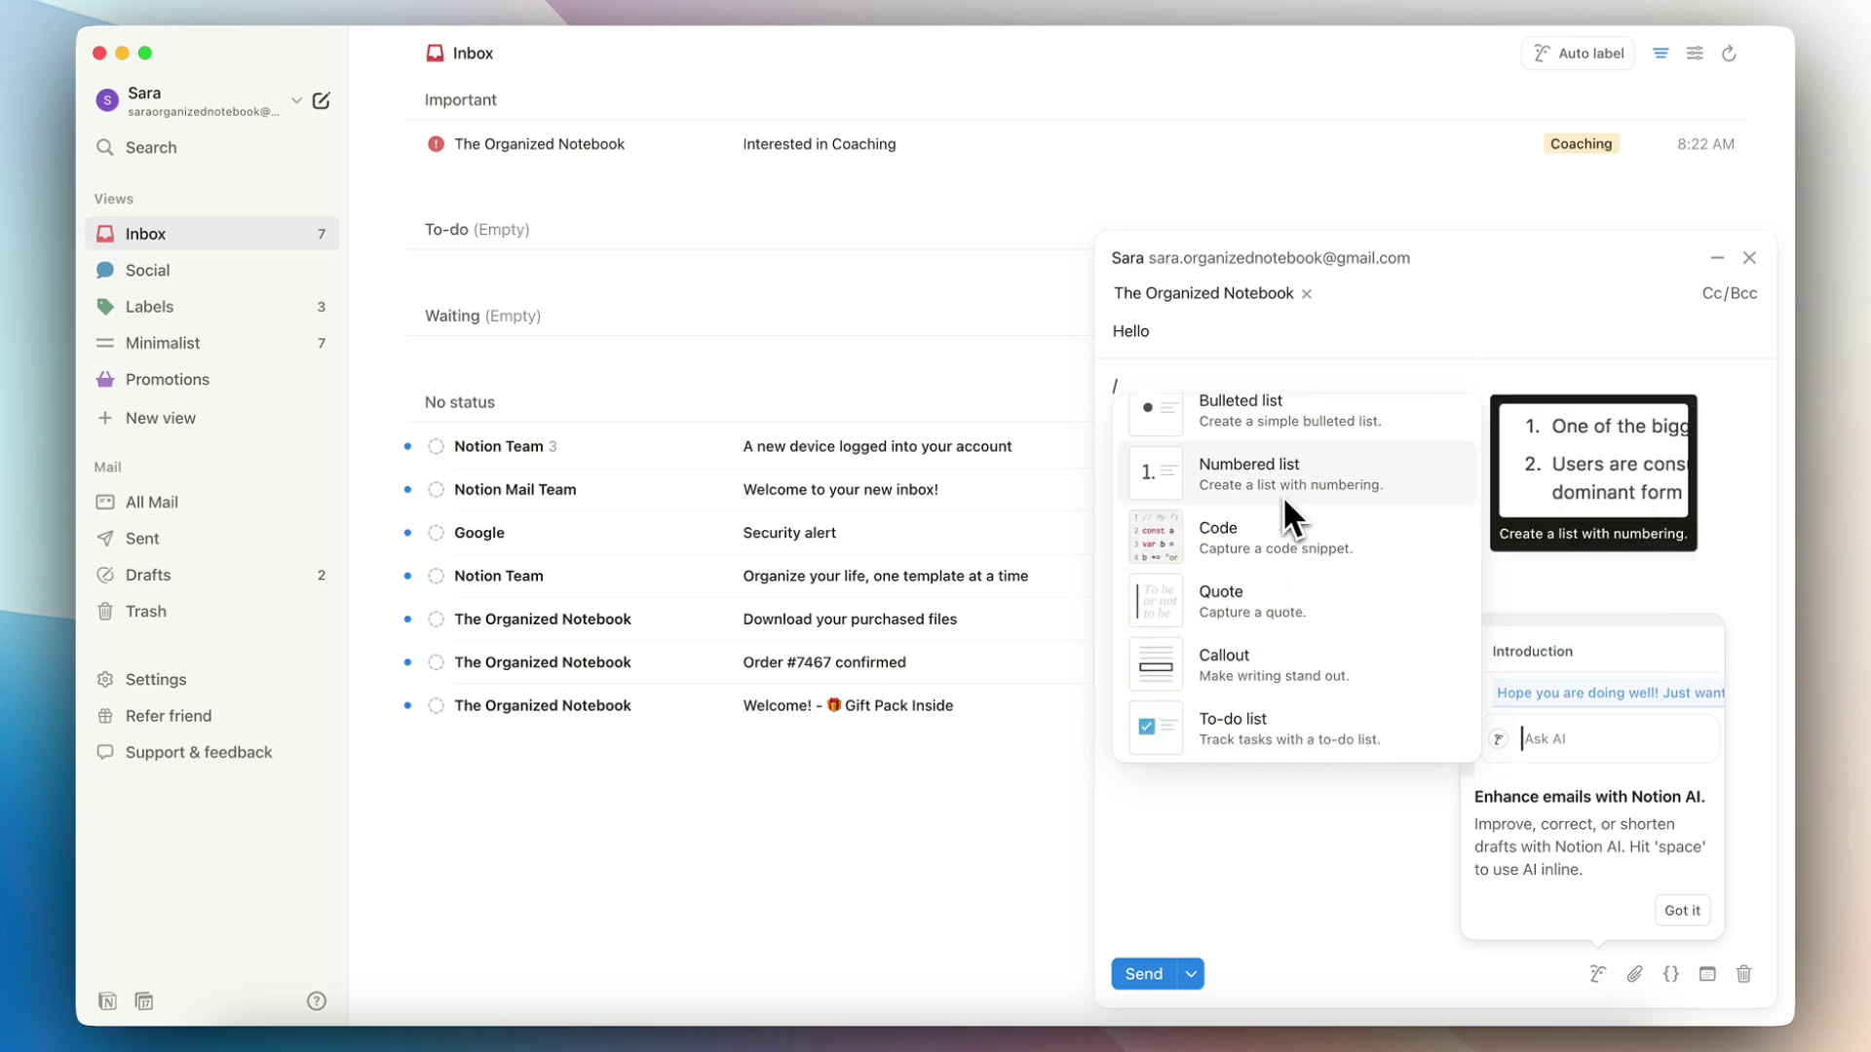
pyautogui.scroll(-3, 1286, 546)
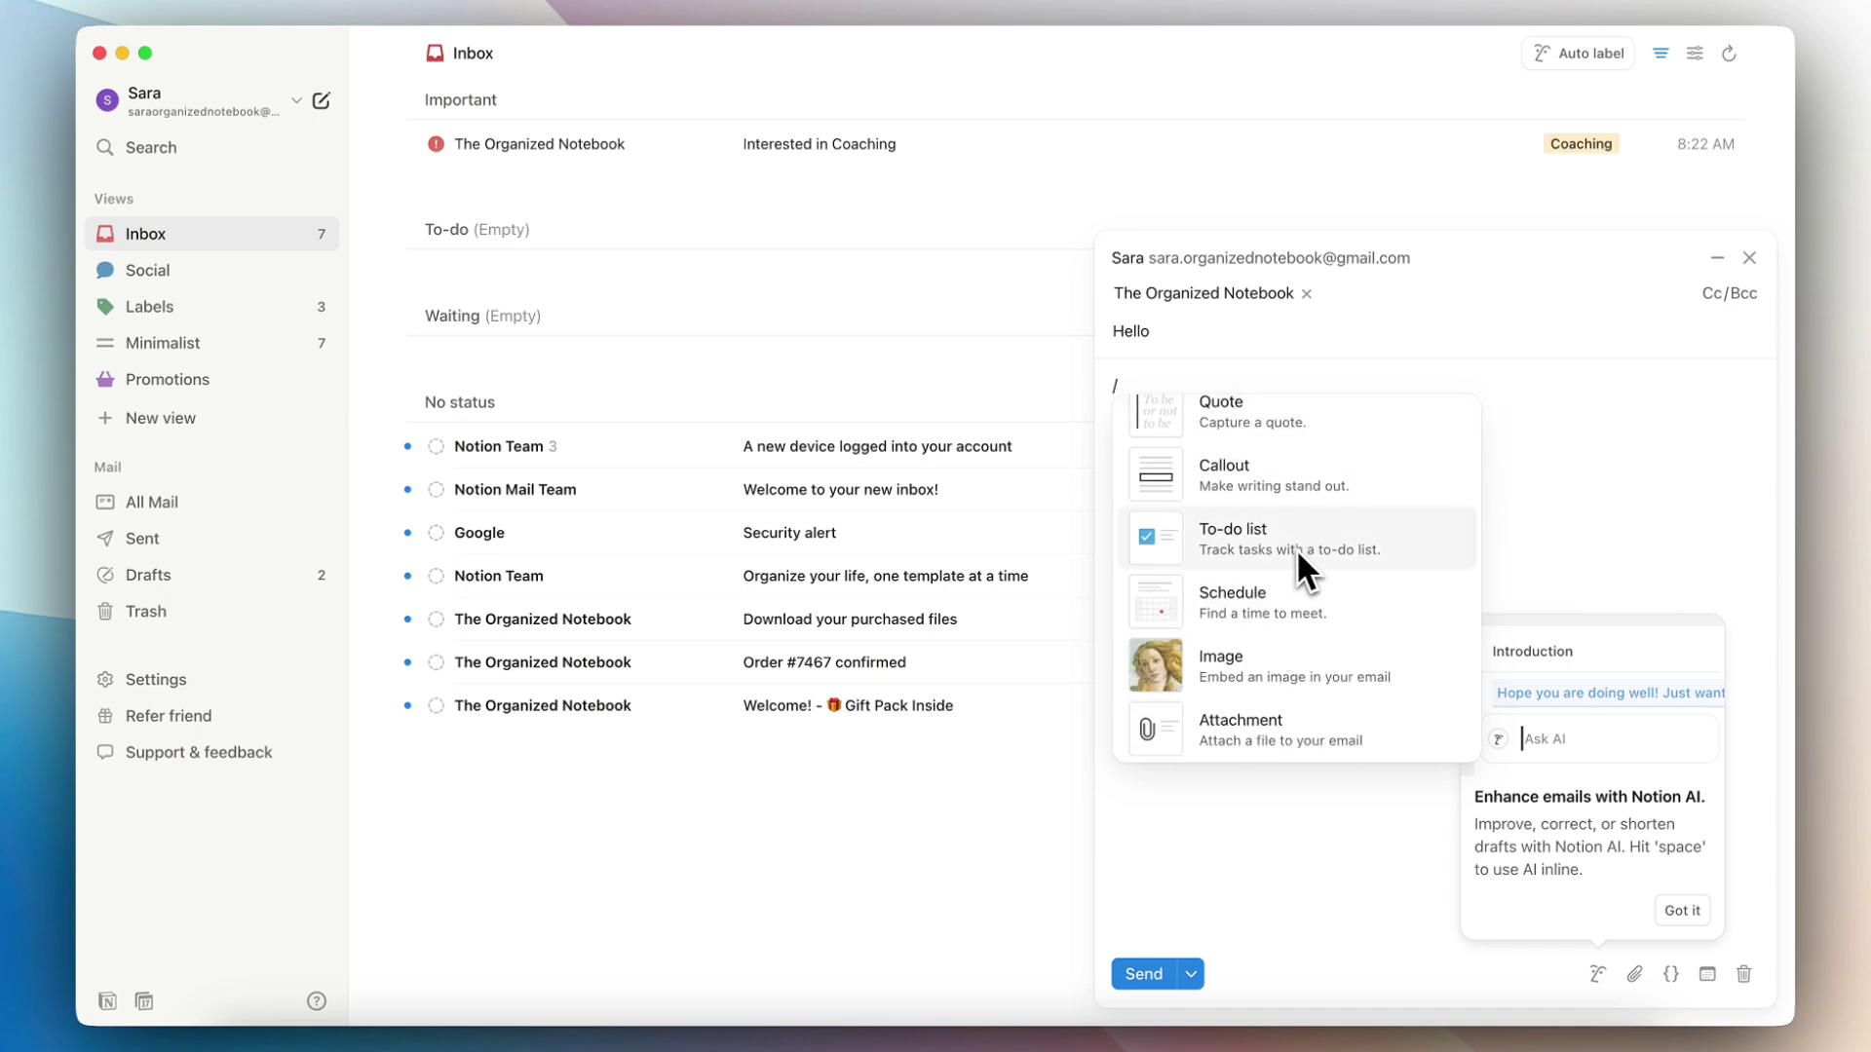
pyautogui.scroll(-1, 1311, 591)
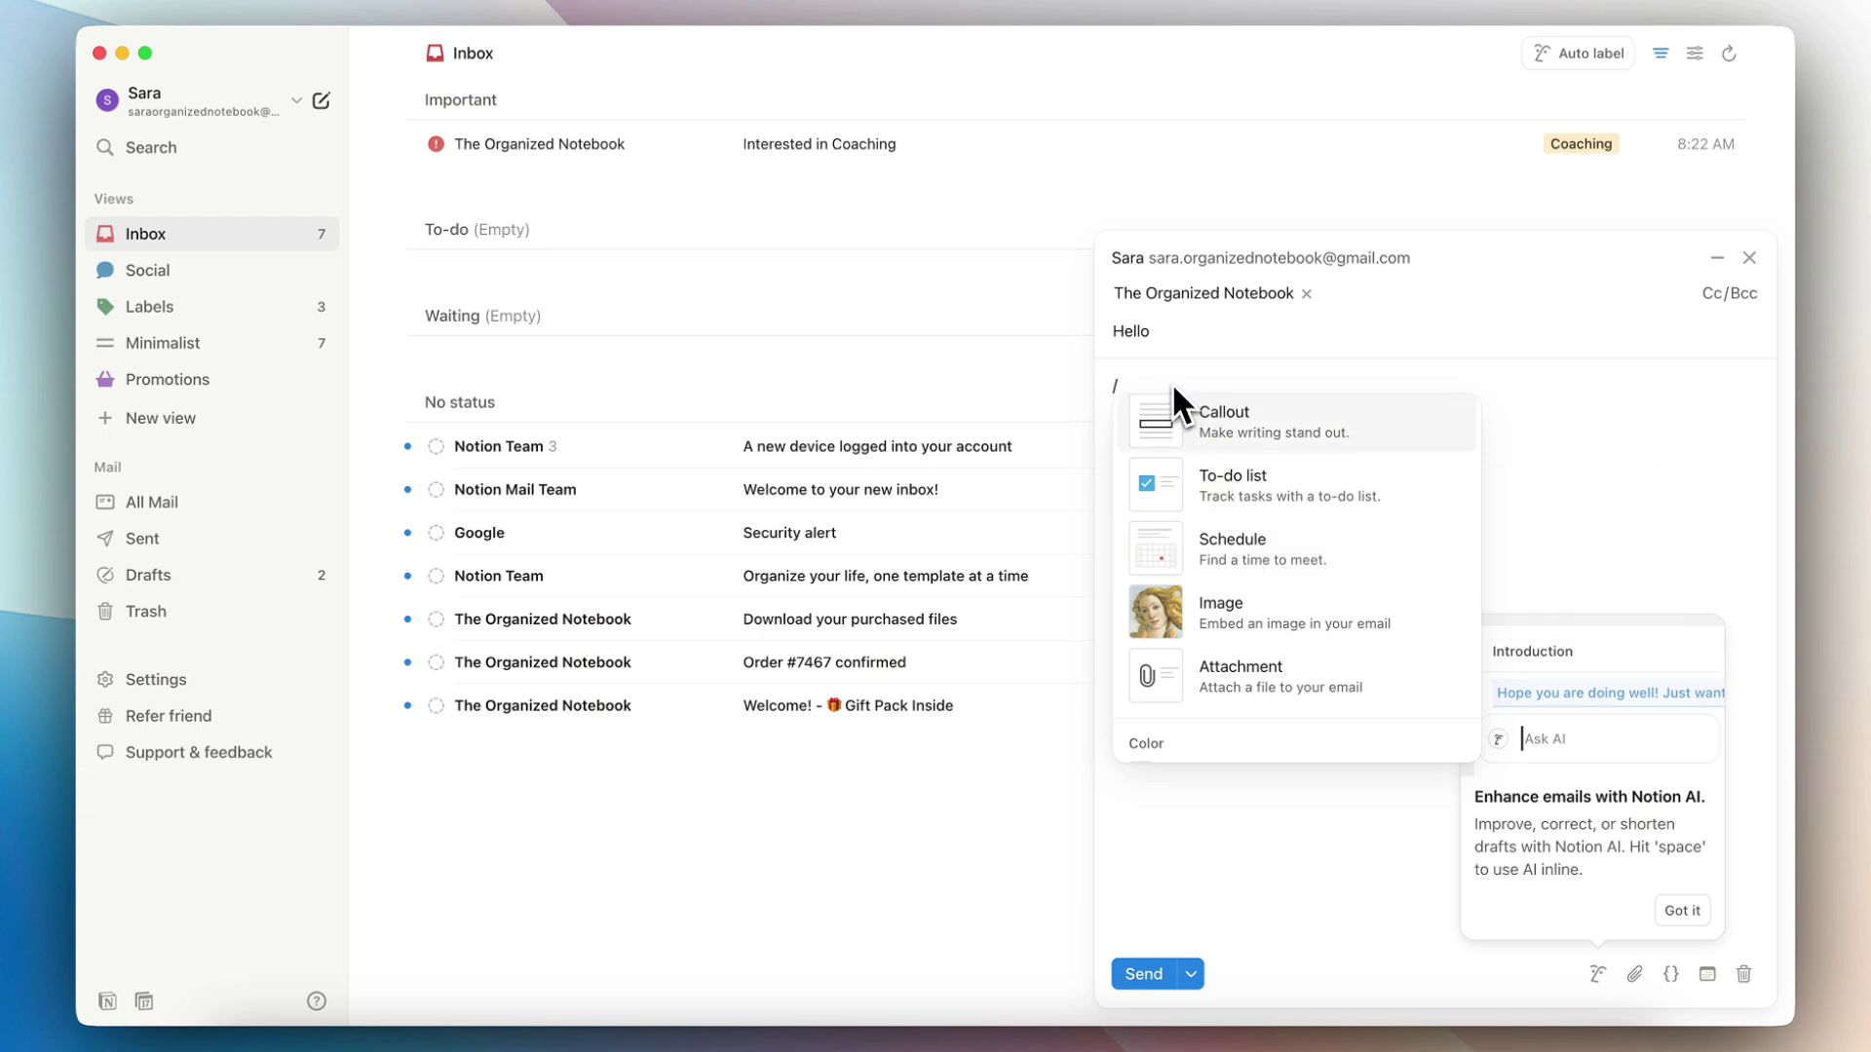
# Insert a Schedule block in the email body and mark availability on Fri 18 from 1:45 to 5 AM
pyautogui.click(1257, 560)
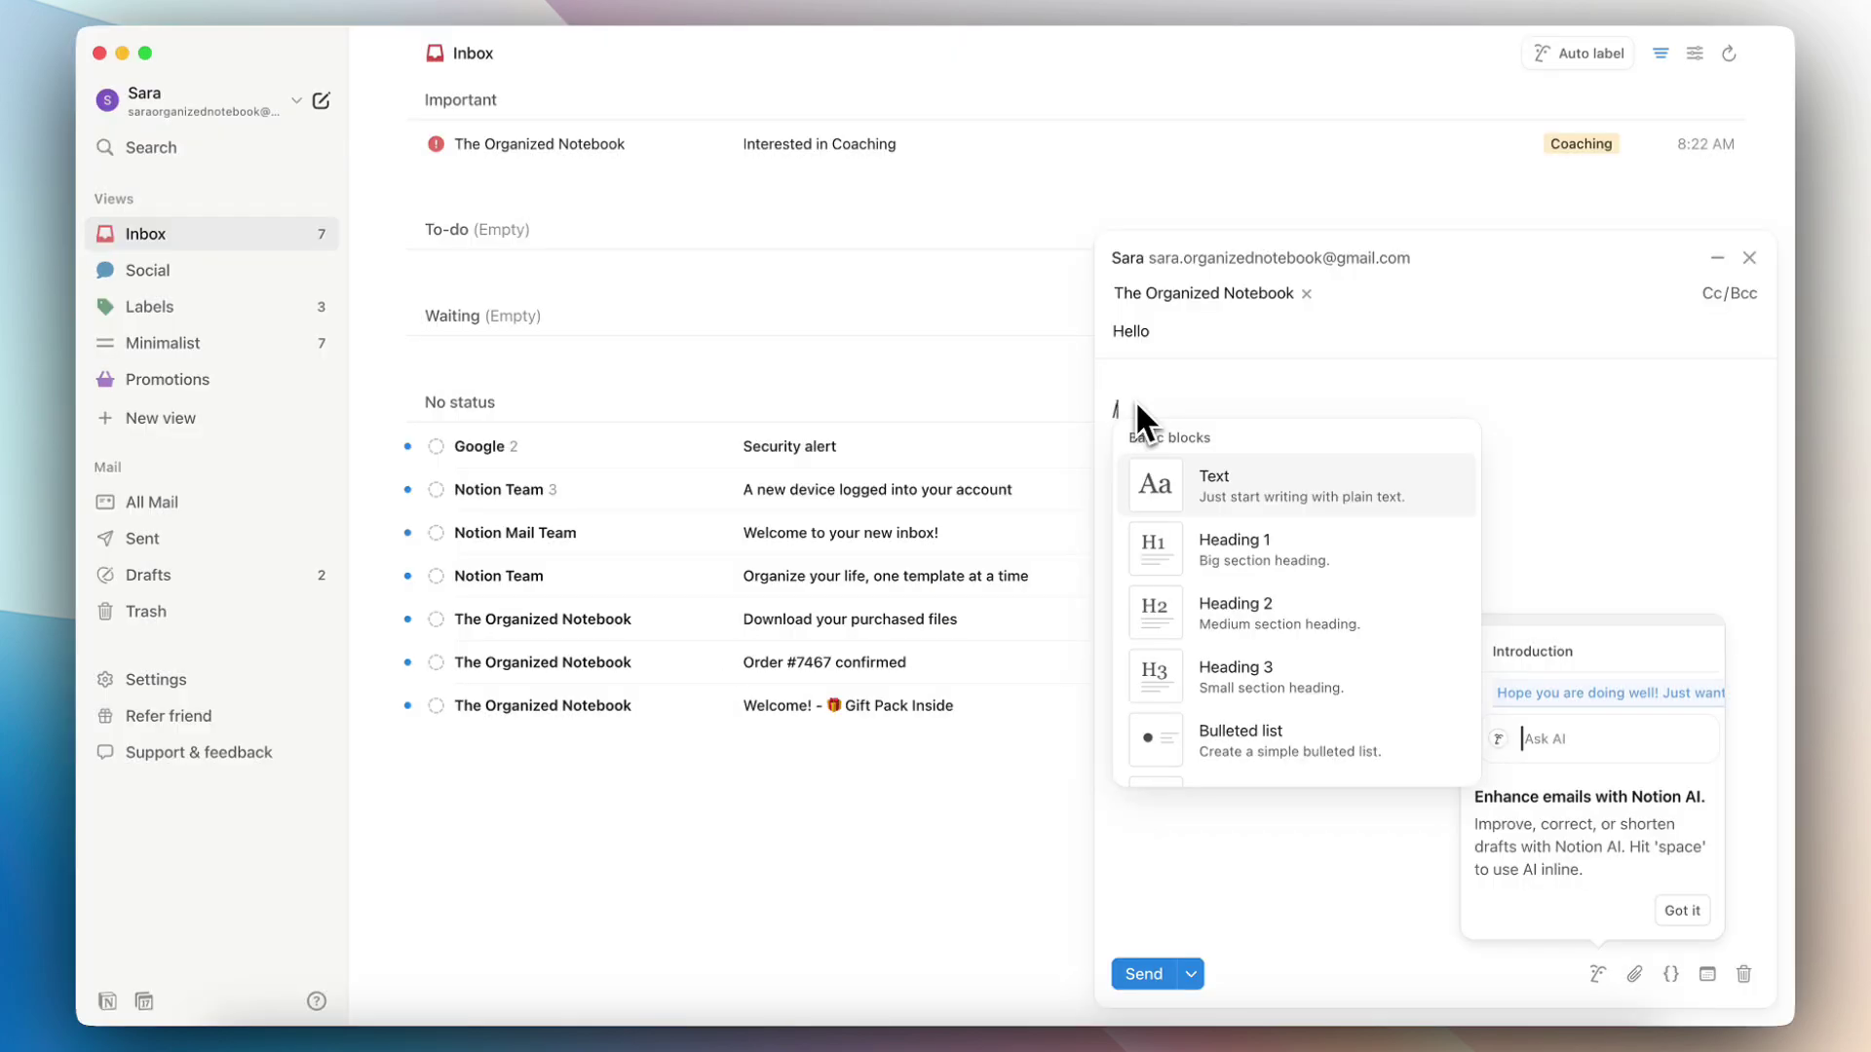
pyautogui.write('sc')
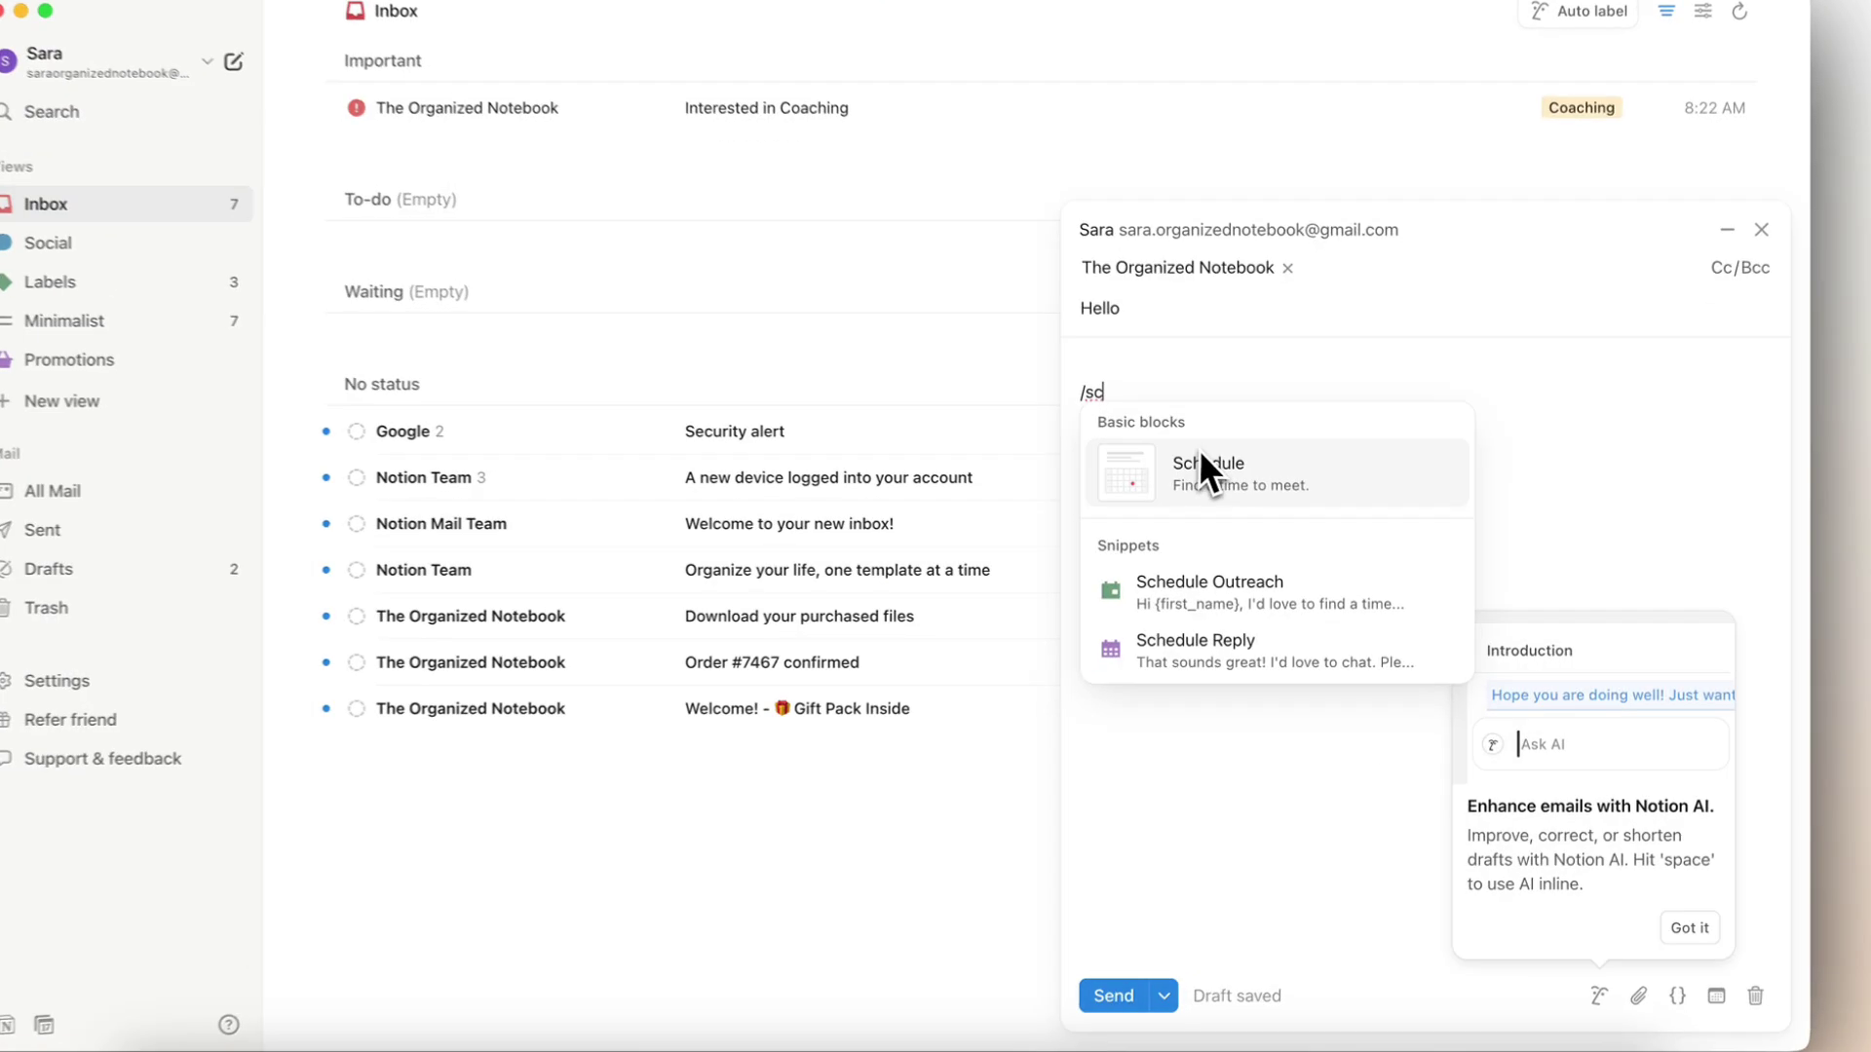
pyautogui.click(1200, 454)
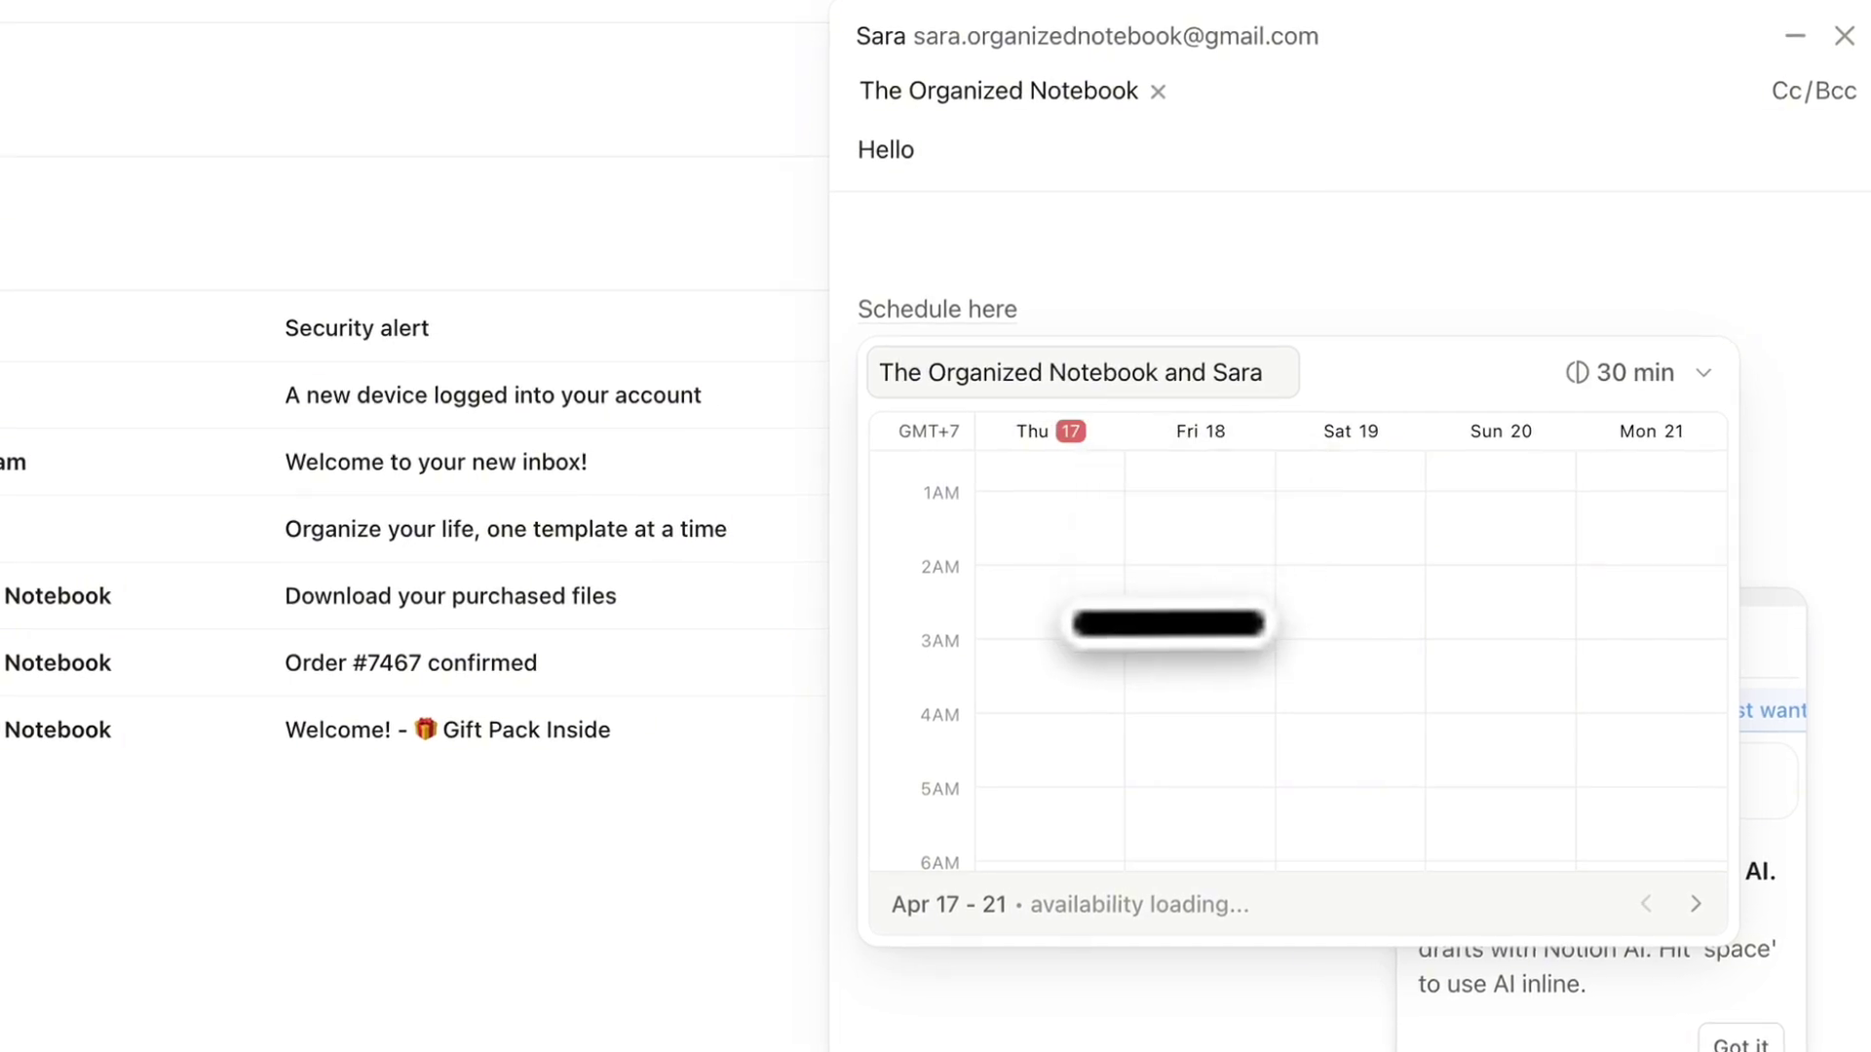
pyautogui.moveTo(1194, 551); pyautogui.dragTo(1205, 789)
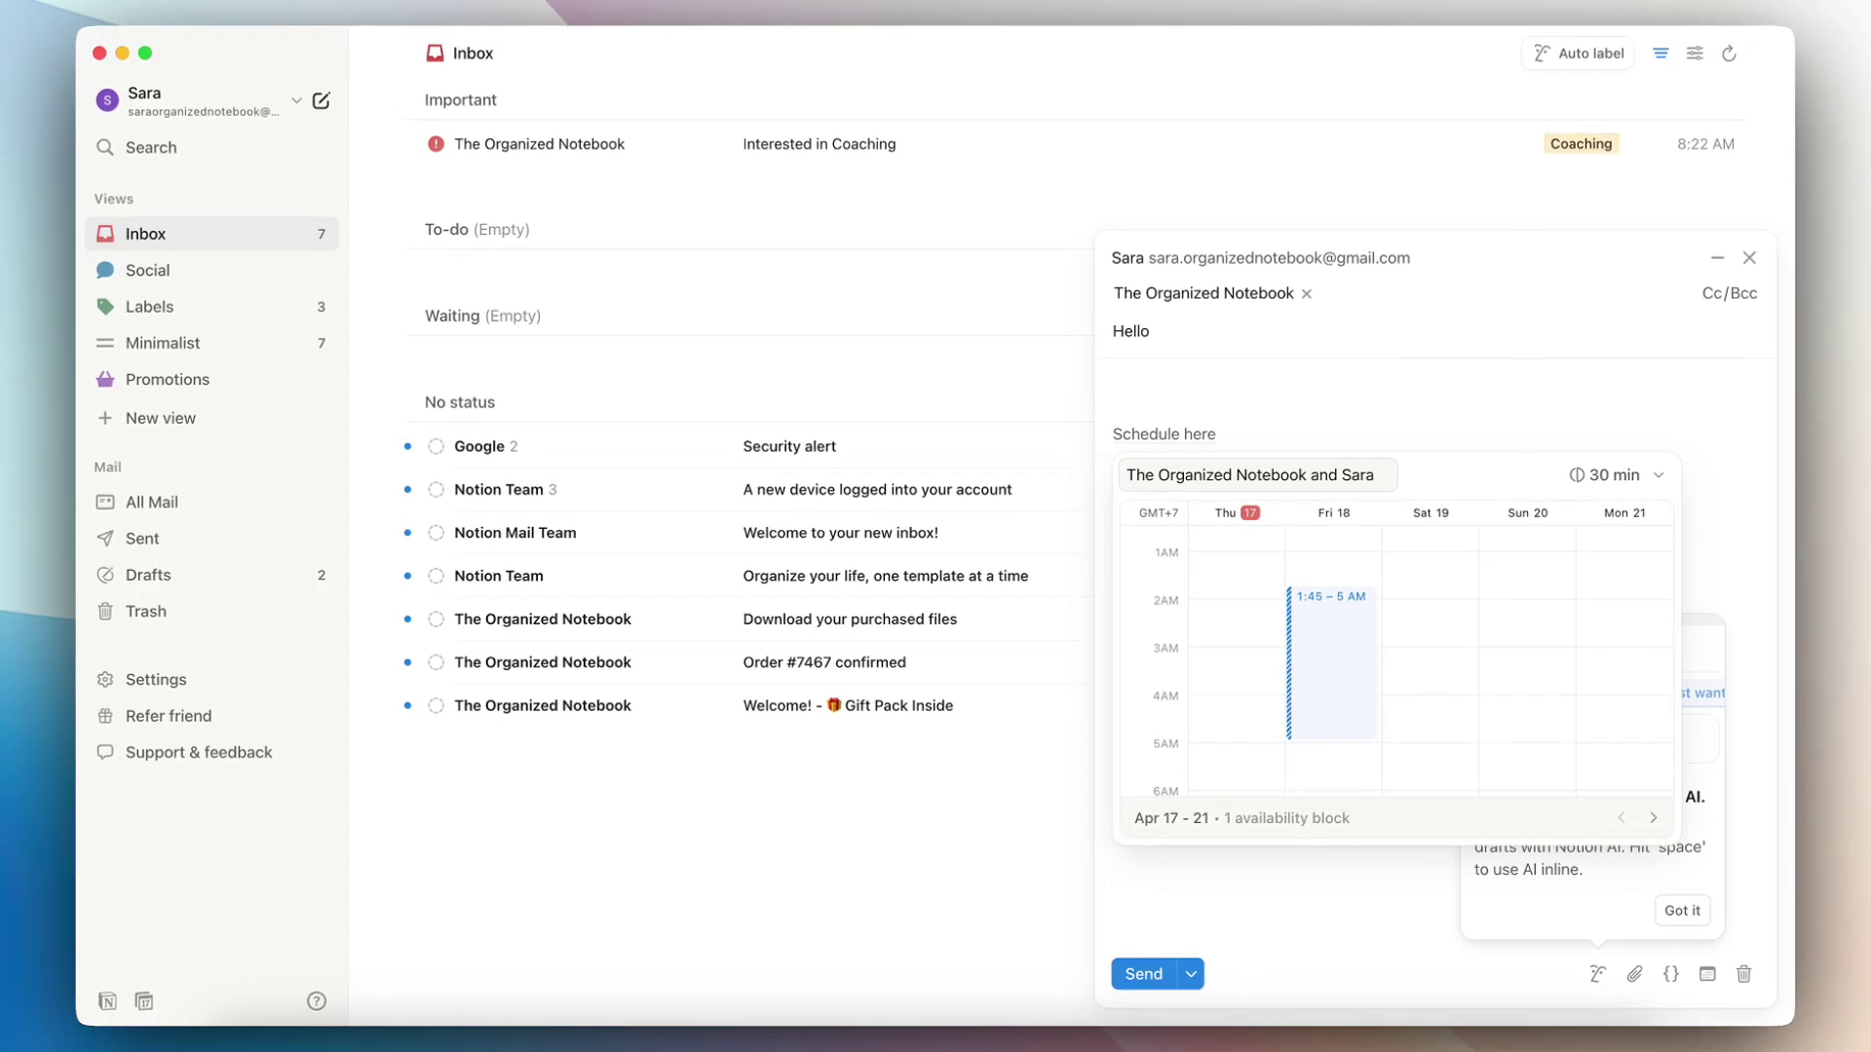
# Write "Hi! Let me know when you're available!" above the schedule link and add a second schedule link after that text
pyautogui.click(1372, 439)
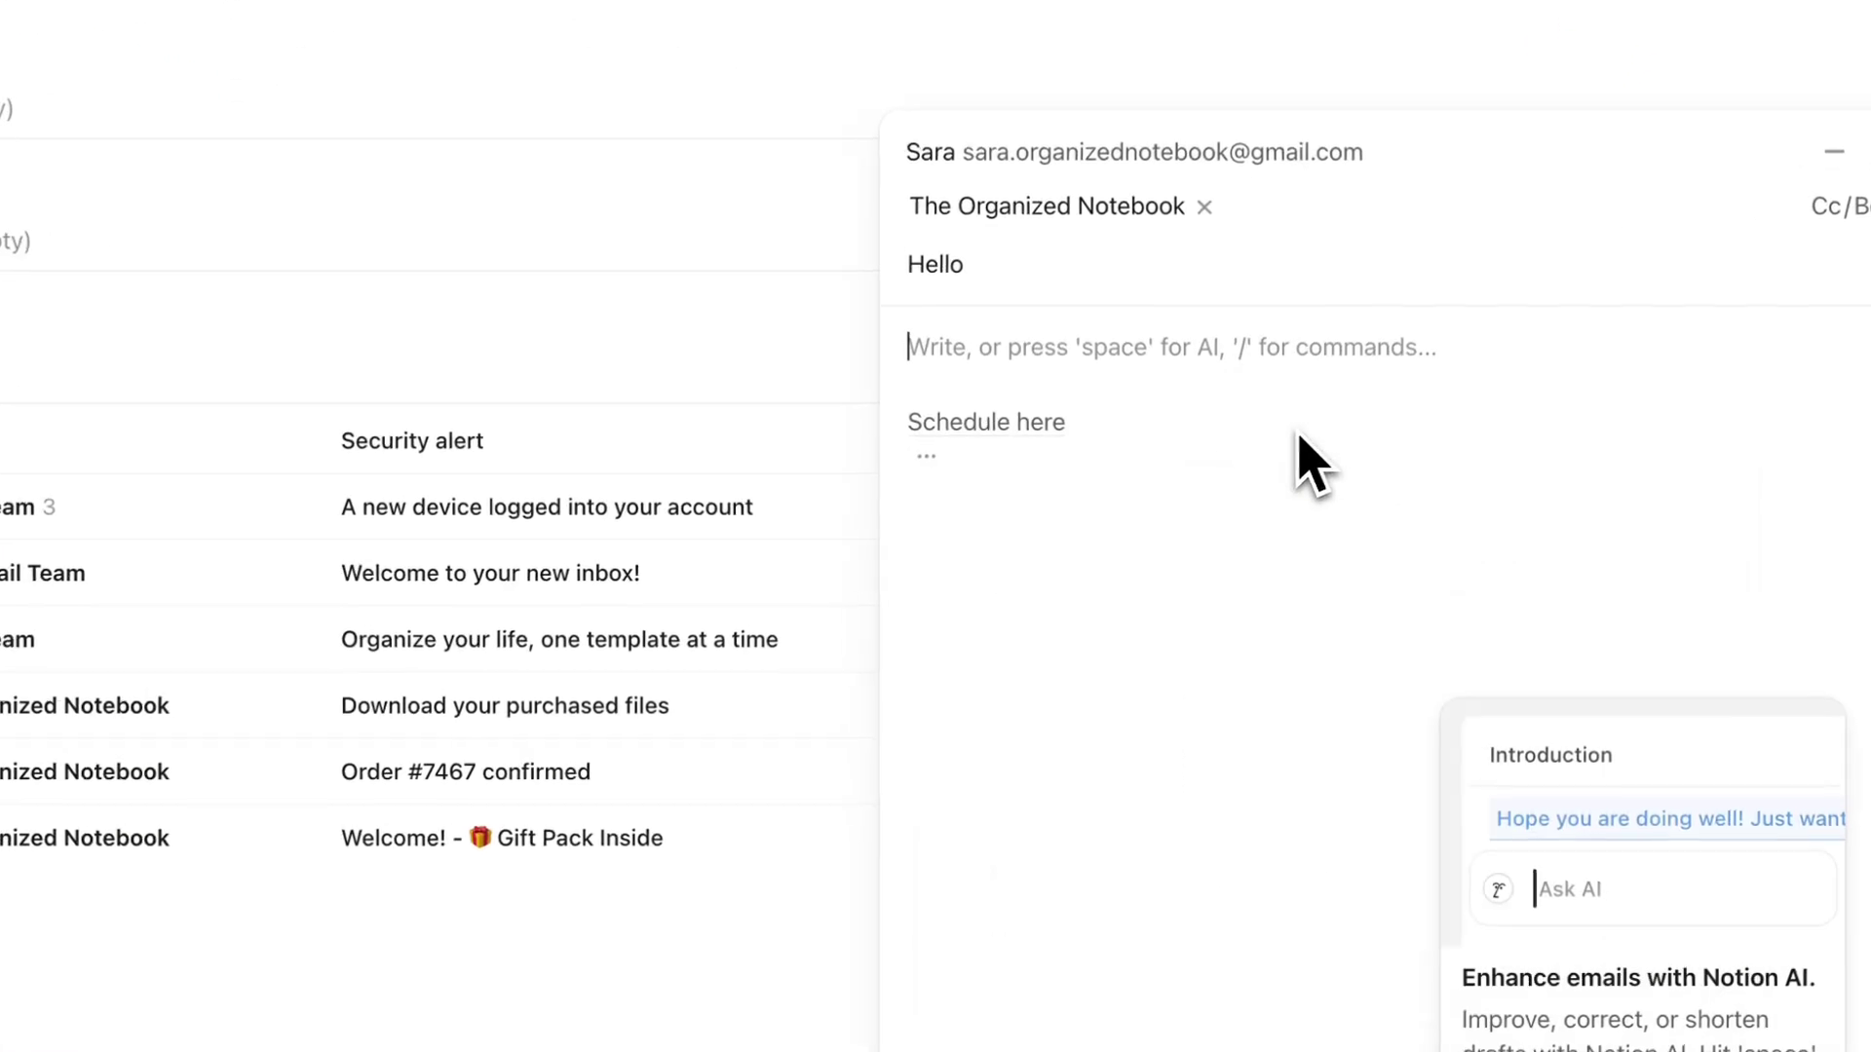
pyautogui.moveTo(1153, 437)
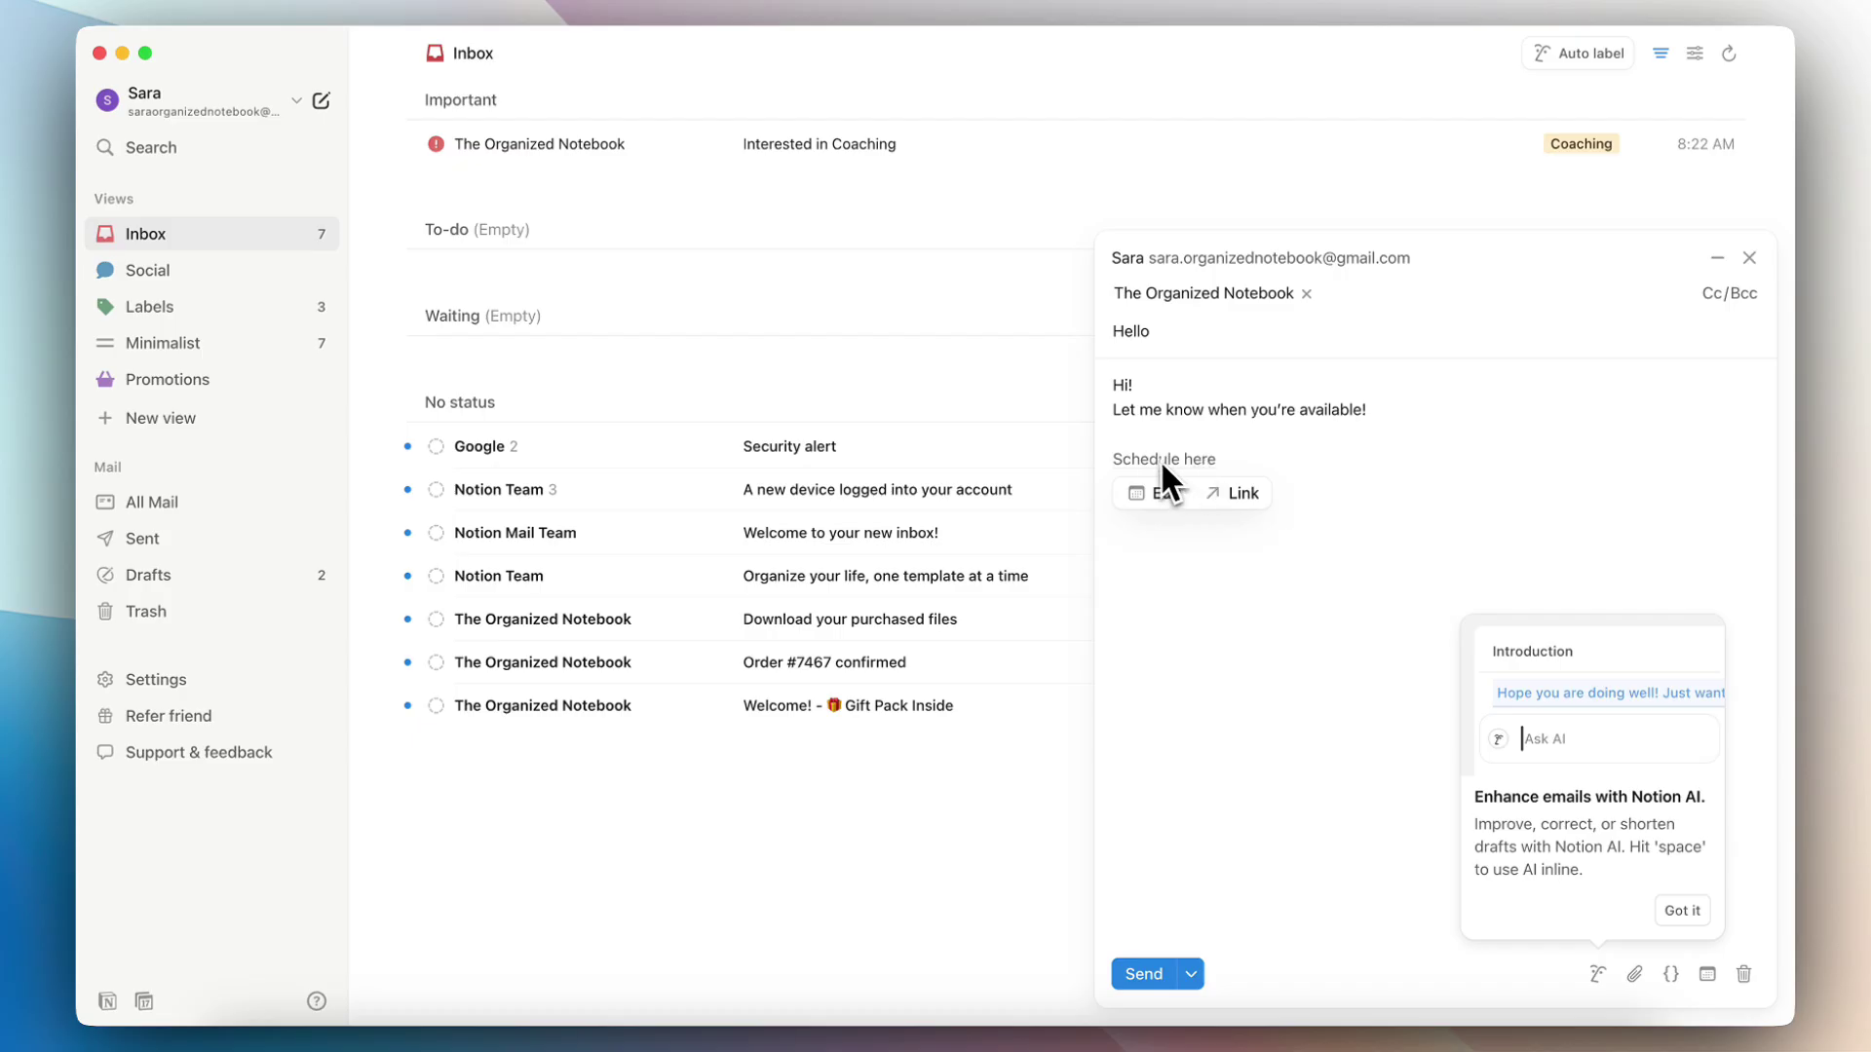
pyautogui.click(1707, 975)
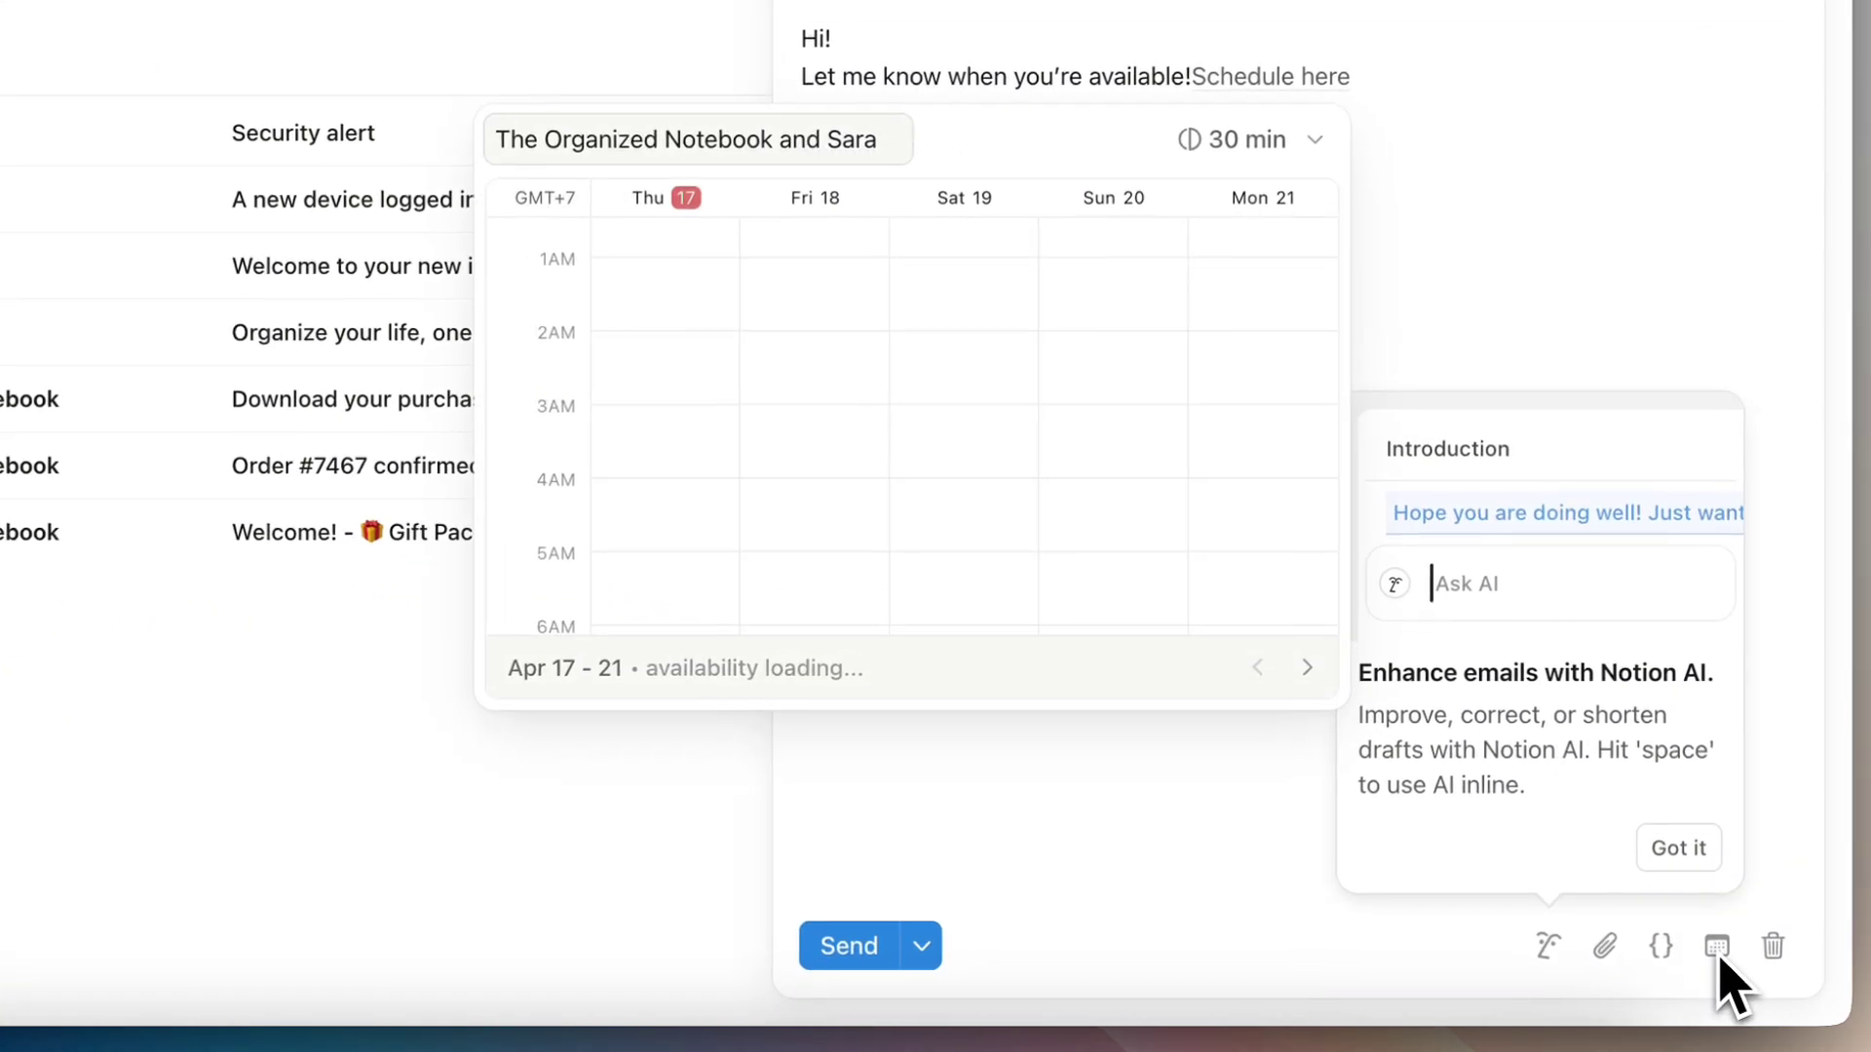
pyautogui.click(1719, 950)
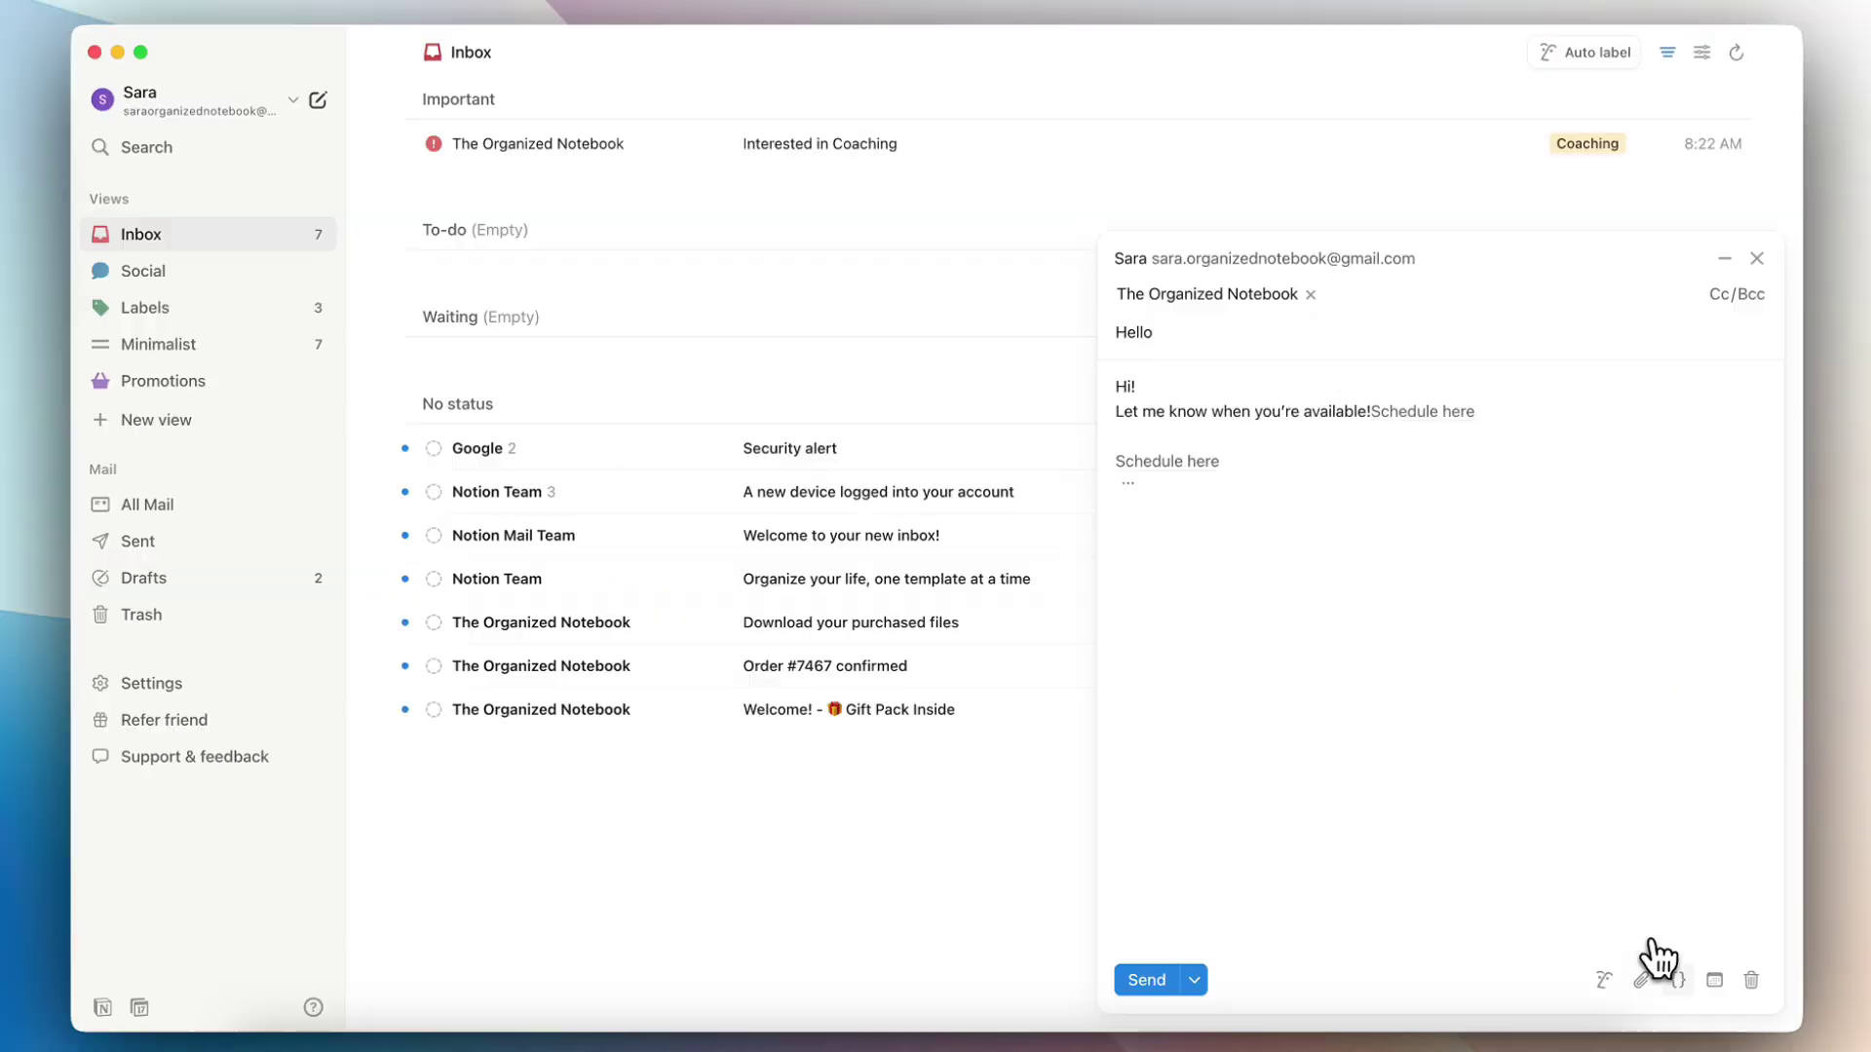
# Try inserting the Zoom Link snippet in the email body, and undo the insertion
pyautogui.click(1671, 974)
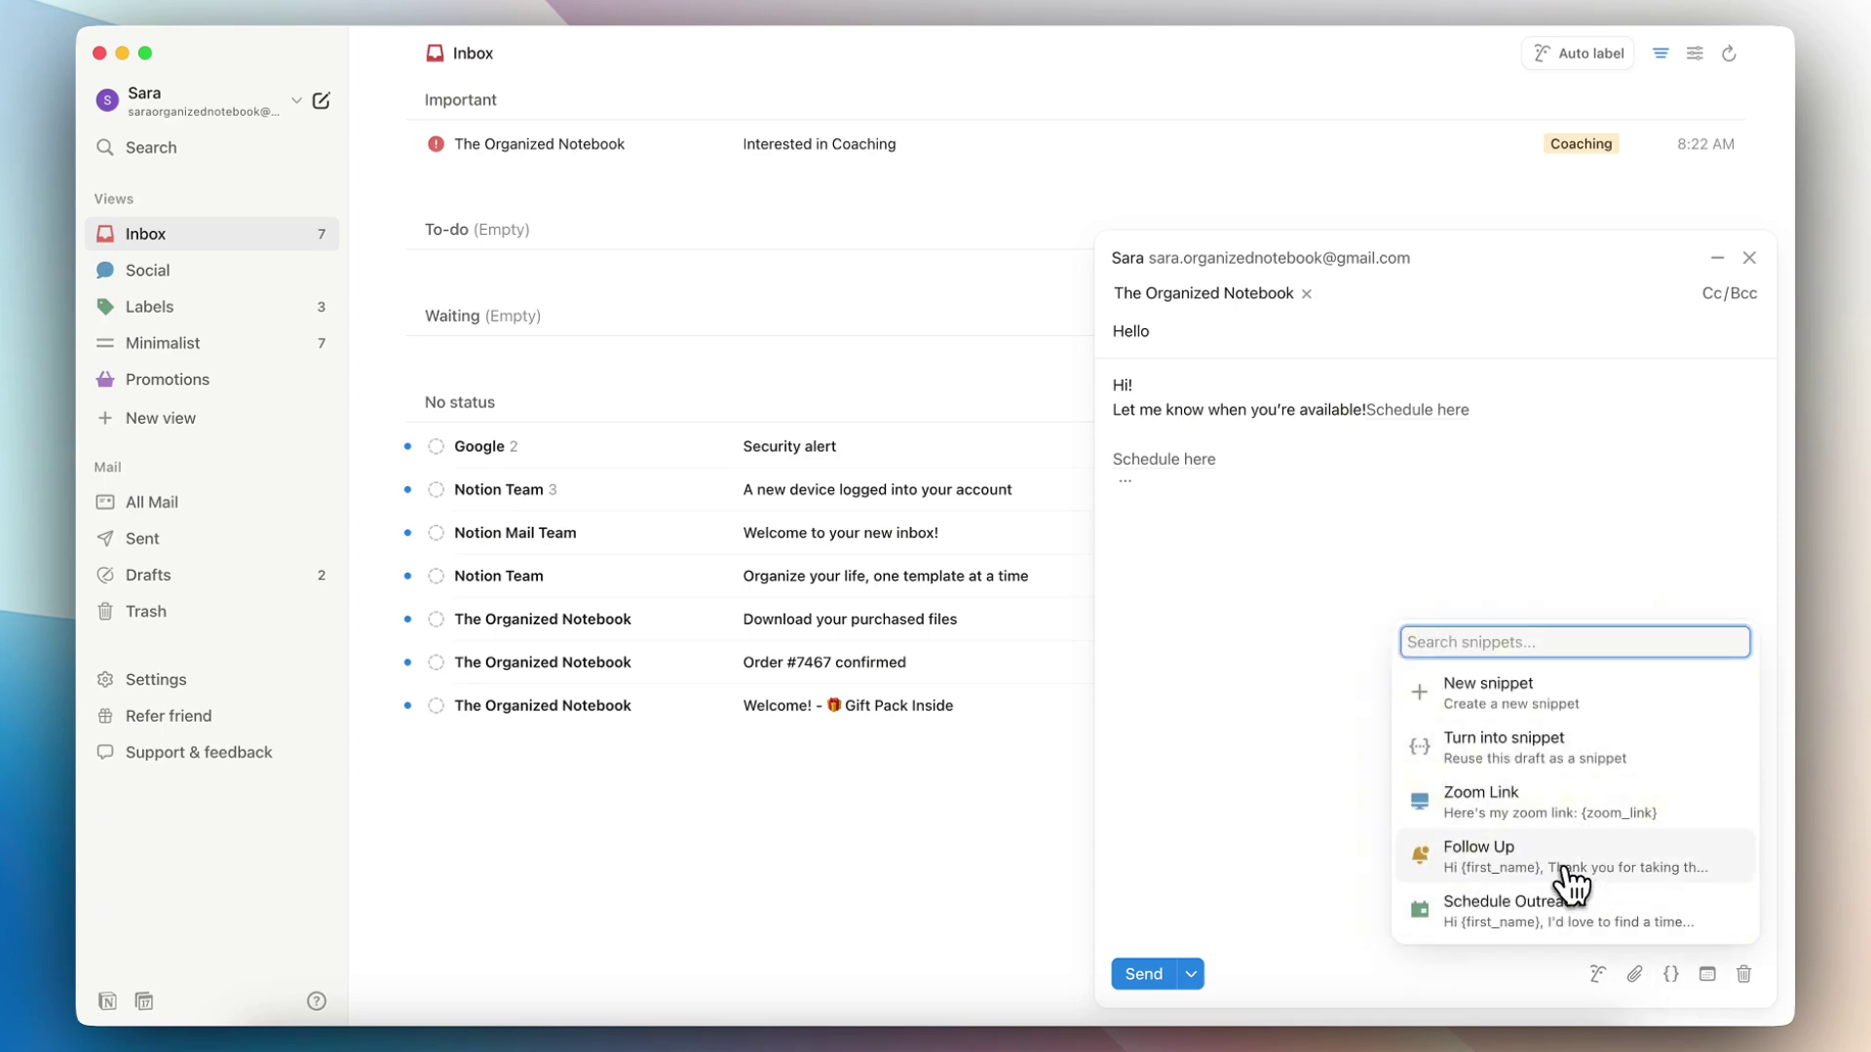
pyautogui.click(1569, 814)
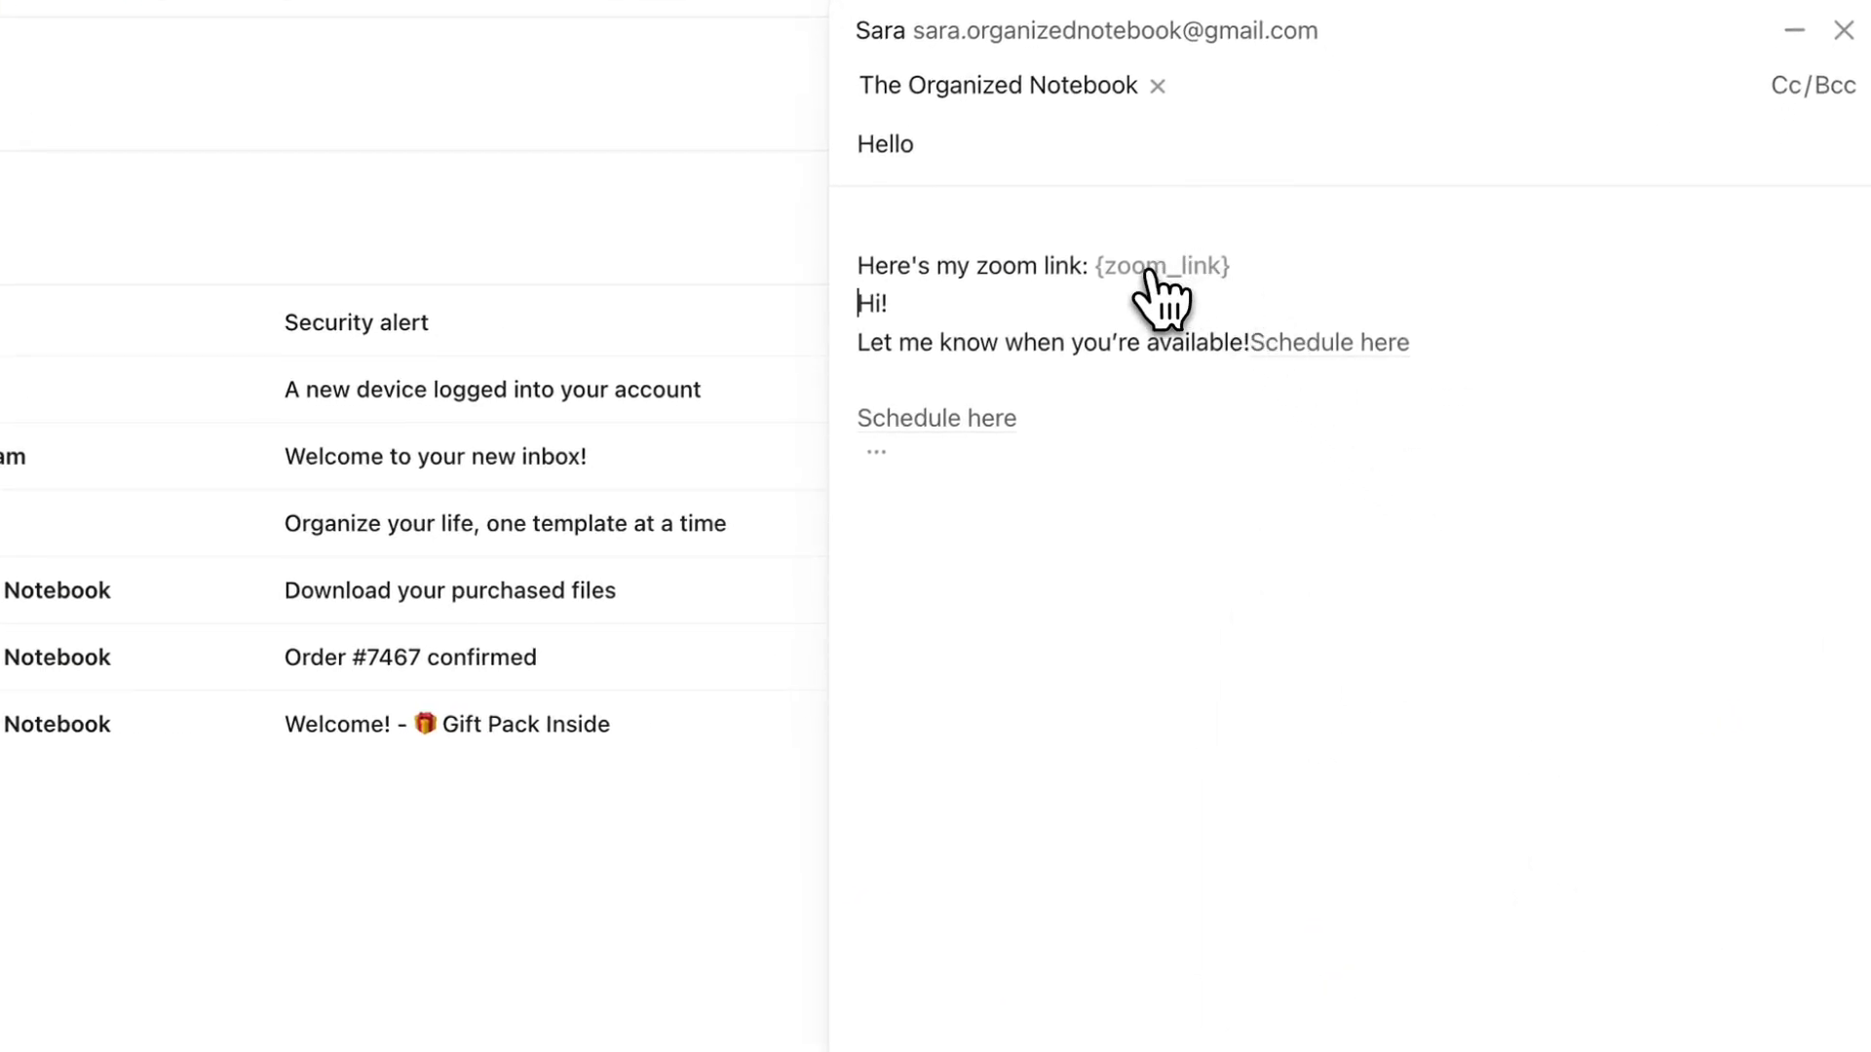
pyautogui.press('super+z')
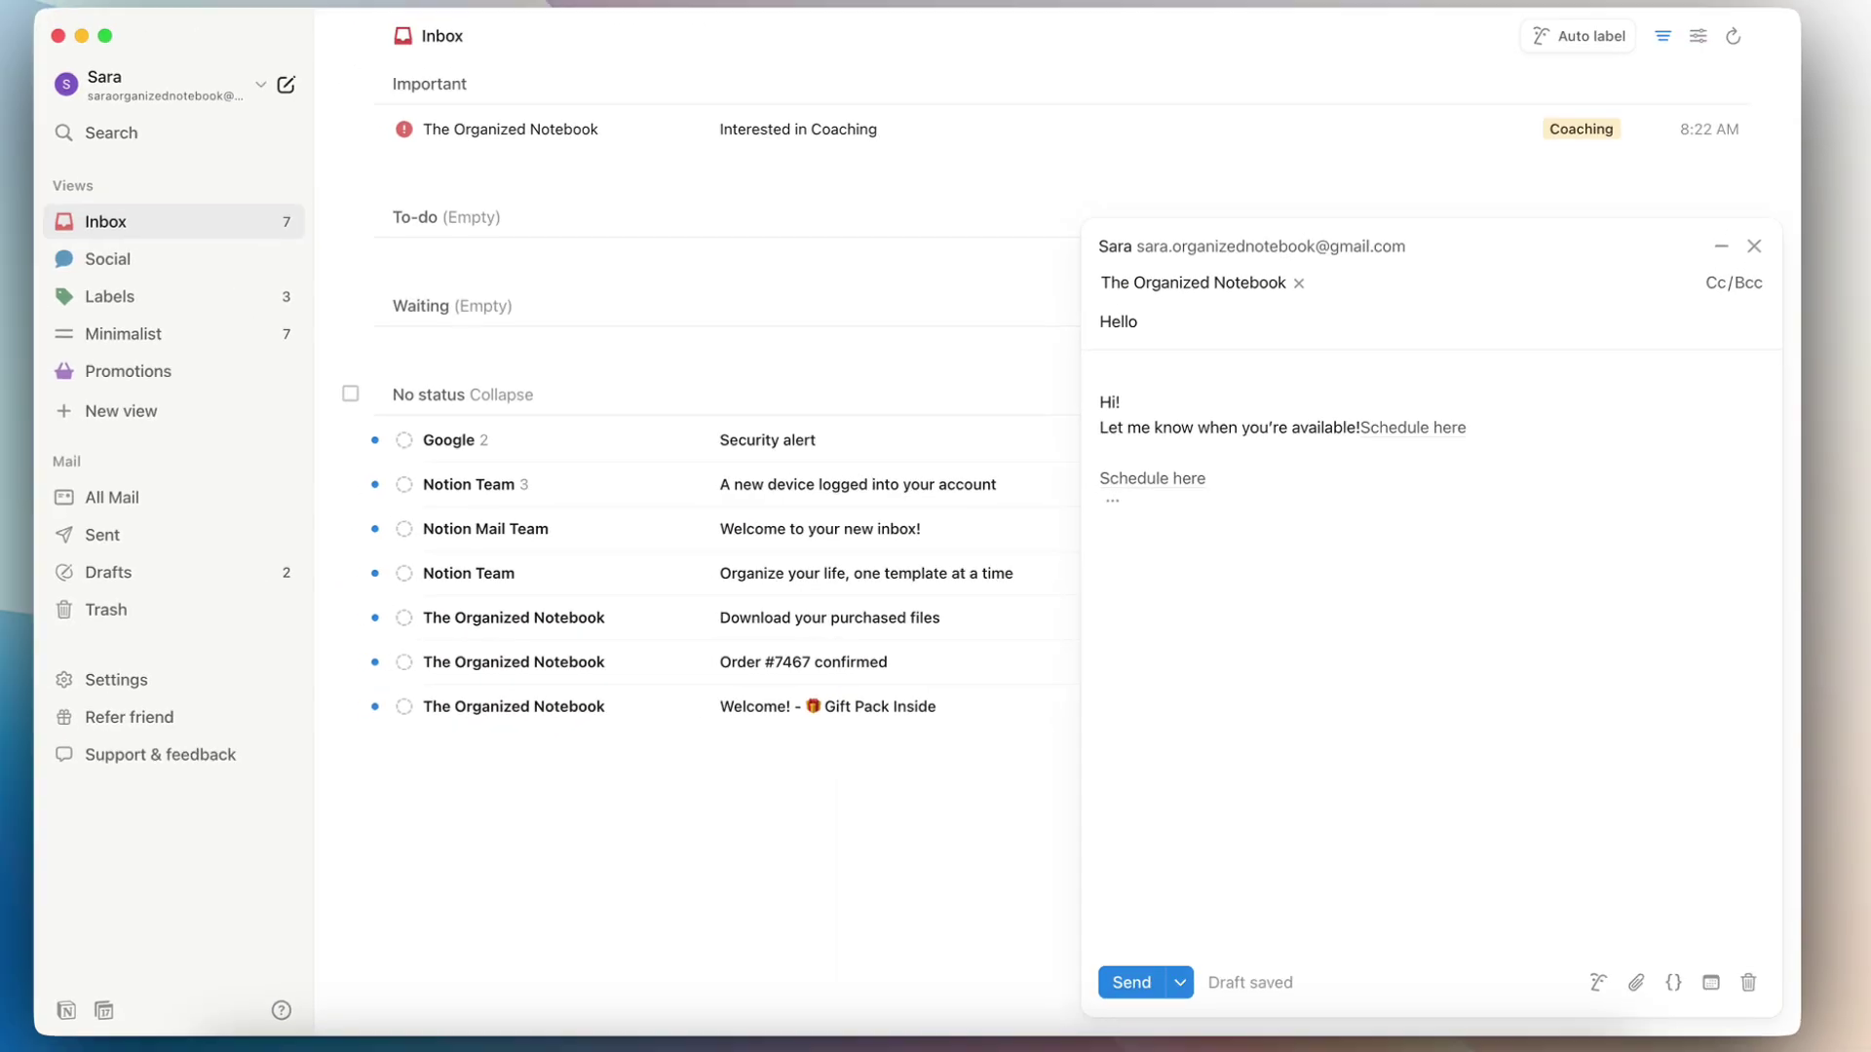
# Browse the snippets available through the email body's slash commands and filter them by "zoom"
pyautogui.write('/')
pyautogui.scroll(-10, 1214, 672)
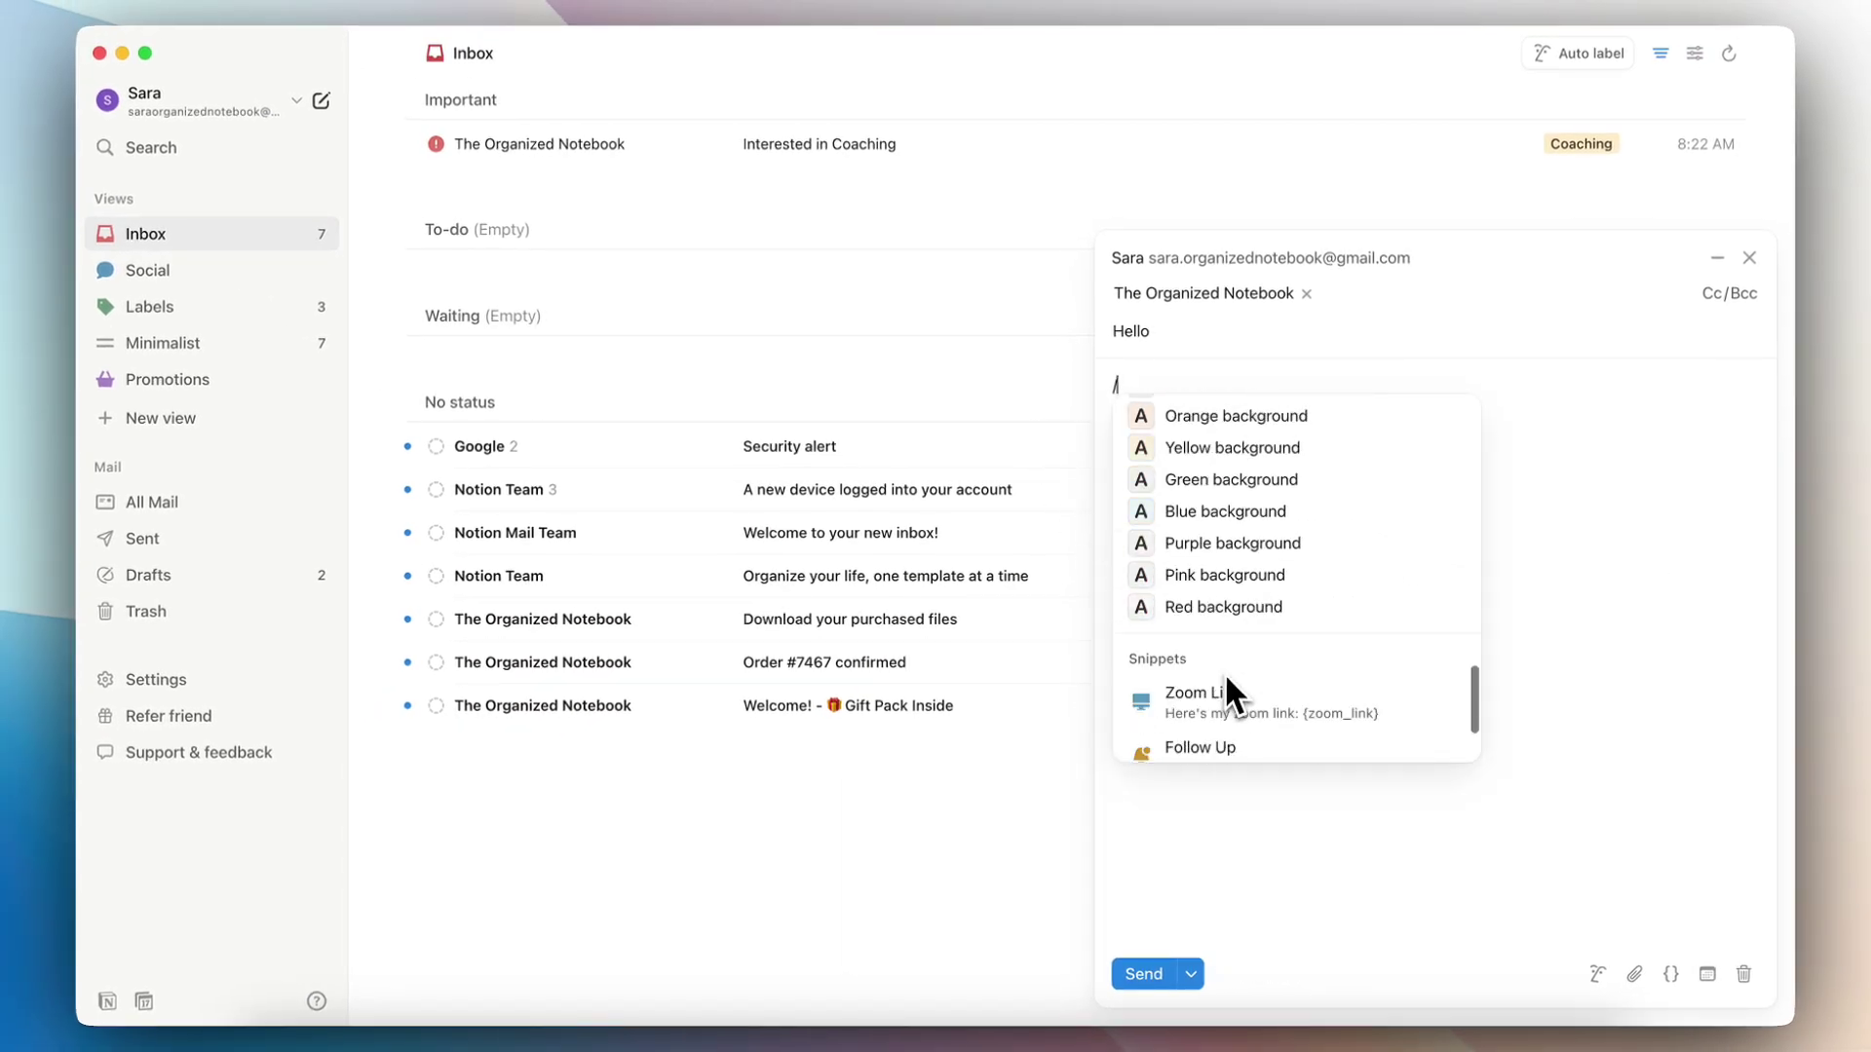
pyautogui.scroll(-3, 1225, 682)
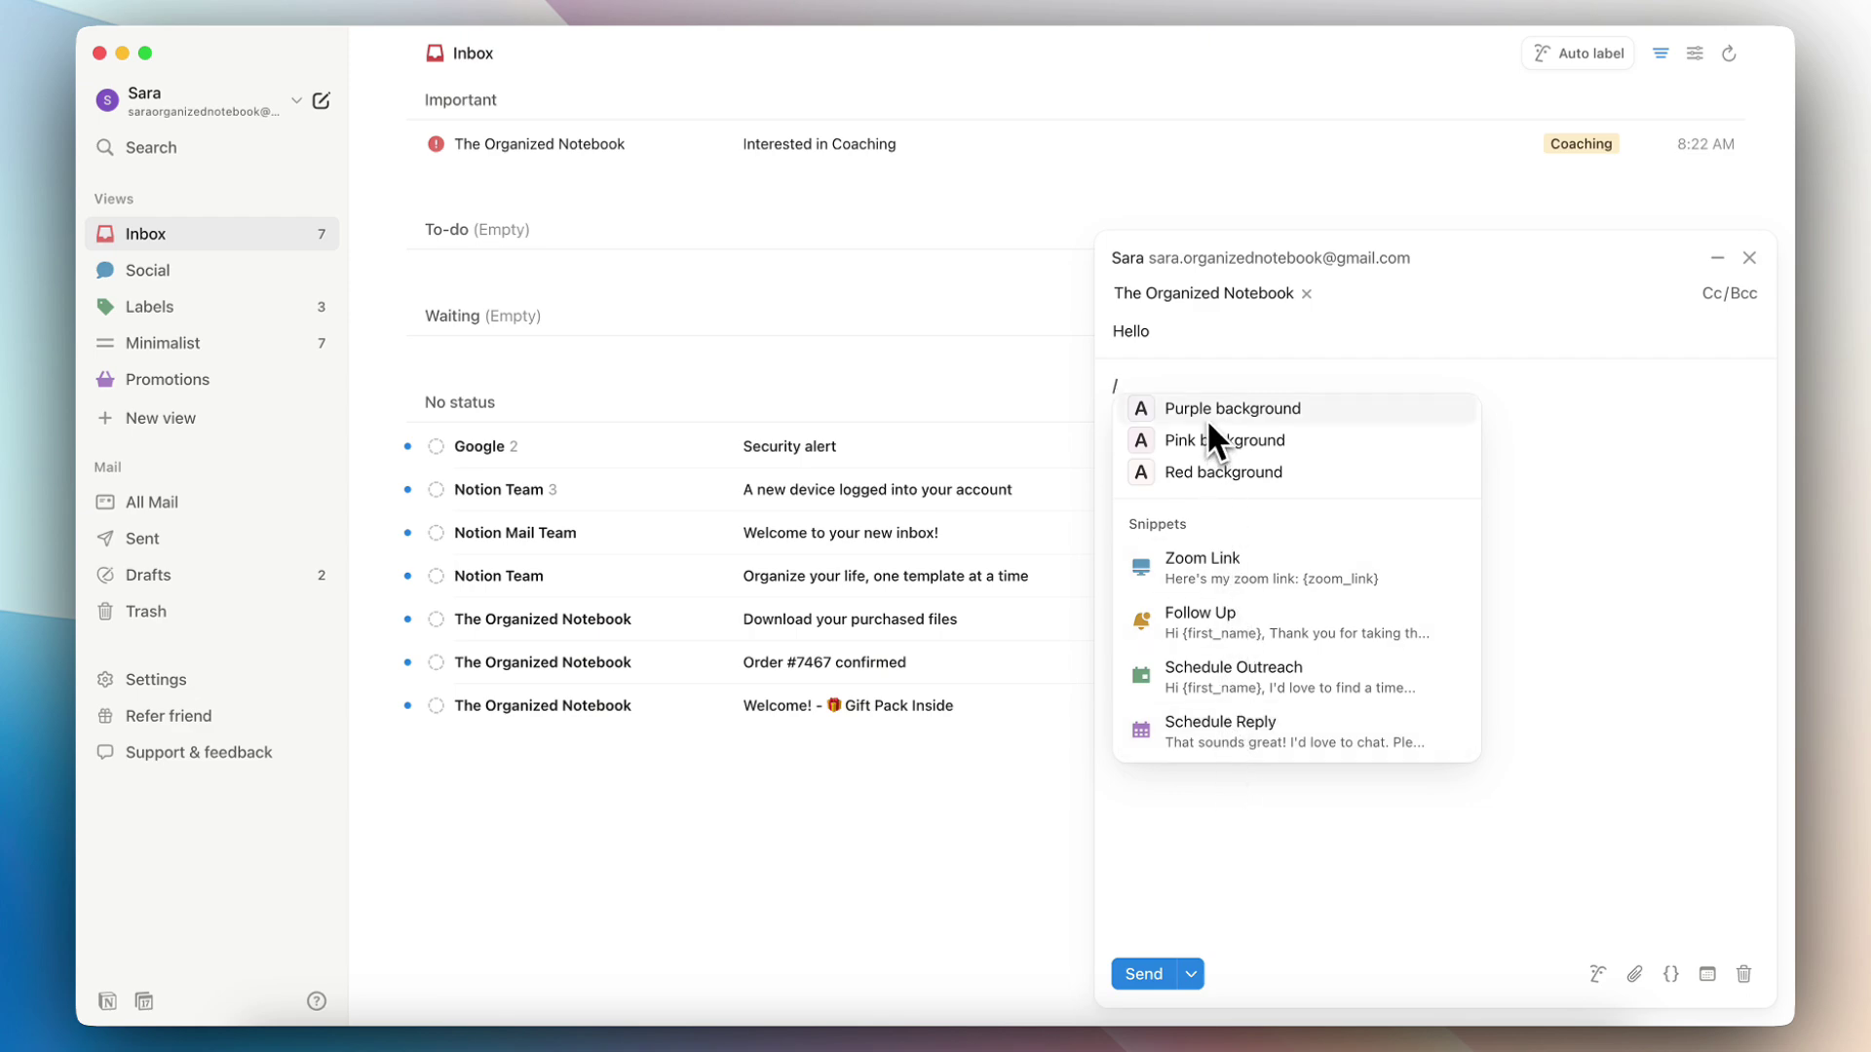
pyautogui.write('zoom')
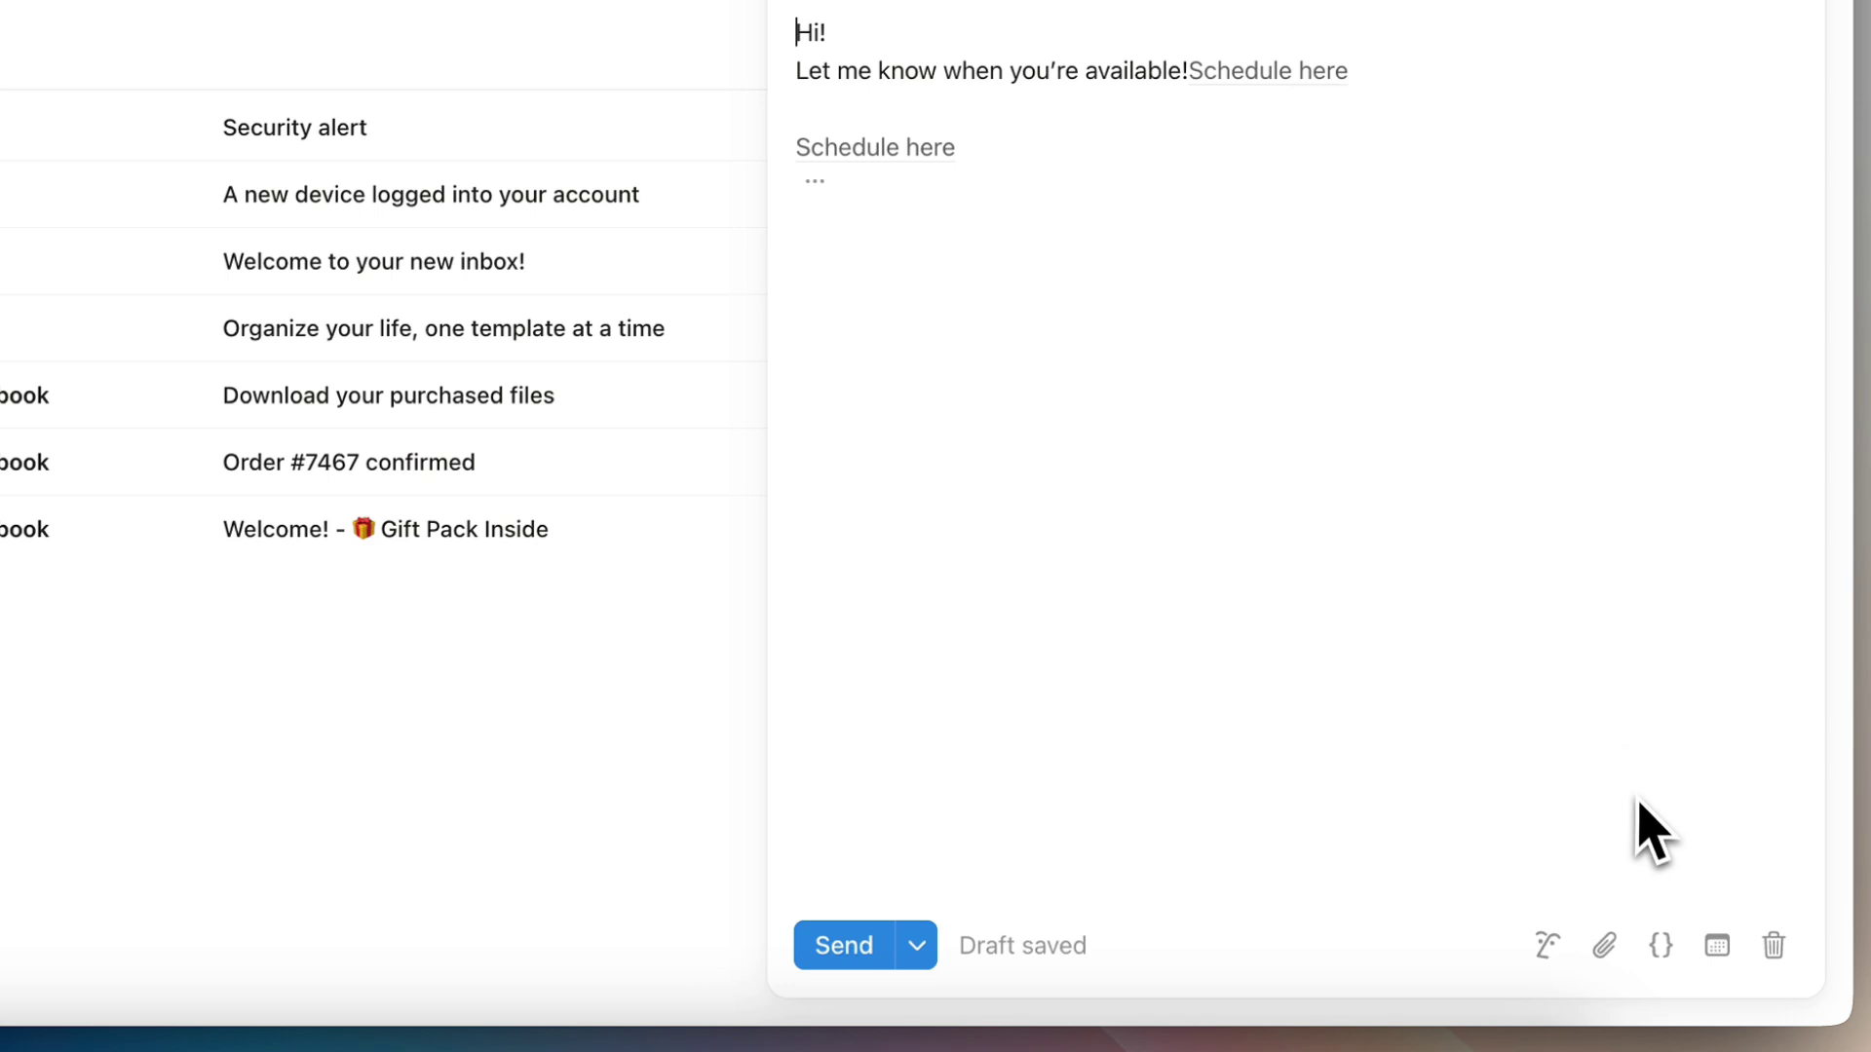
# Start a new snippet with the shortcut "discovery-call" and insert the first_name variable in its content
pyautogui.click(1660, 950)
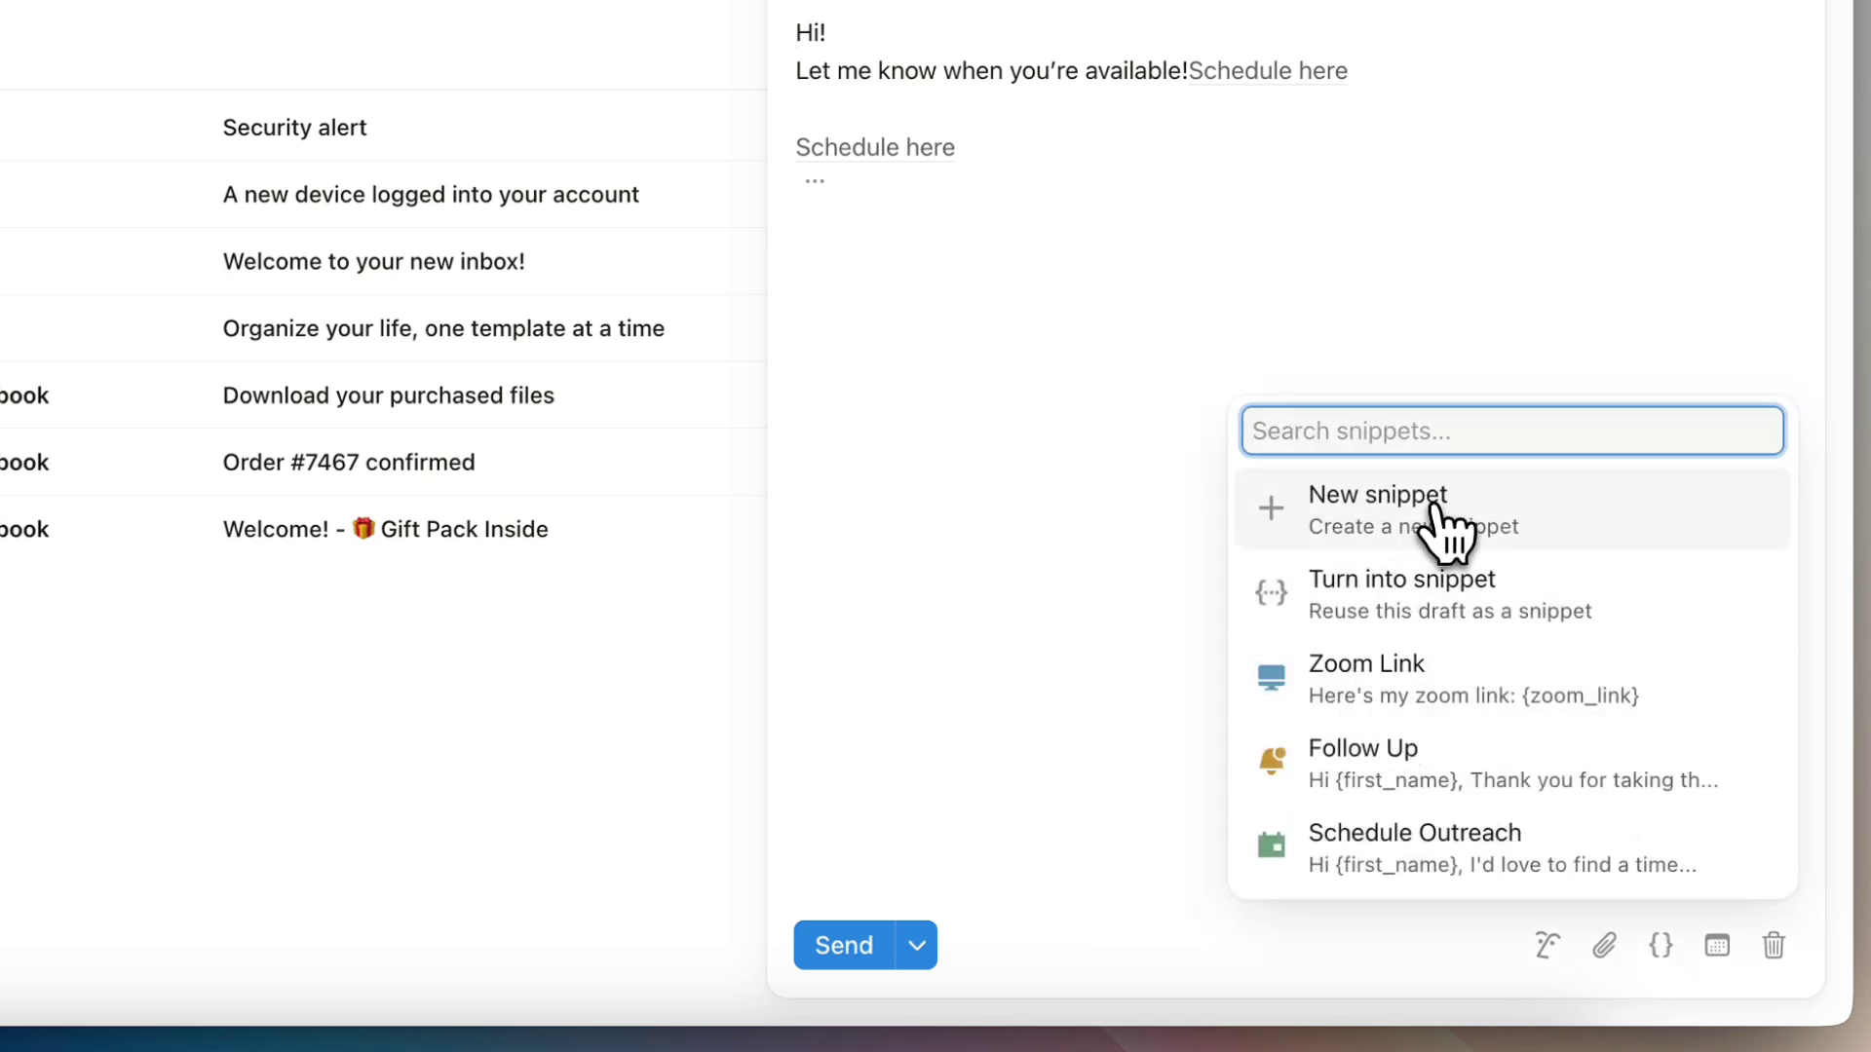
pyautogui.click(1497, 565)
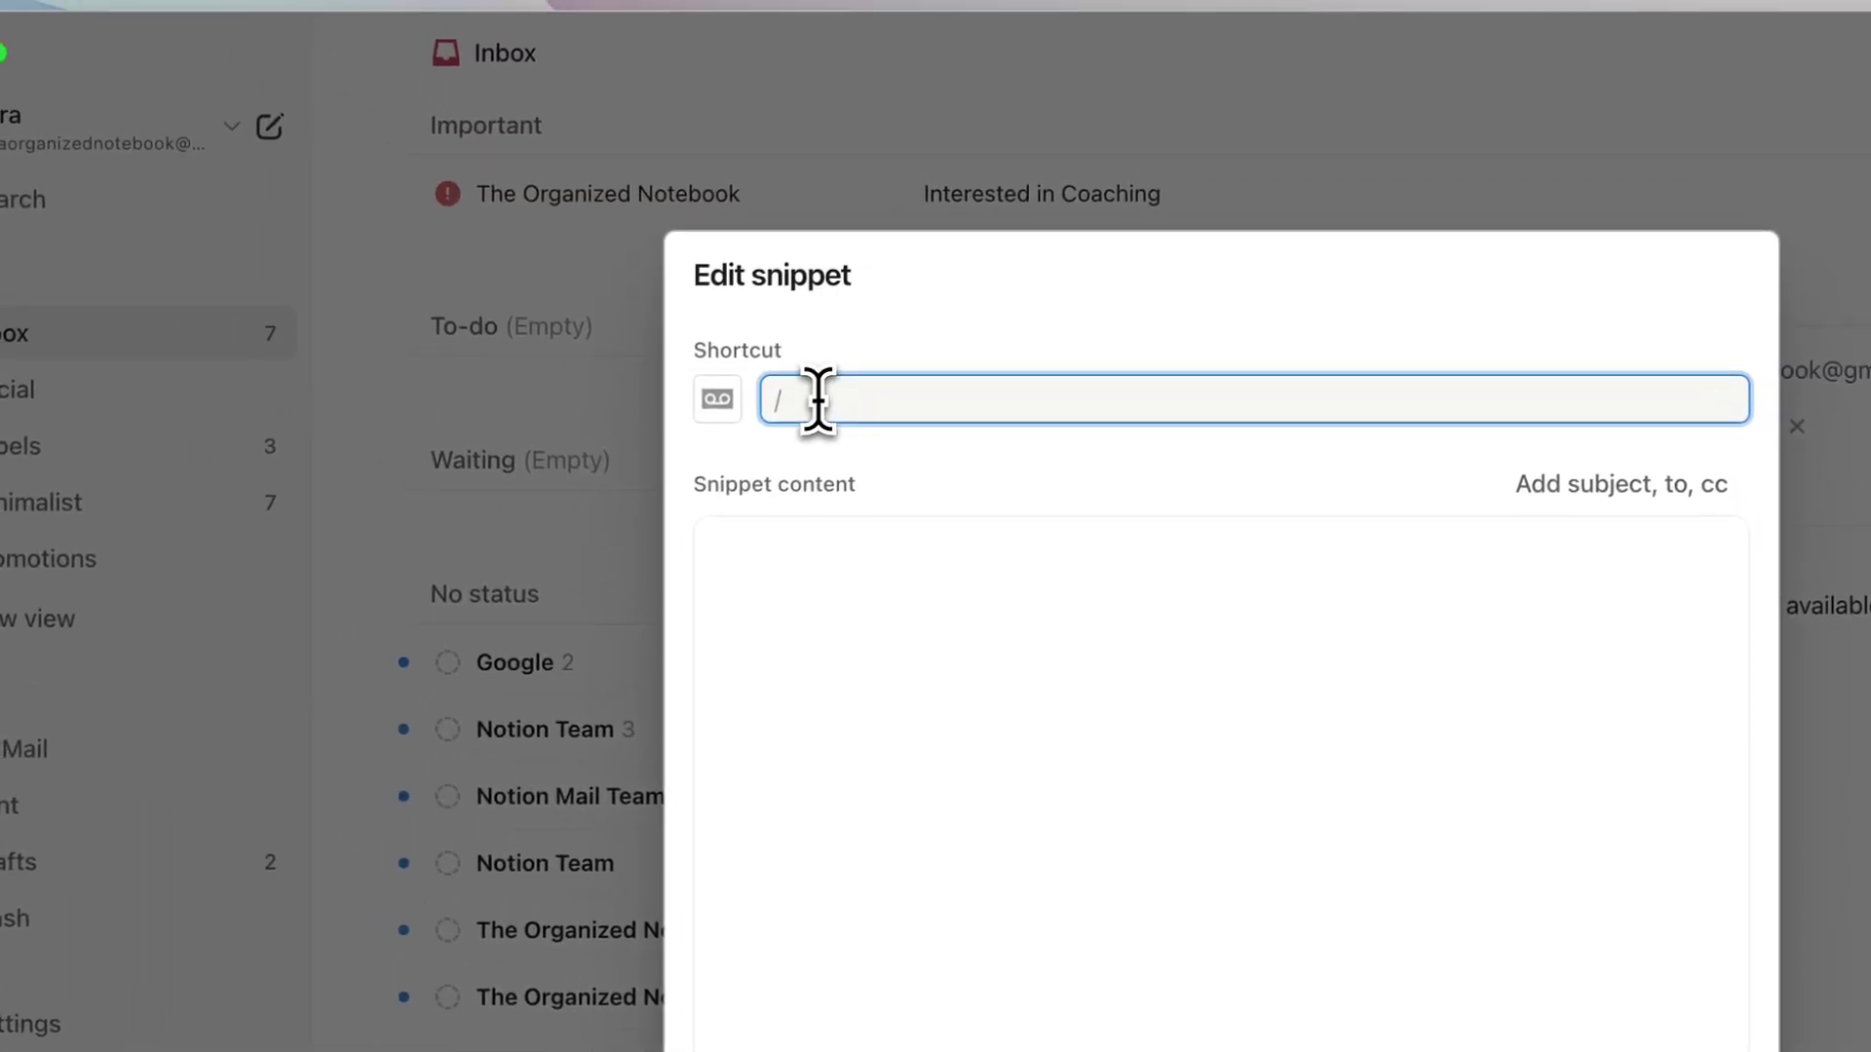
pyautogui.write('discovery-call')
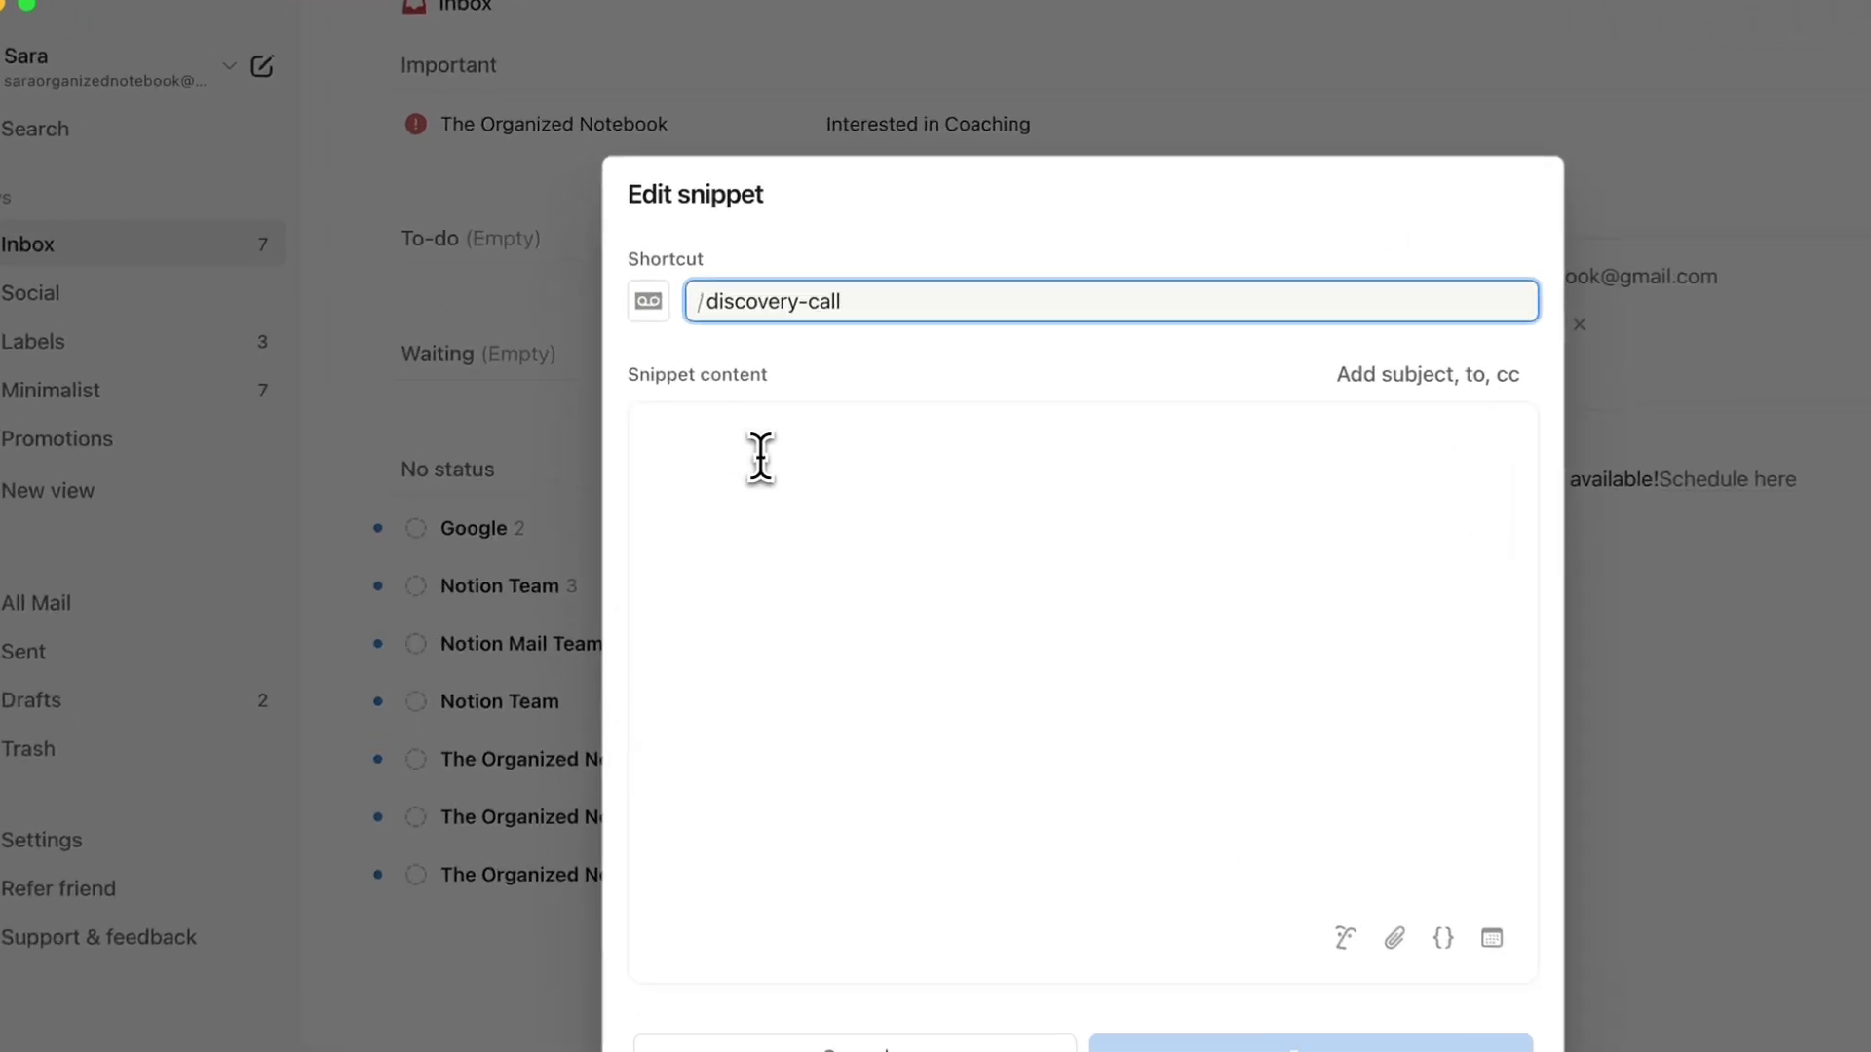
pyautogui.click(691, 410)
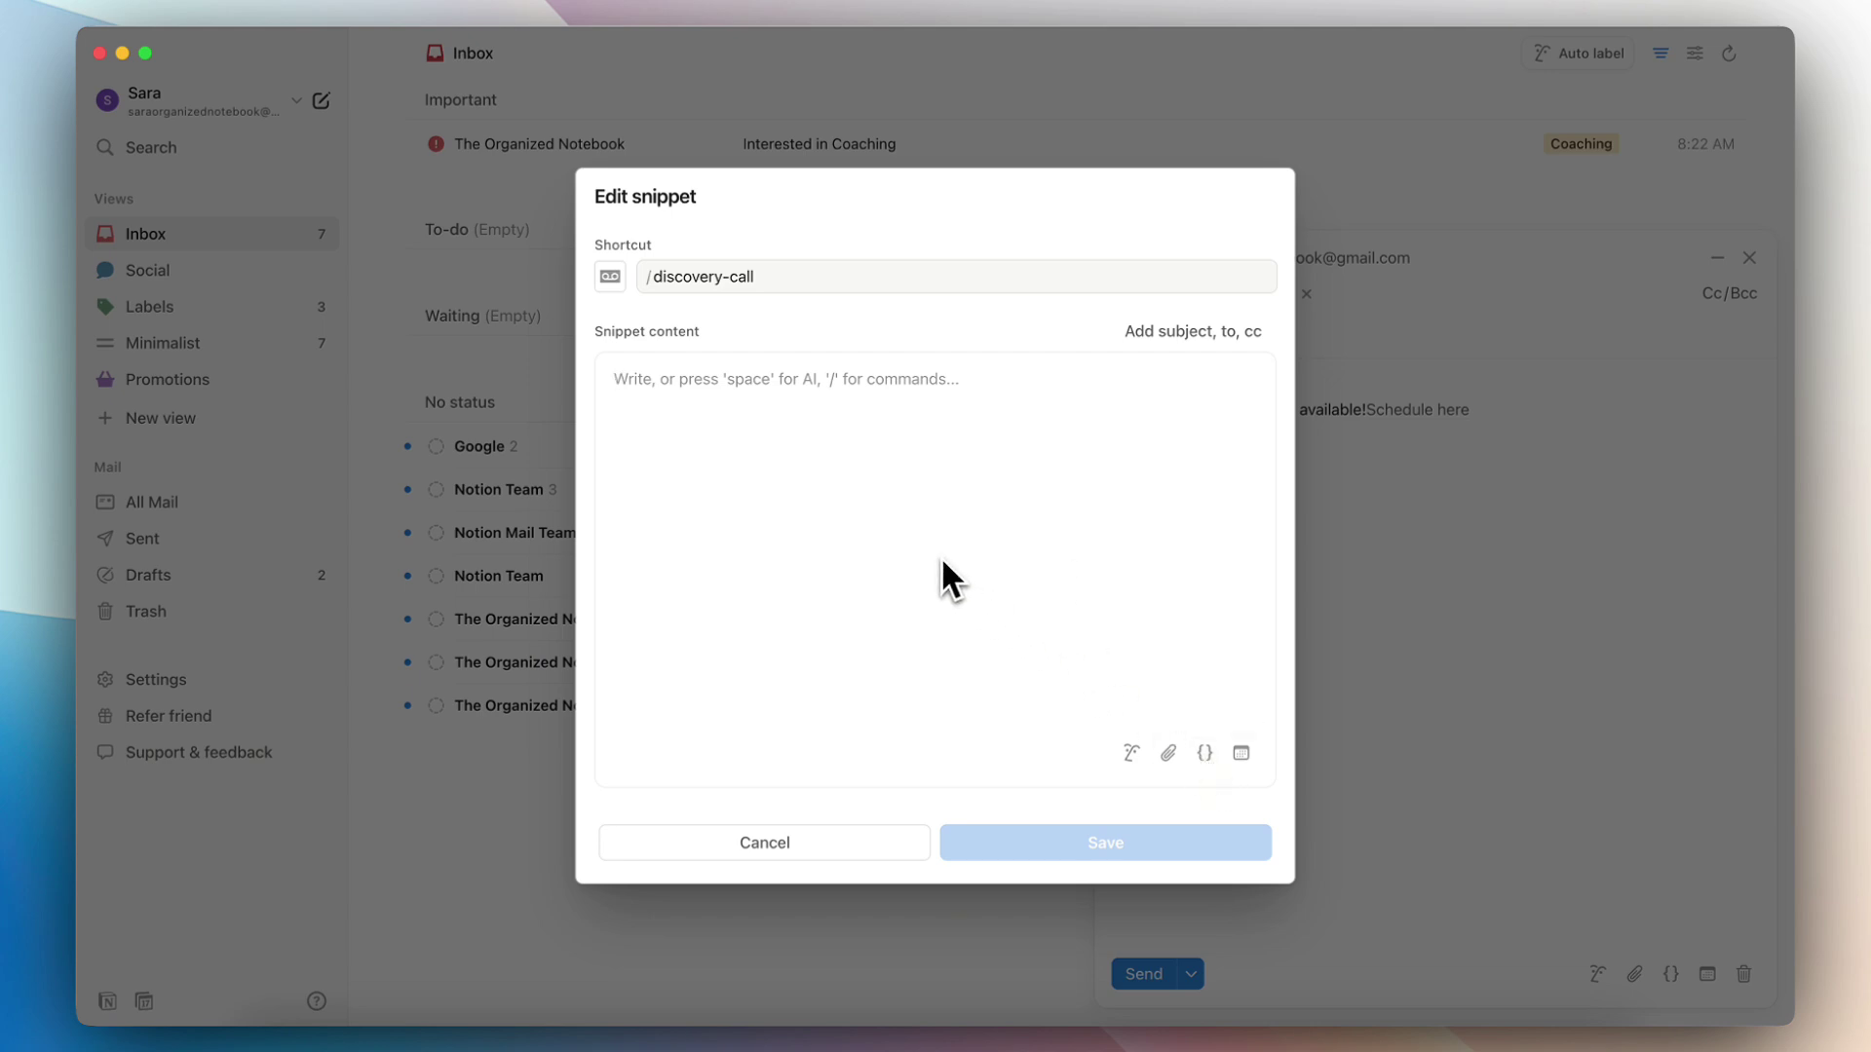
pyautogui.write('{')
pyautogui.click(769, 414)
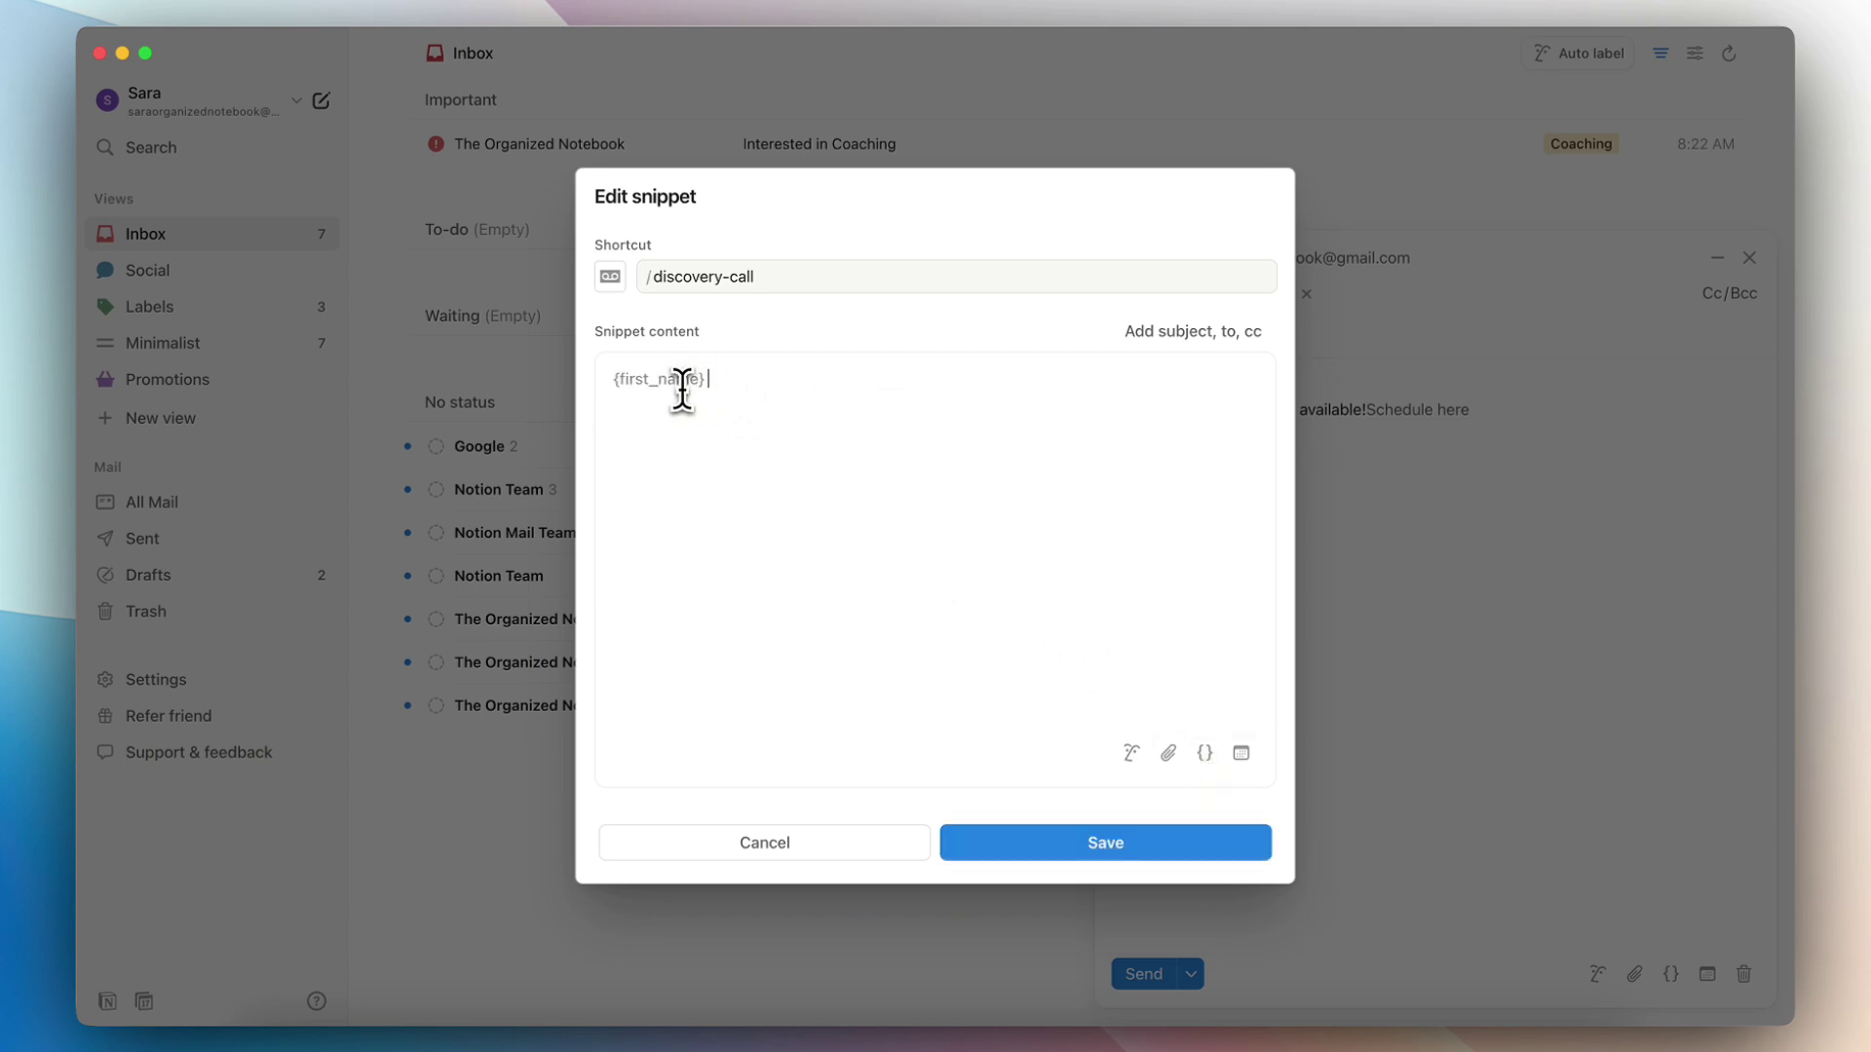
# Clear the snippet's content and discard the "discovery-call" snippet
pyautogui.press('BackSpace')
pyautogui.click(858, 843)
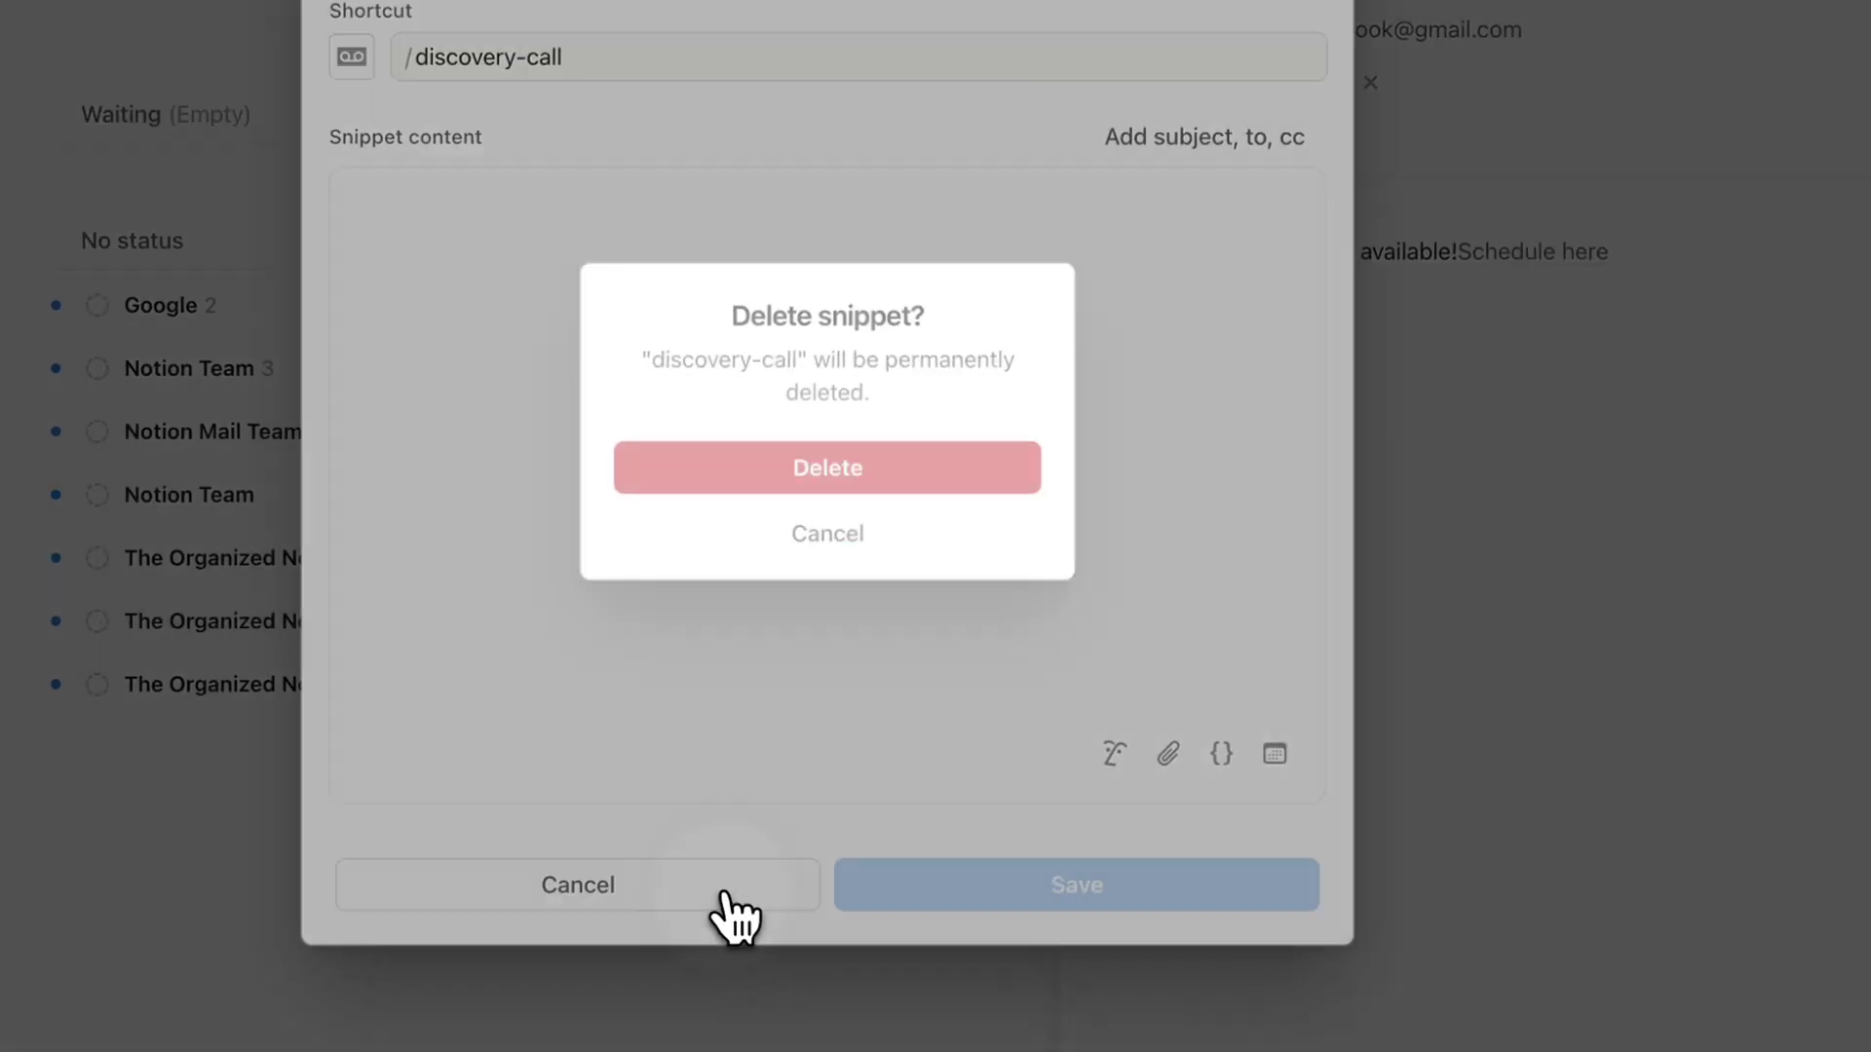
pyautogui.click(877, 473)
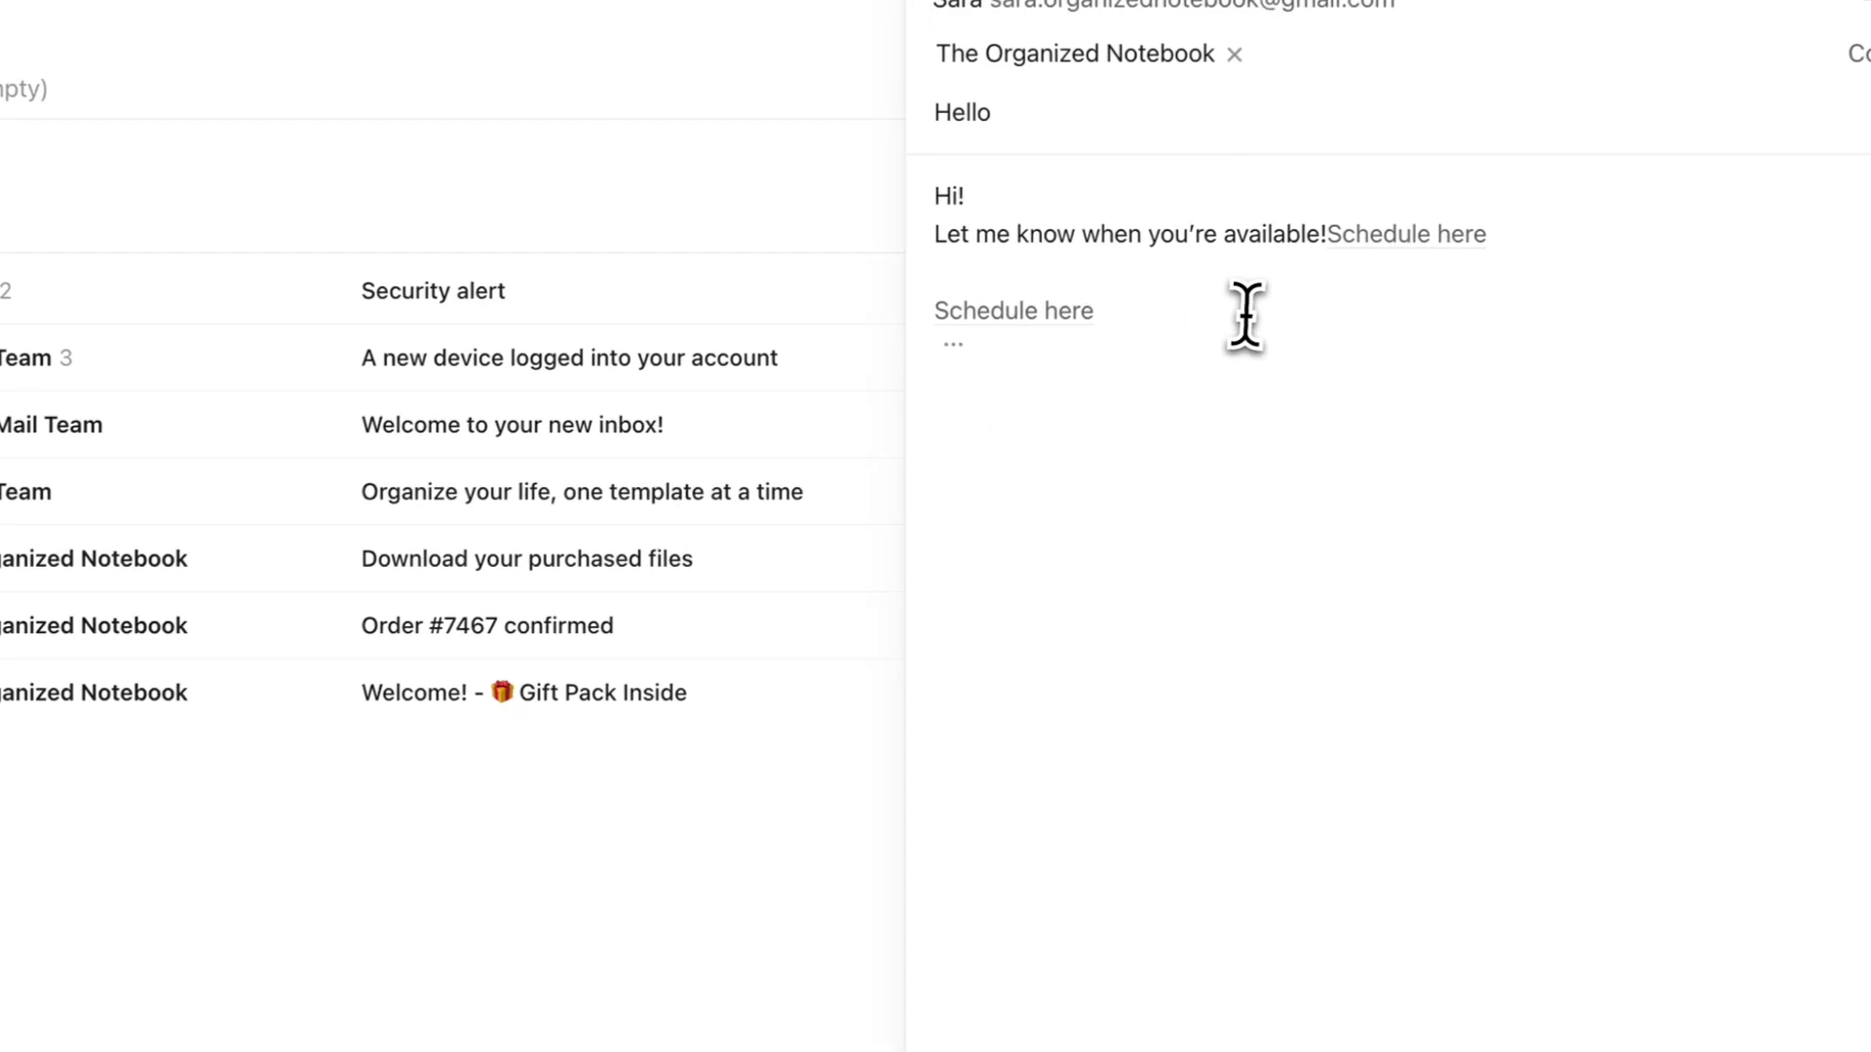
# Try the Follow Up snippet in the email body, view its key_point_1 placeholder, and delete the inserted text
pyautogui.press('Return')
pyautogui.press('Return')
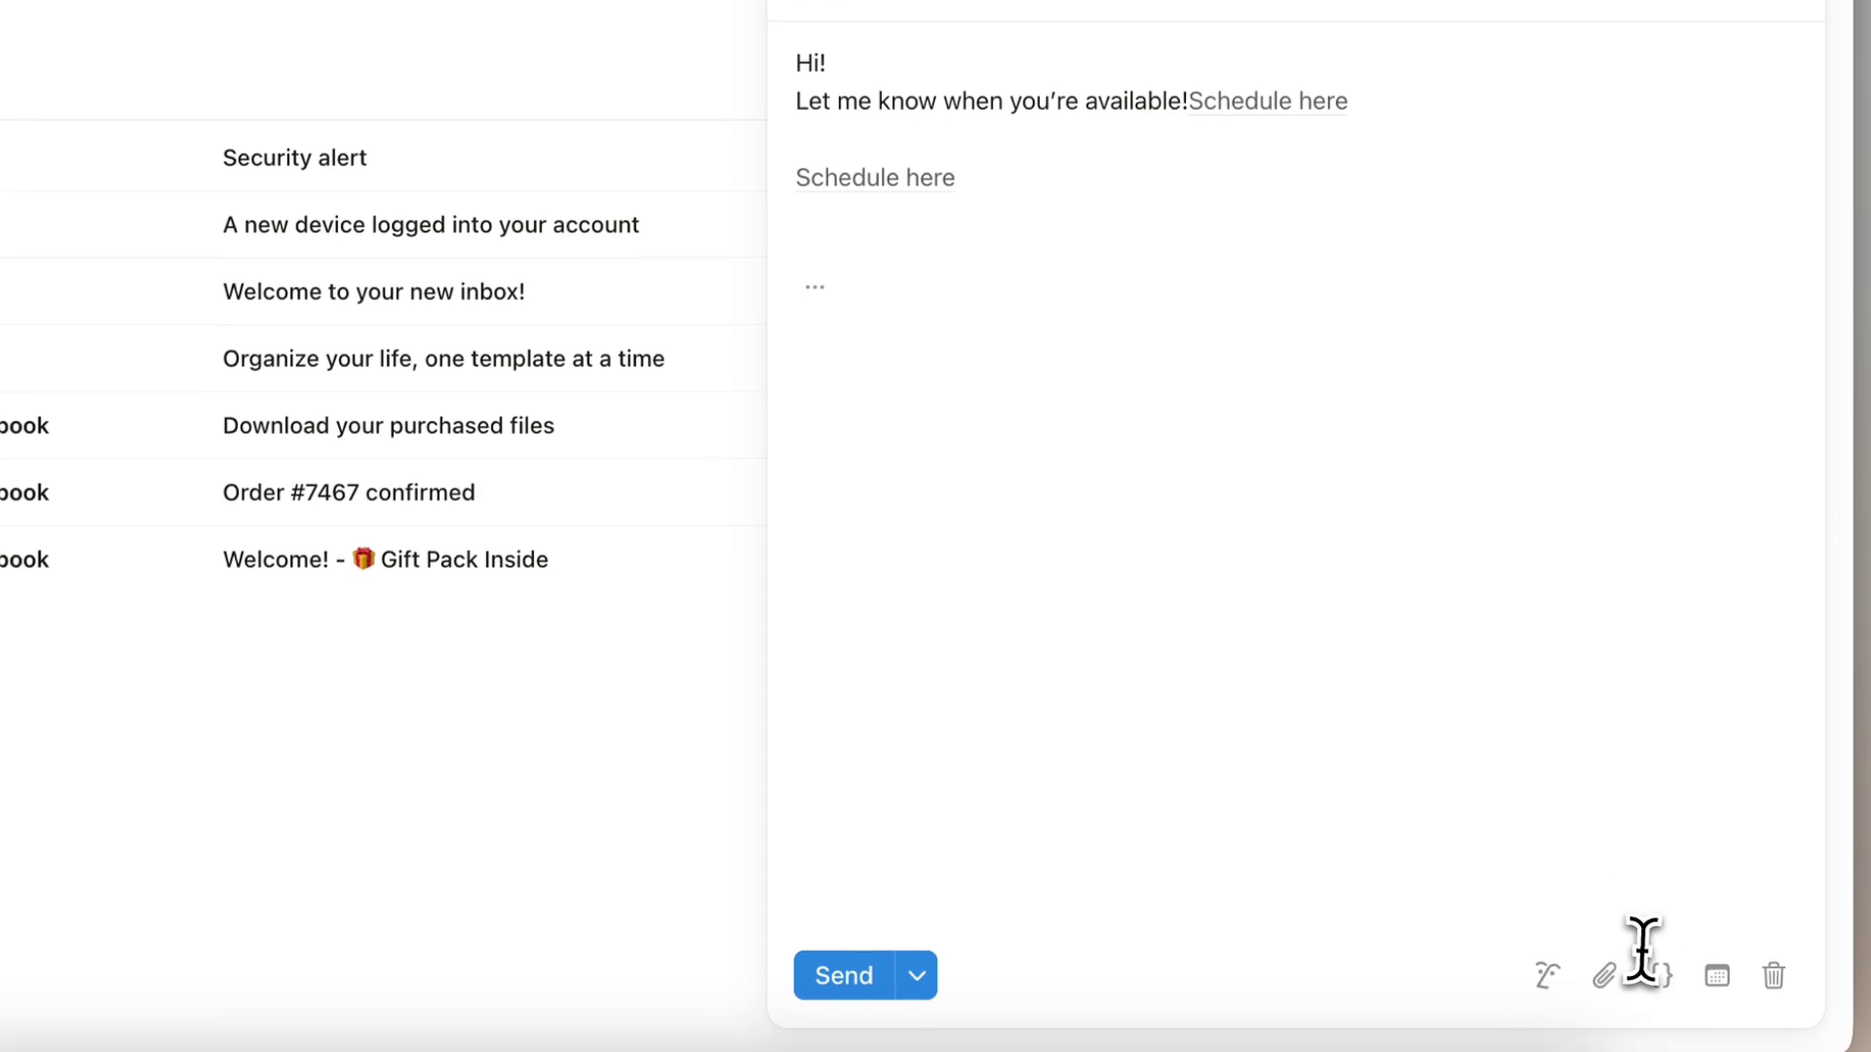
pyautogui.click(1660, 950)
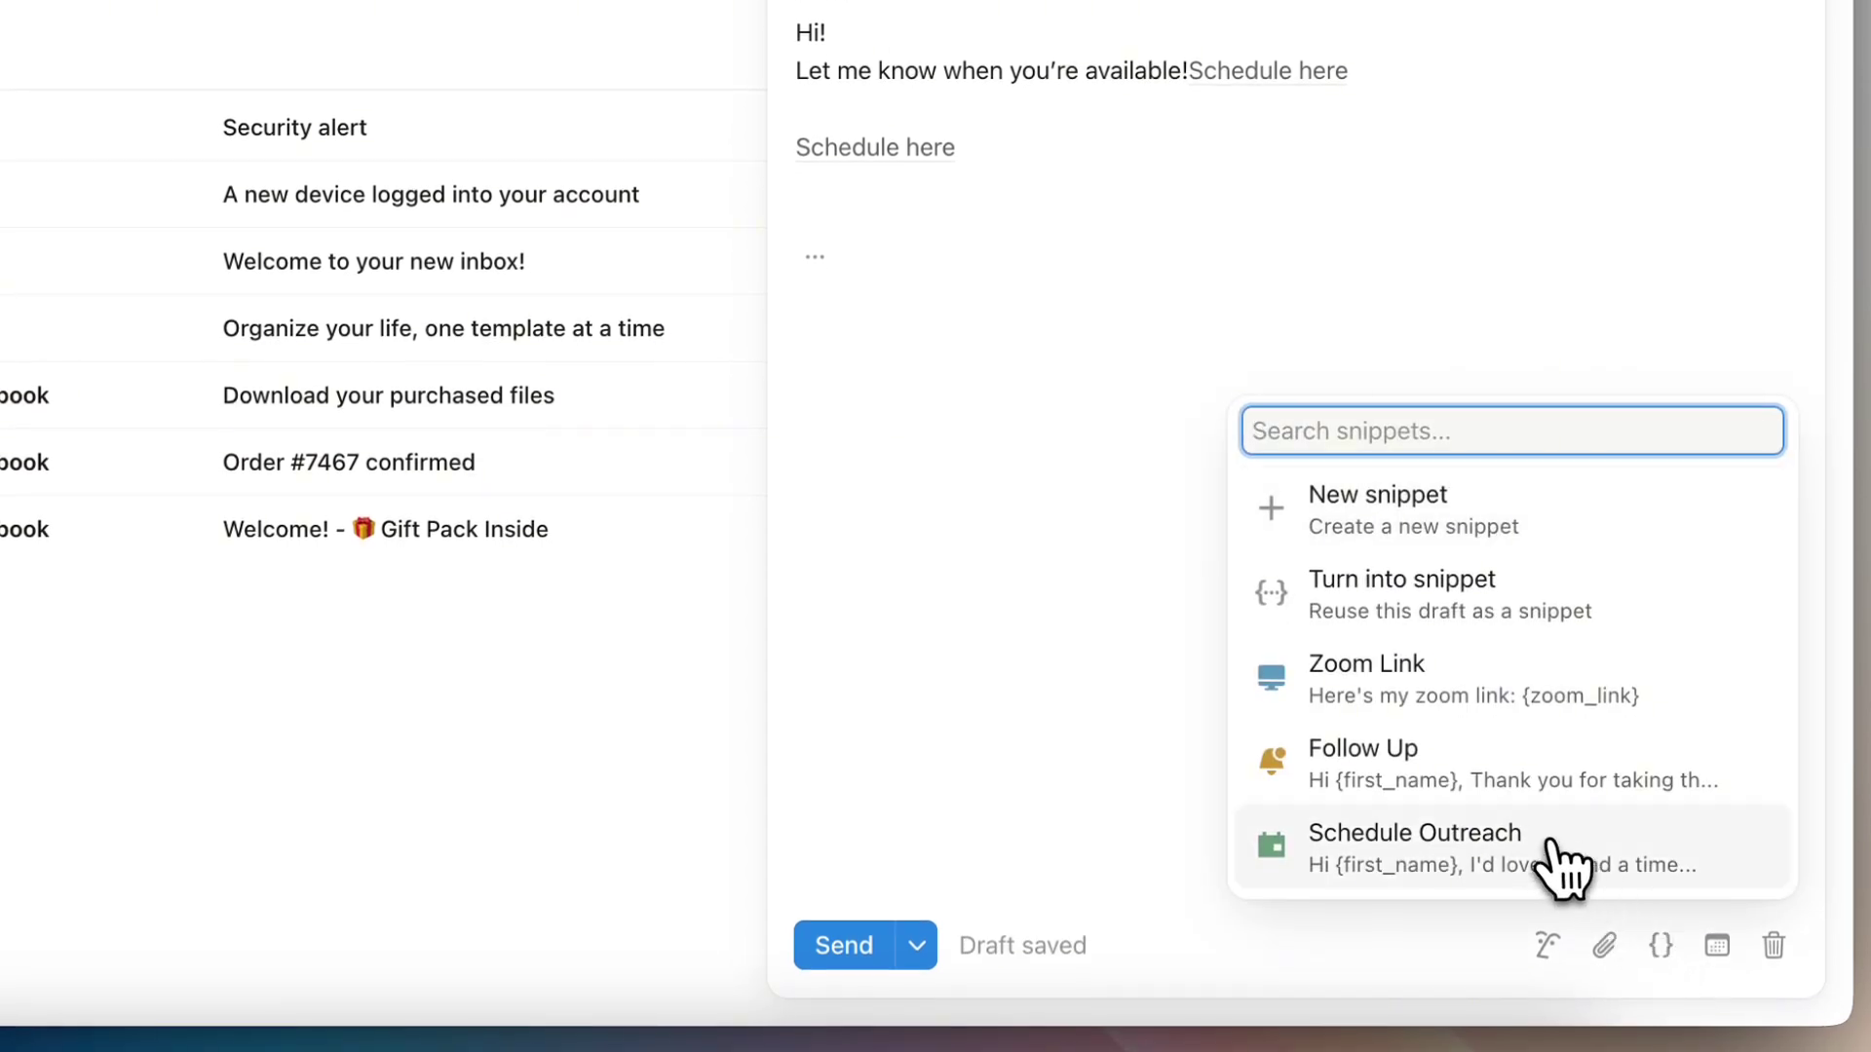
pyautogui.click(1512, 794)
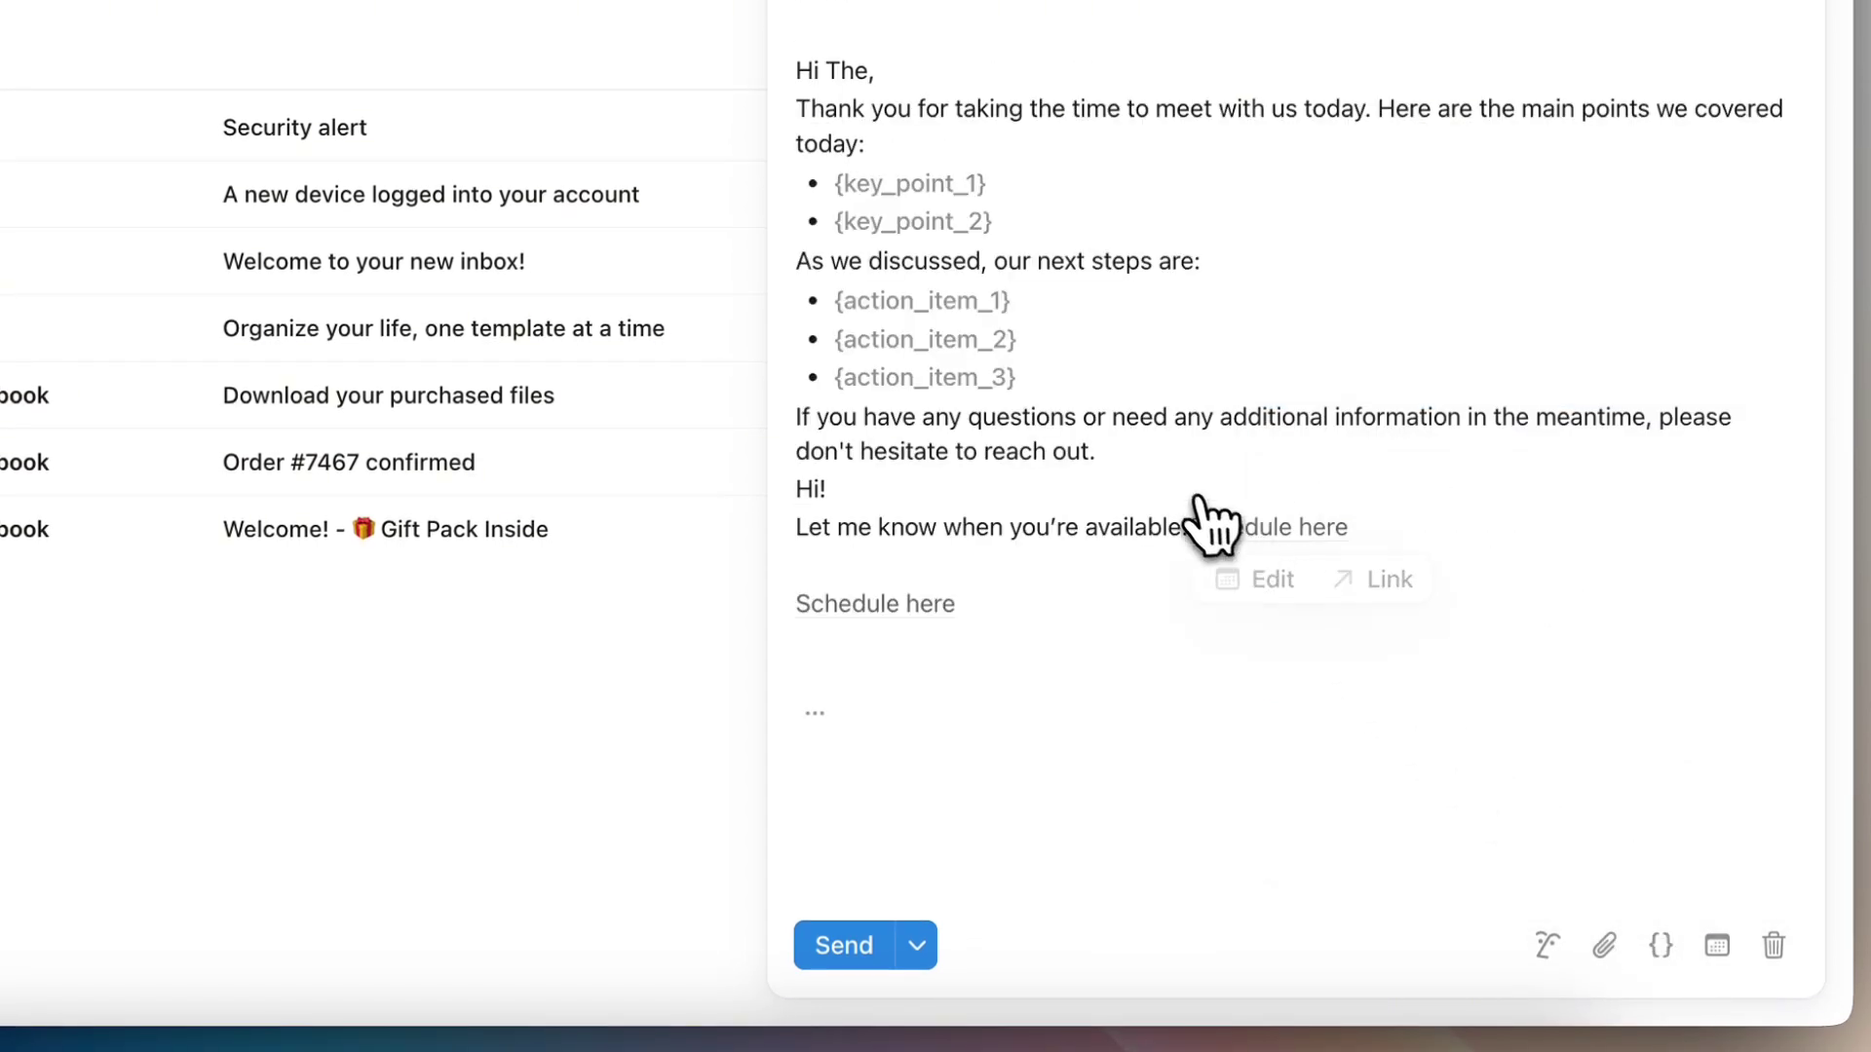
pyautogui.click(898, 187)
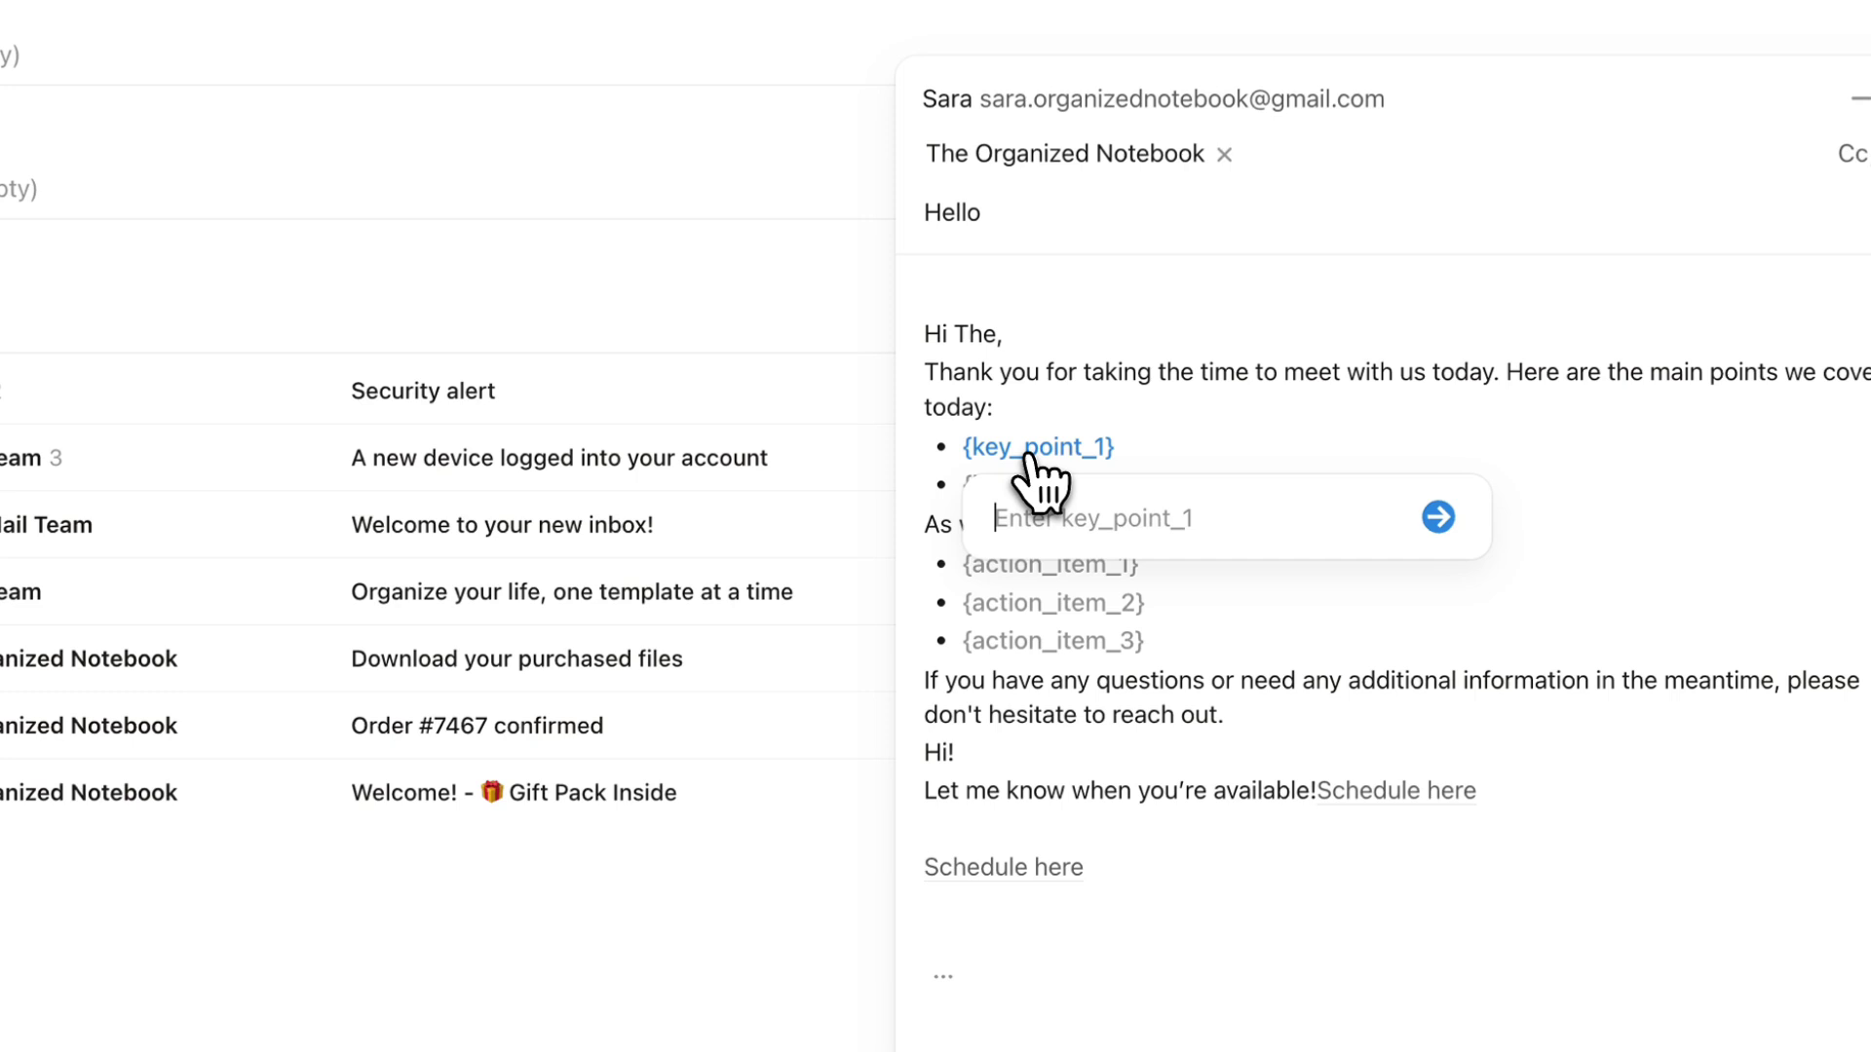
pyautogui.click(1201, 464)
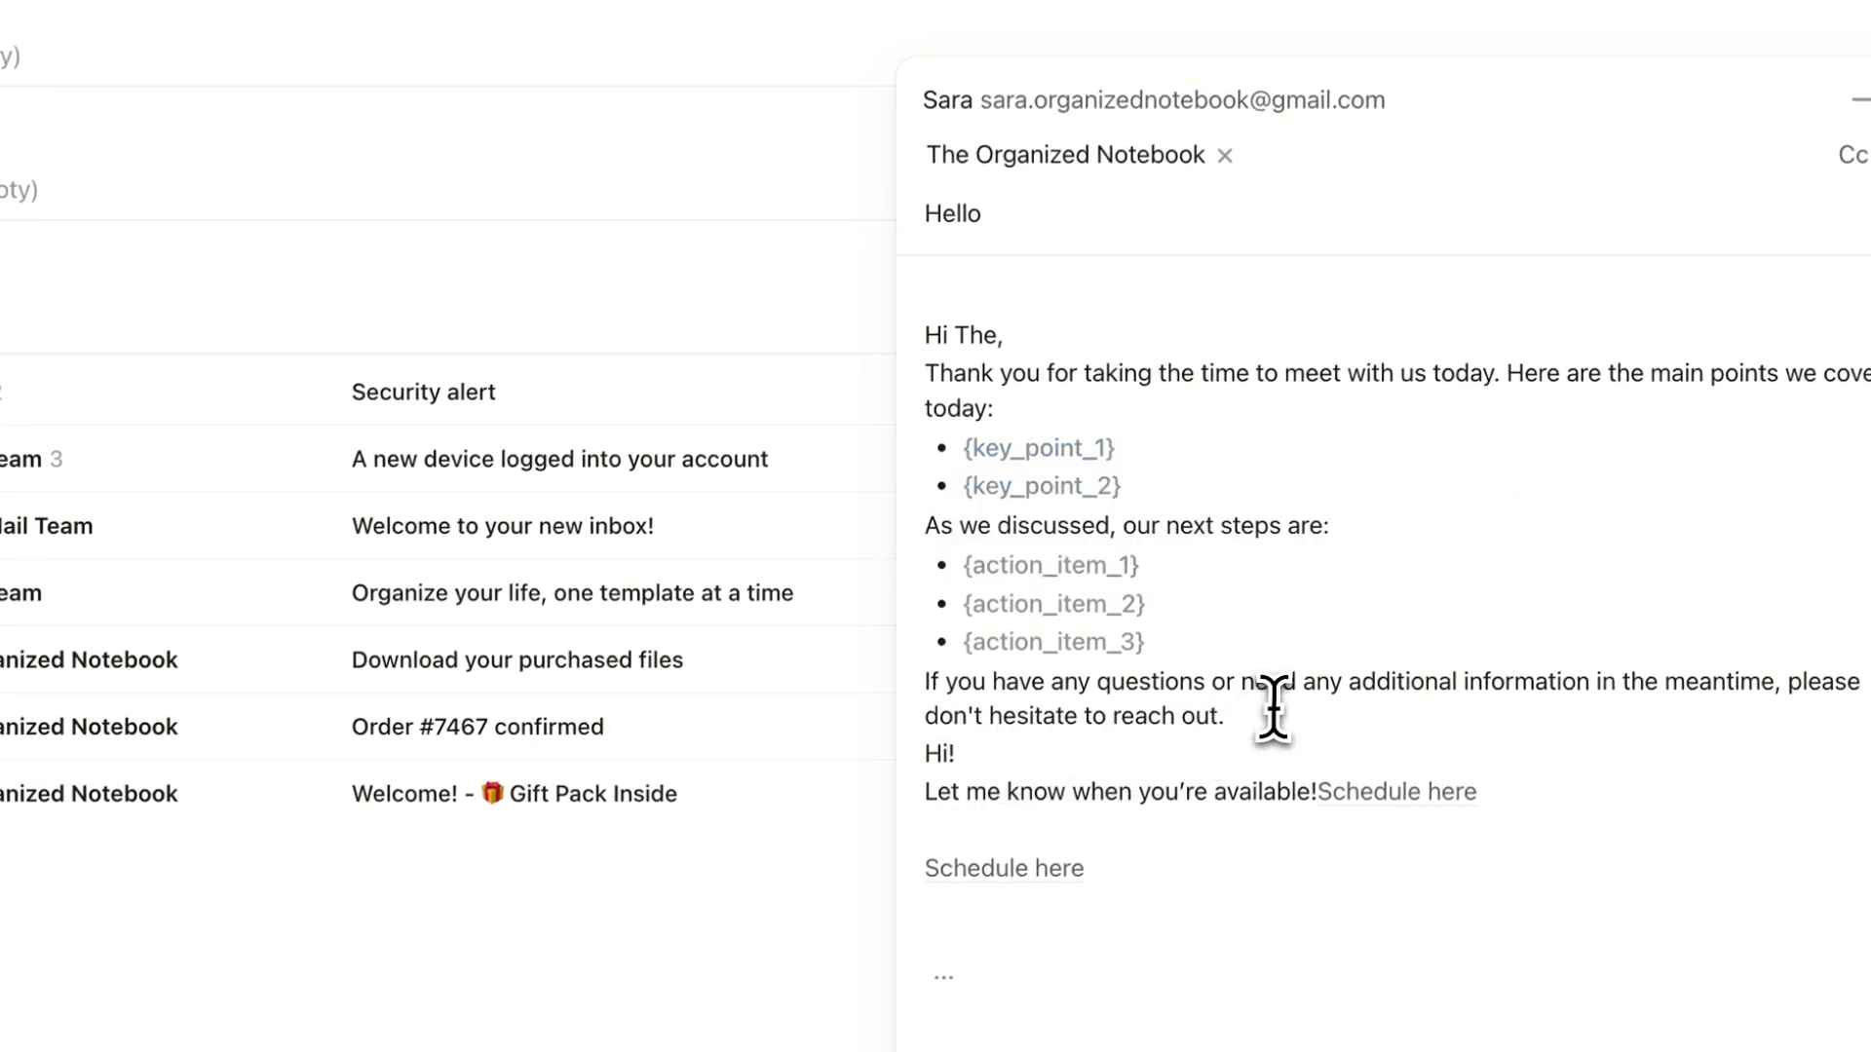
pyautogui.moveTo(1273, 709); pyautogui.dragTo(936, 305)
pyautogui.press('BackSpace')
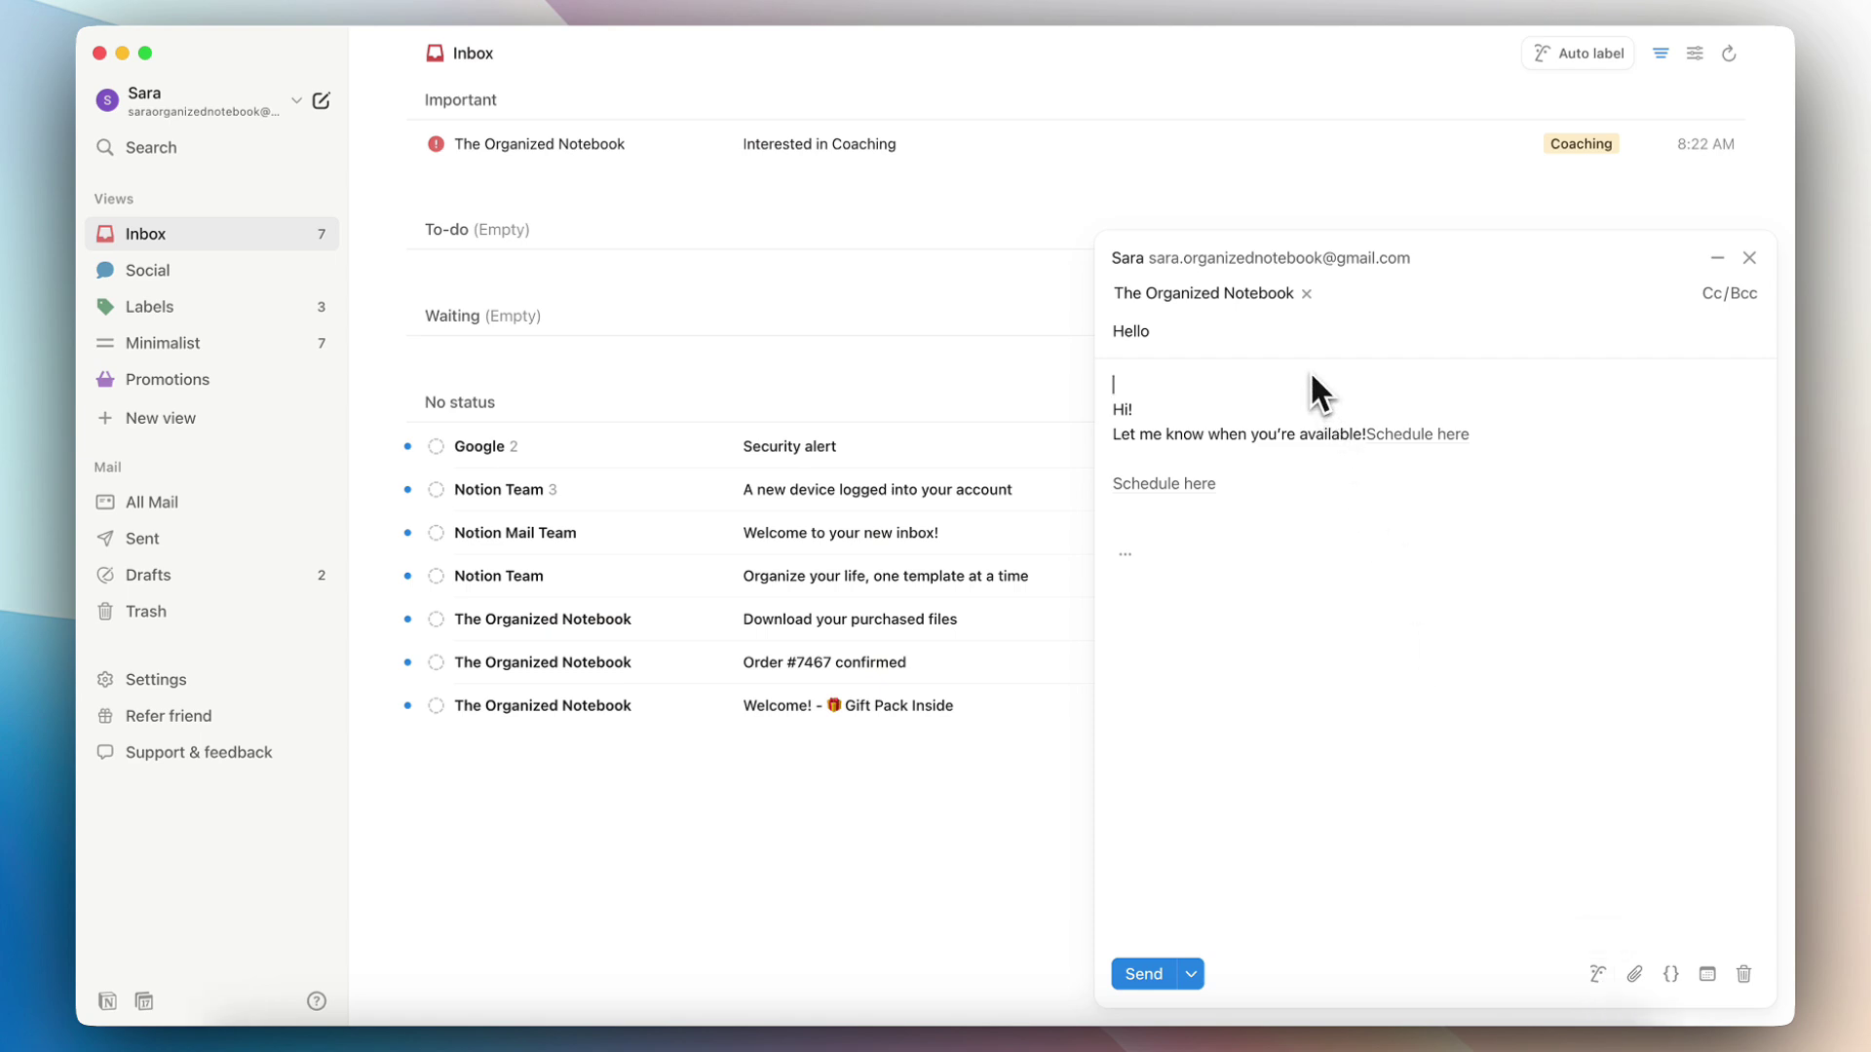
# Link the Getting Started Notion page at the start of the email body with an @ mention
pyautogui.write('@')
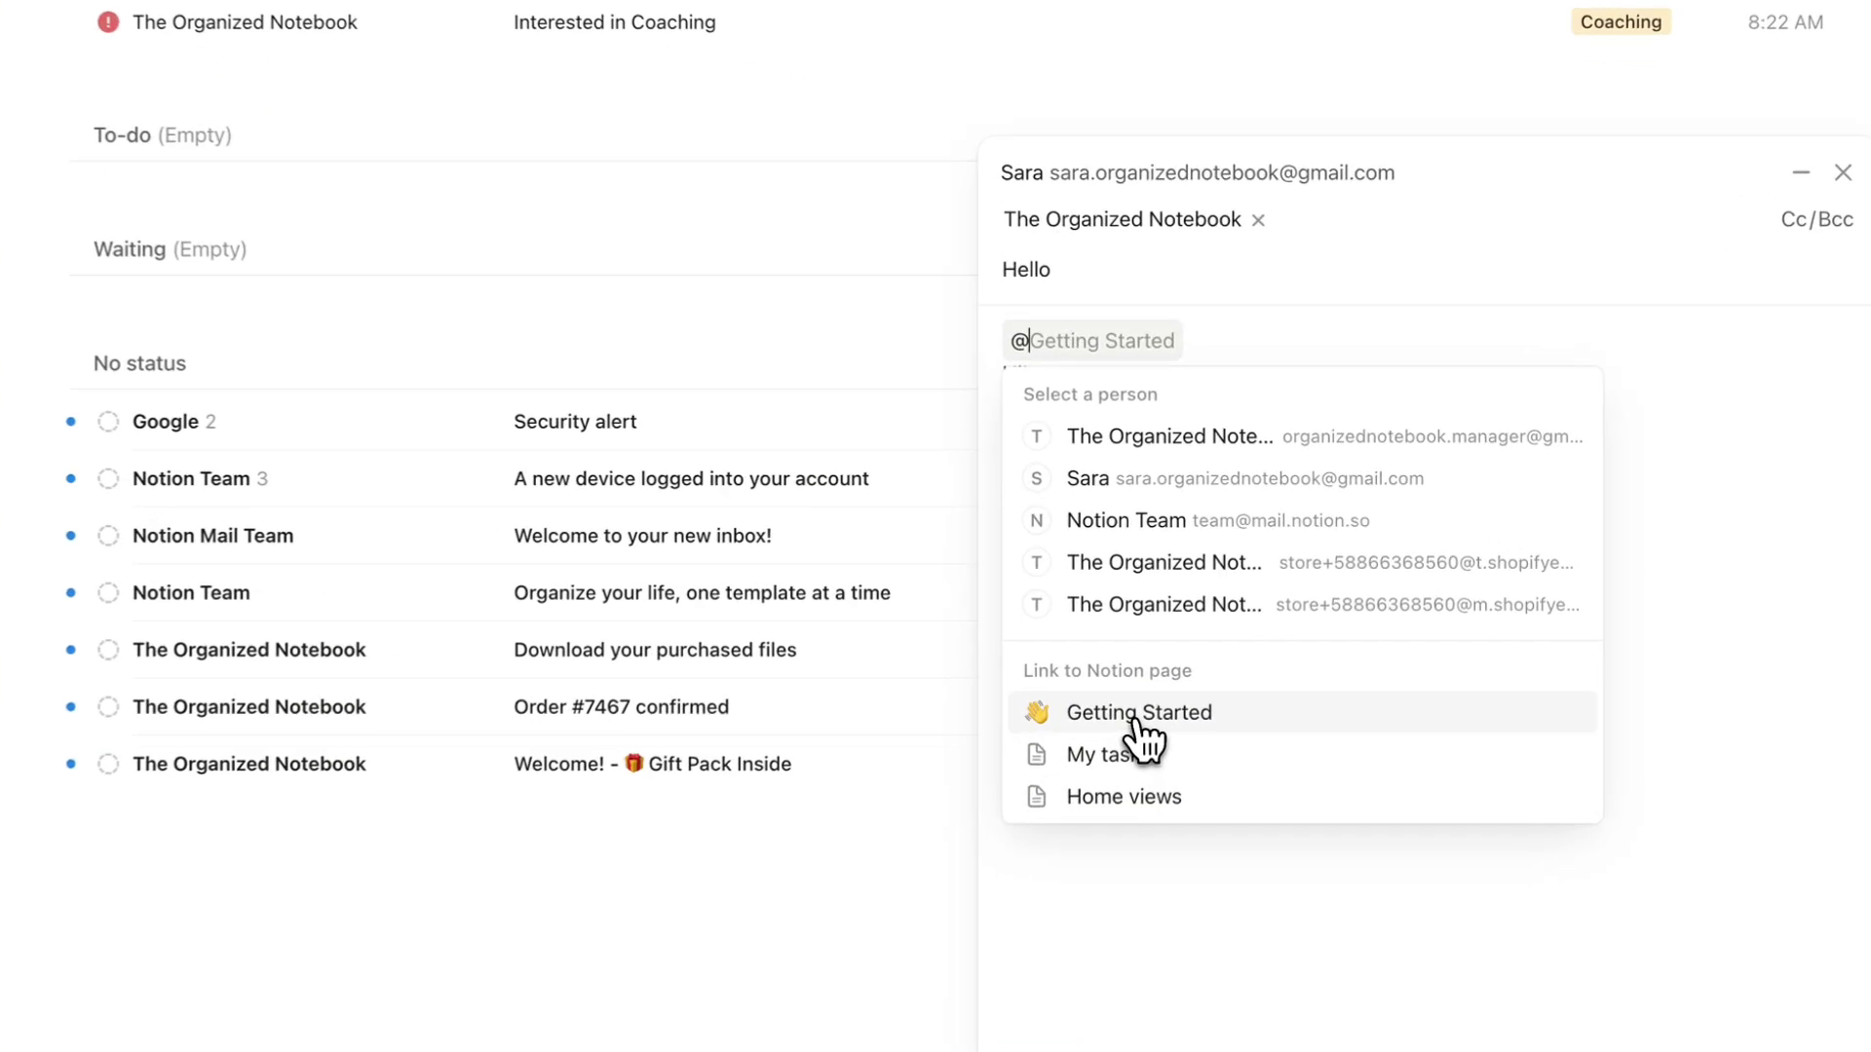
pyautogui.click(1136, 719)
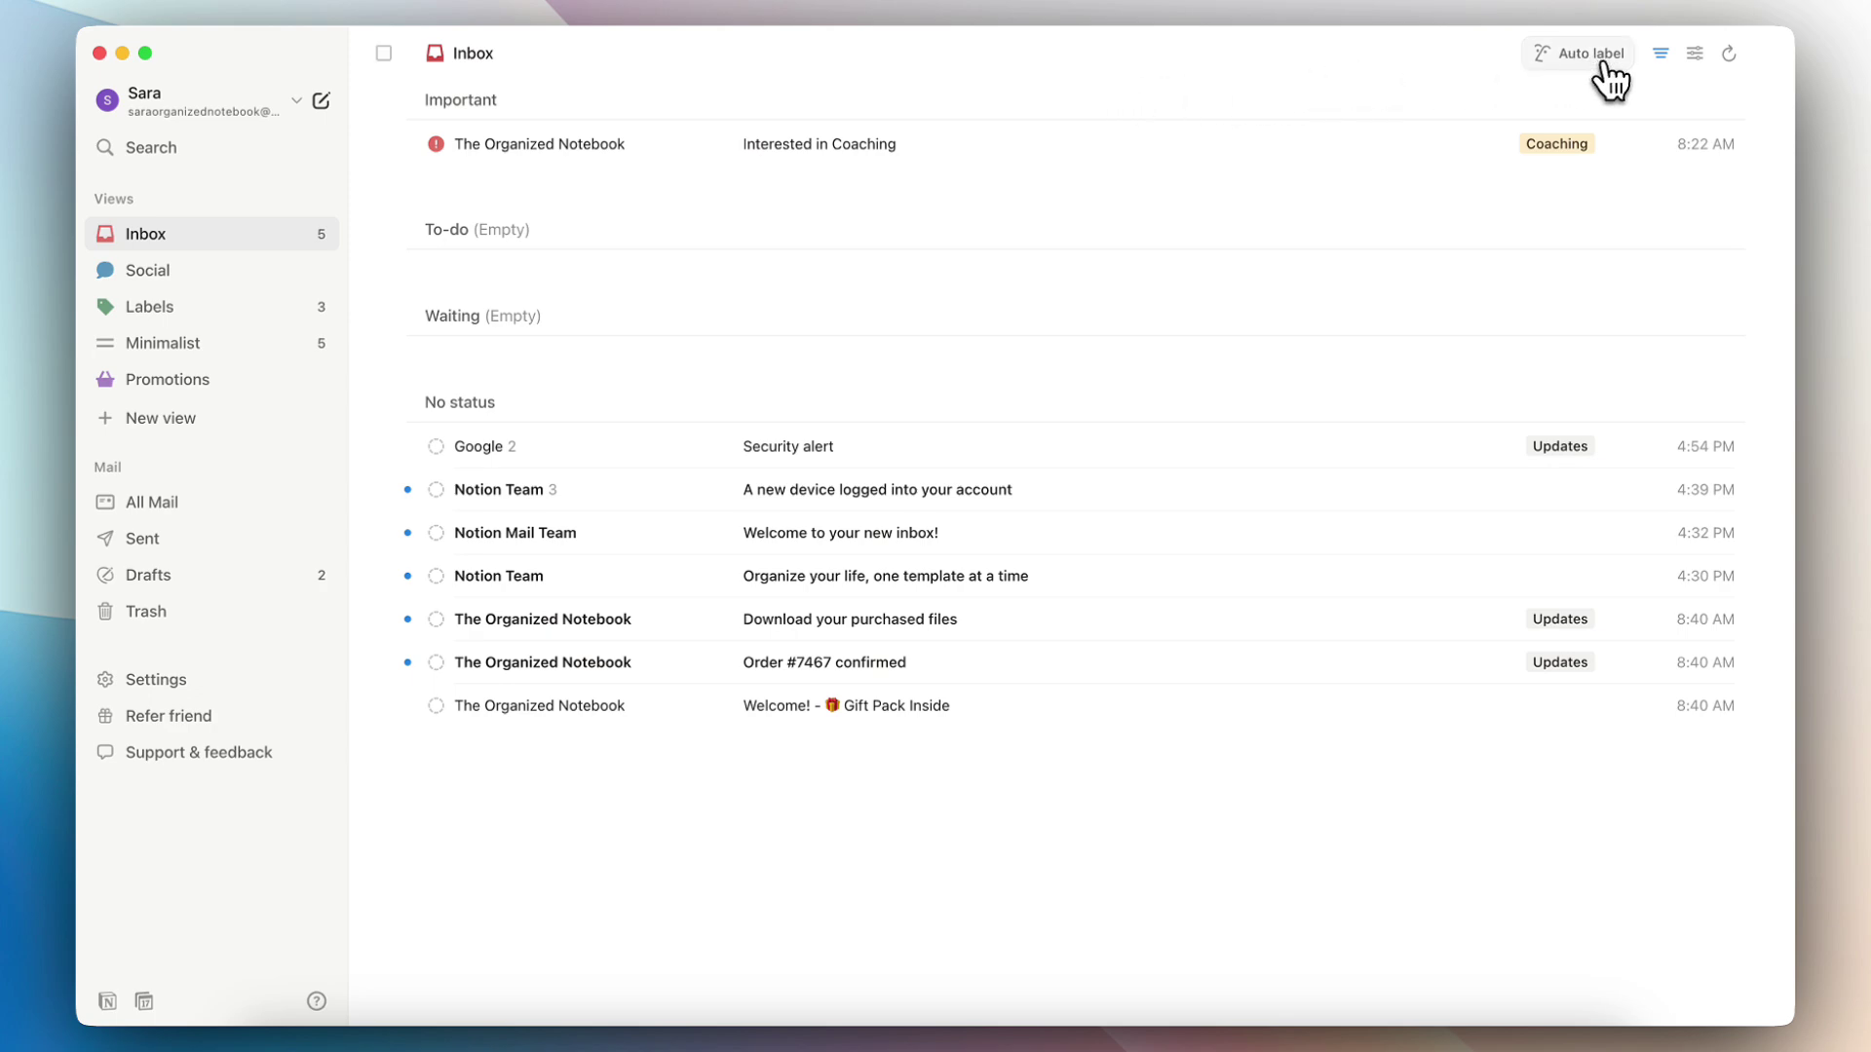
# Set up an auto label for "Notion" emails that splits them from the Inbox into their own view
pyautogui.click(1603, 64)
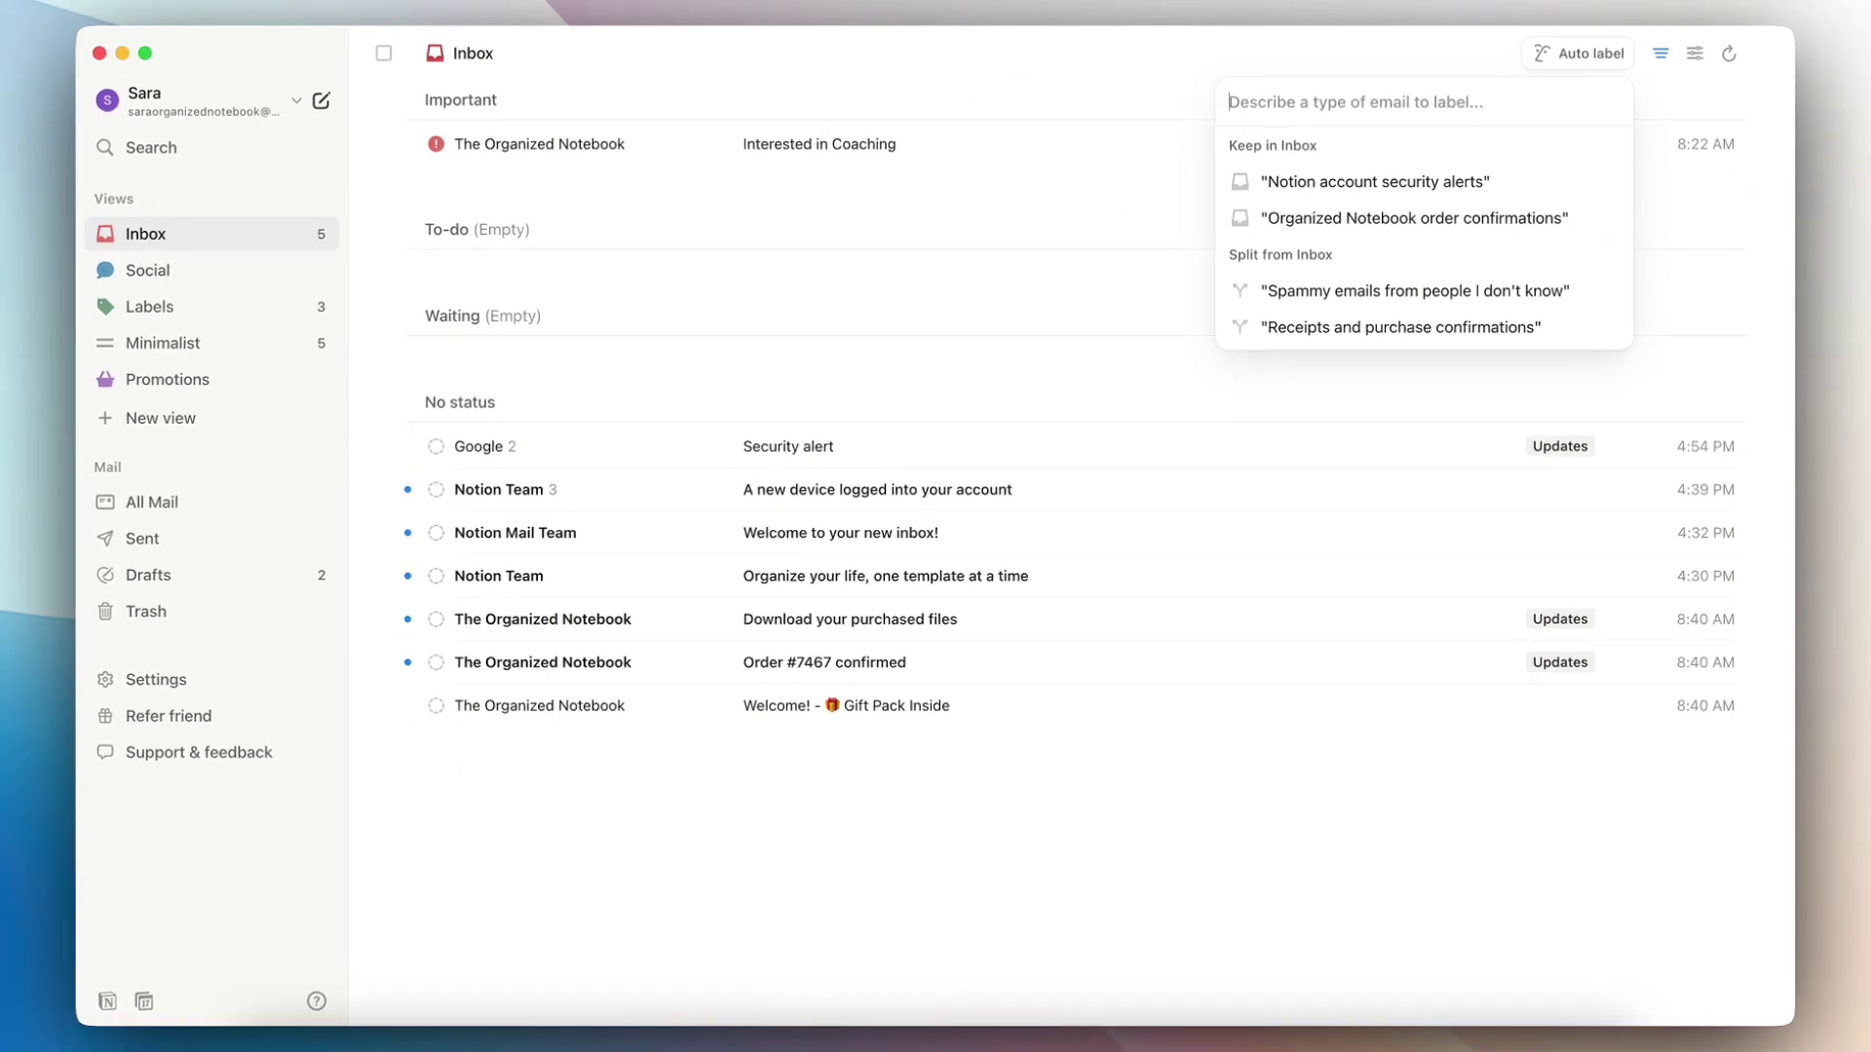
pyautogui.write('notion')
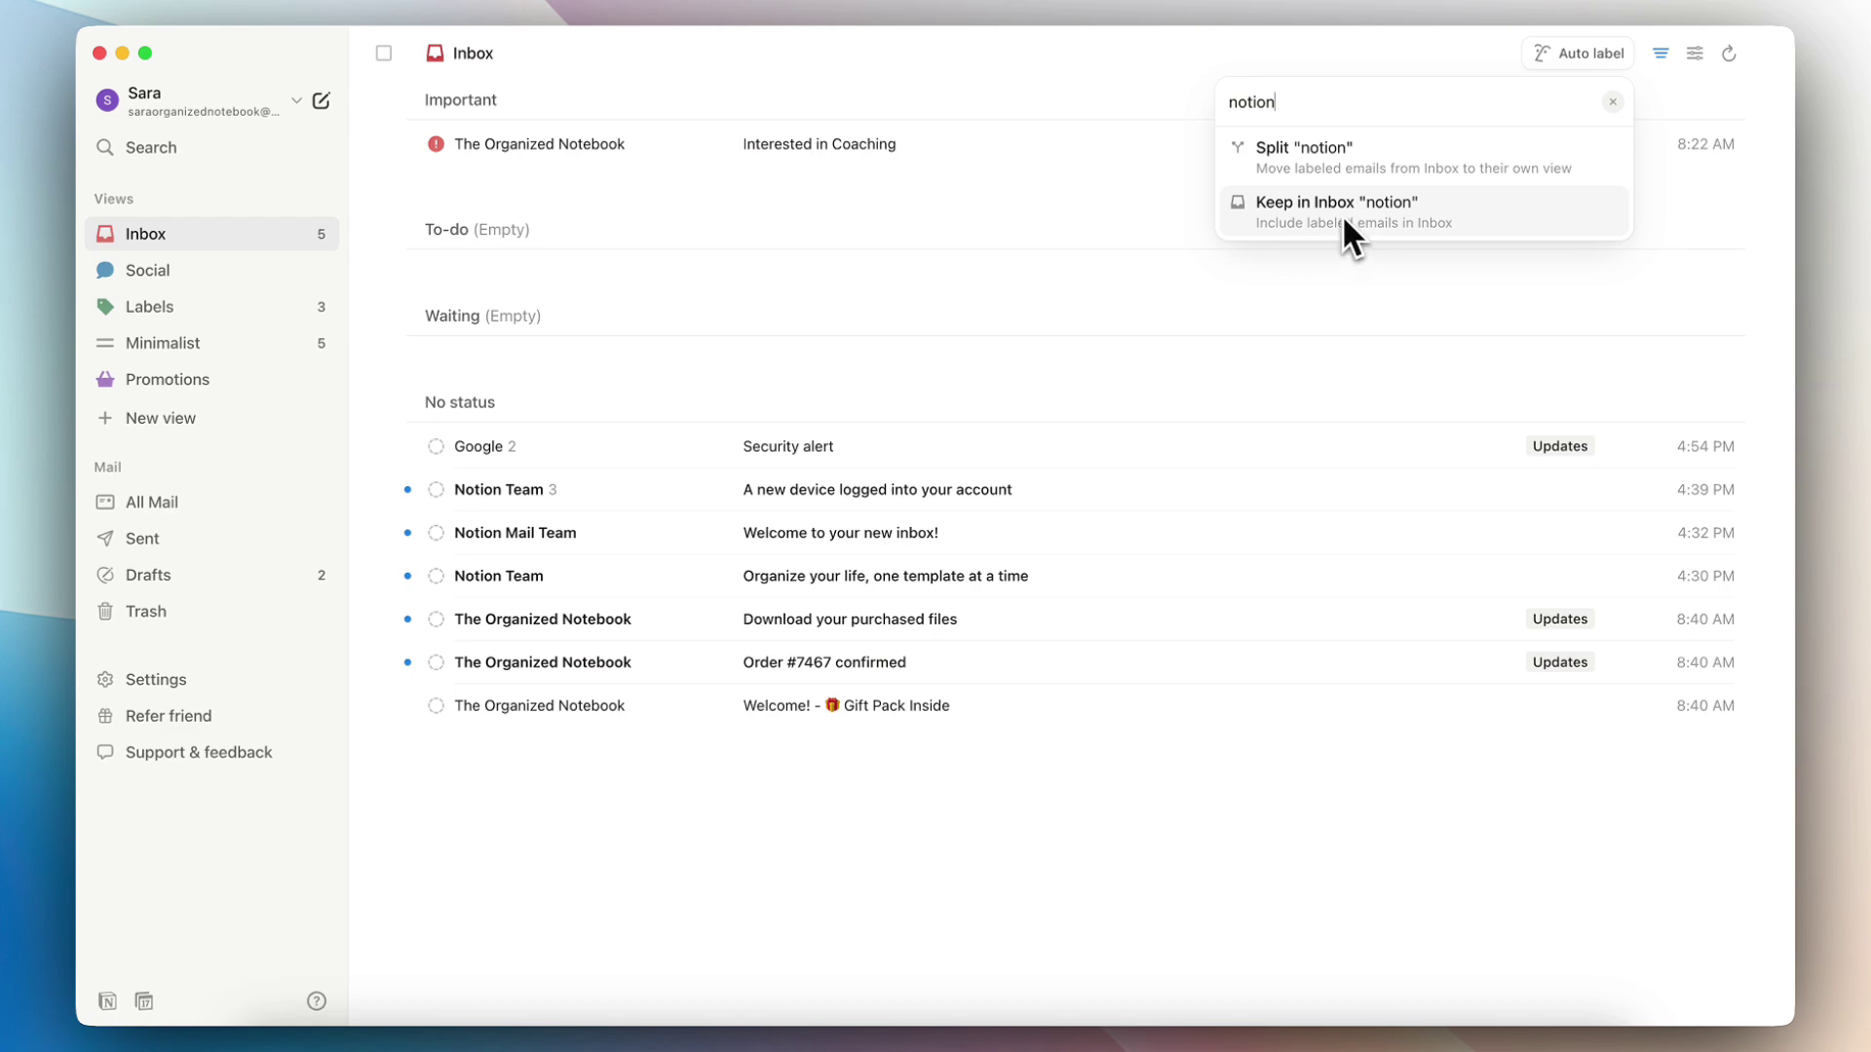
pyautogui.click(1236, 101)
pyautogui.press('BackSpace')
pyautogui.write('N')
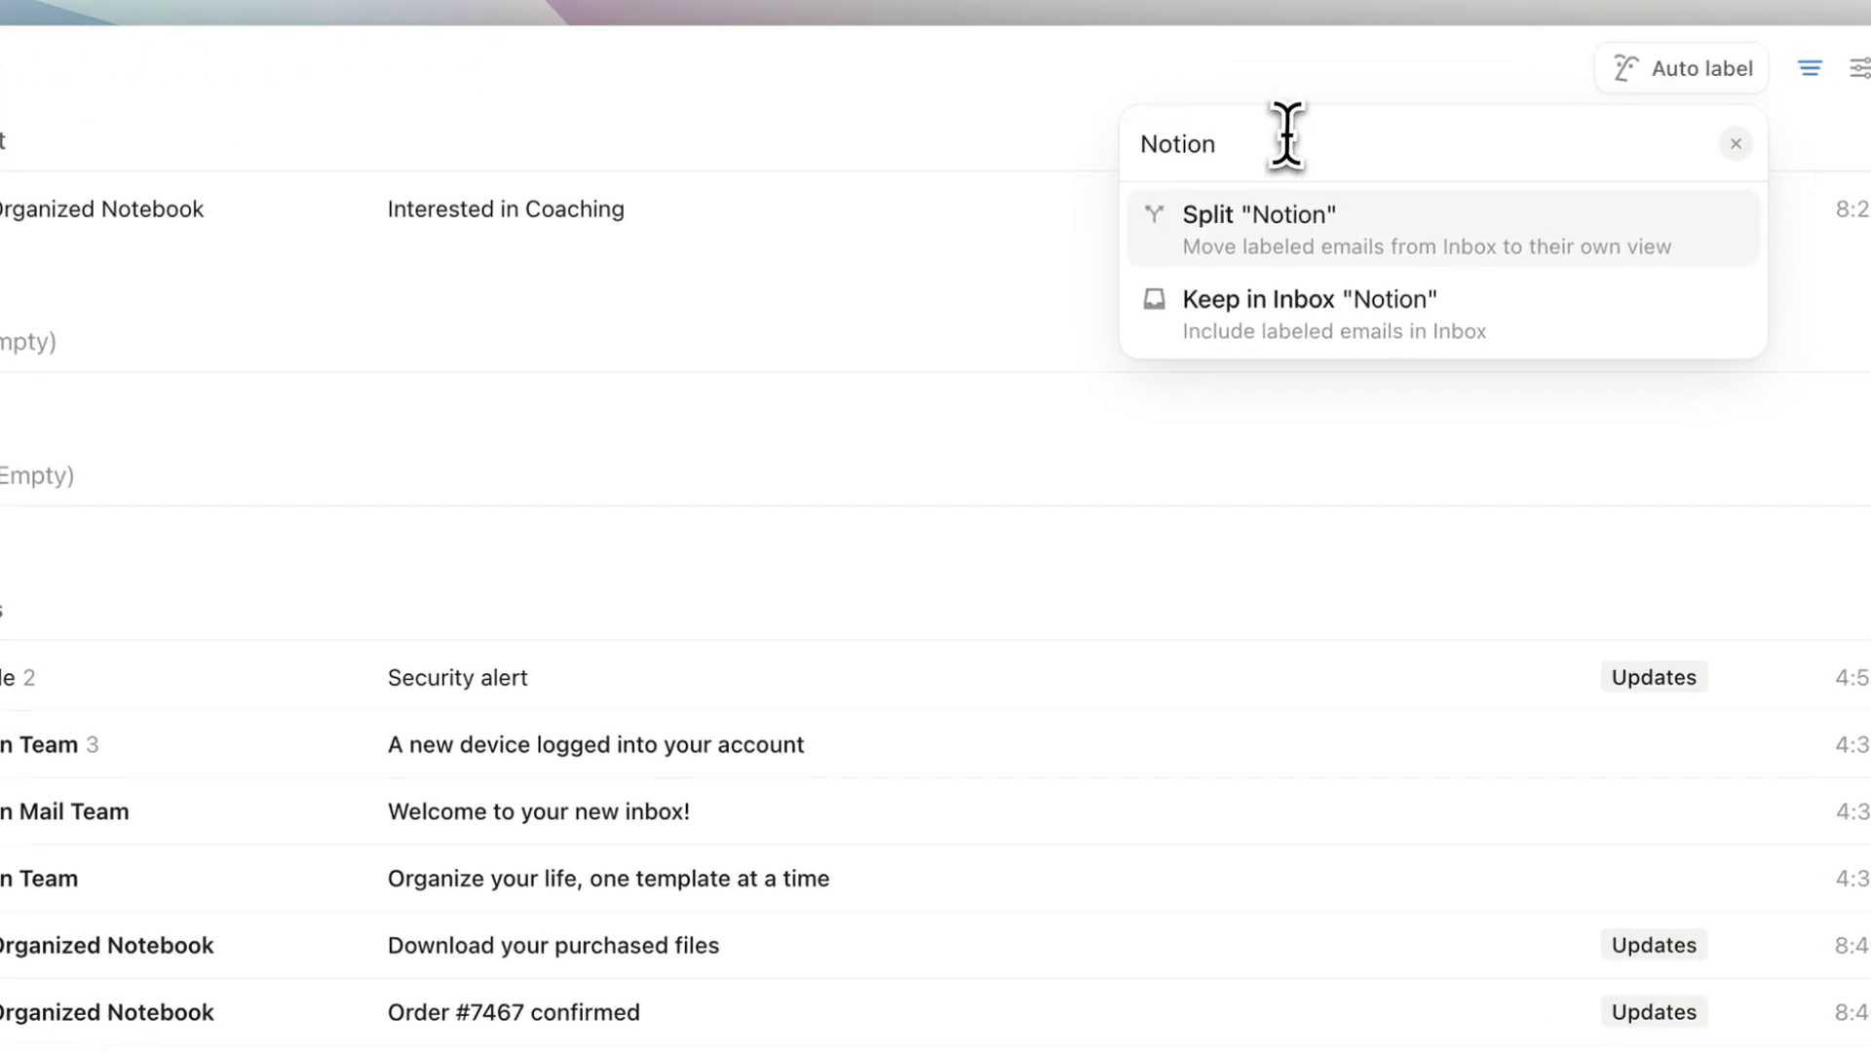
pyautogui.click(1400, 259)
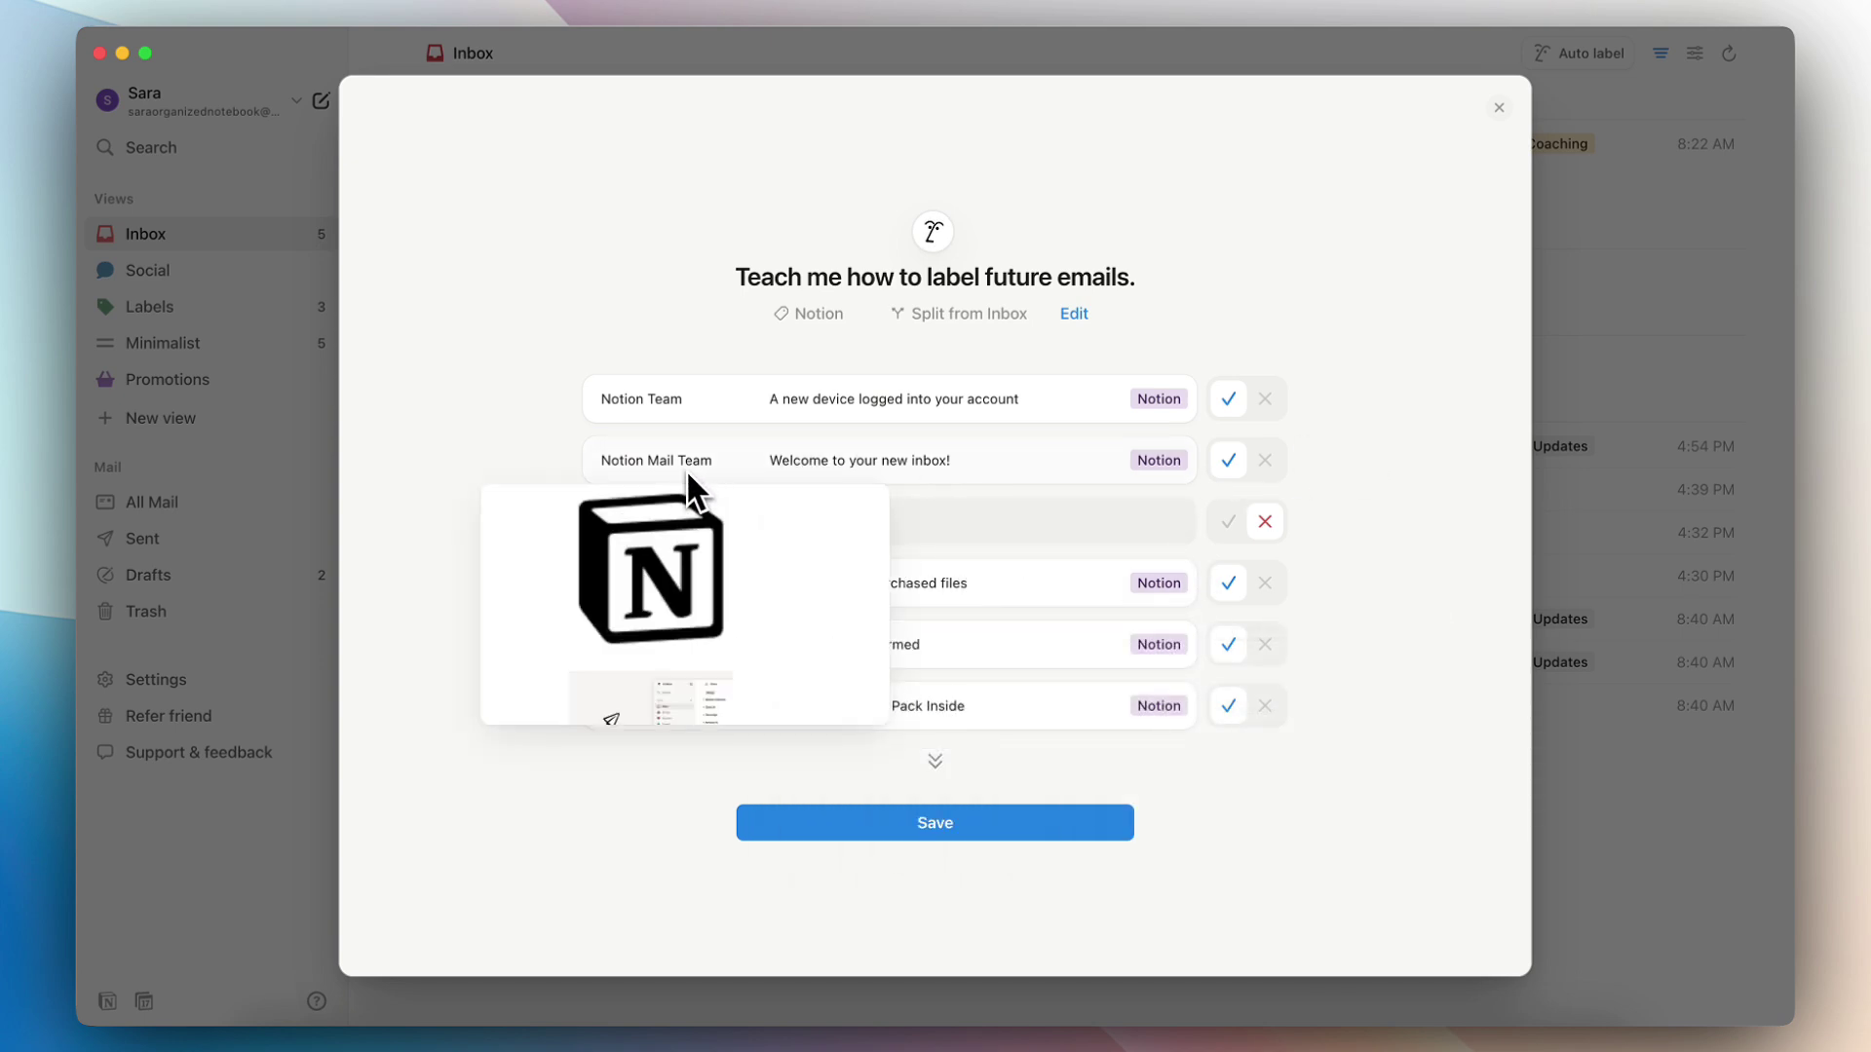
# Exclude the three The Organized Notebook emails from the Notion label suggestions and save the auto label
pyautogui.moveTo(627, 393)
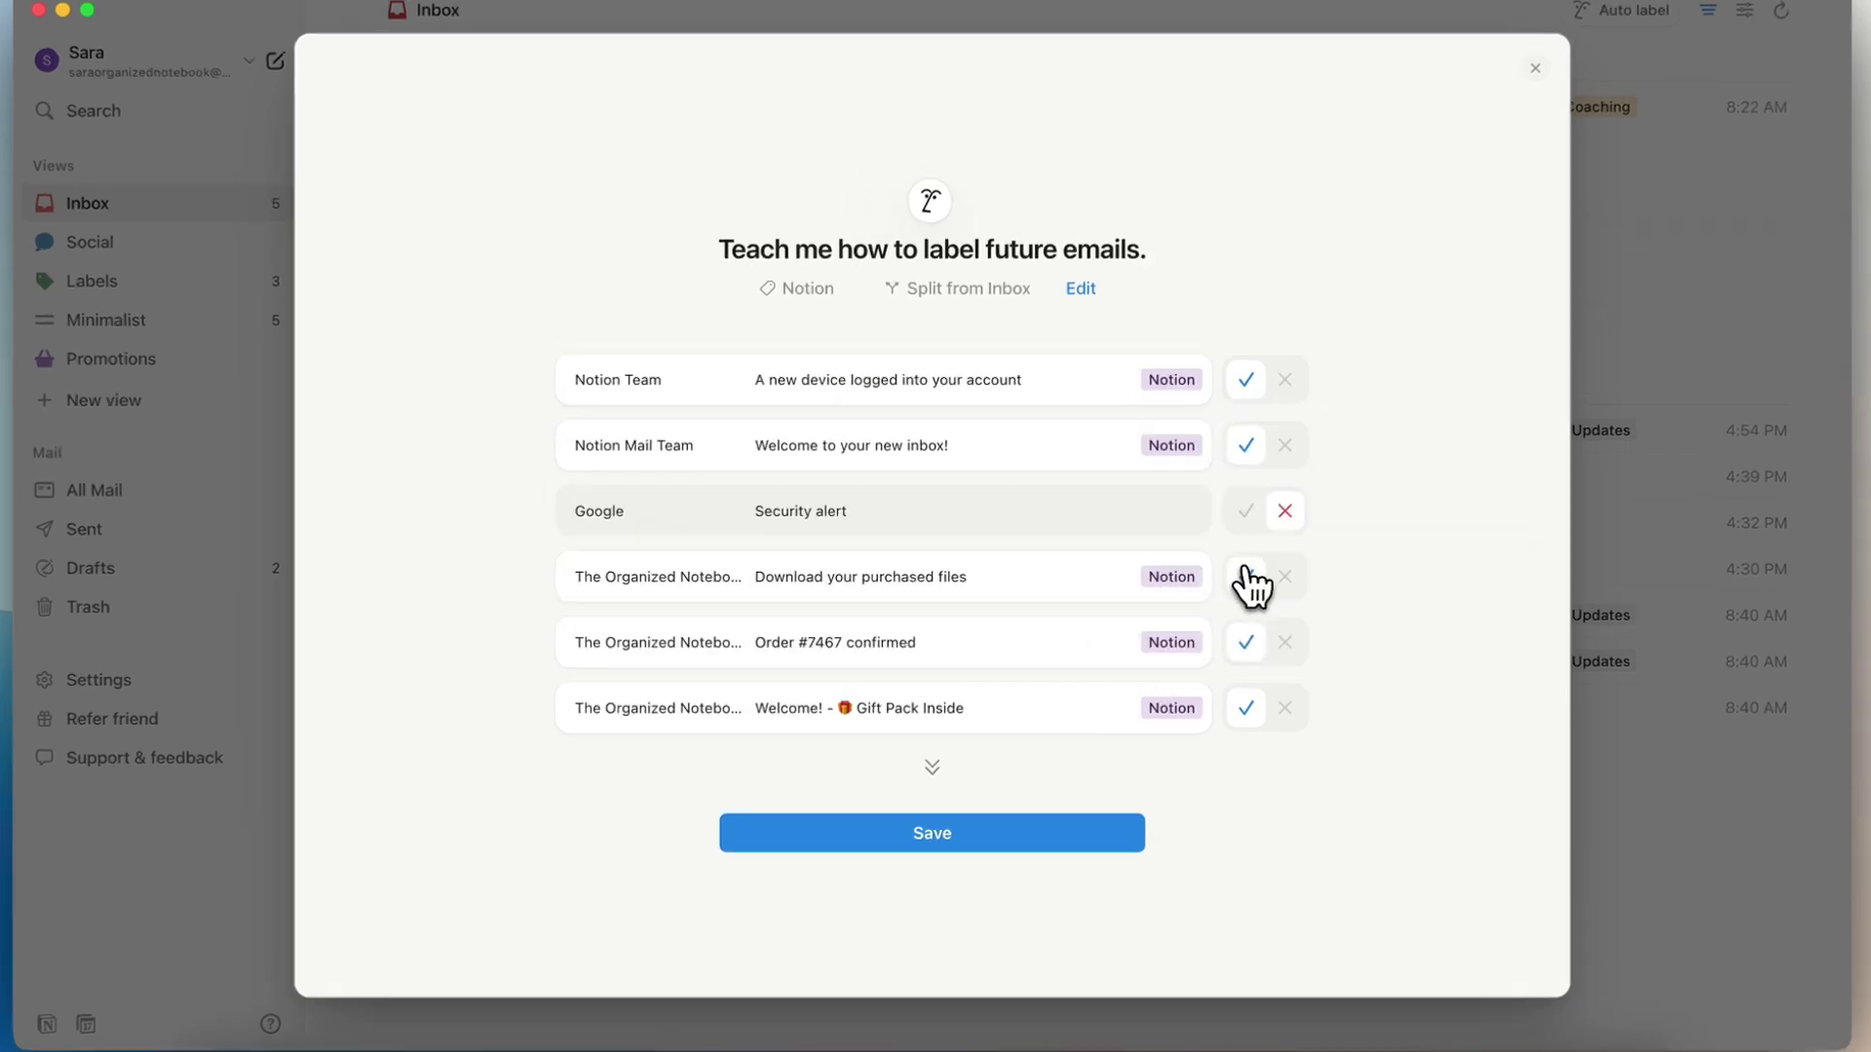
pyautogui.click(1265, 582)
pyautogui.click(1265, 645)
pyautogui.click(1372, 732)
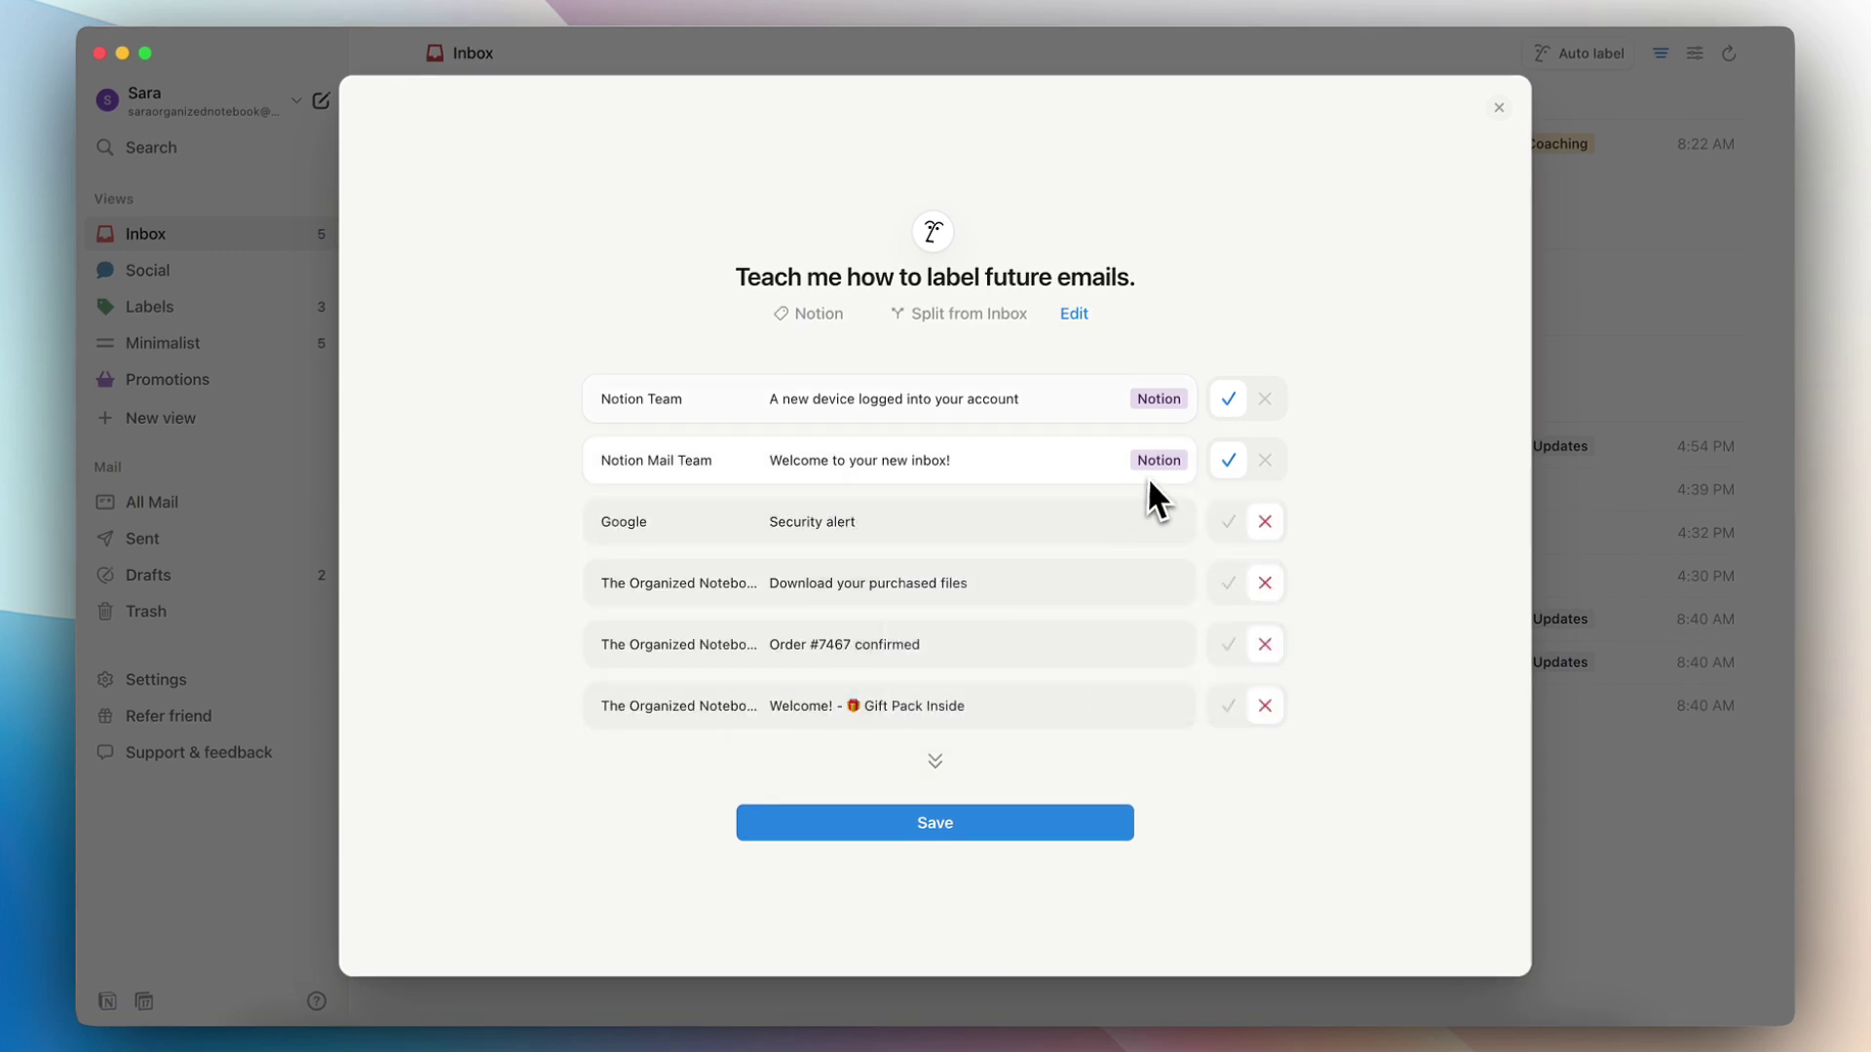
pyautogui.click(960, 834)
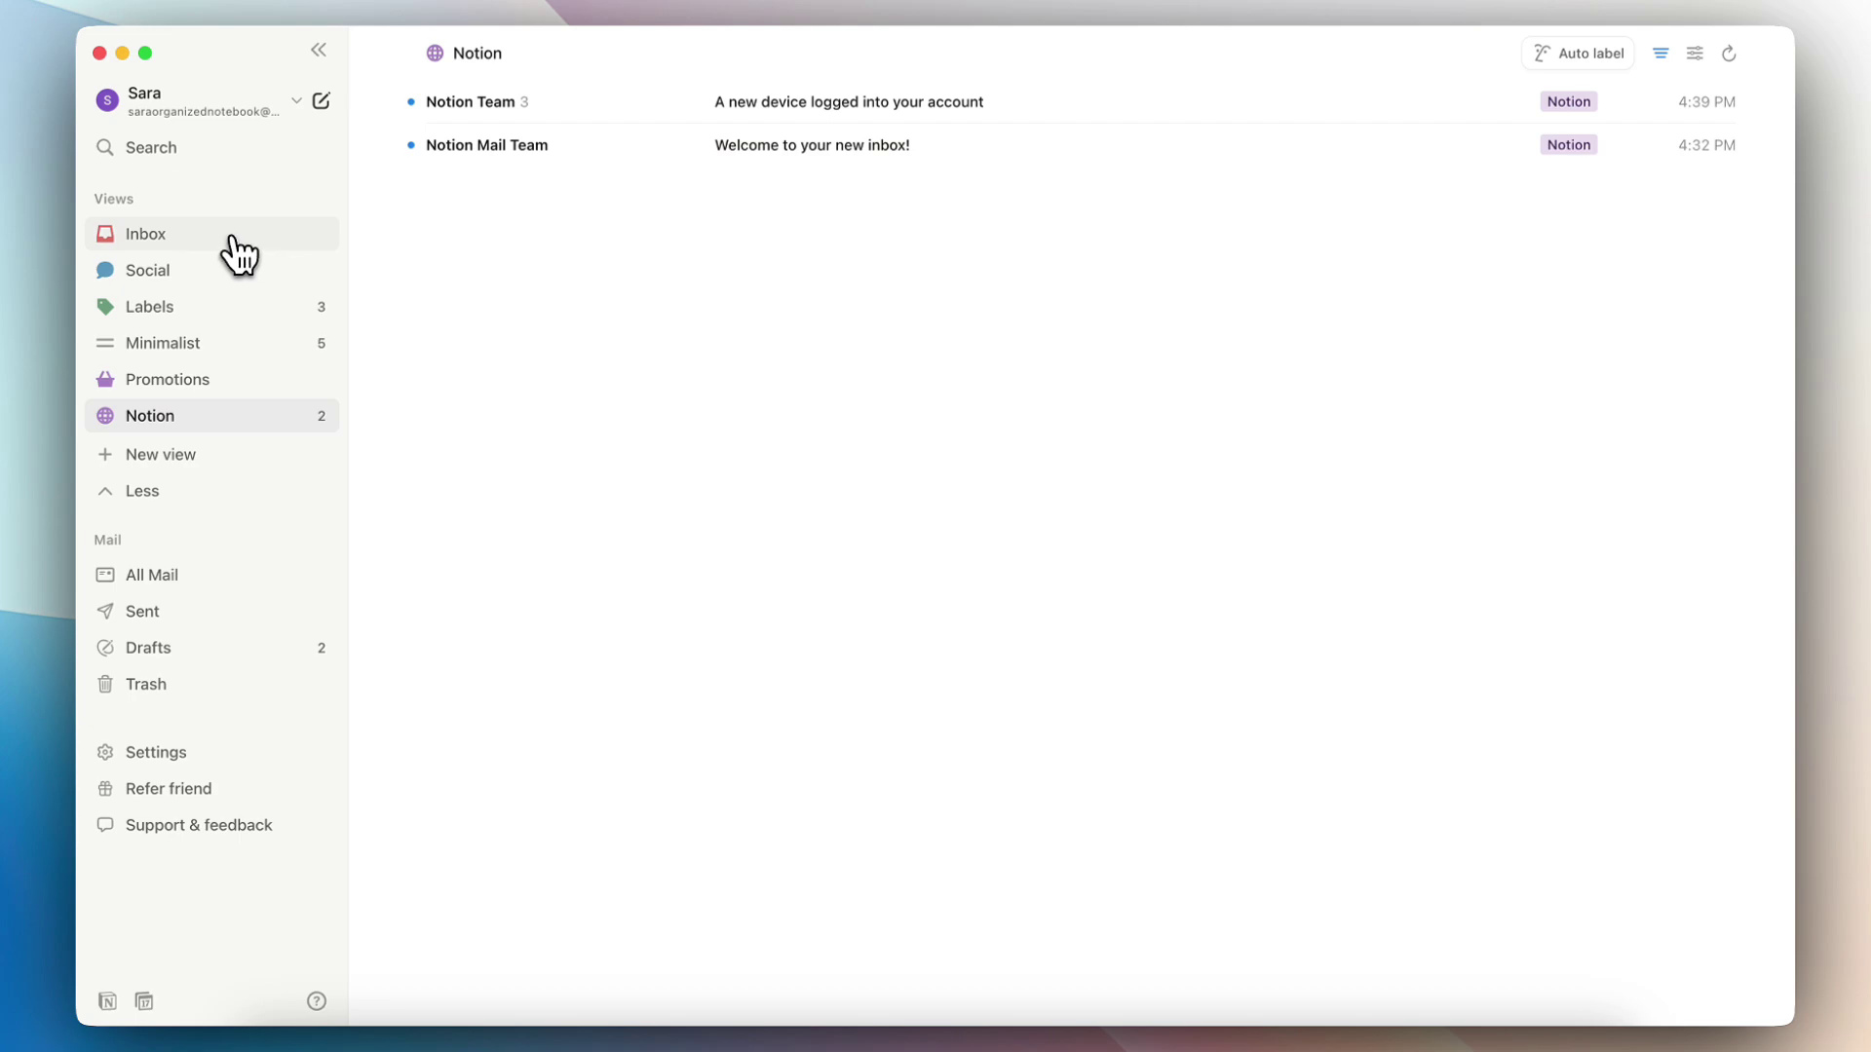
# Return to the Inbox and create a new Coaching view using the describe-your-view option
pyautogui.click(146, 234)
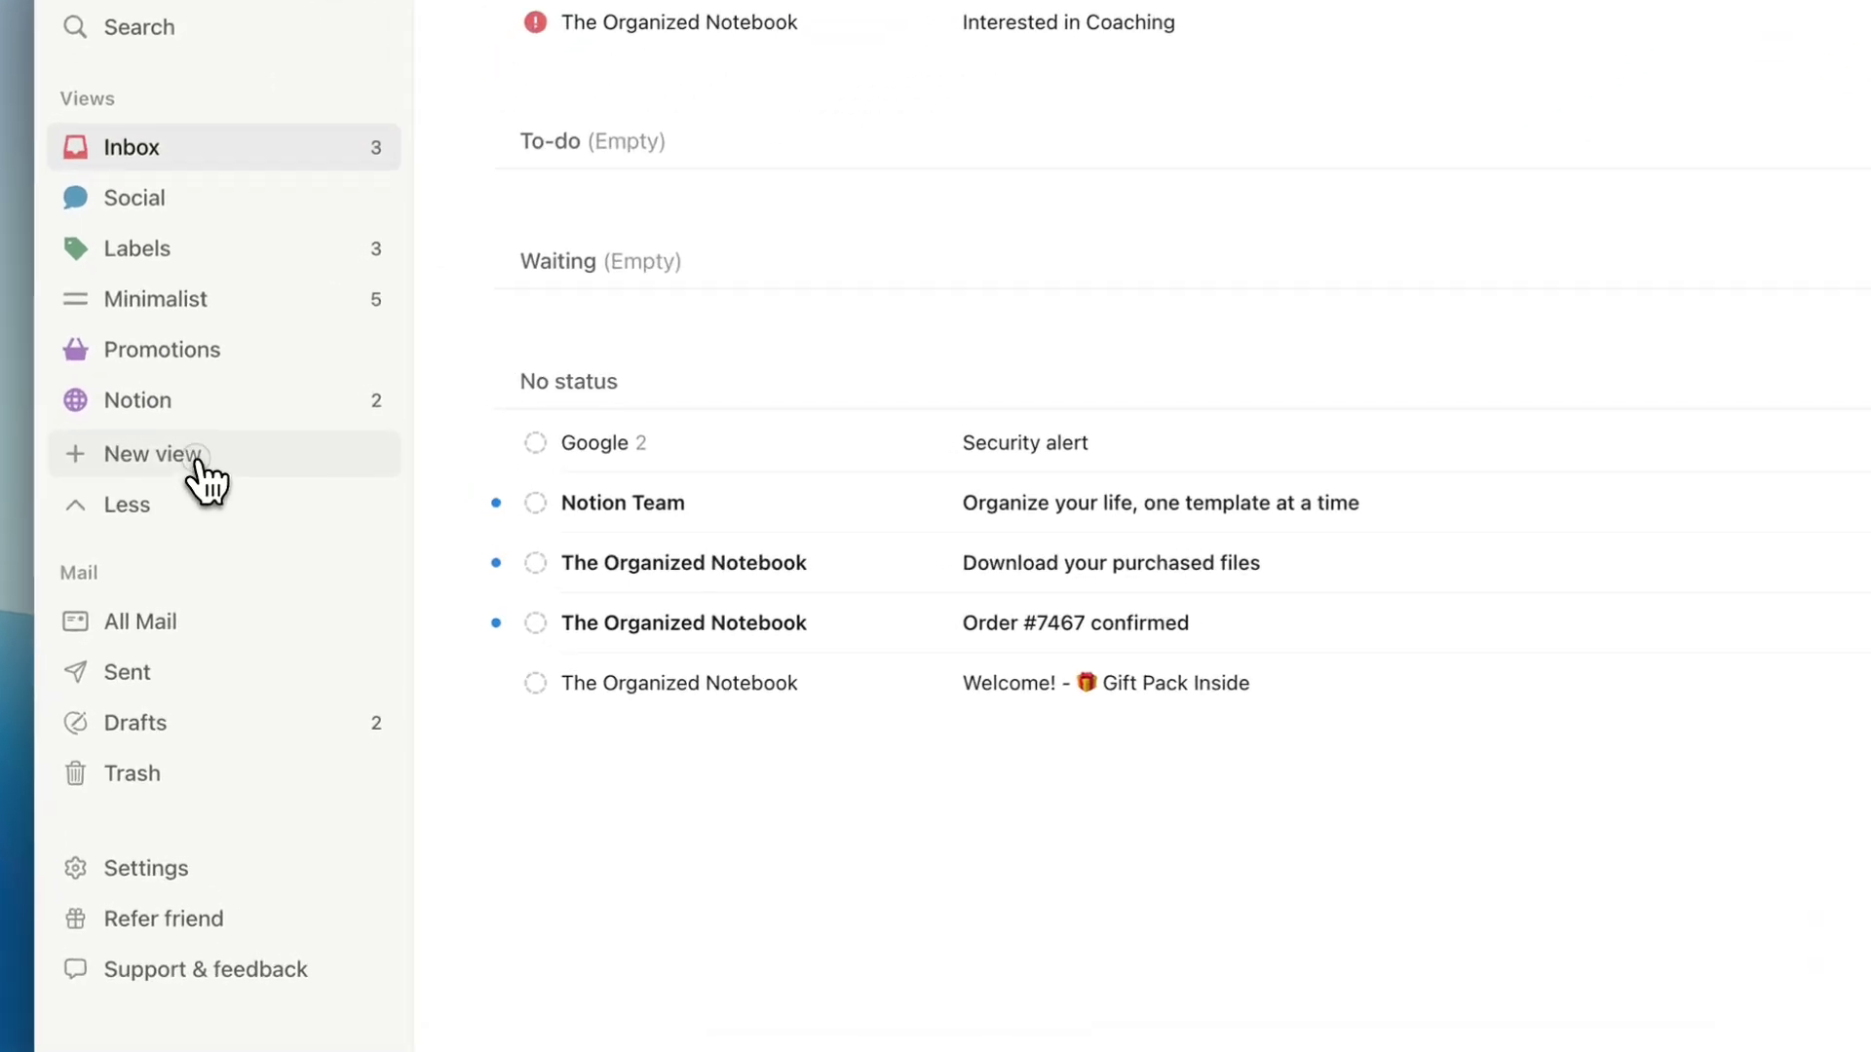
pyautogui.click(198, 461)
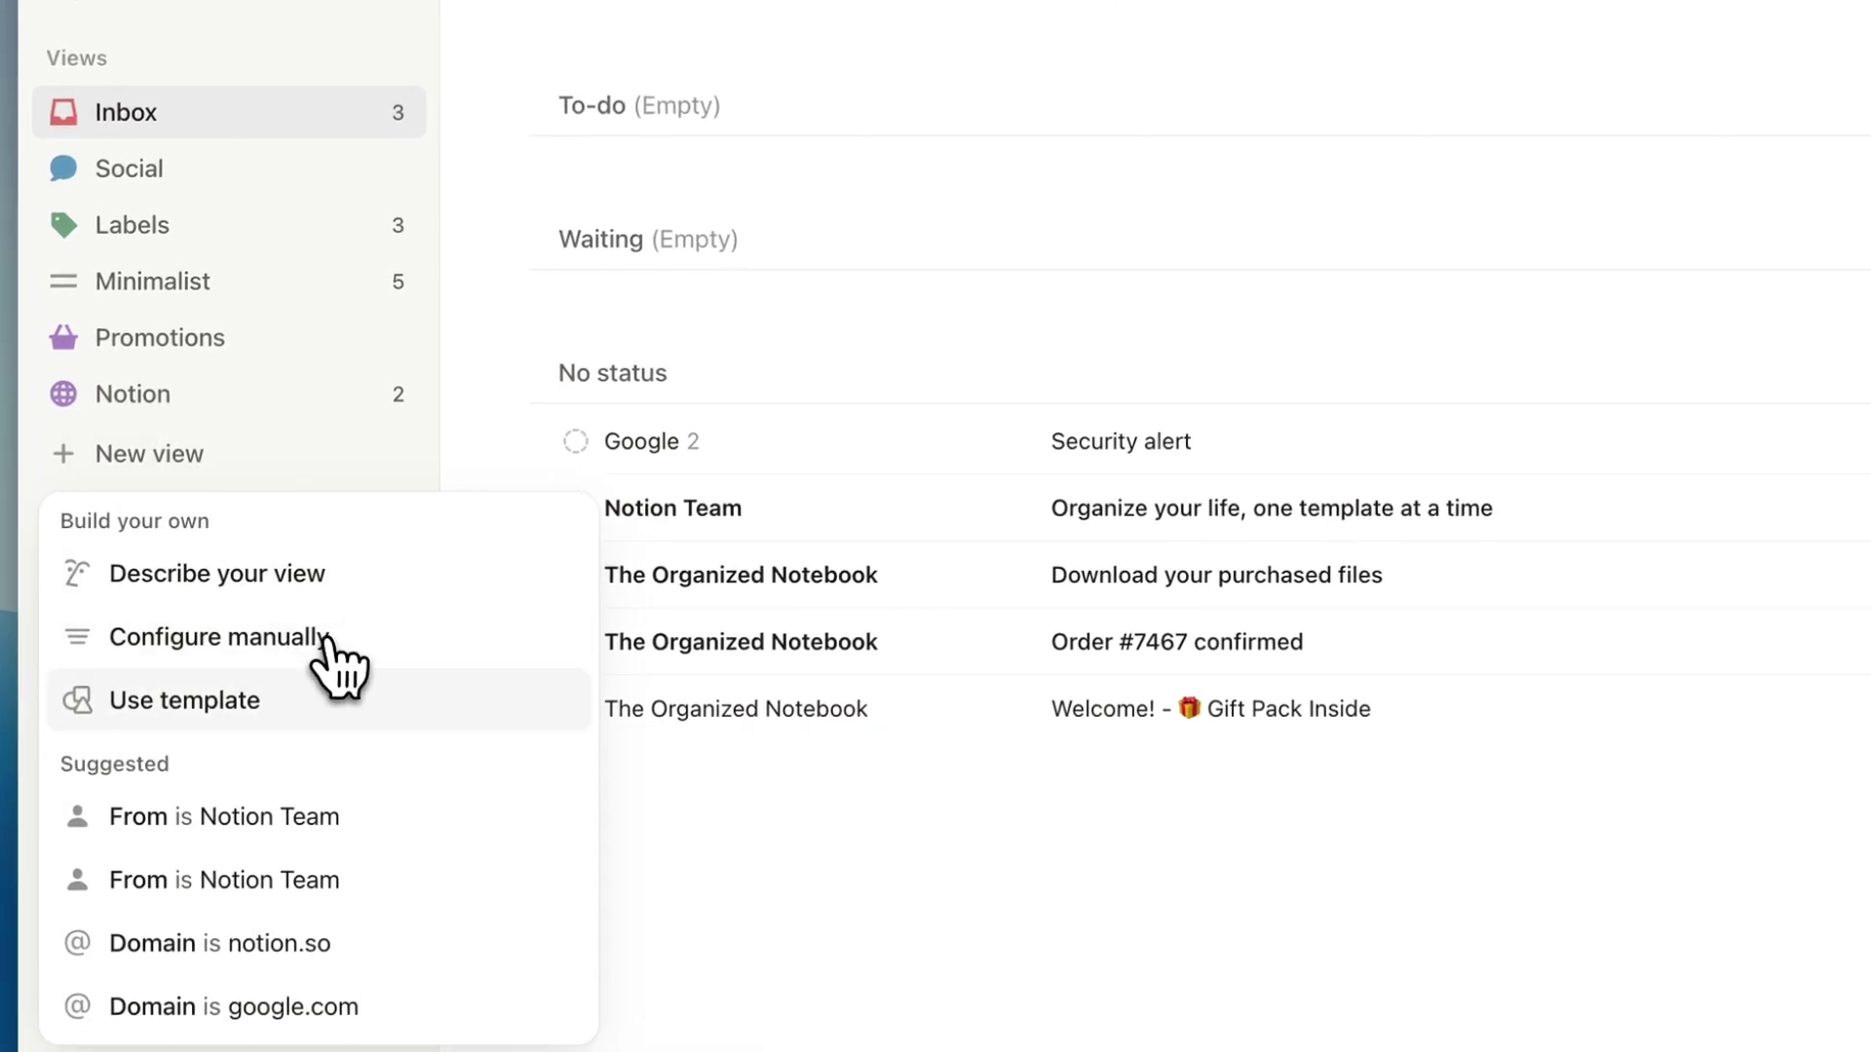
pyautogui.click(255, 577)
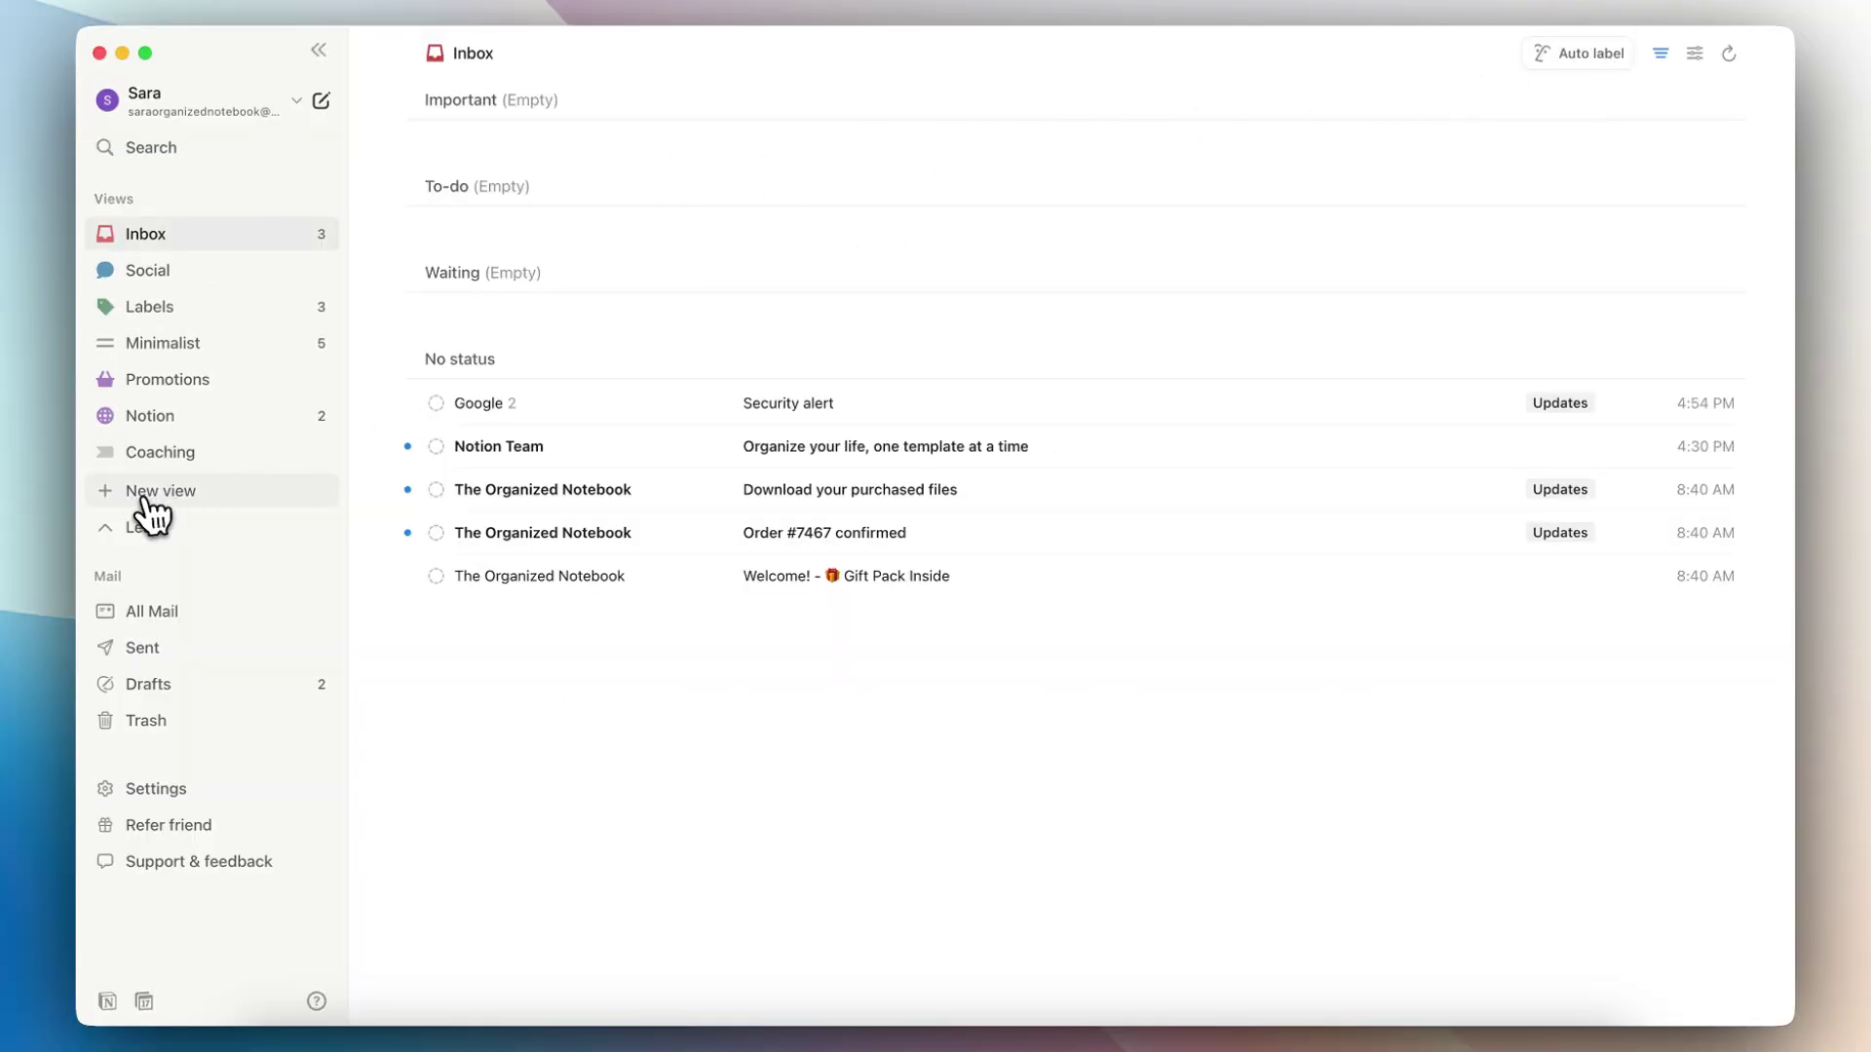
# Auto label emails similar to "Download your purchased files" and name the label "The Organized Notebook"
pyautogui.click(619, 505)
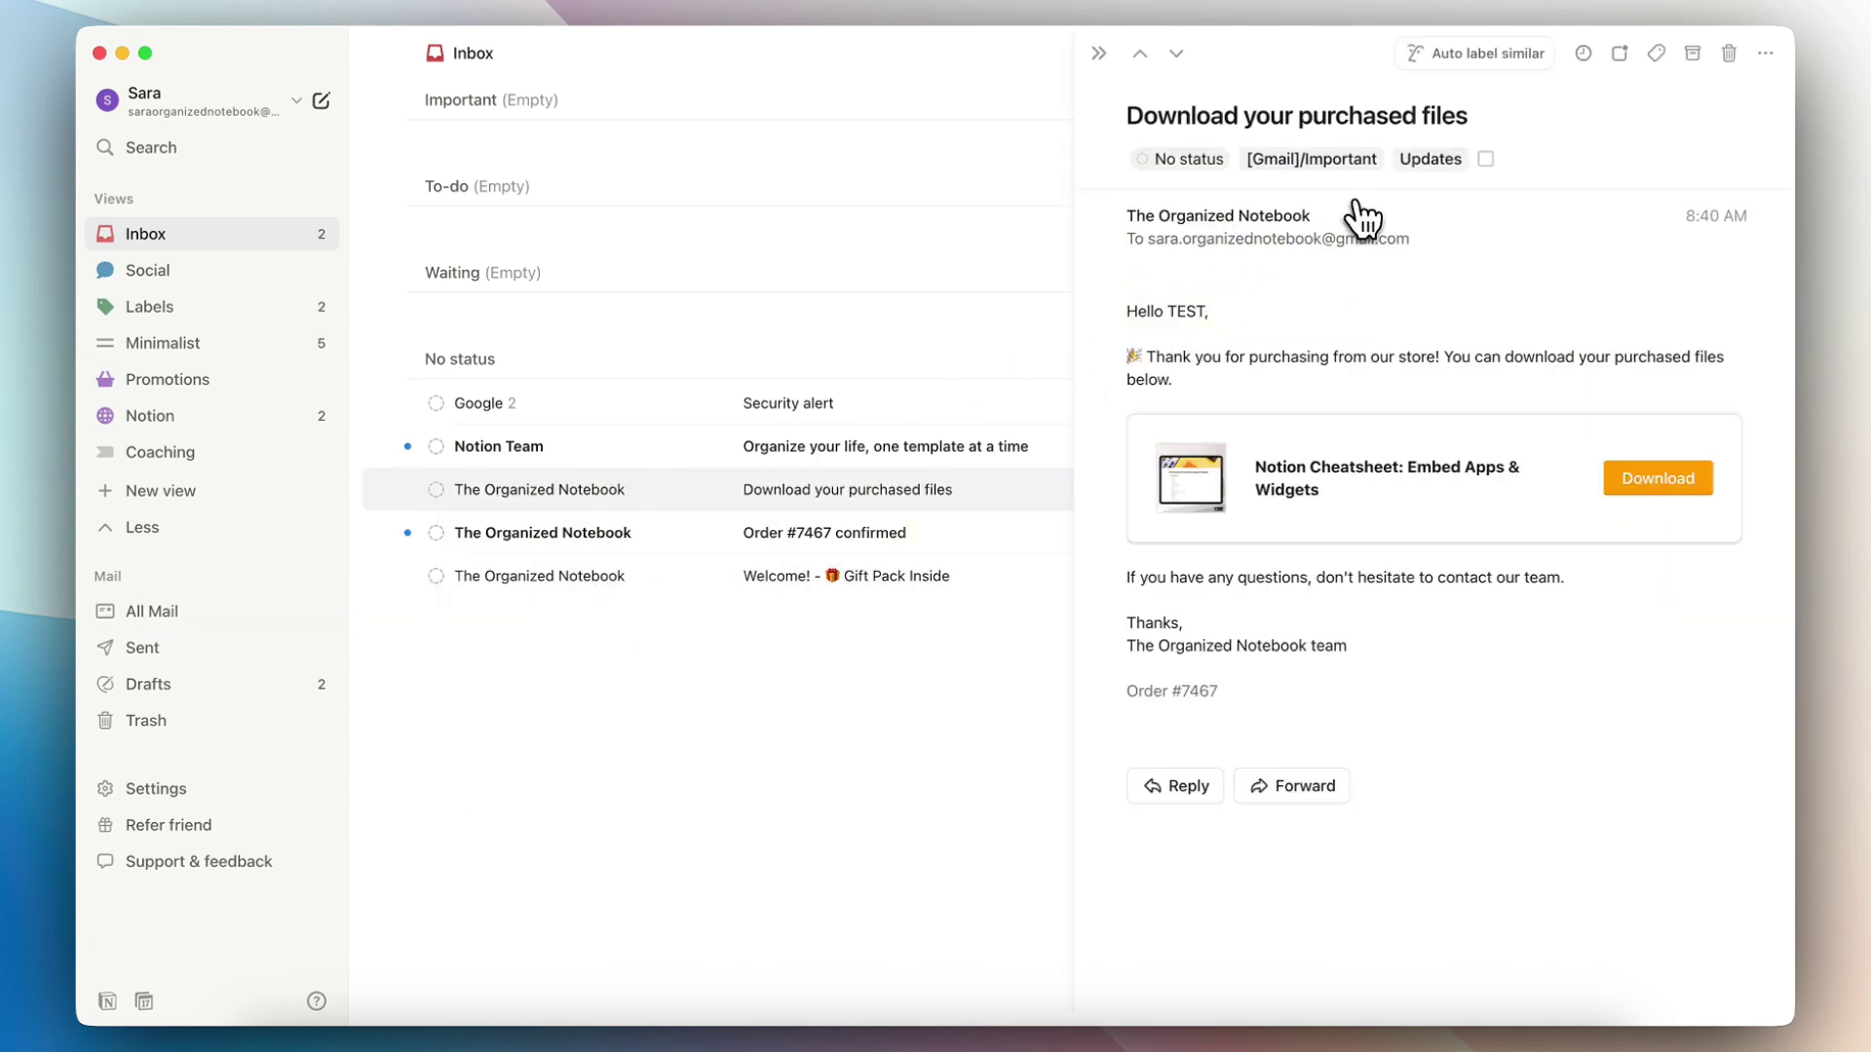
pyautogui.click(1481, 53)
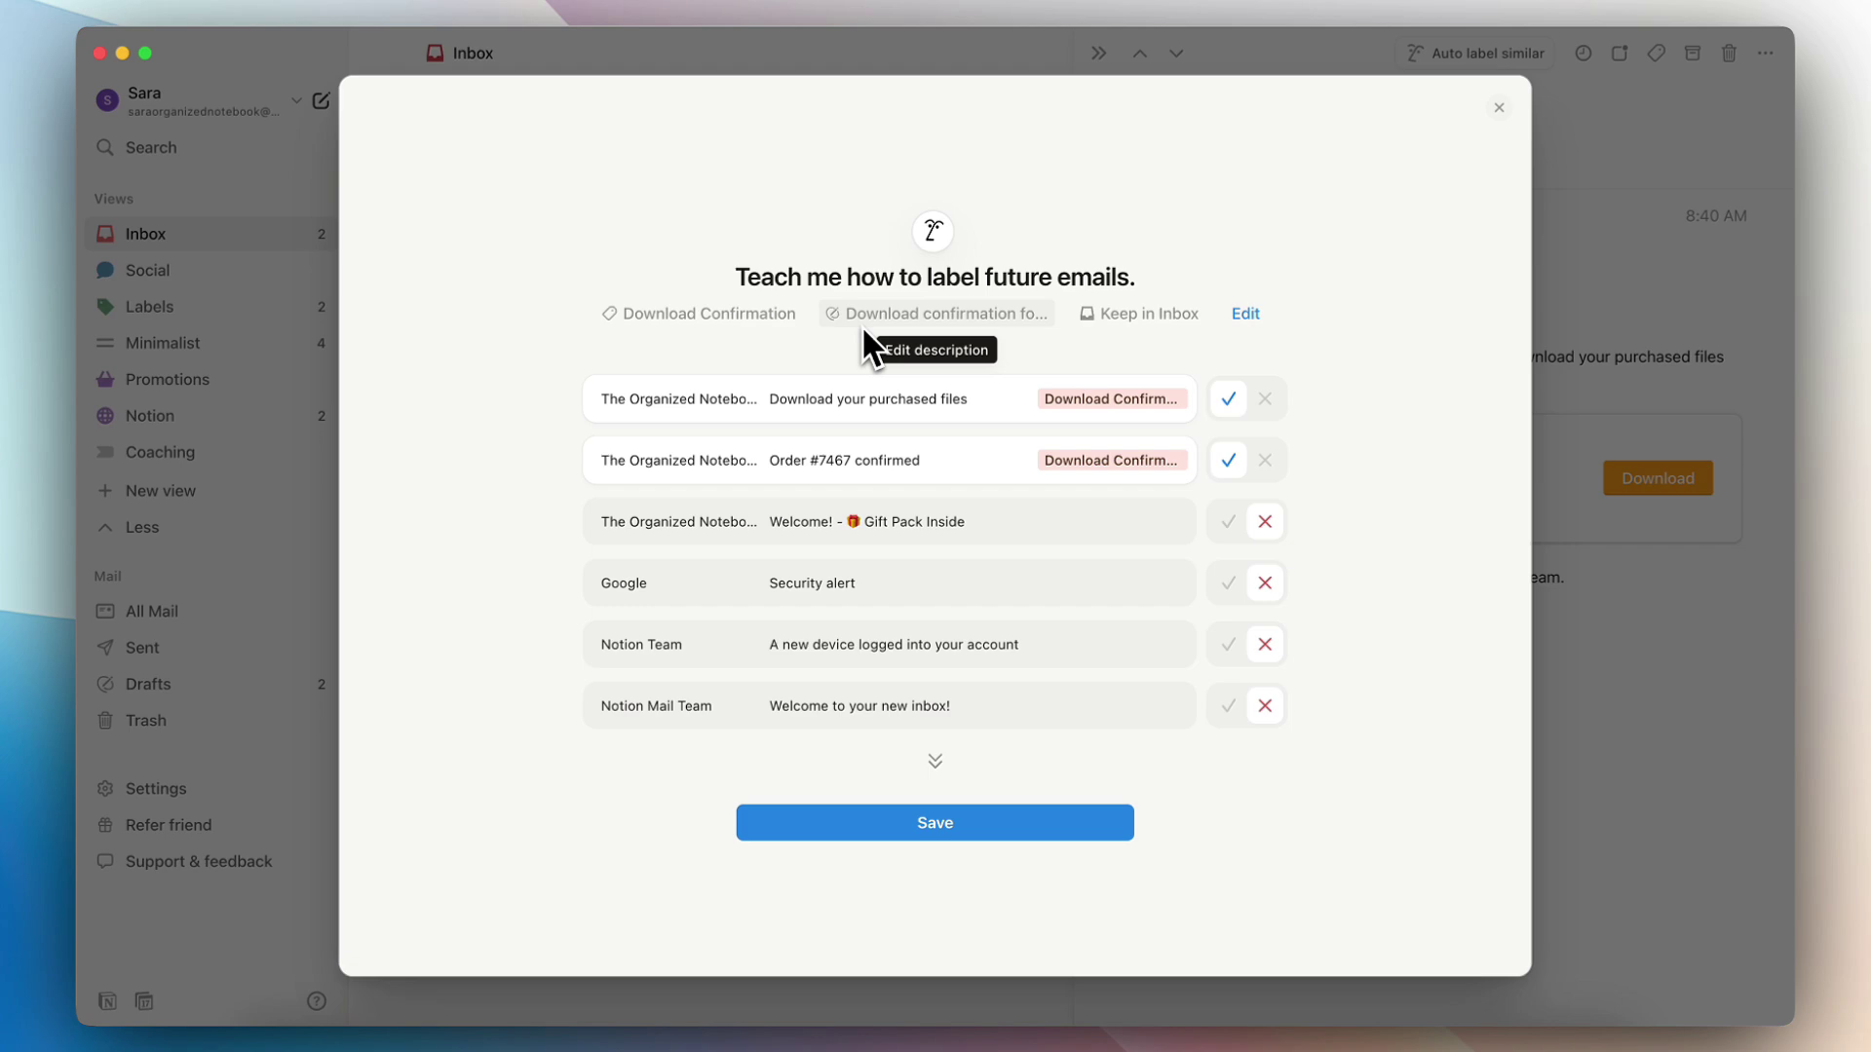
pyautogui.moveTo(1089, 404)
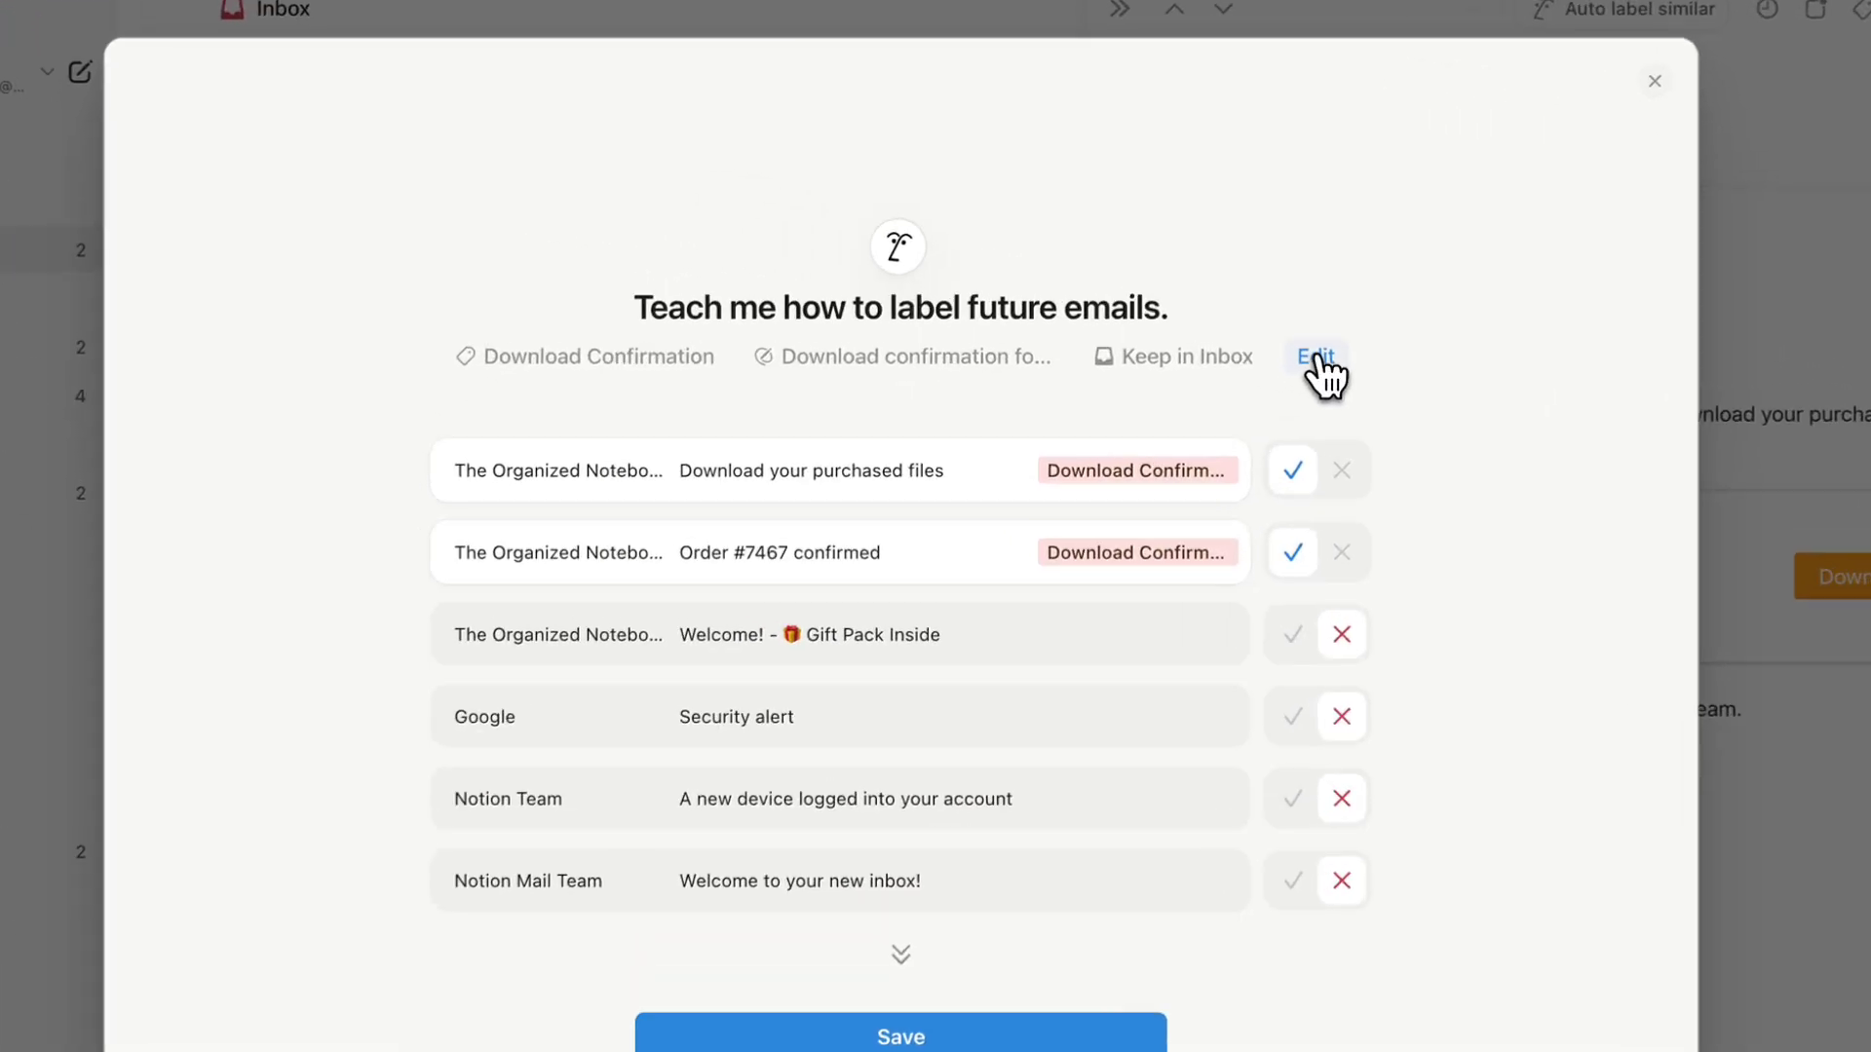
pyautogui.click(1245, 313)
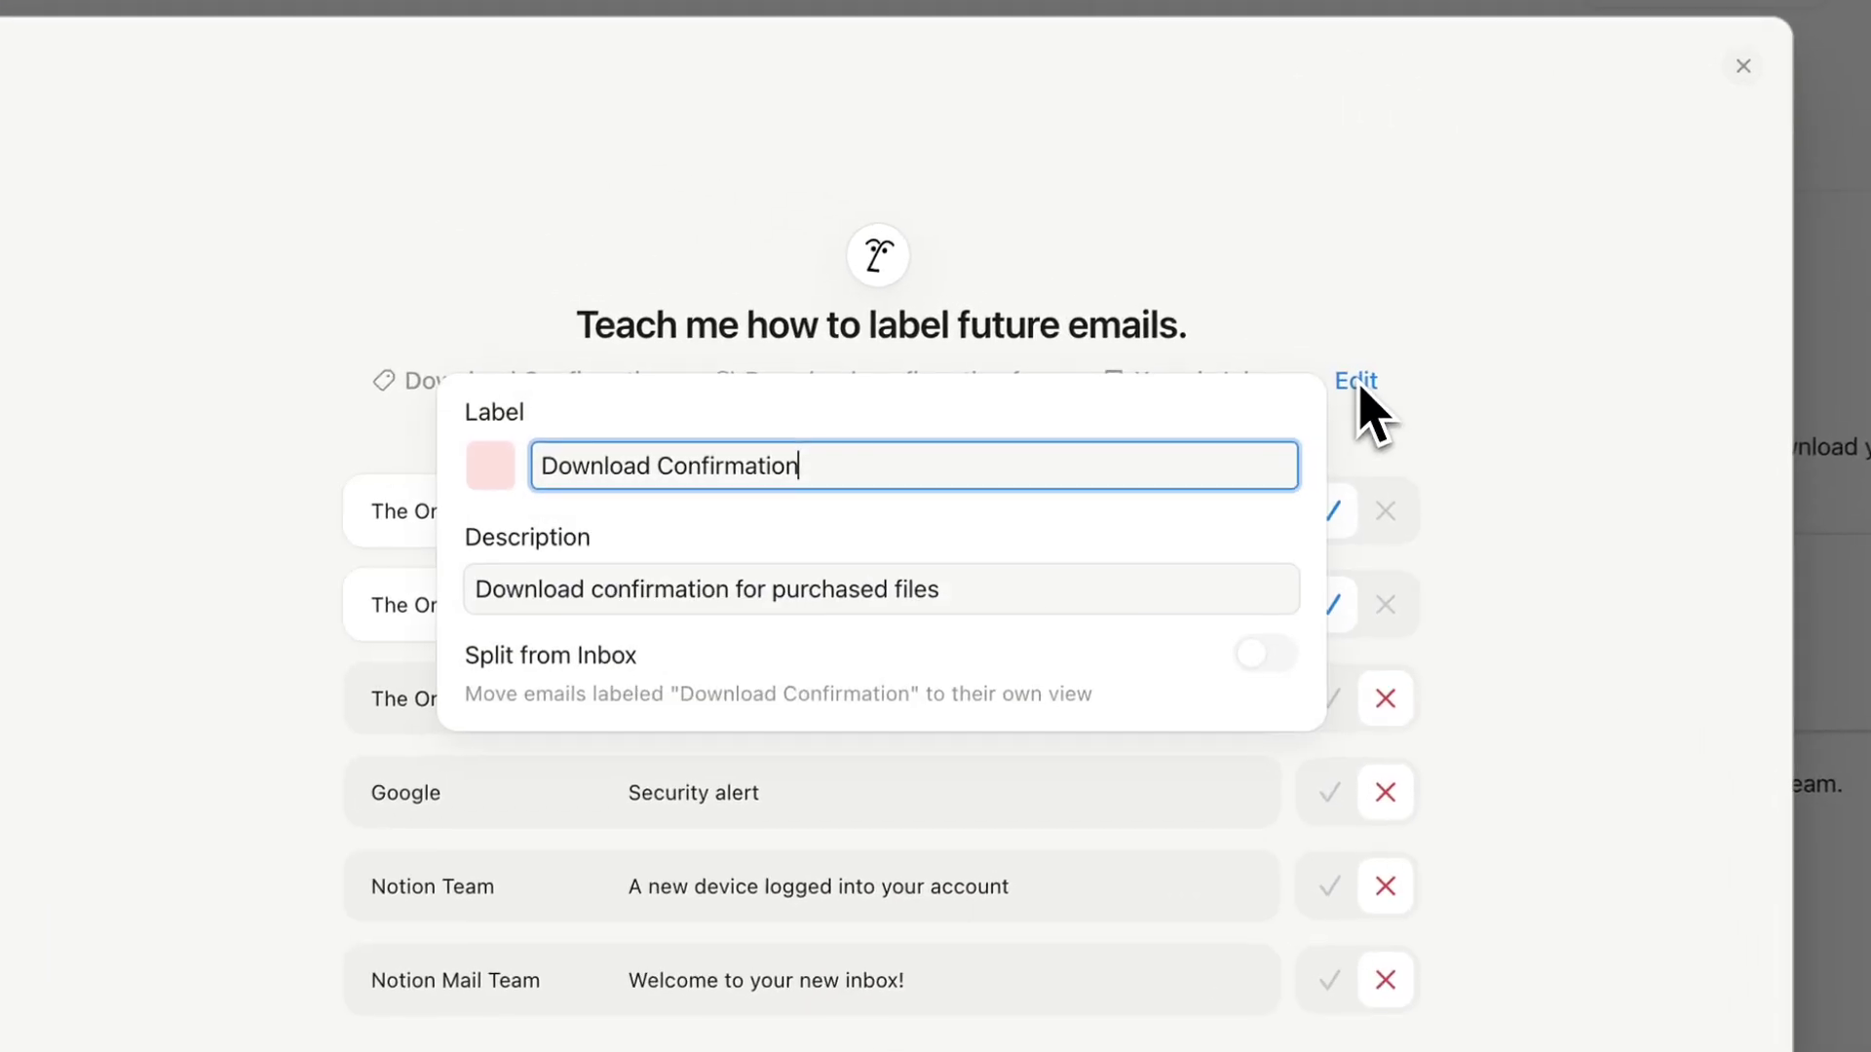
pyautogui.tripleClick(808, 447)
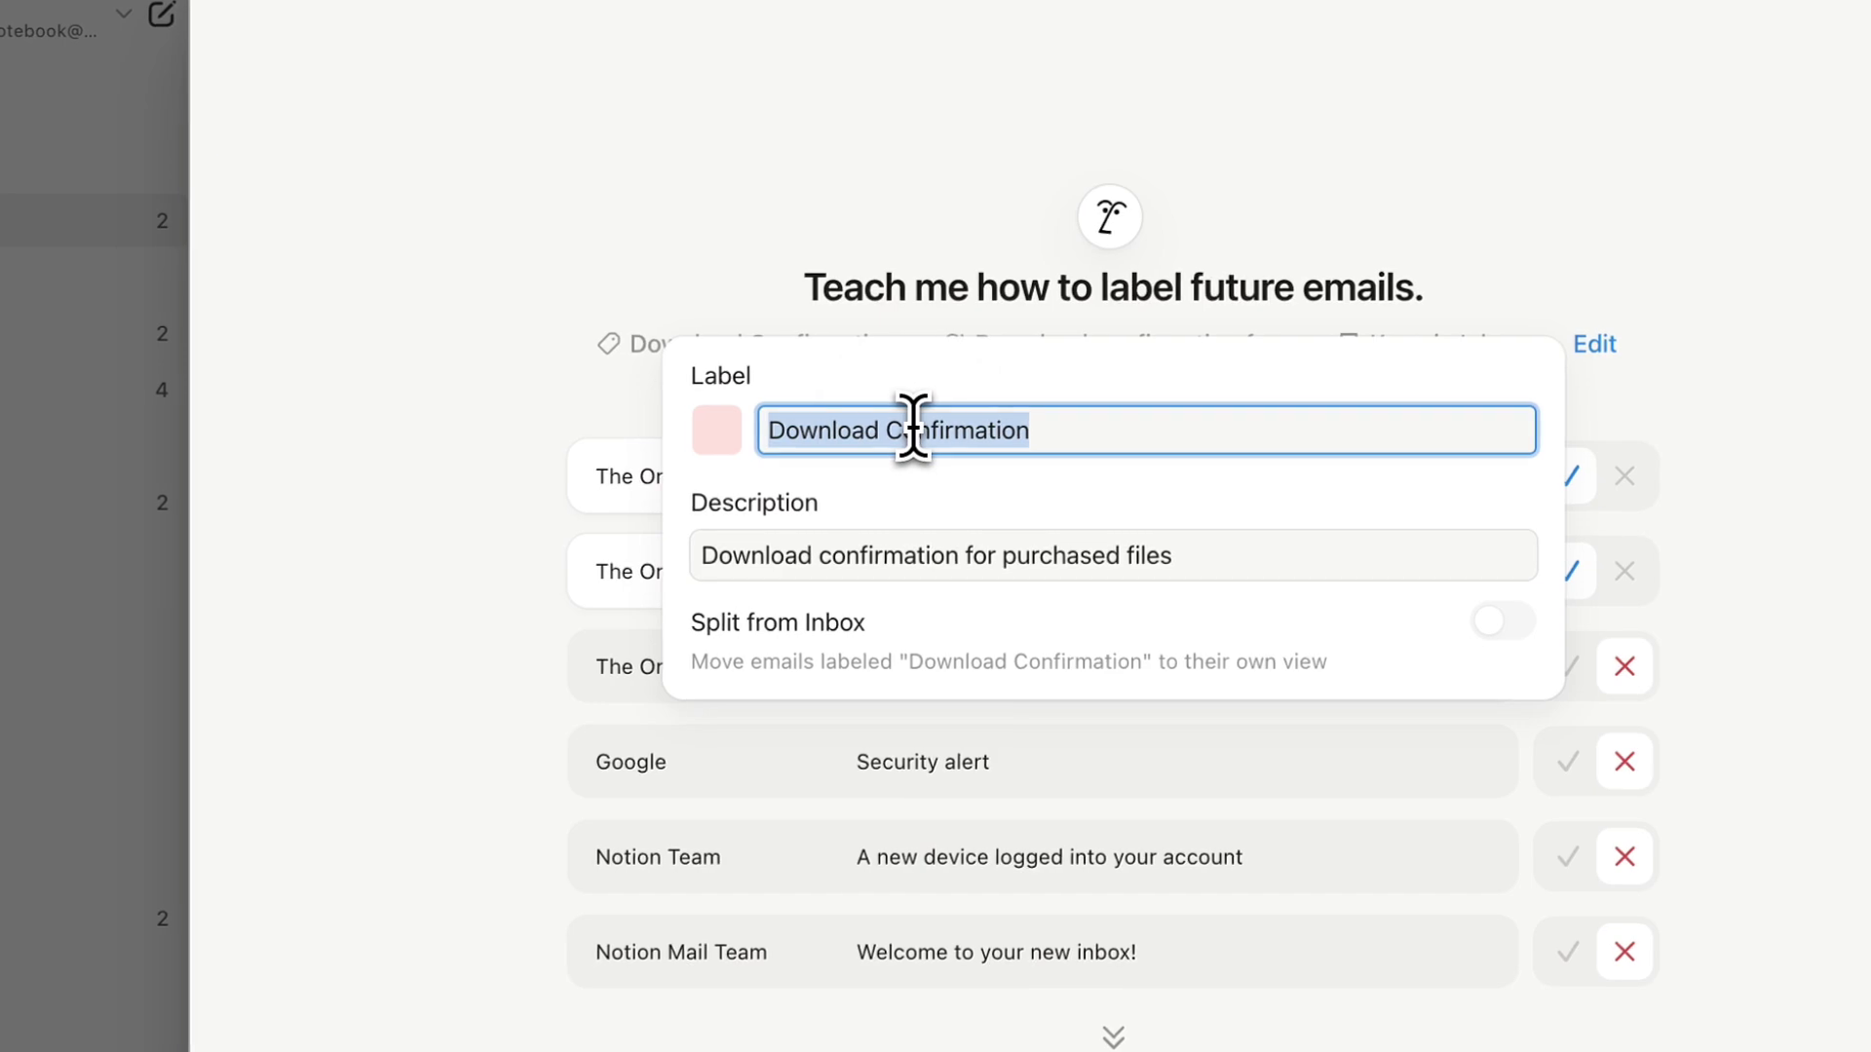
pyautogui.write('The Organize')
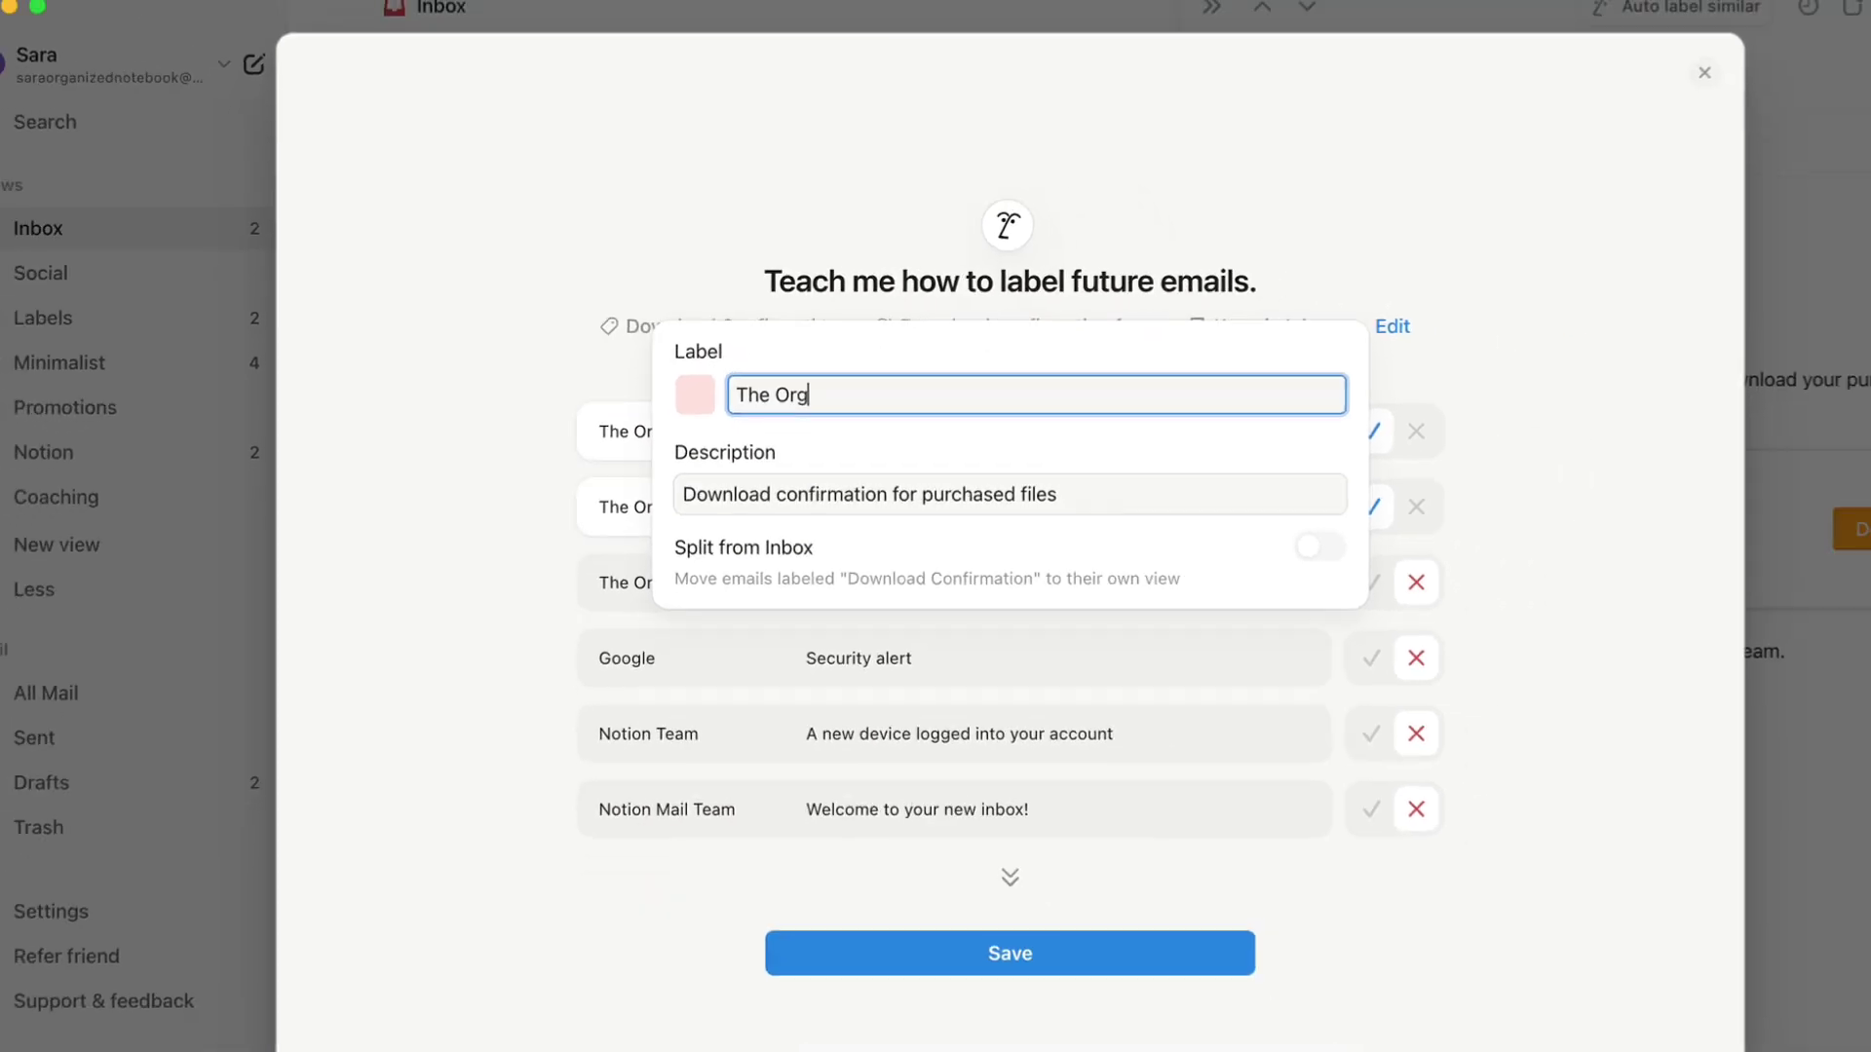
pyautogui.write('d Notebook')
# Extend the label description with "from the organized notebook" and save the auto label with its emails kept in the Inbox
pyautogui.click(1005, 460)
pyautogui.write('from ')
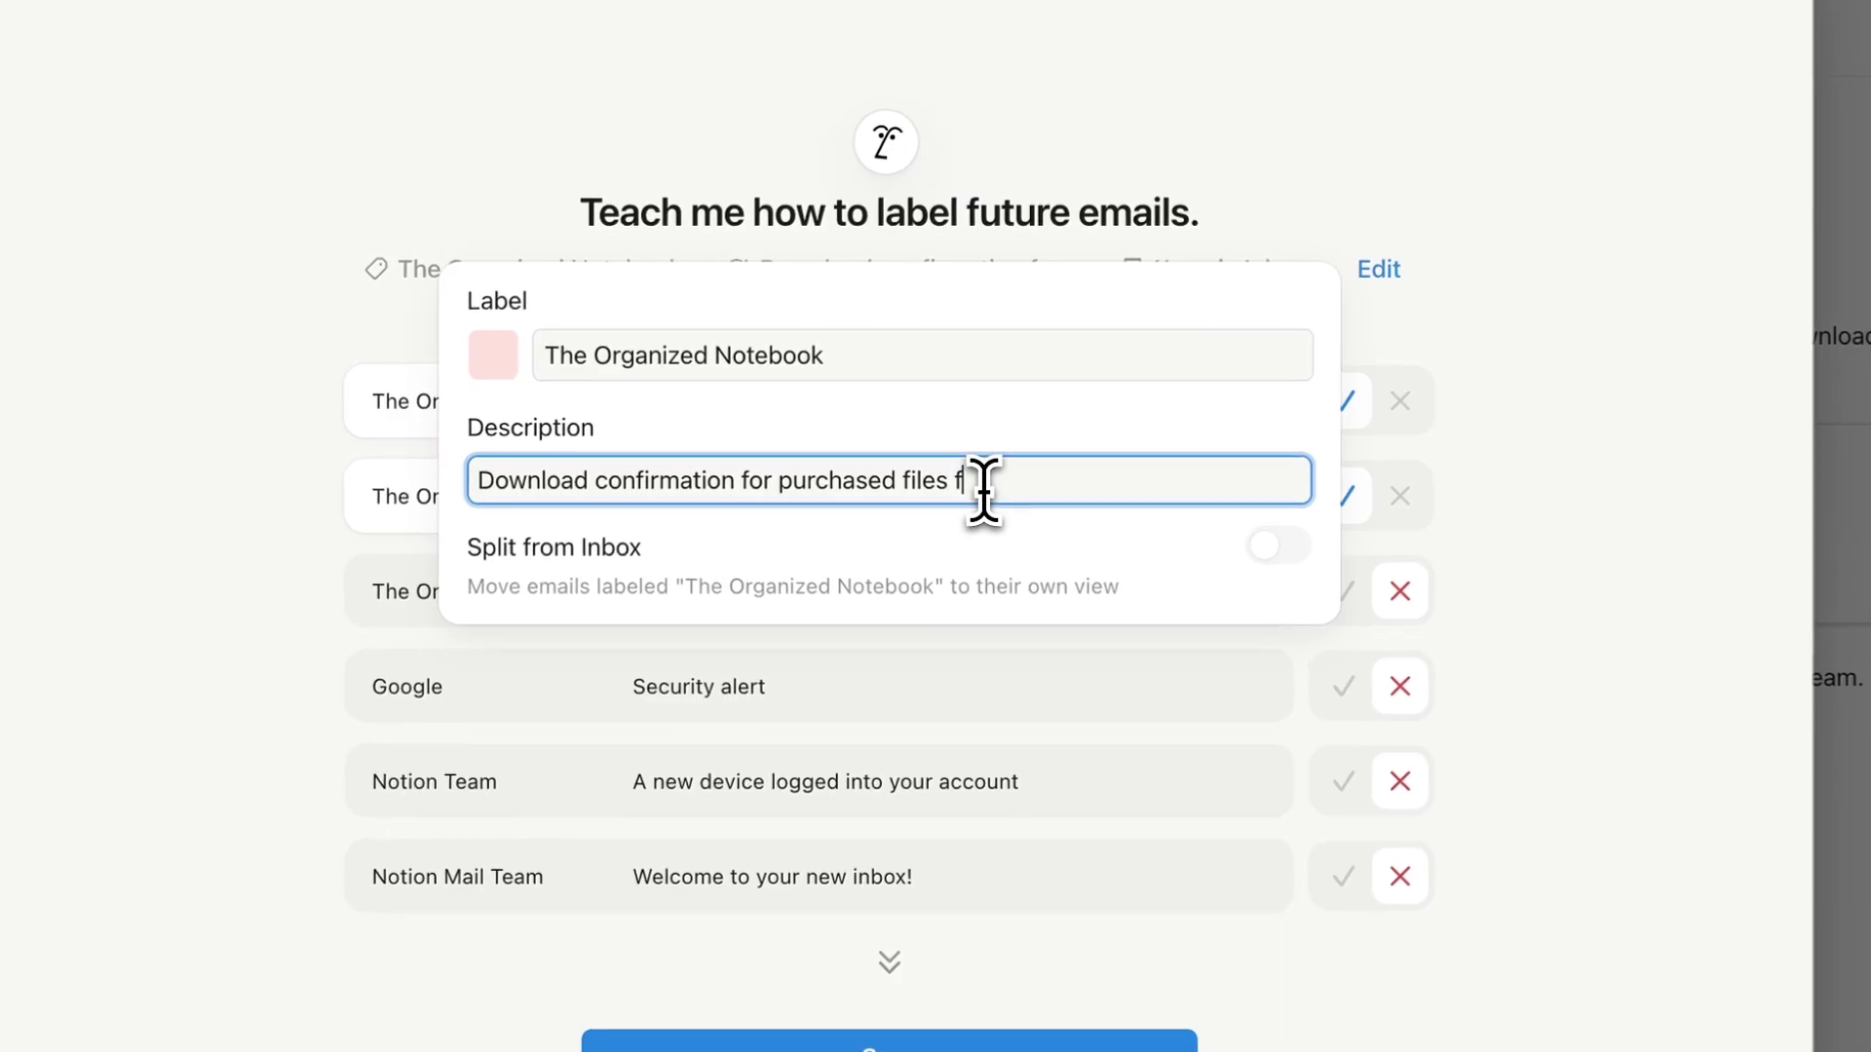
pyautogui.write('the organized notebook')
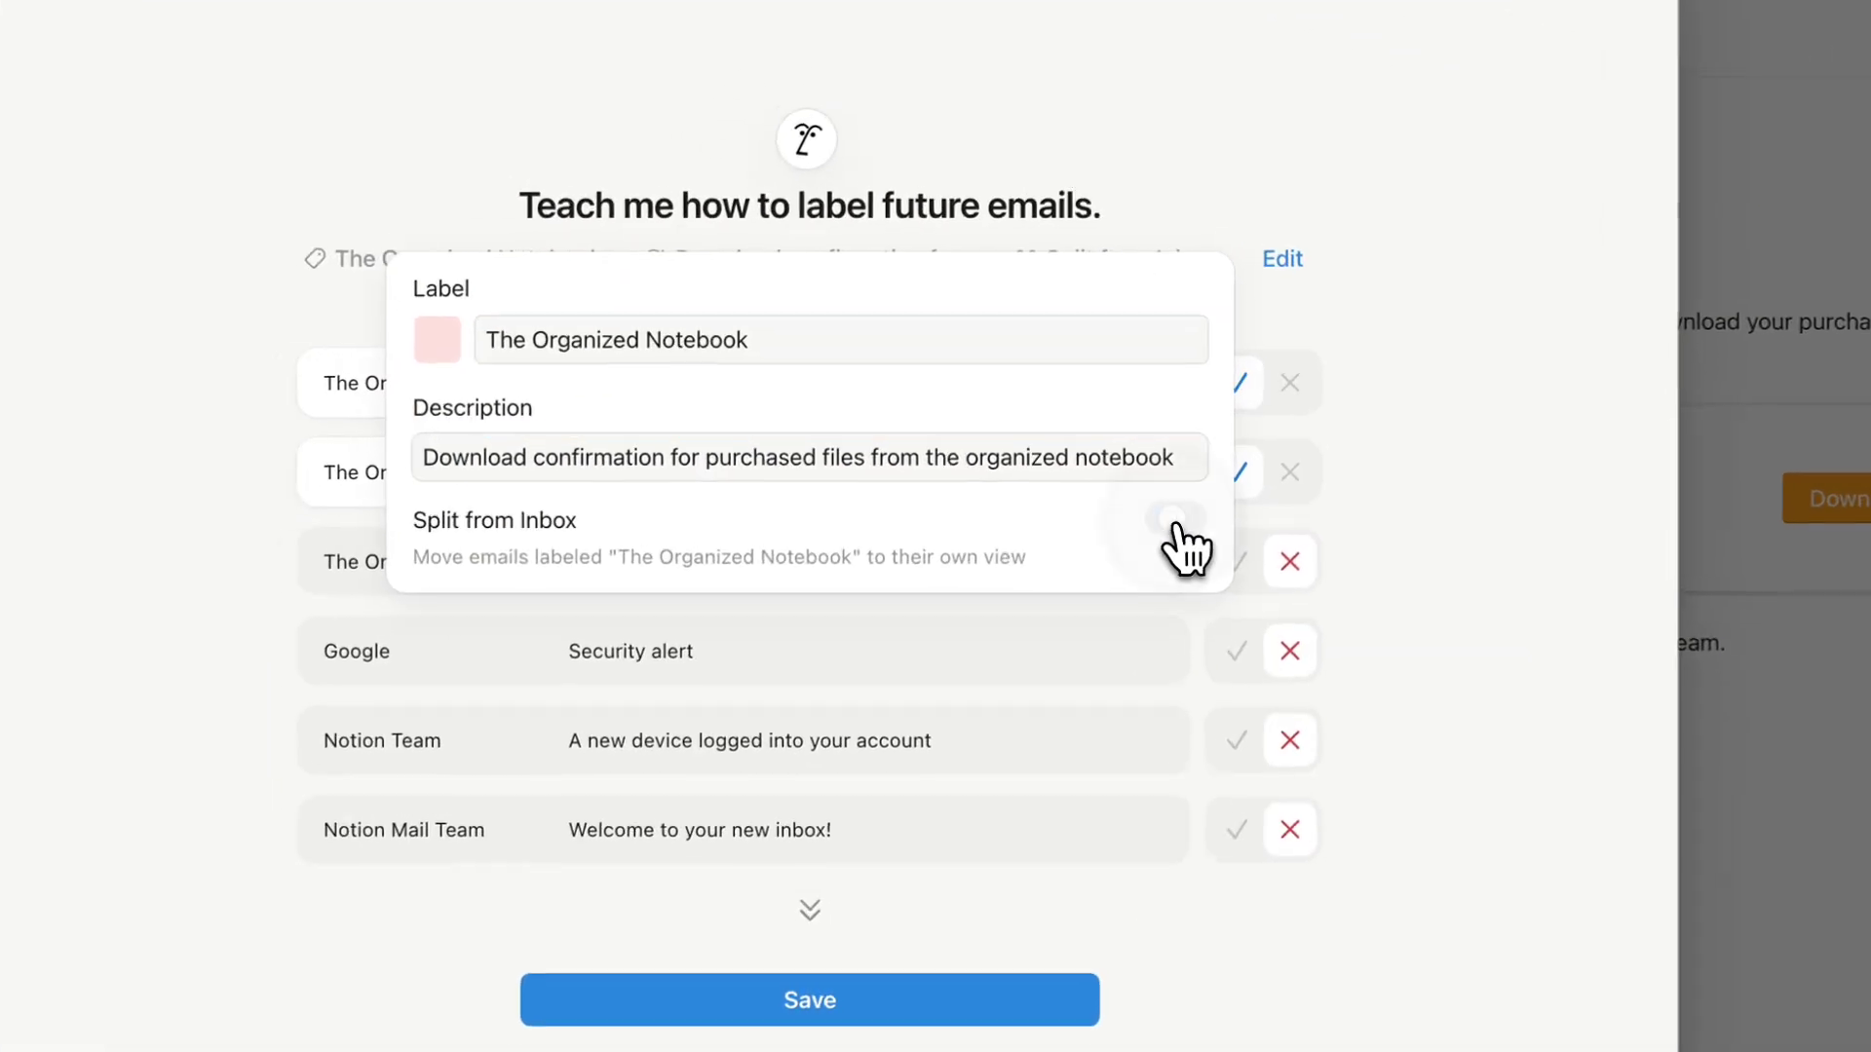
pyautogui.click(1189, 493)
pyautogui.click(1189, 493)
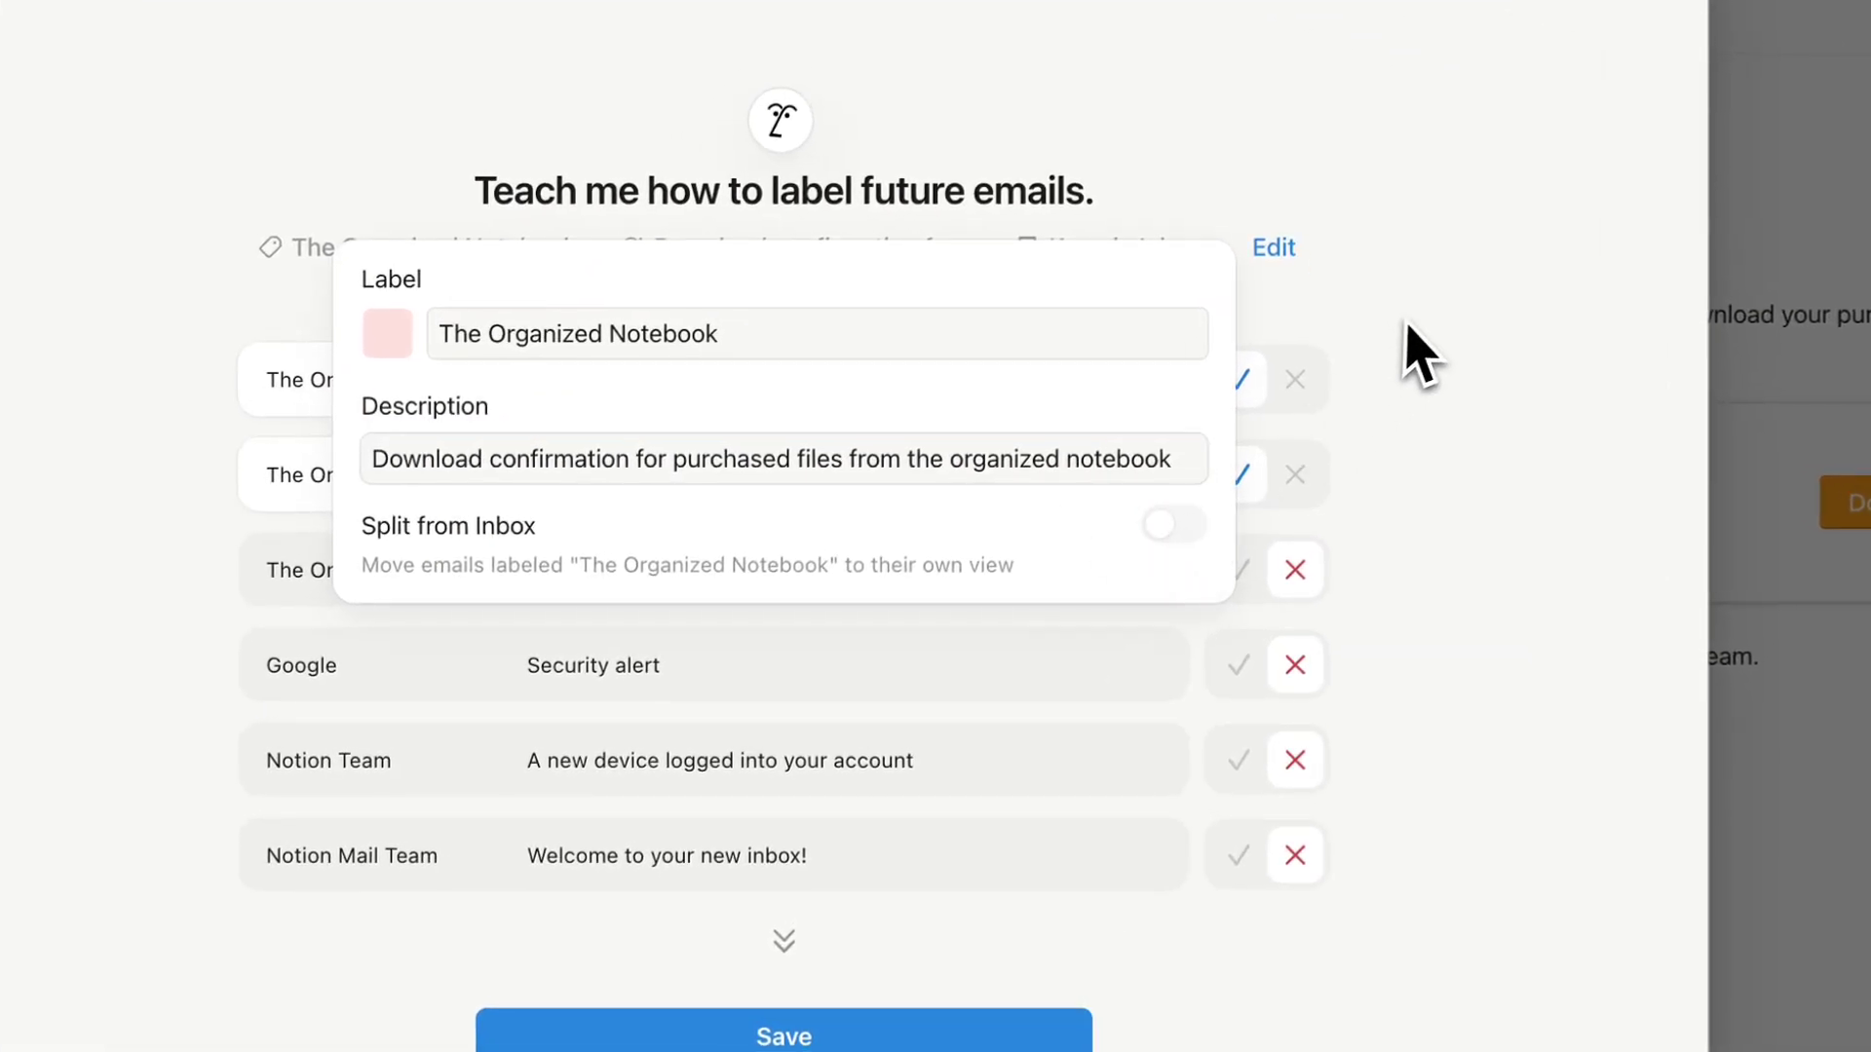
pyautogui.click(1419, 402)
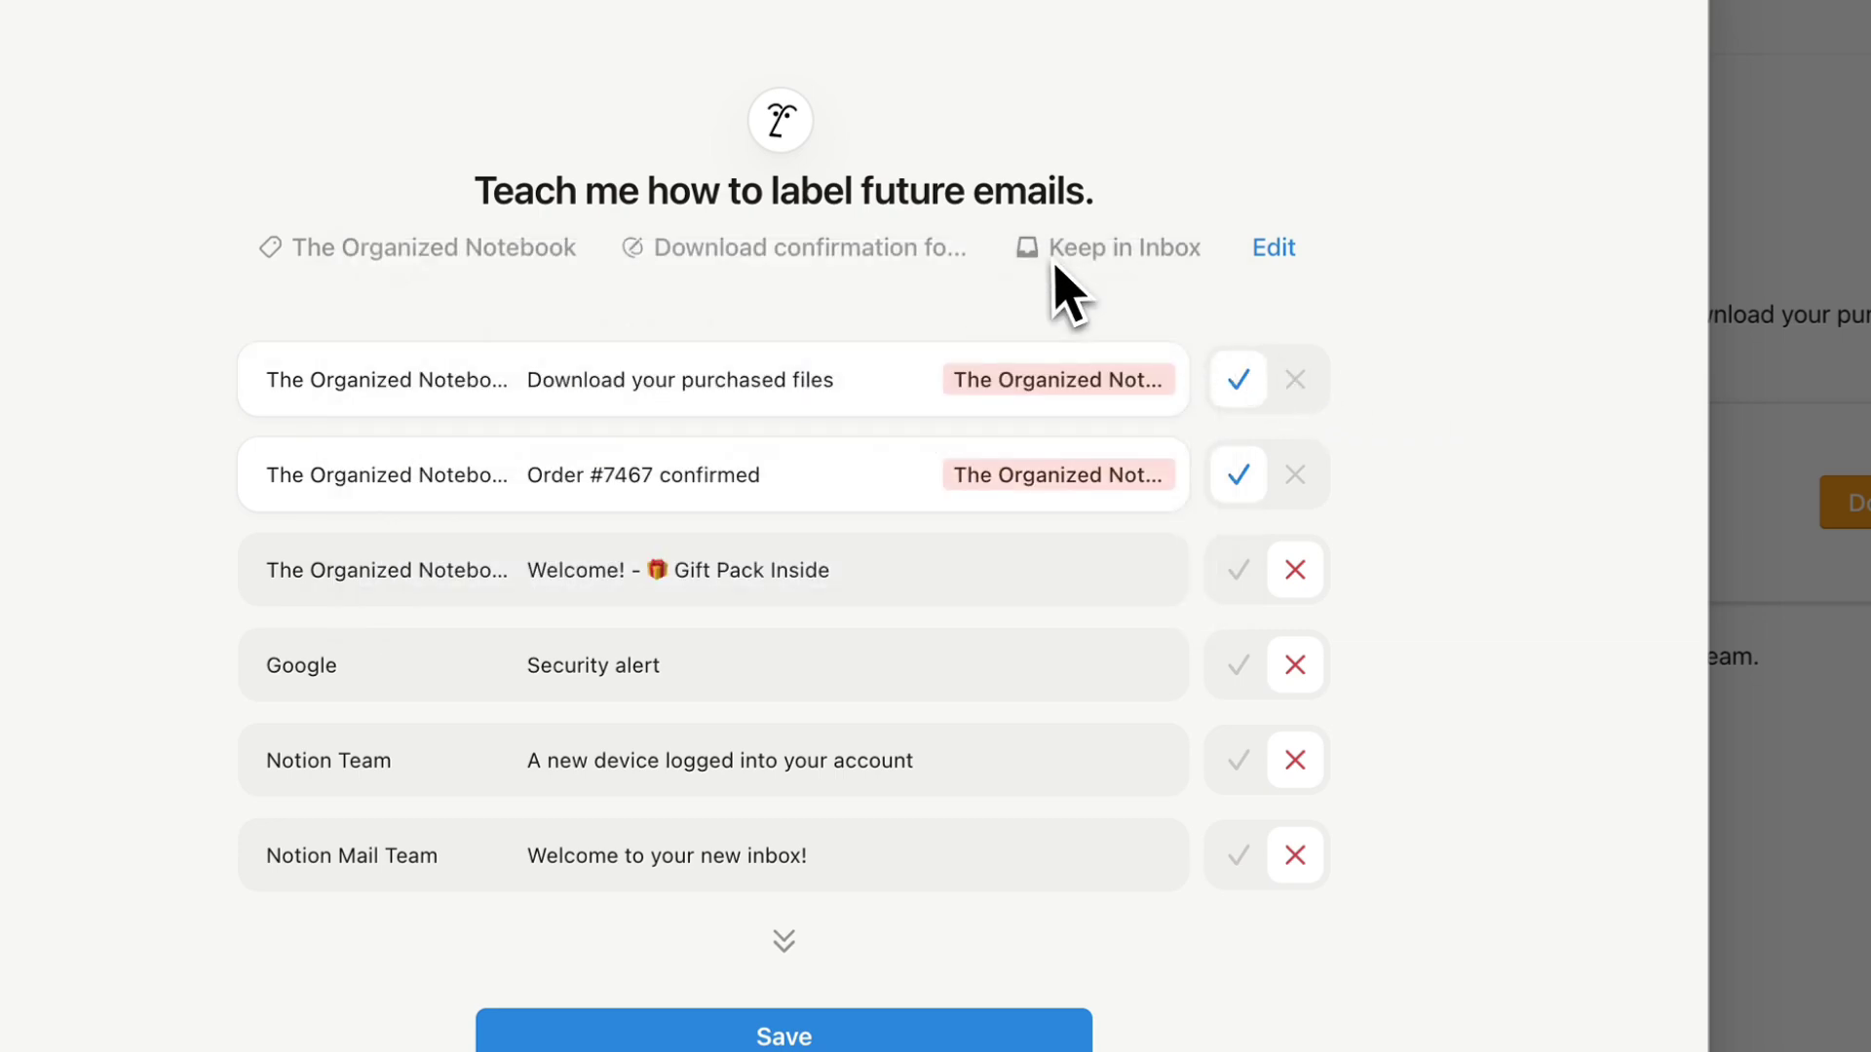
pyautogui.click(805, 1037)
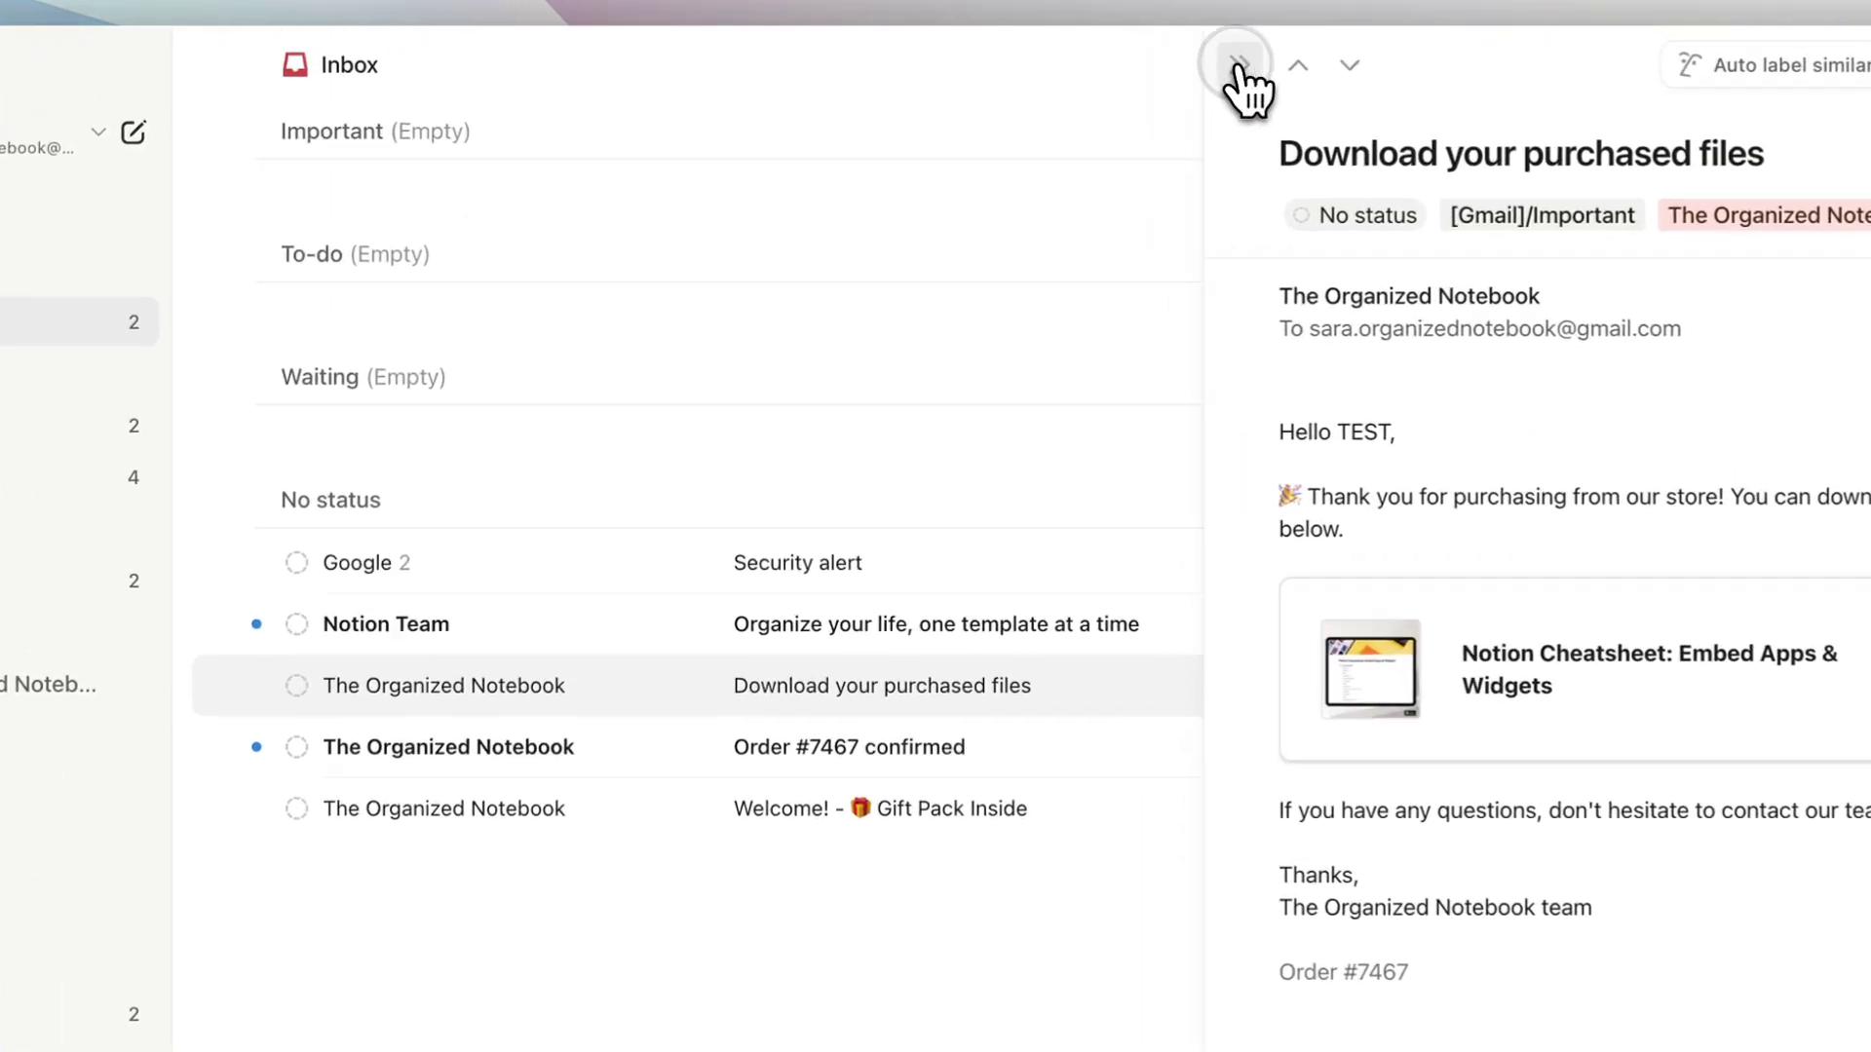
# Close the email, look through The Organized Notebook view and return to the Inbox
pyautogui.click(1235, 65)
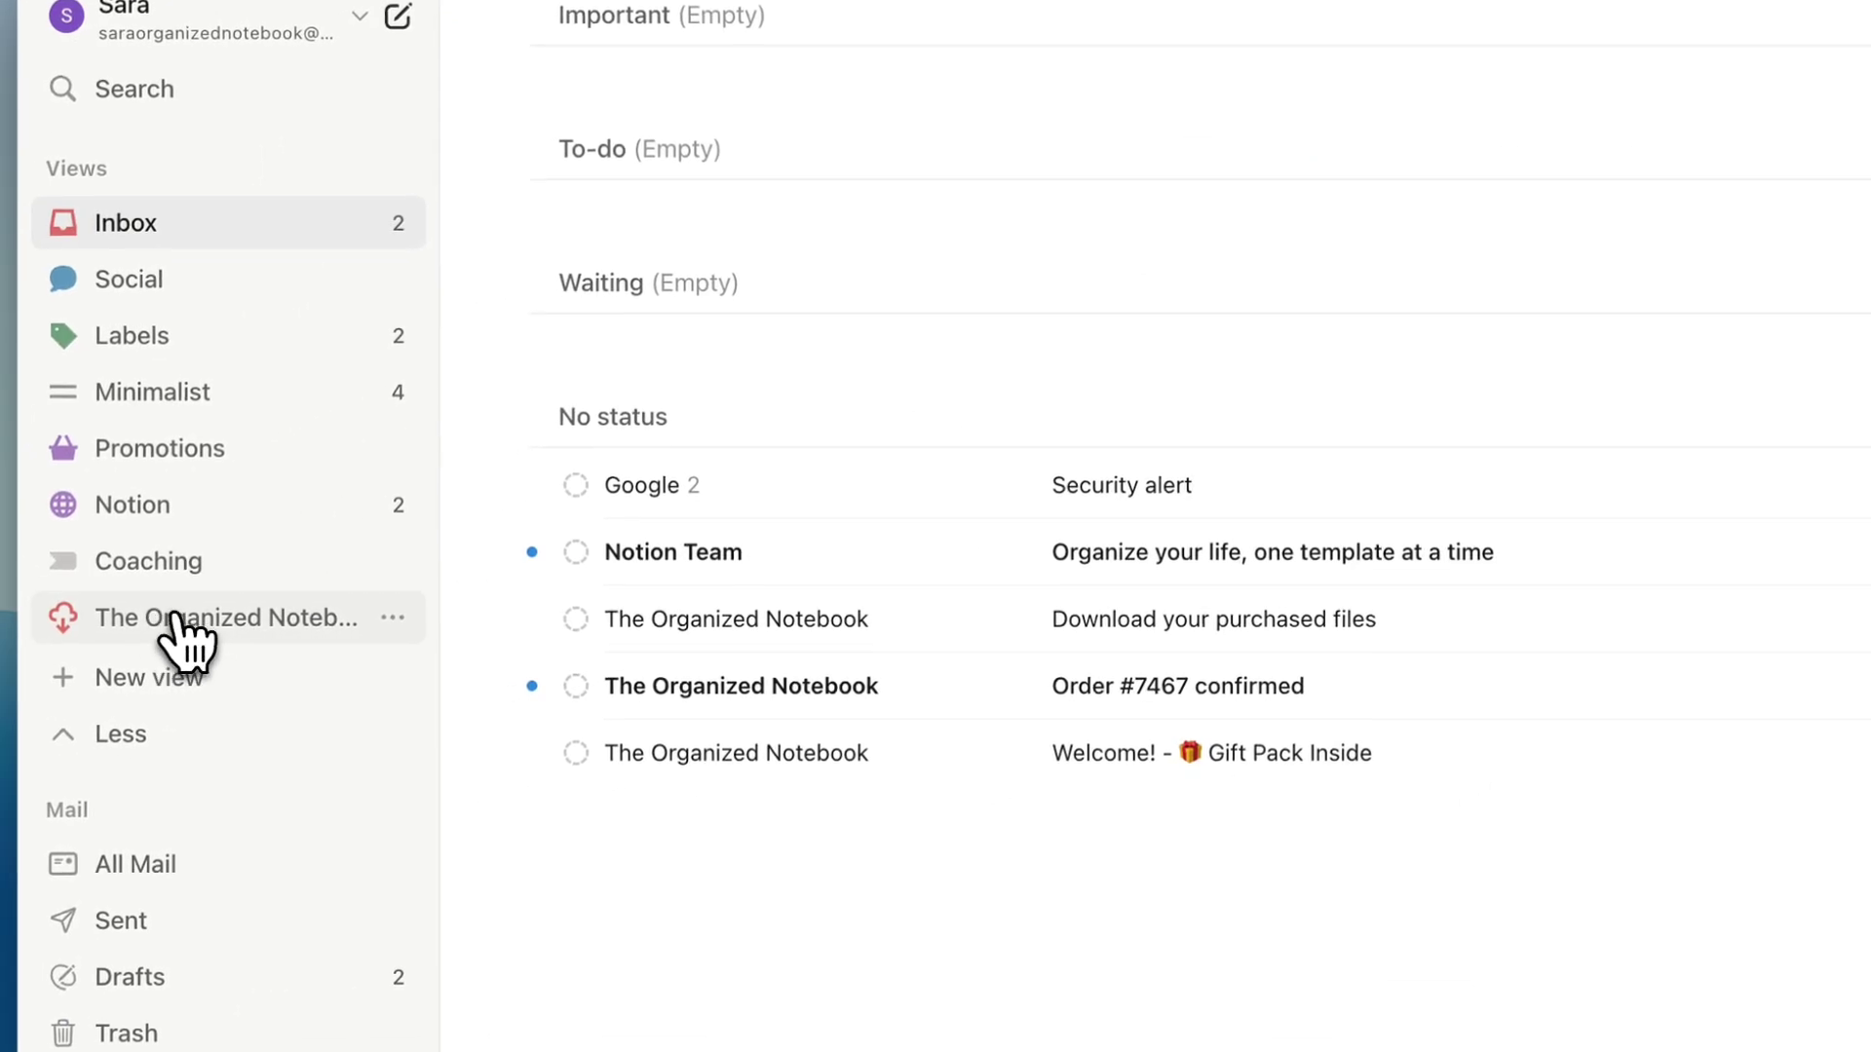
pyautogui.click(141, 634)
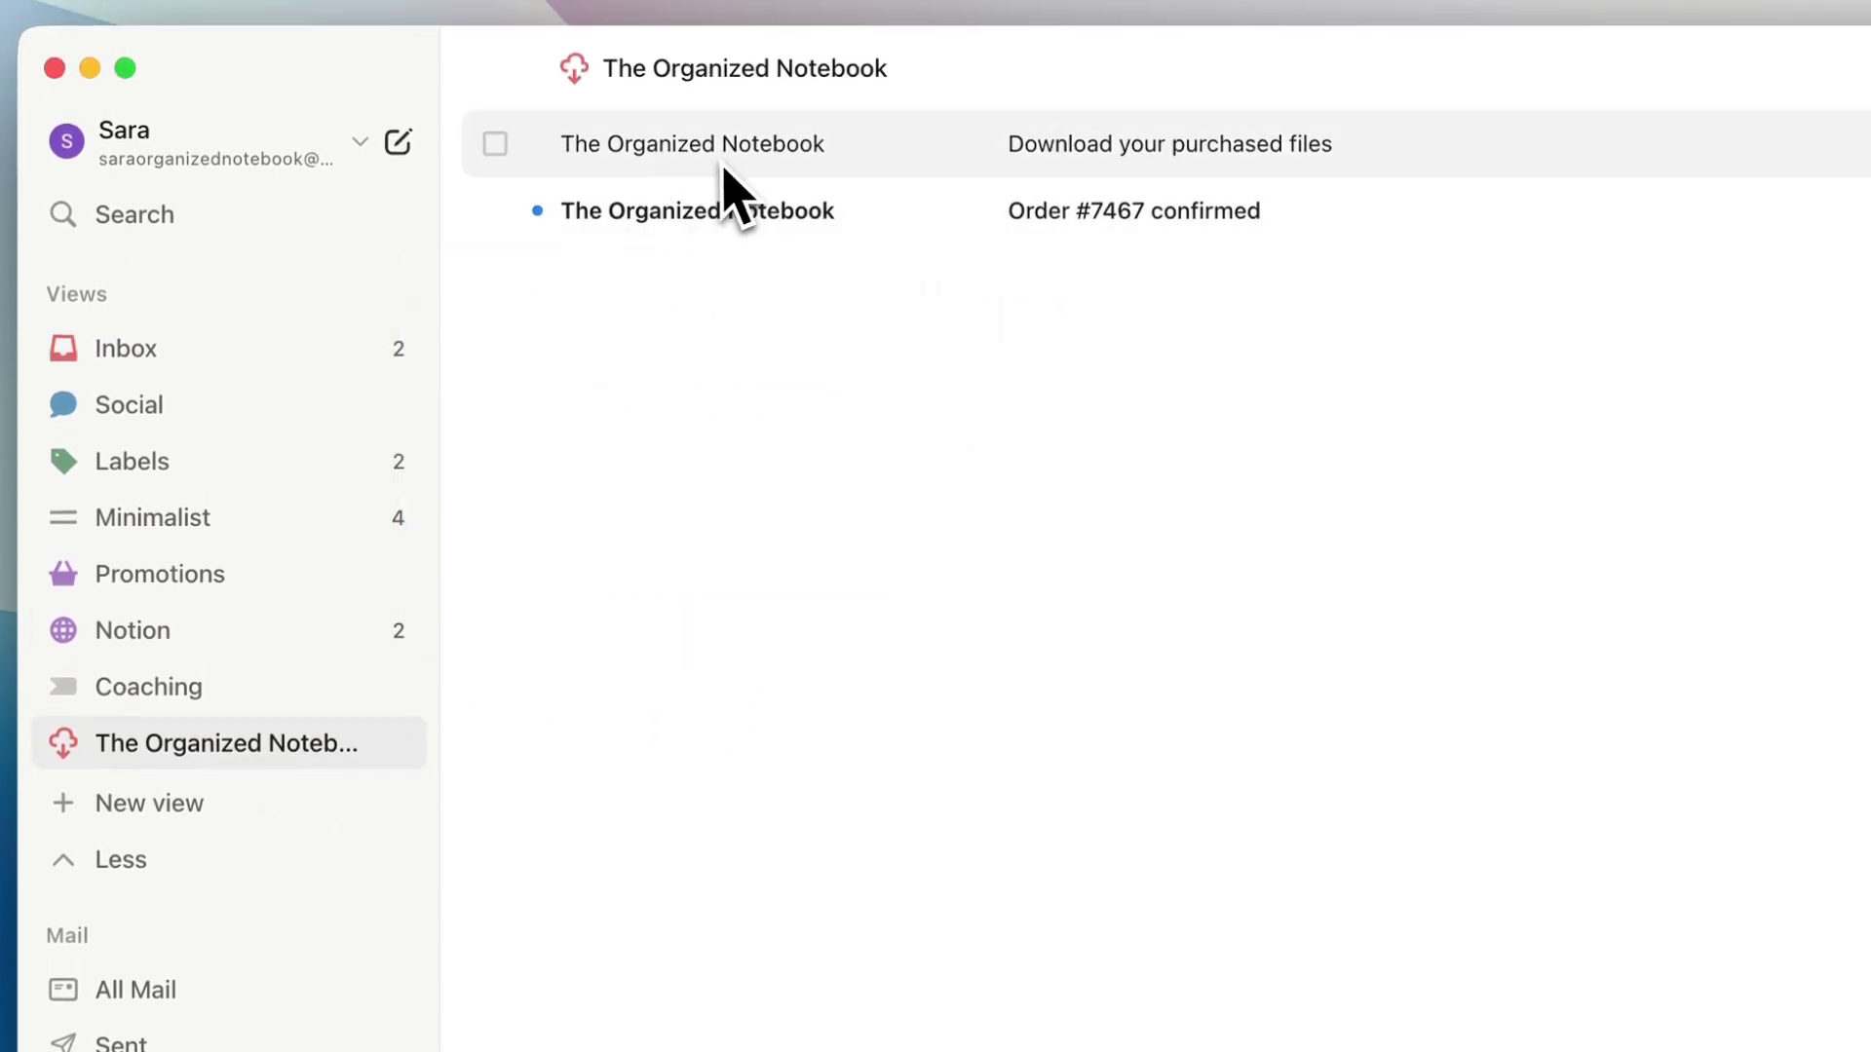
pyautogui.click(224, 351)
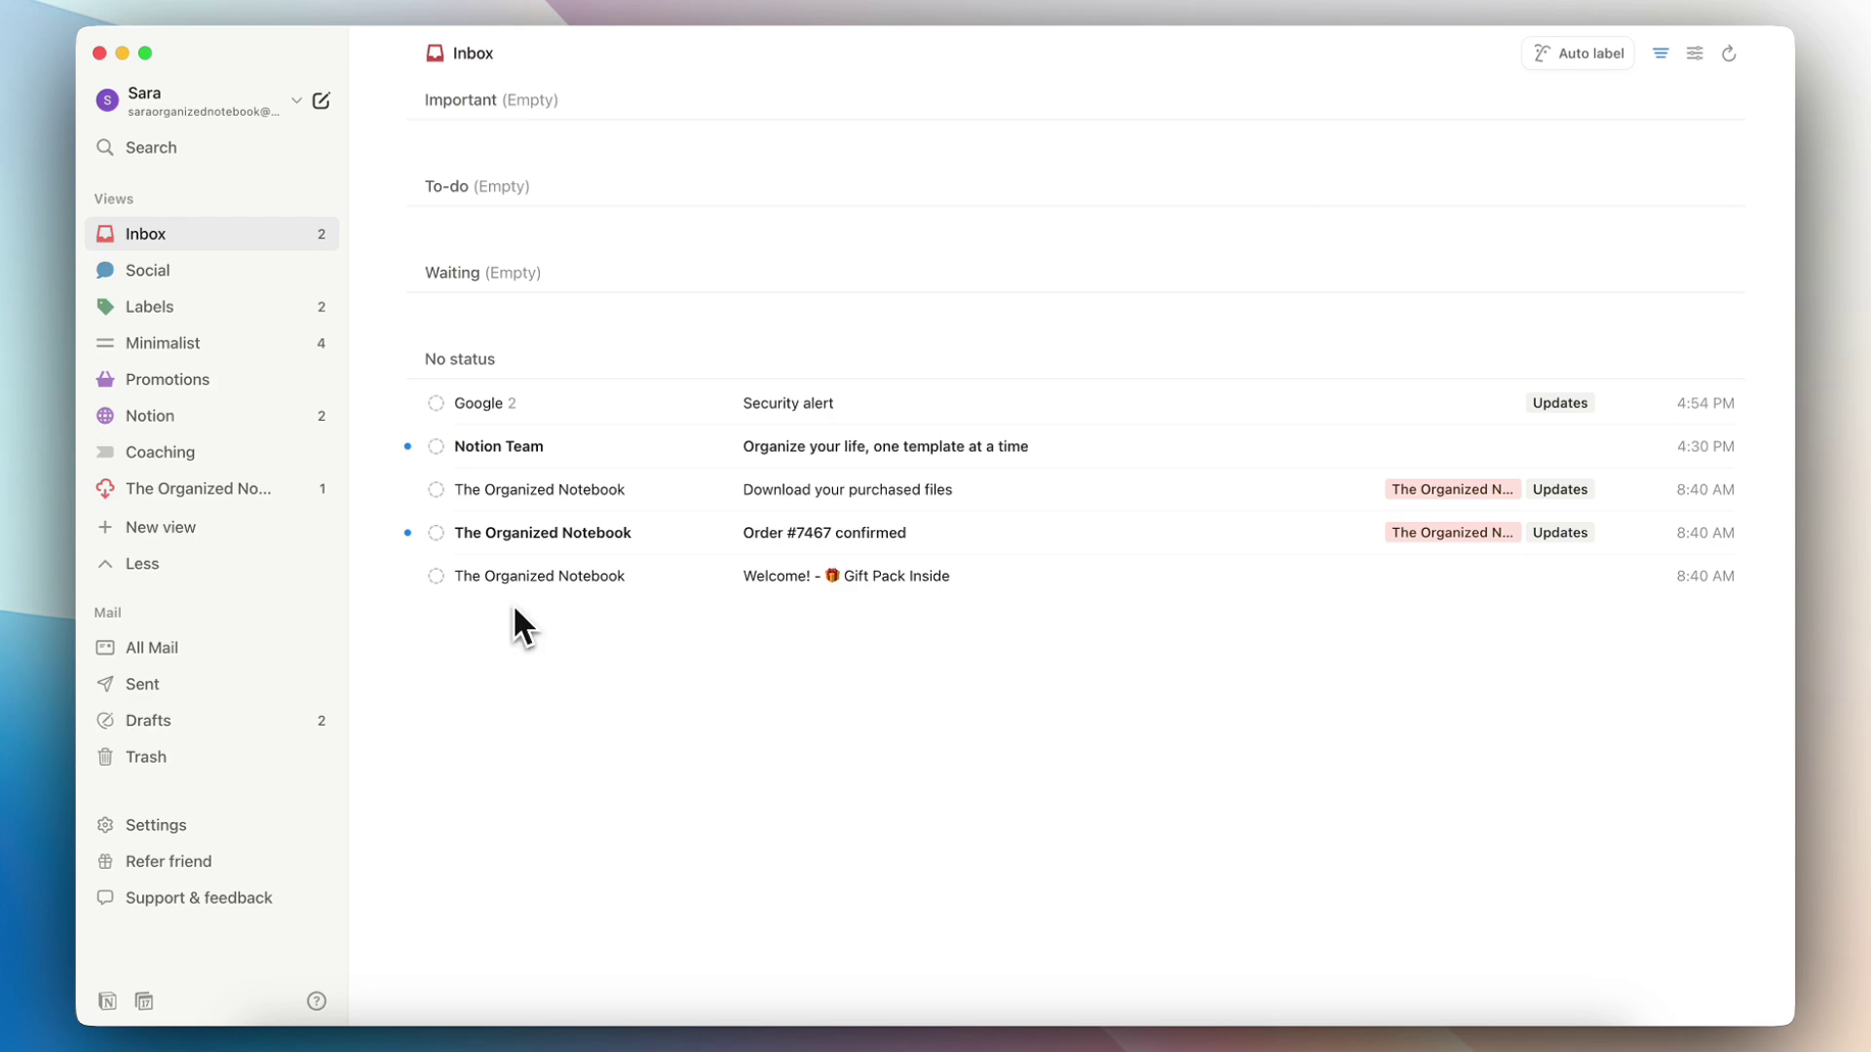
# Draft a reply to the "Interested in Coaching" email with the AI prompt "Reply to this email" and accept the draft
pyautogui.click(184, 451)
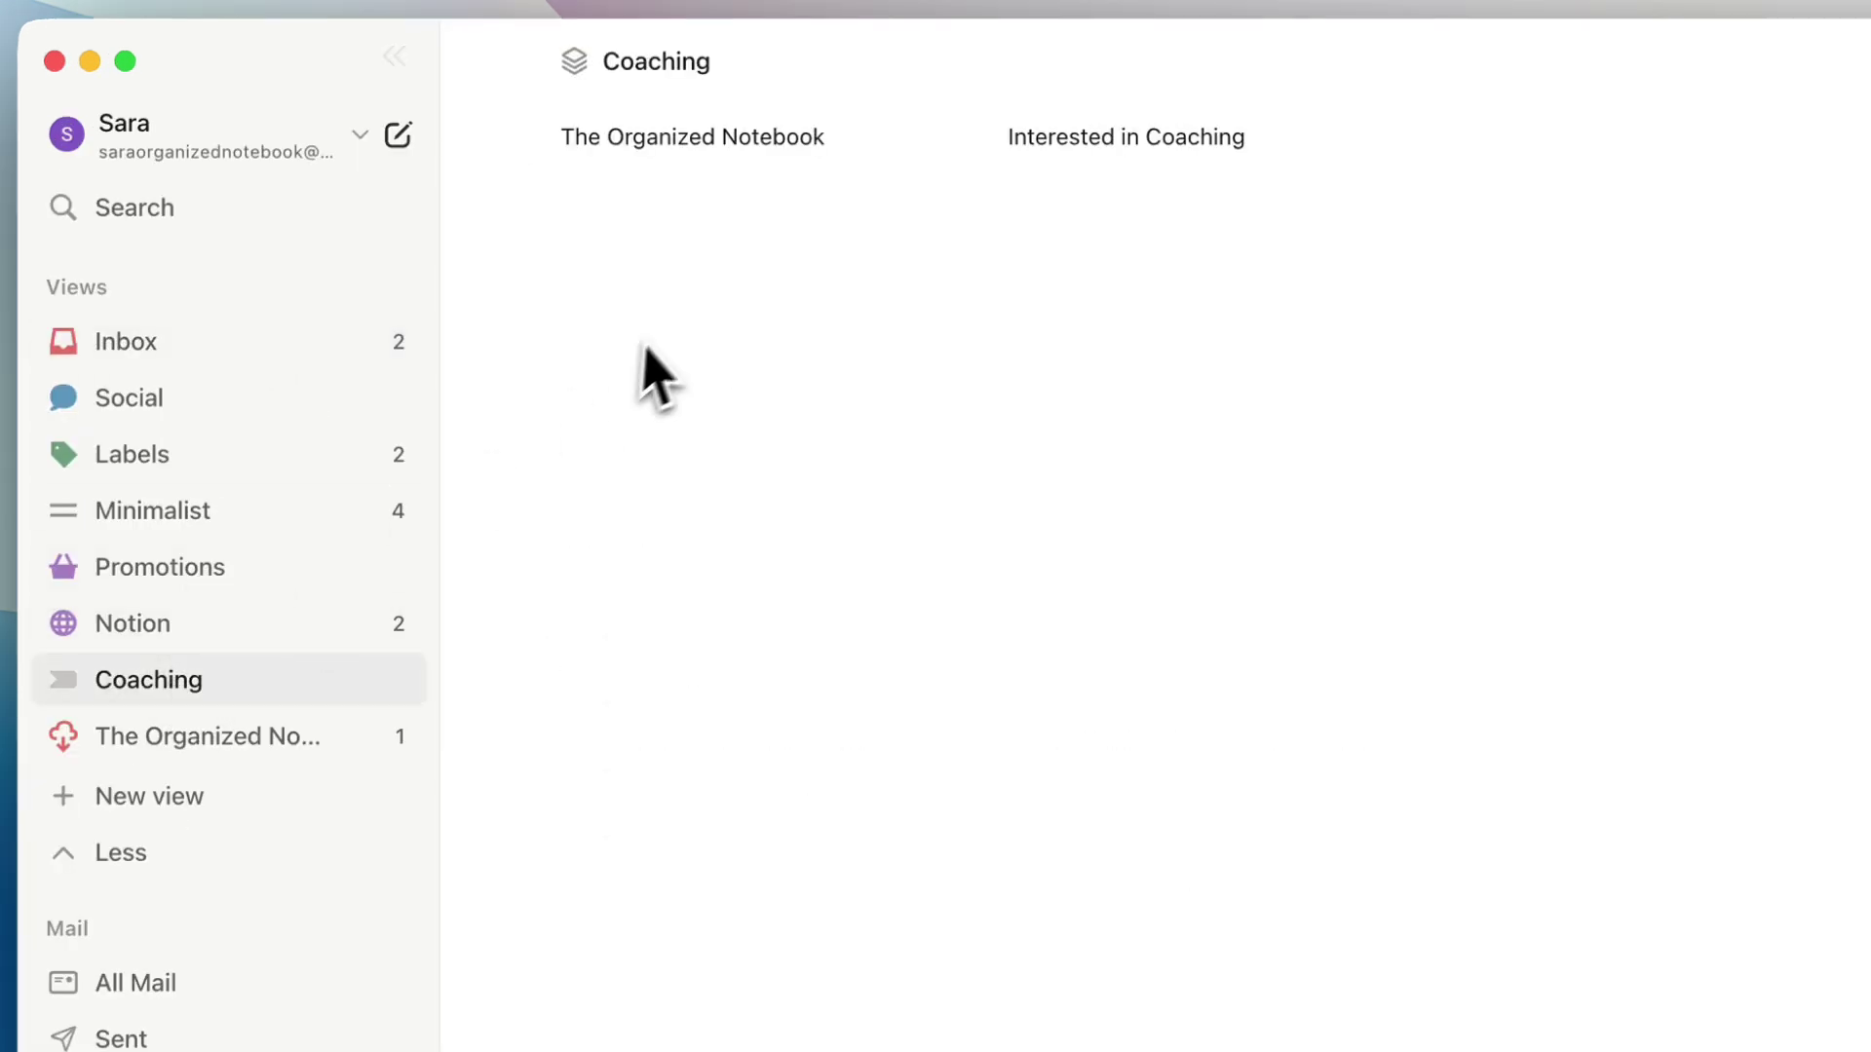
pyautogui.click(889, 155)
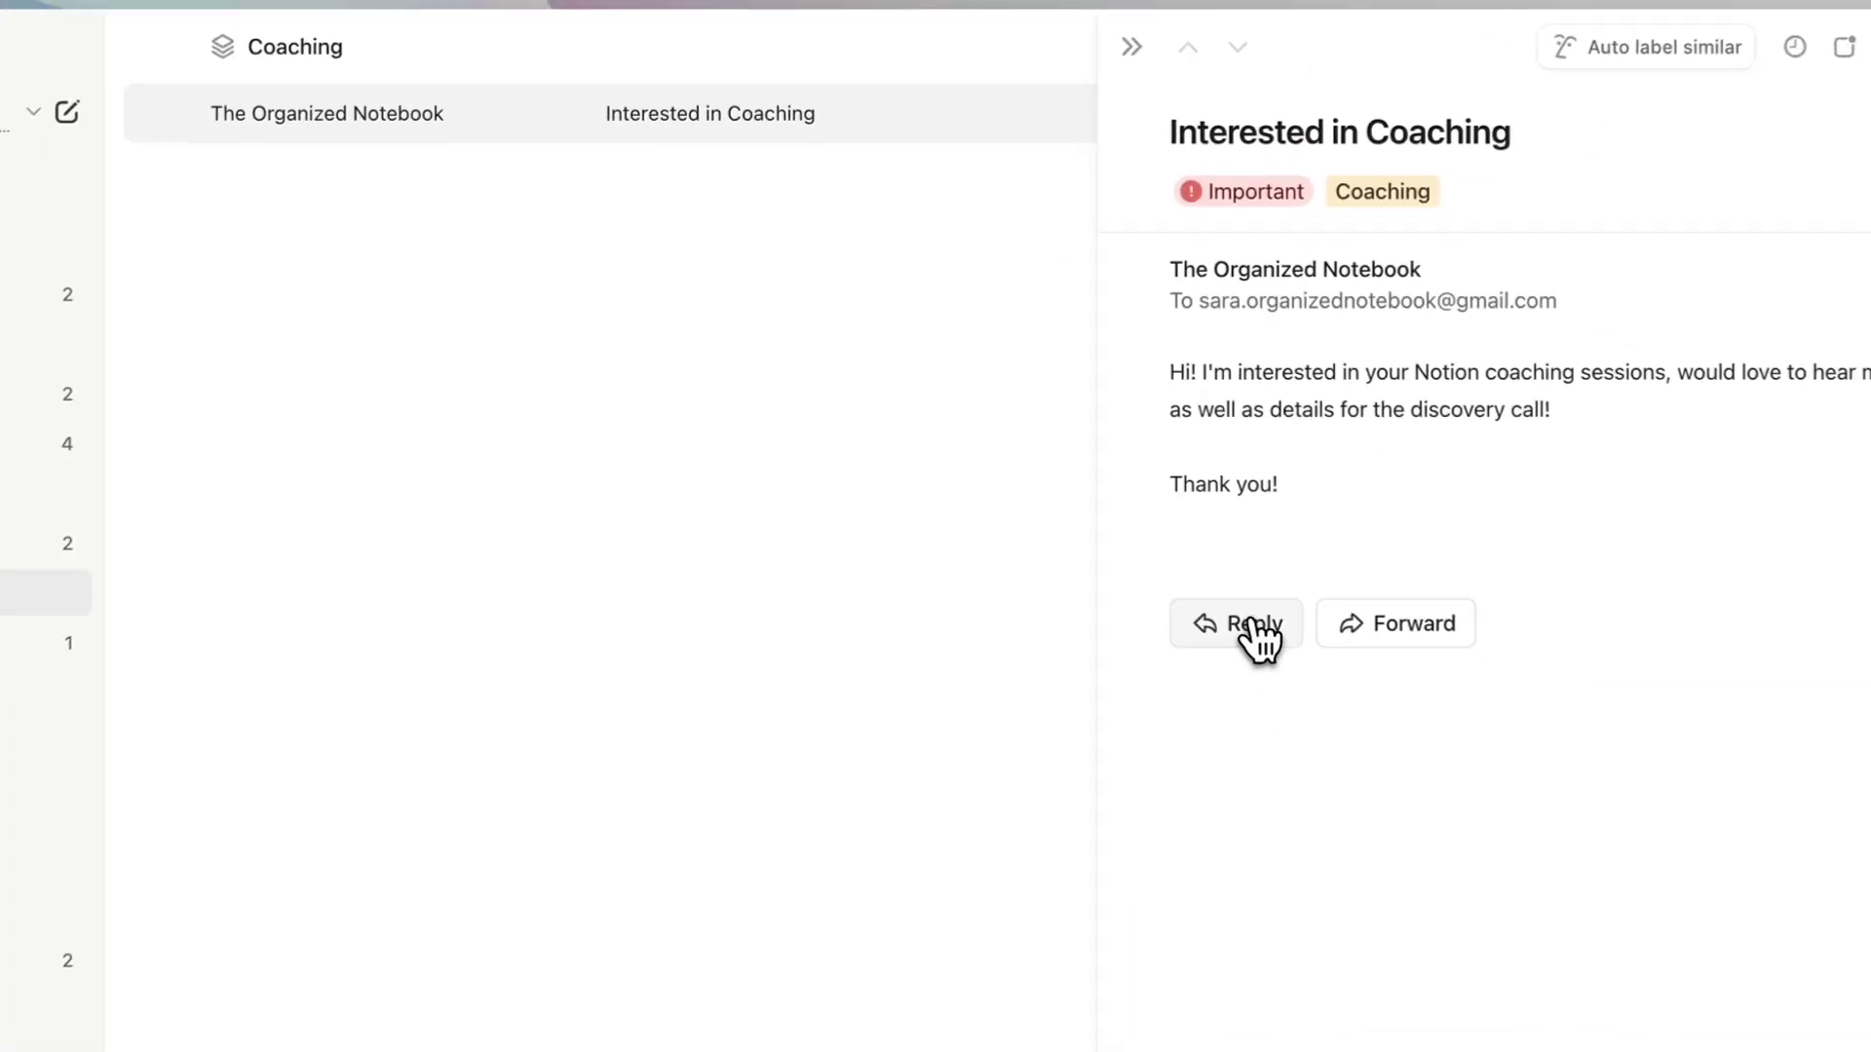
pyautogui.click(1252, 629)
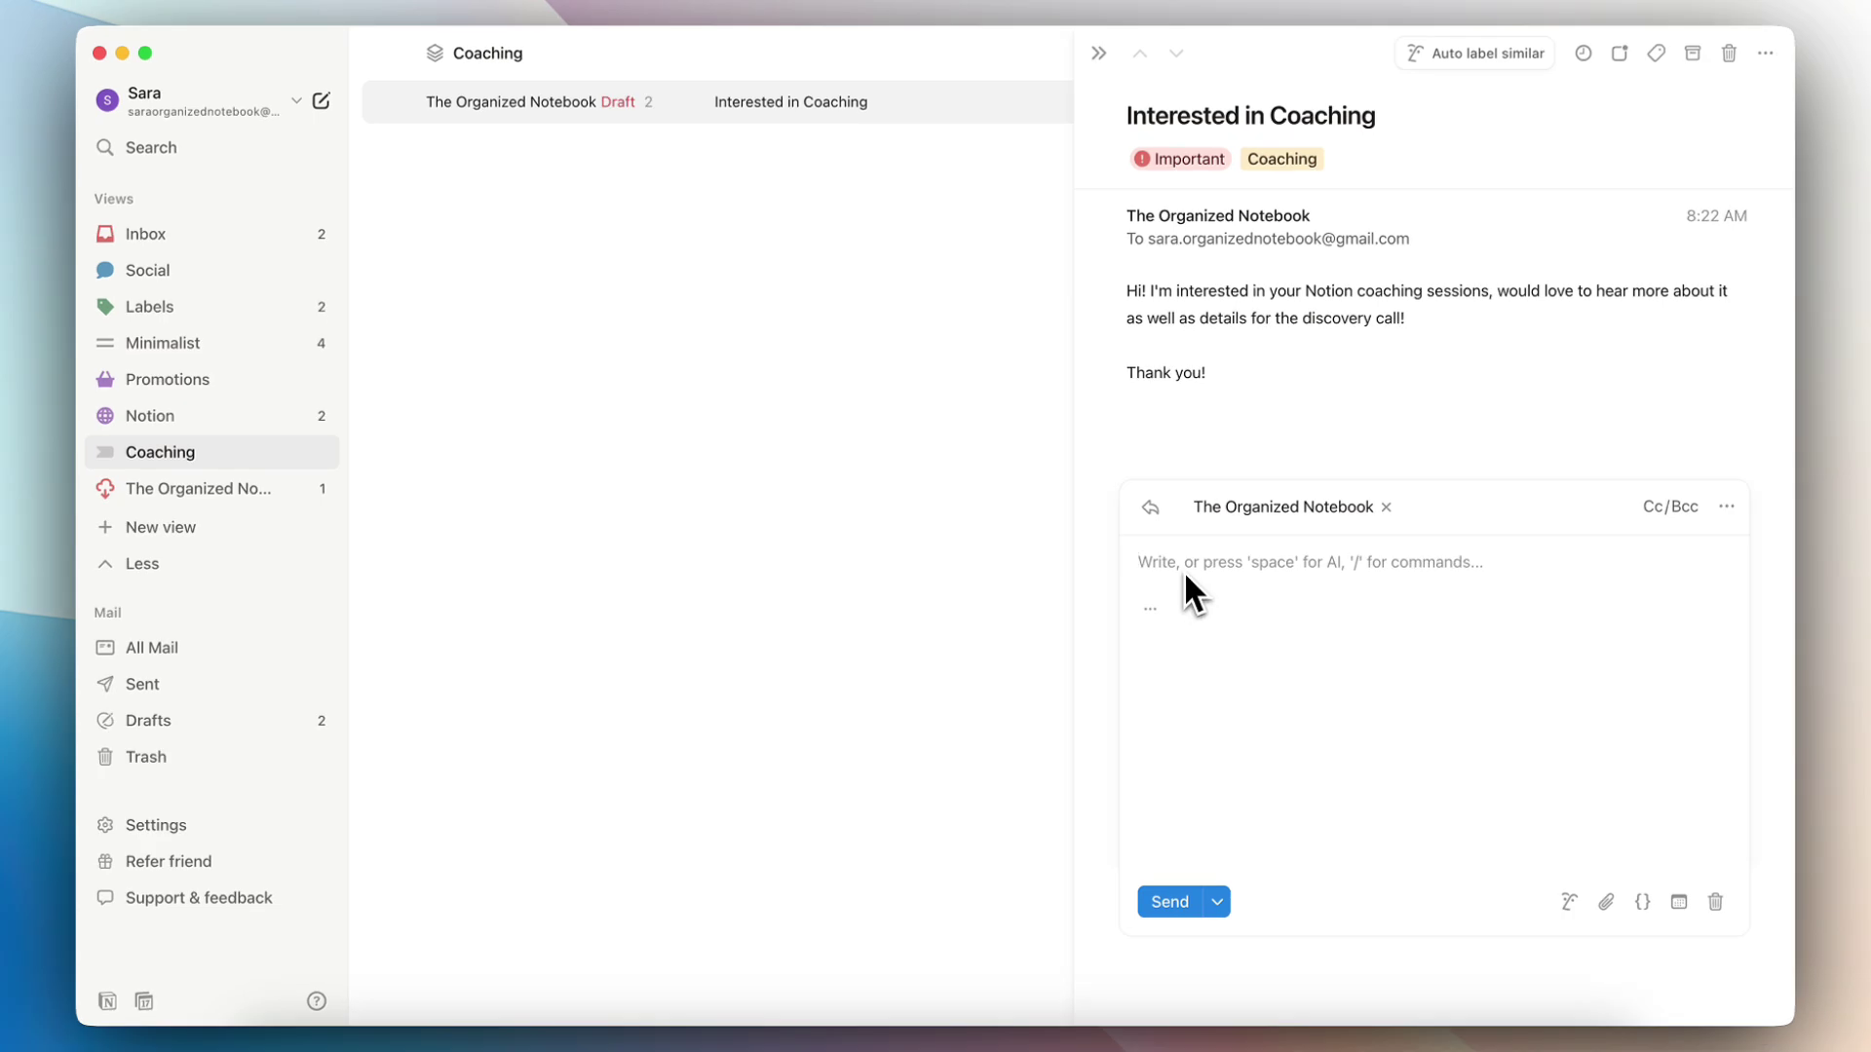
pyautogui.press('space')
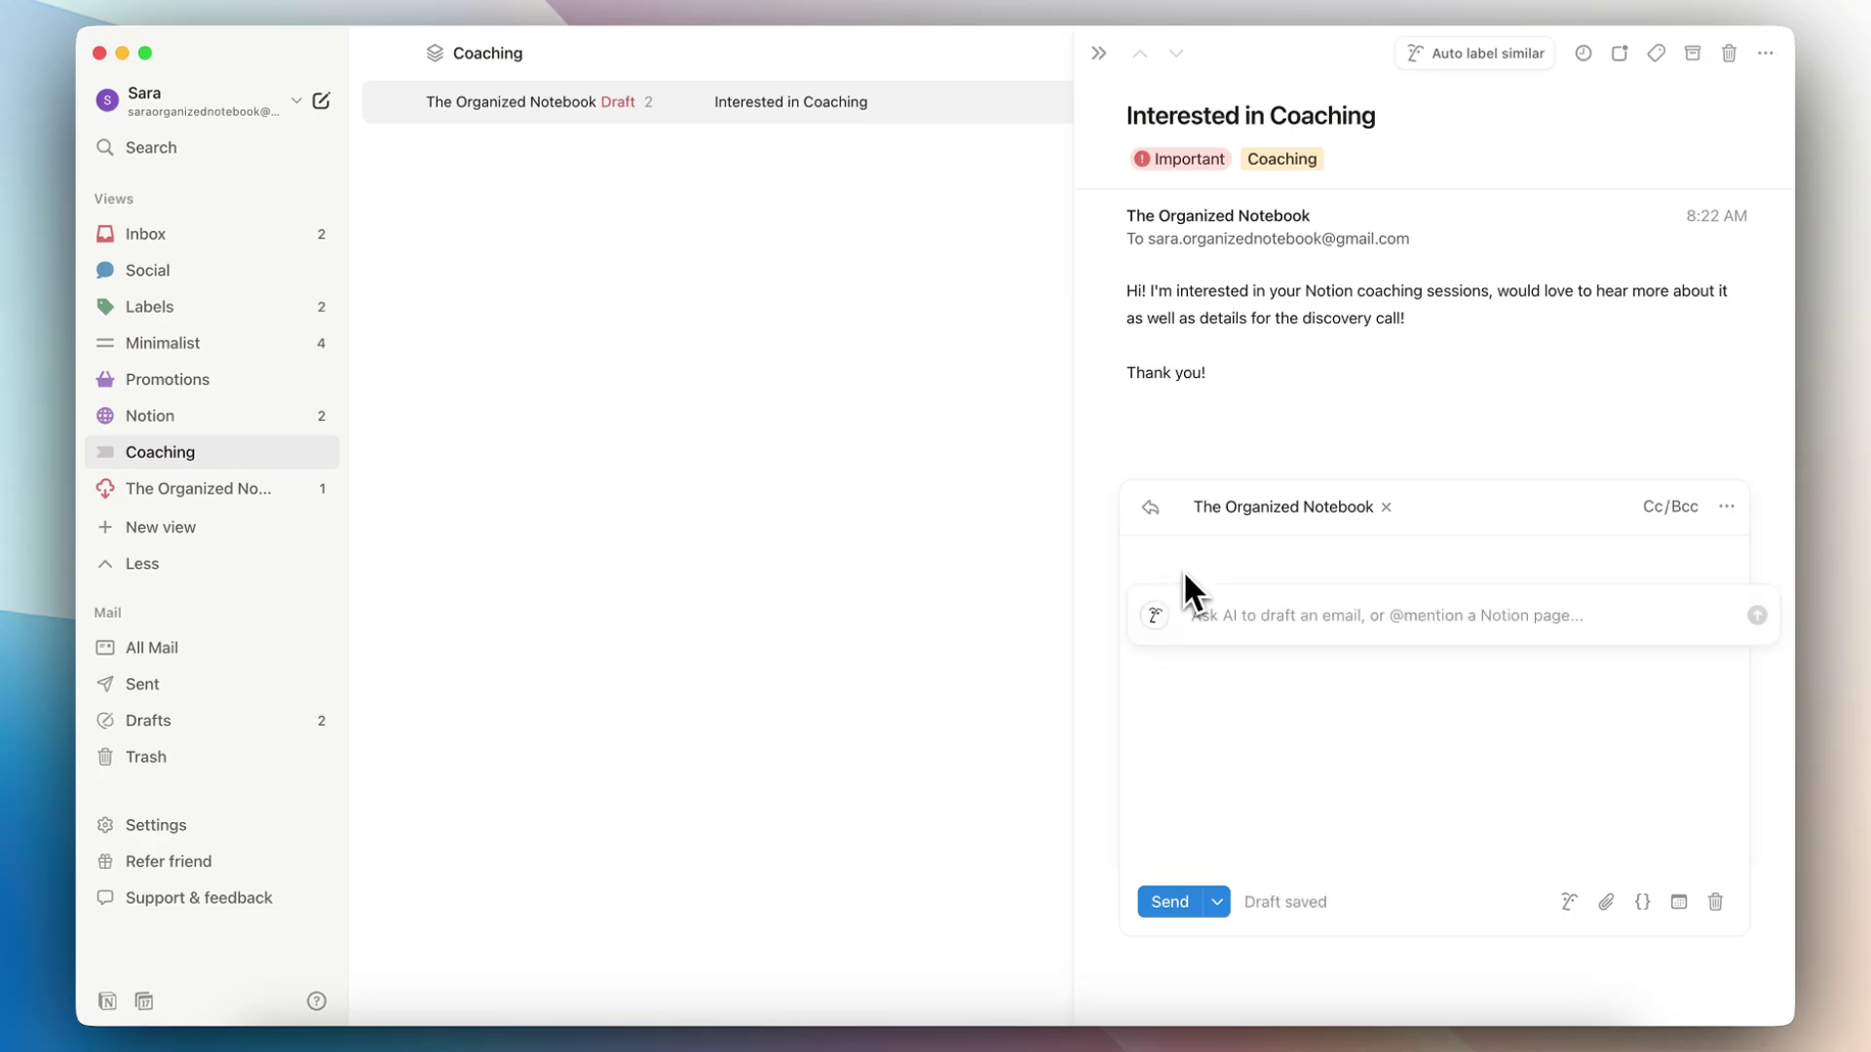
pyautogui.write('Reply to this email')
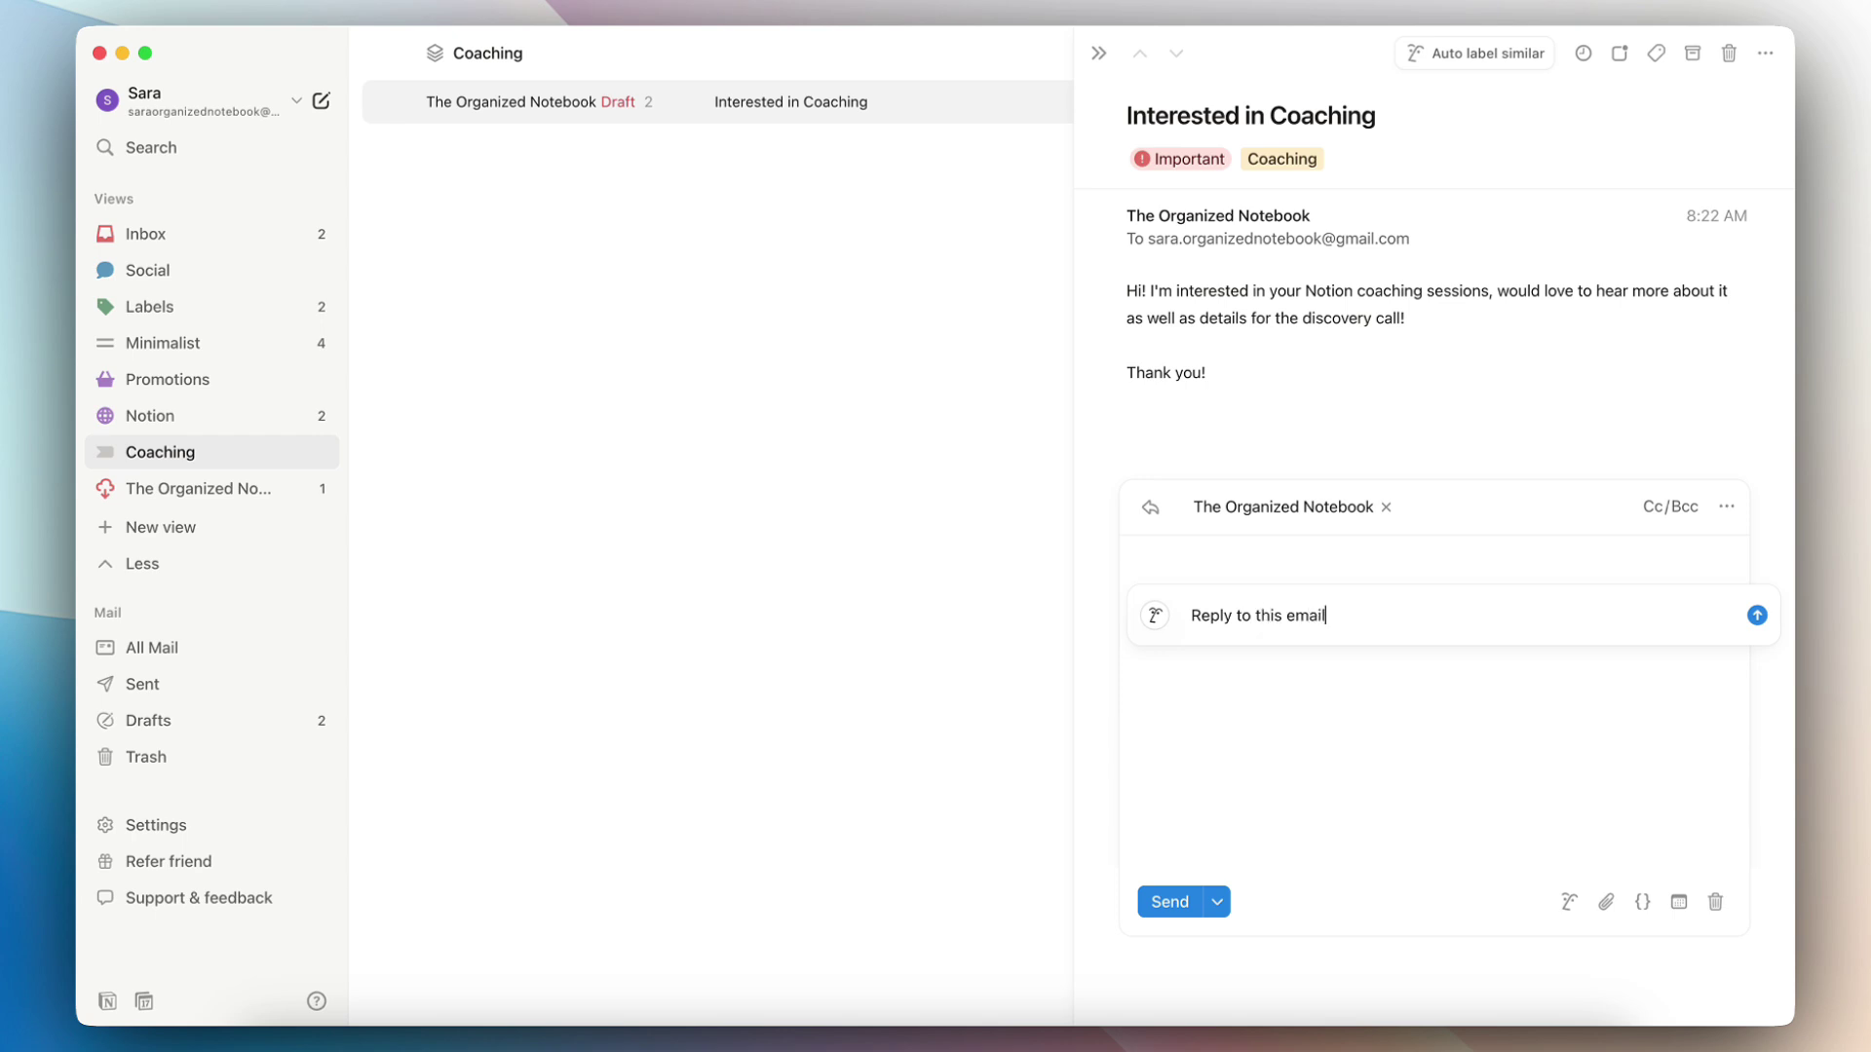
pyautogui.press('Return')
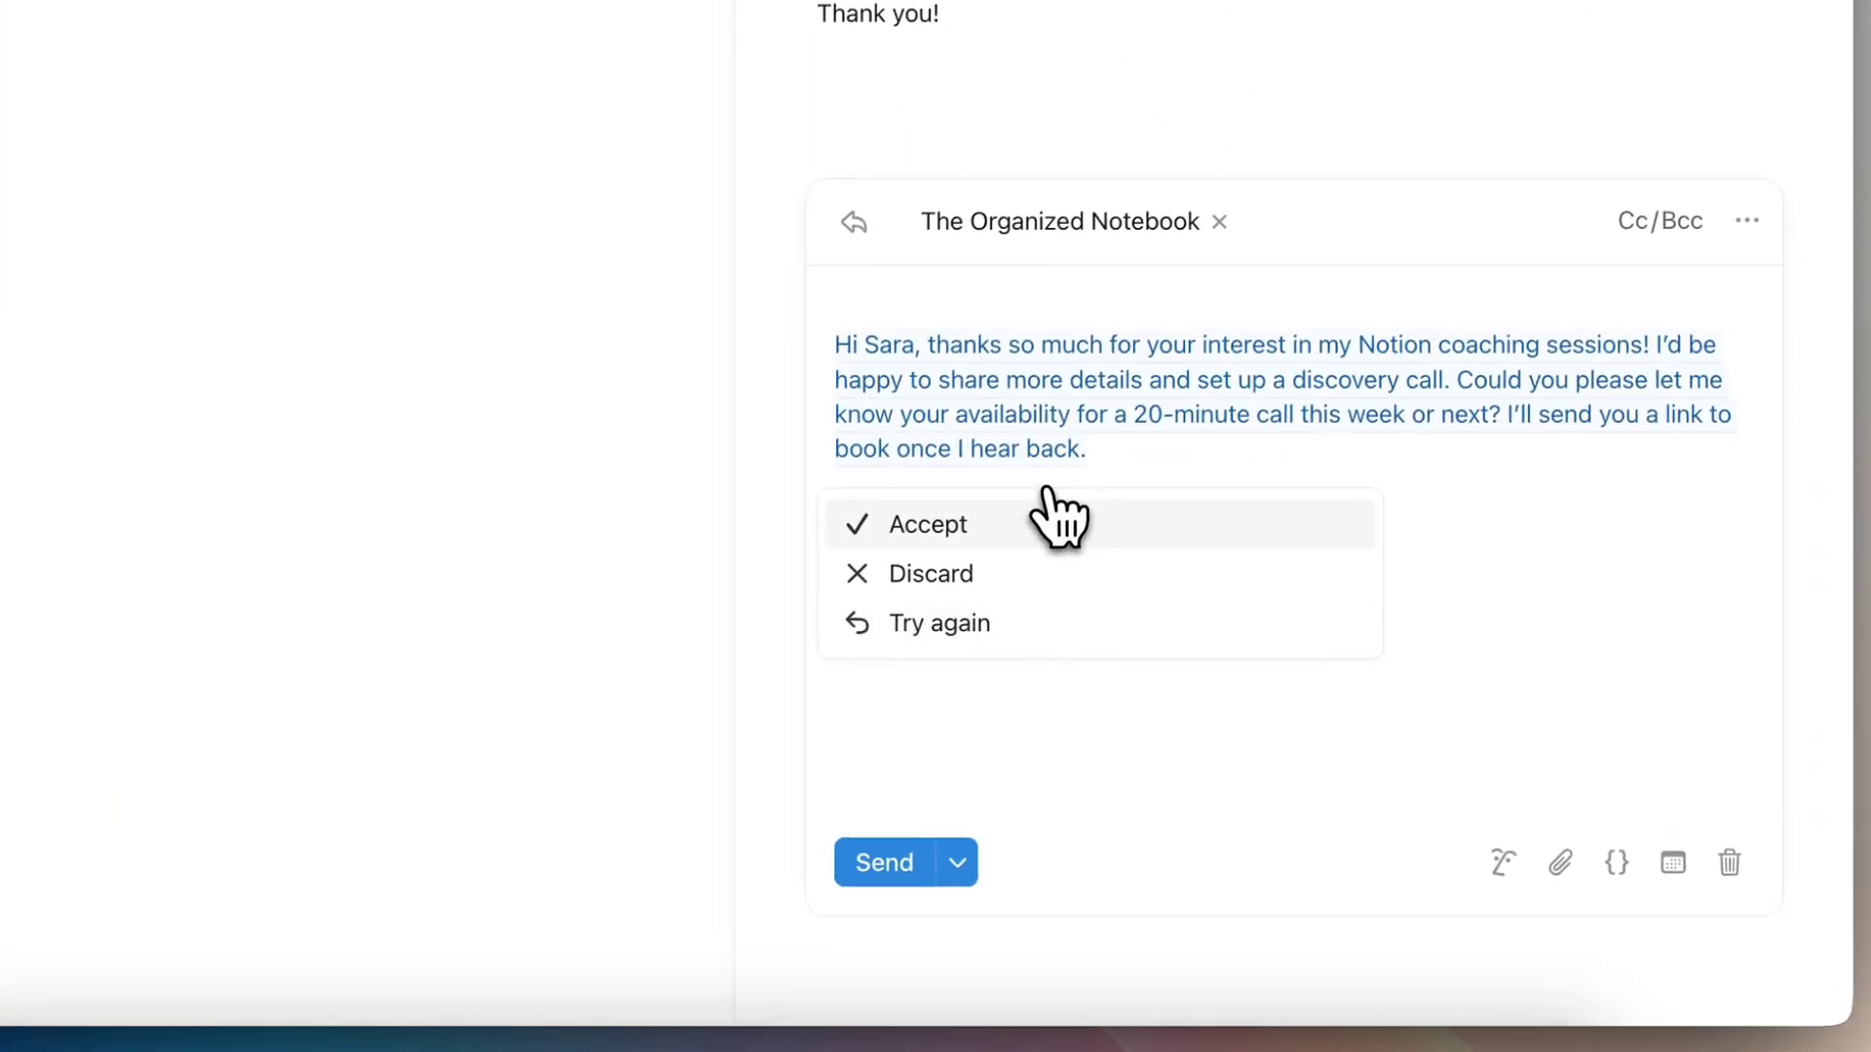
pyautogui.click(964, 541)
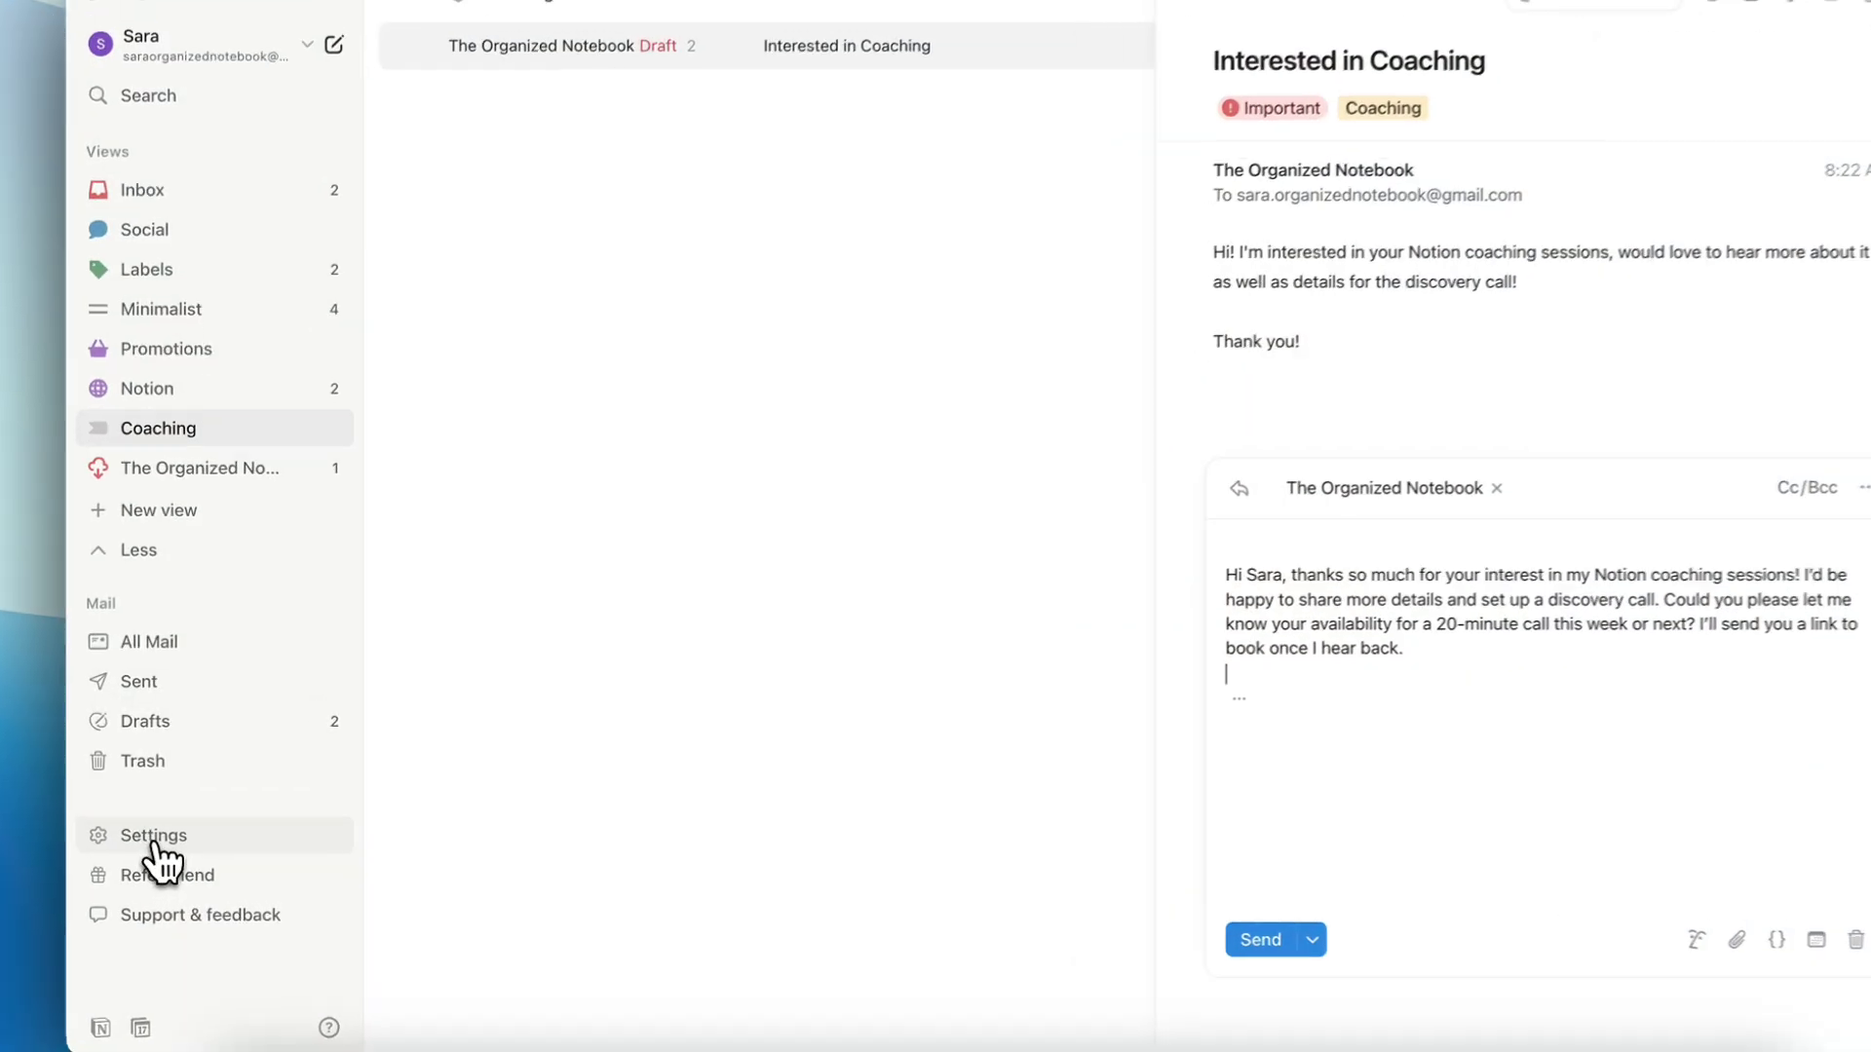
# Try the Light and Dark theme modes in the Inbox settings and restore System
pyautogui.click(167, 830)
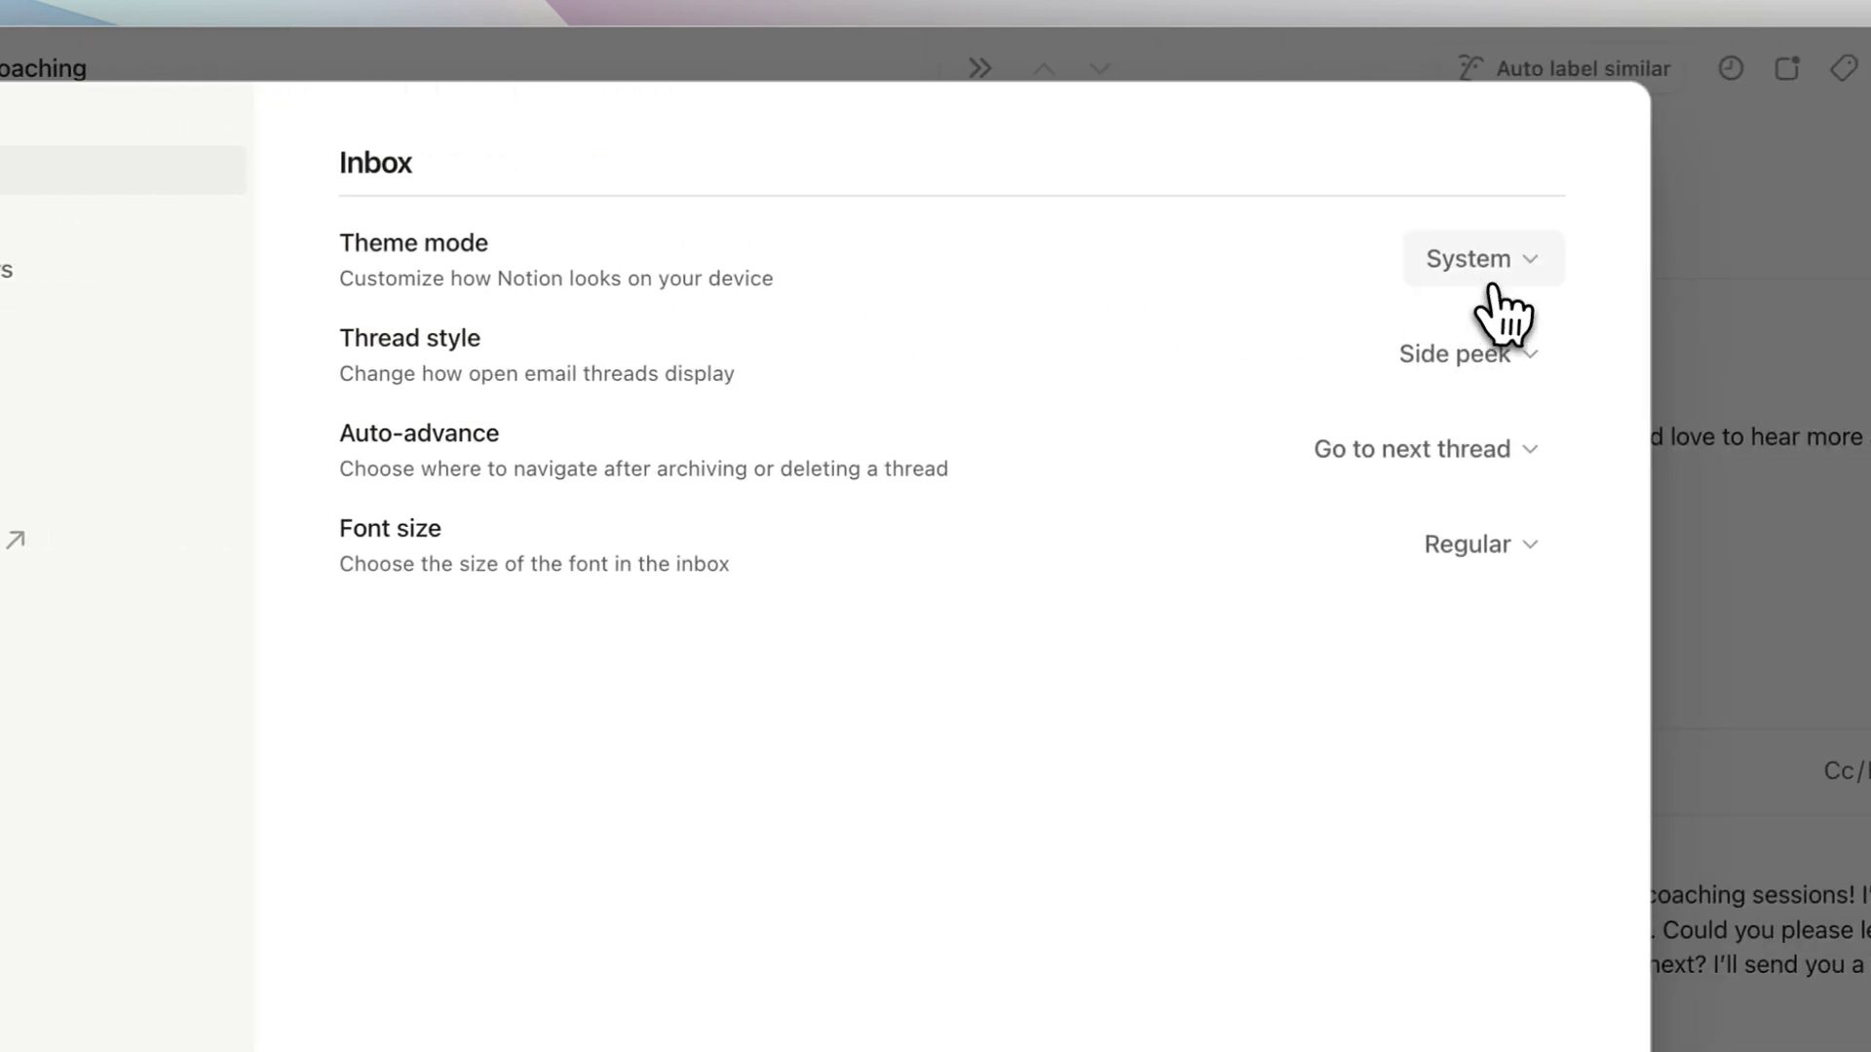
pyautogui.click(1480, 269)
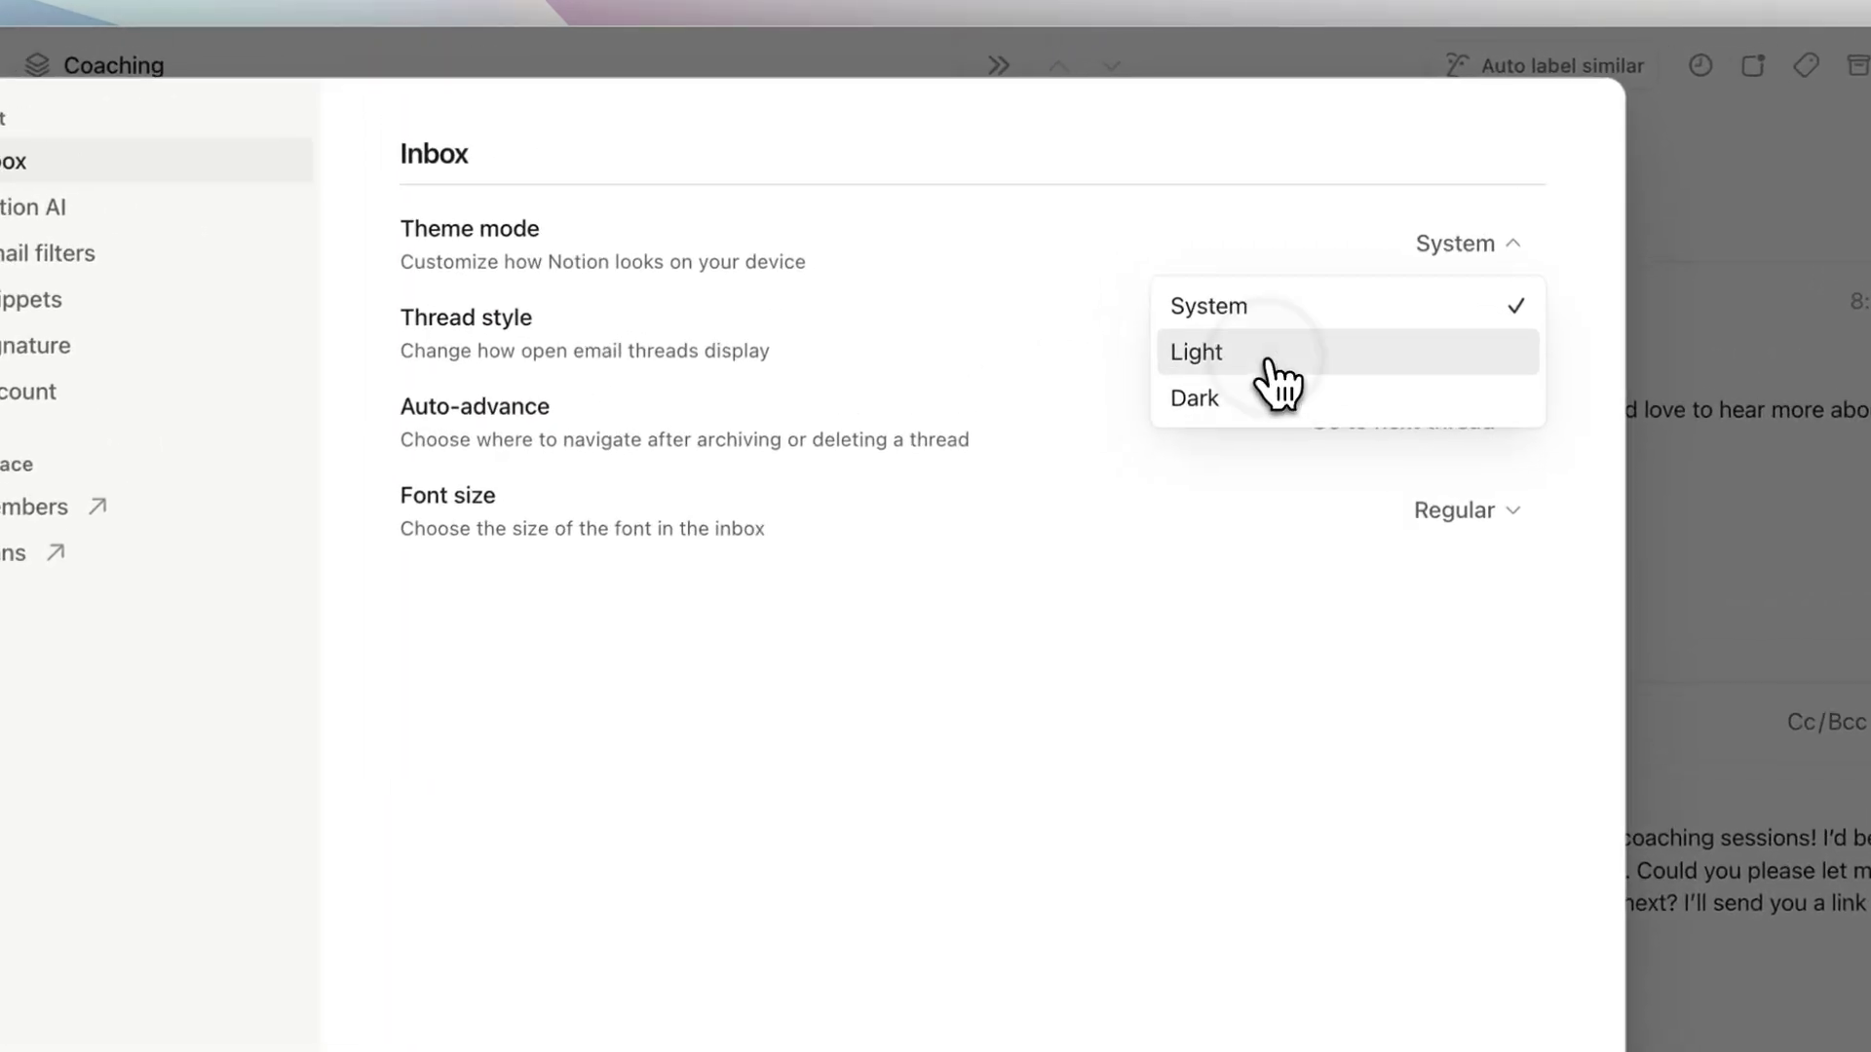
pyautogui.click(1276, 256)
pyautogui.click(1473, 258)
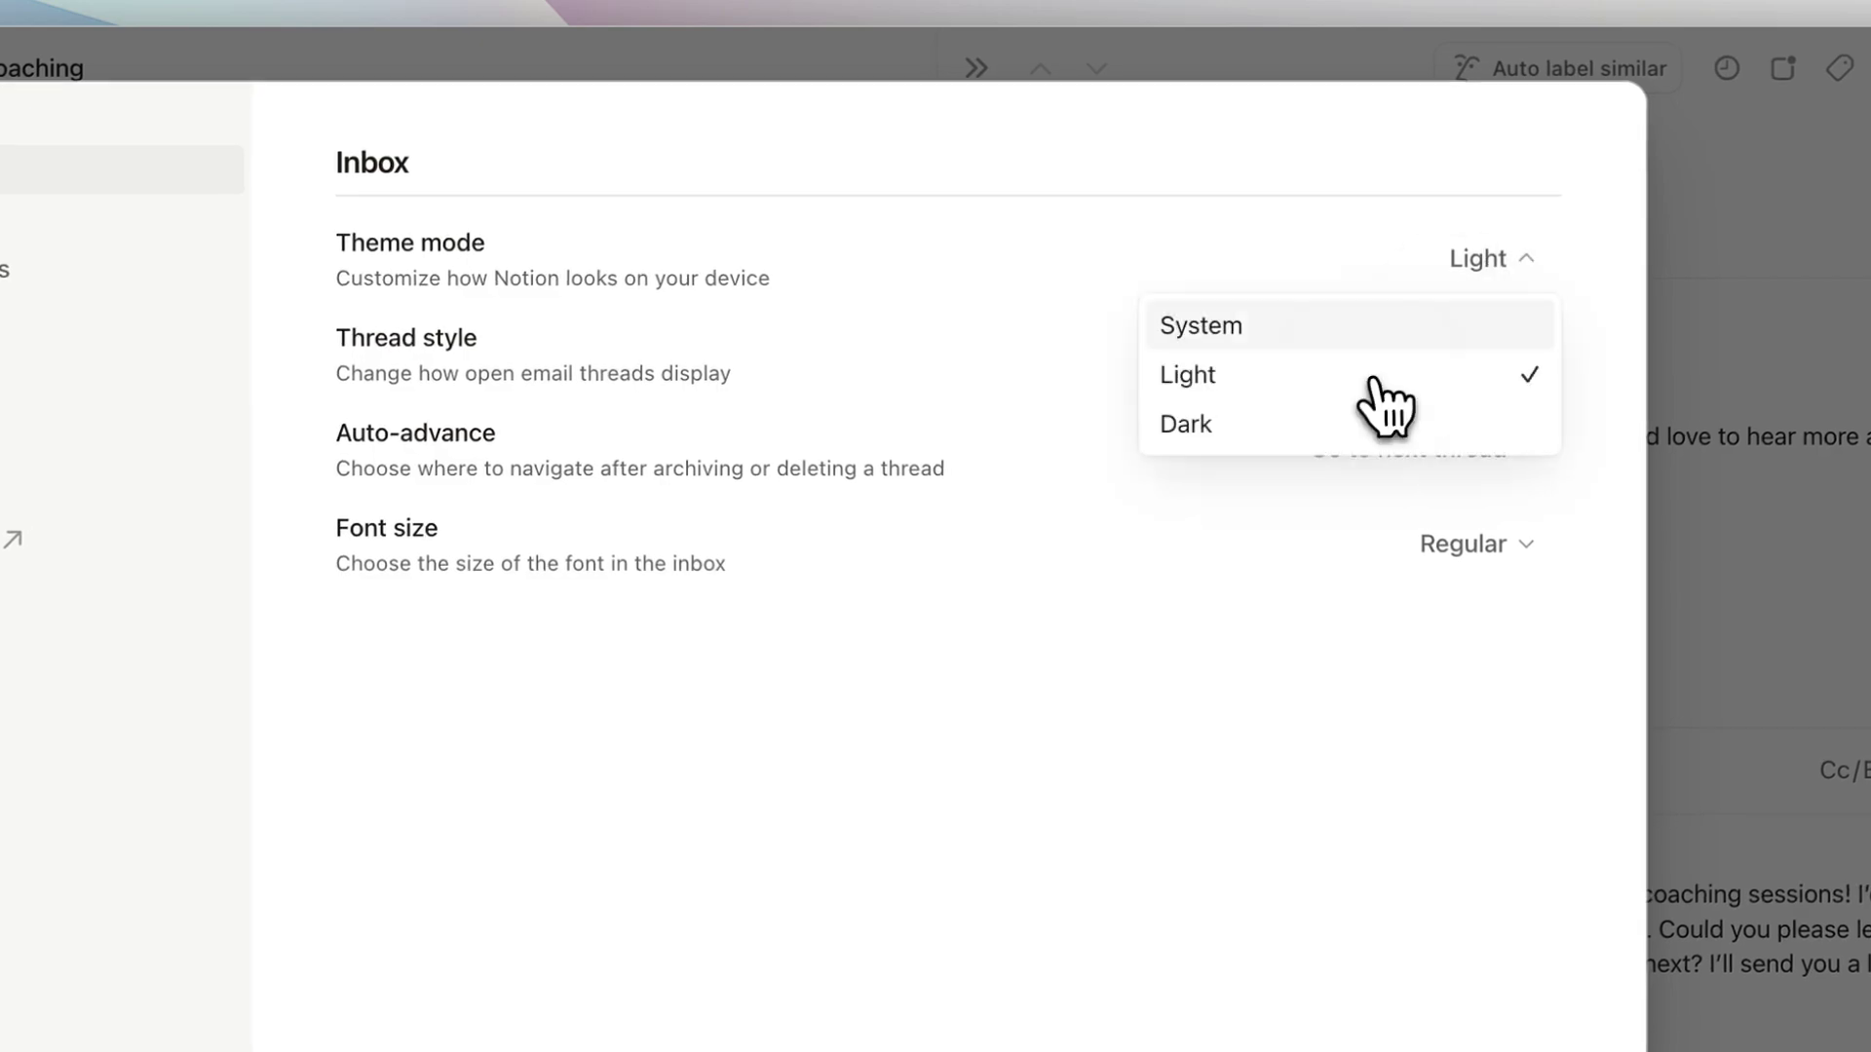
pyautogui.click(1322, 426)
pyautogui.click(1479, 262)
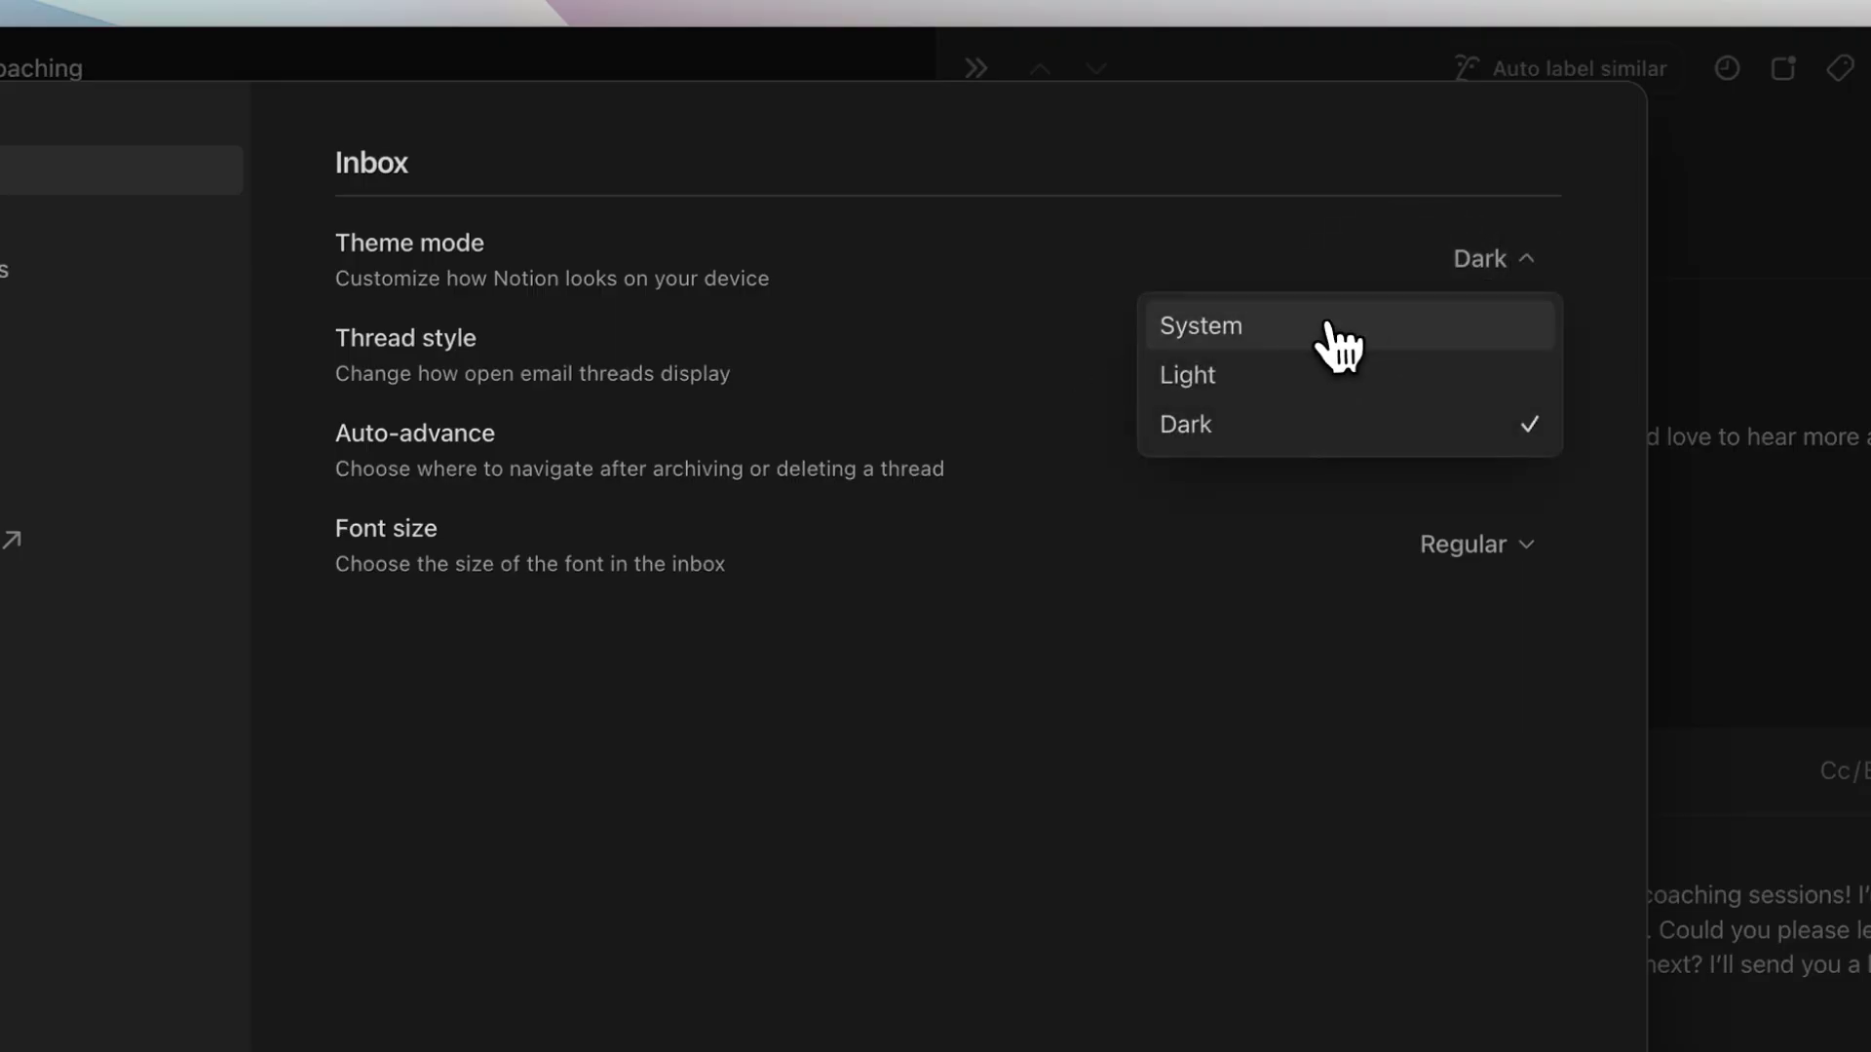
pyautogui.click(1324, 323)
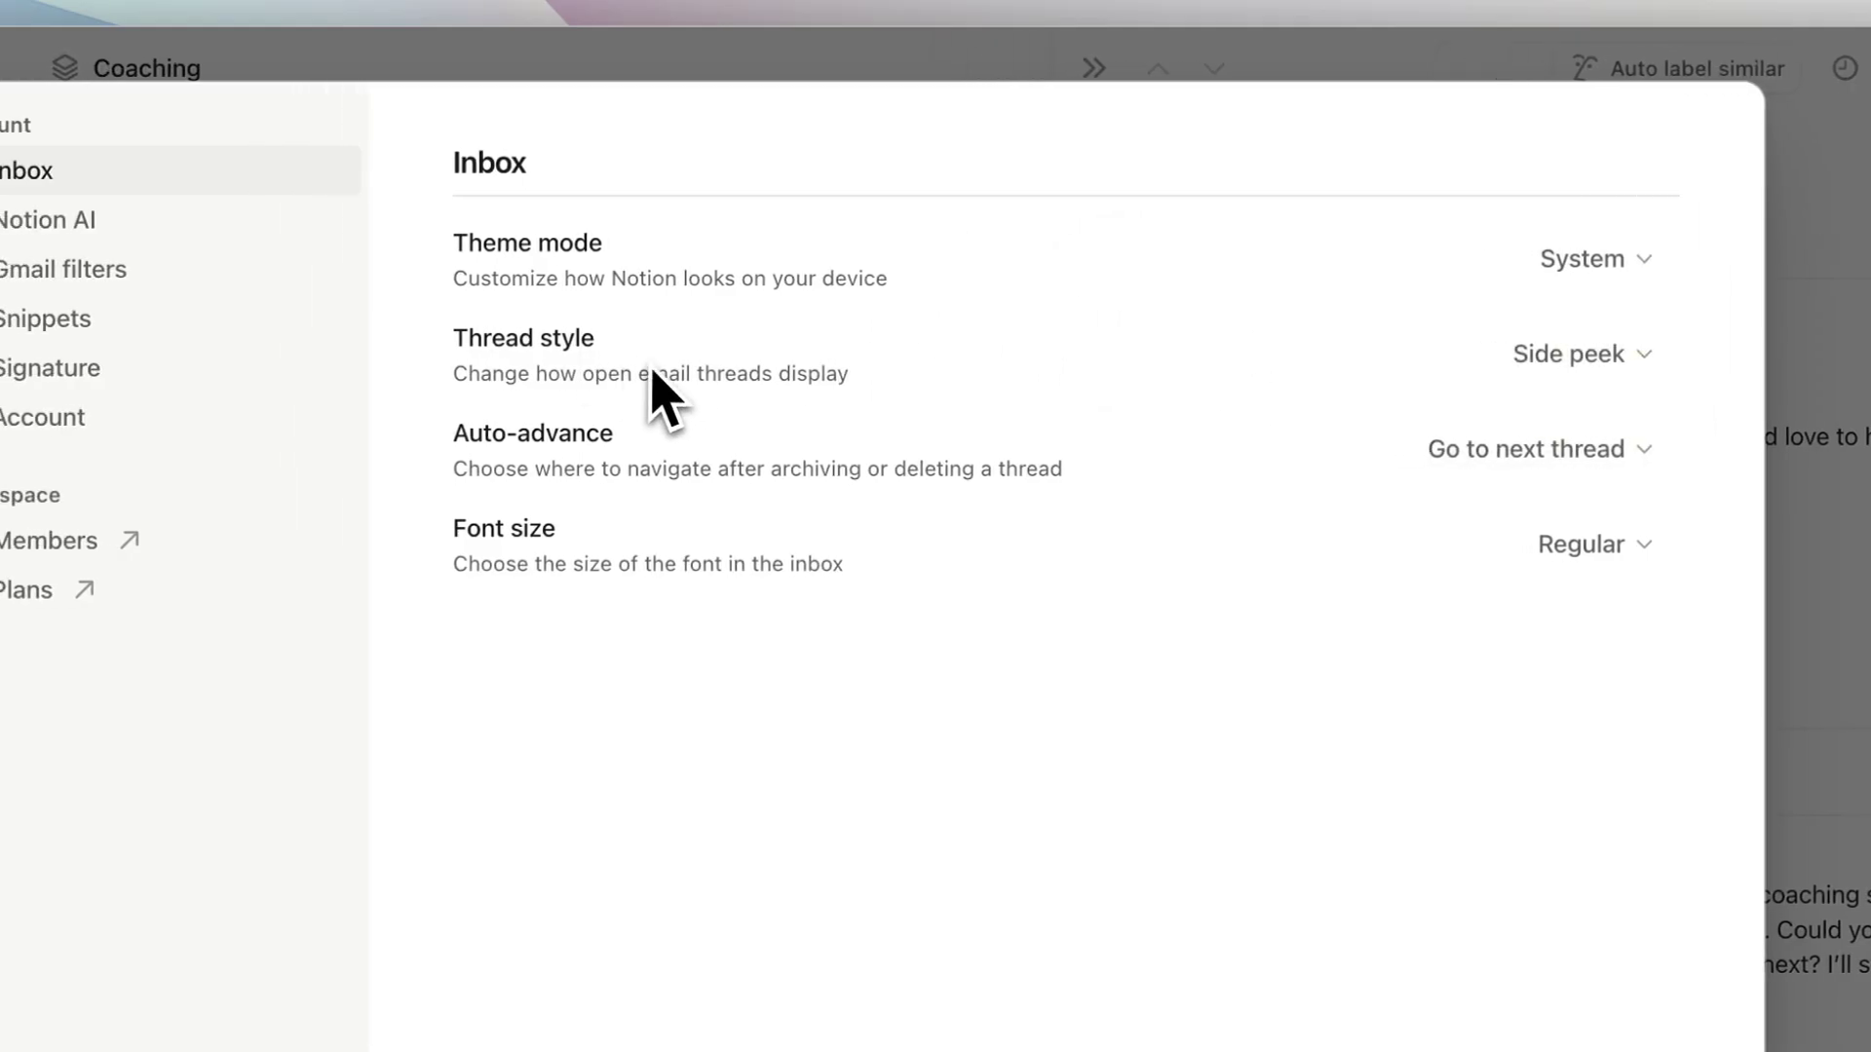
# Review the available thread style, auto-advance and font size options in the Inbox settings
pyautogui.click(1613, 354)
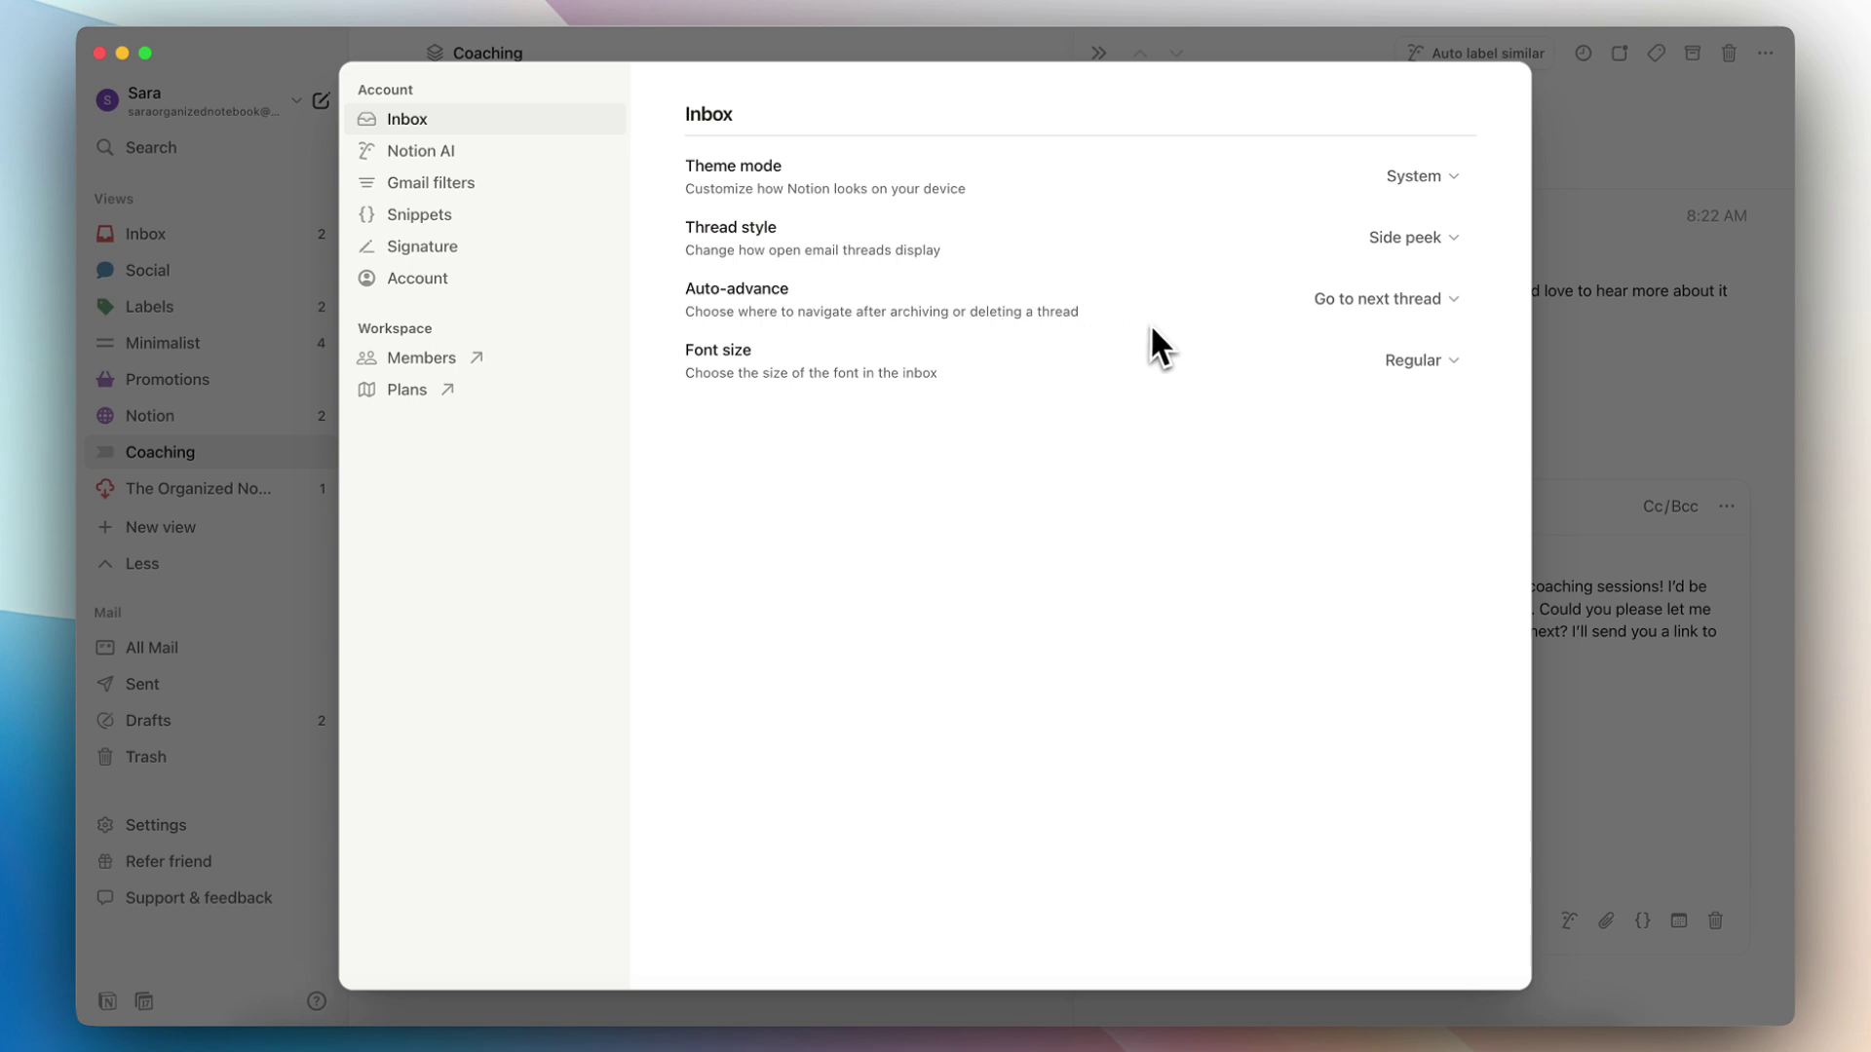
pyautogui.click(1393, 299)
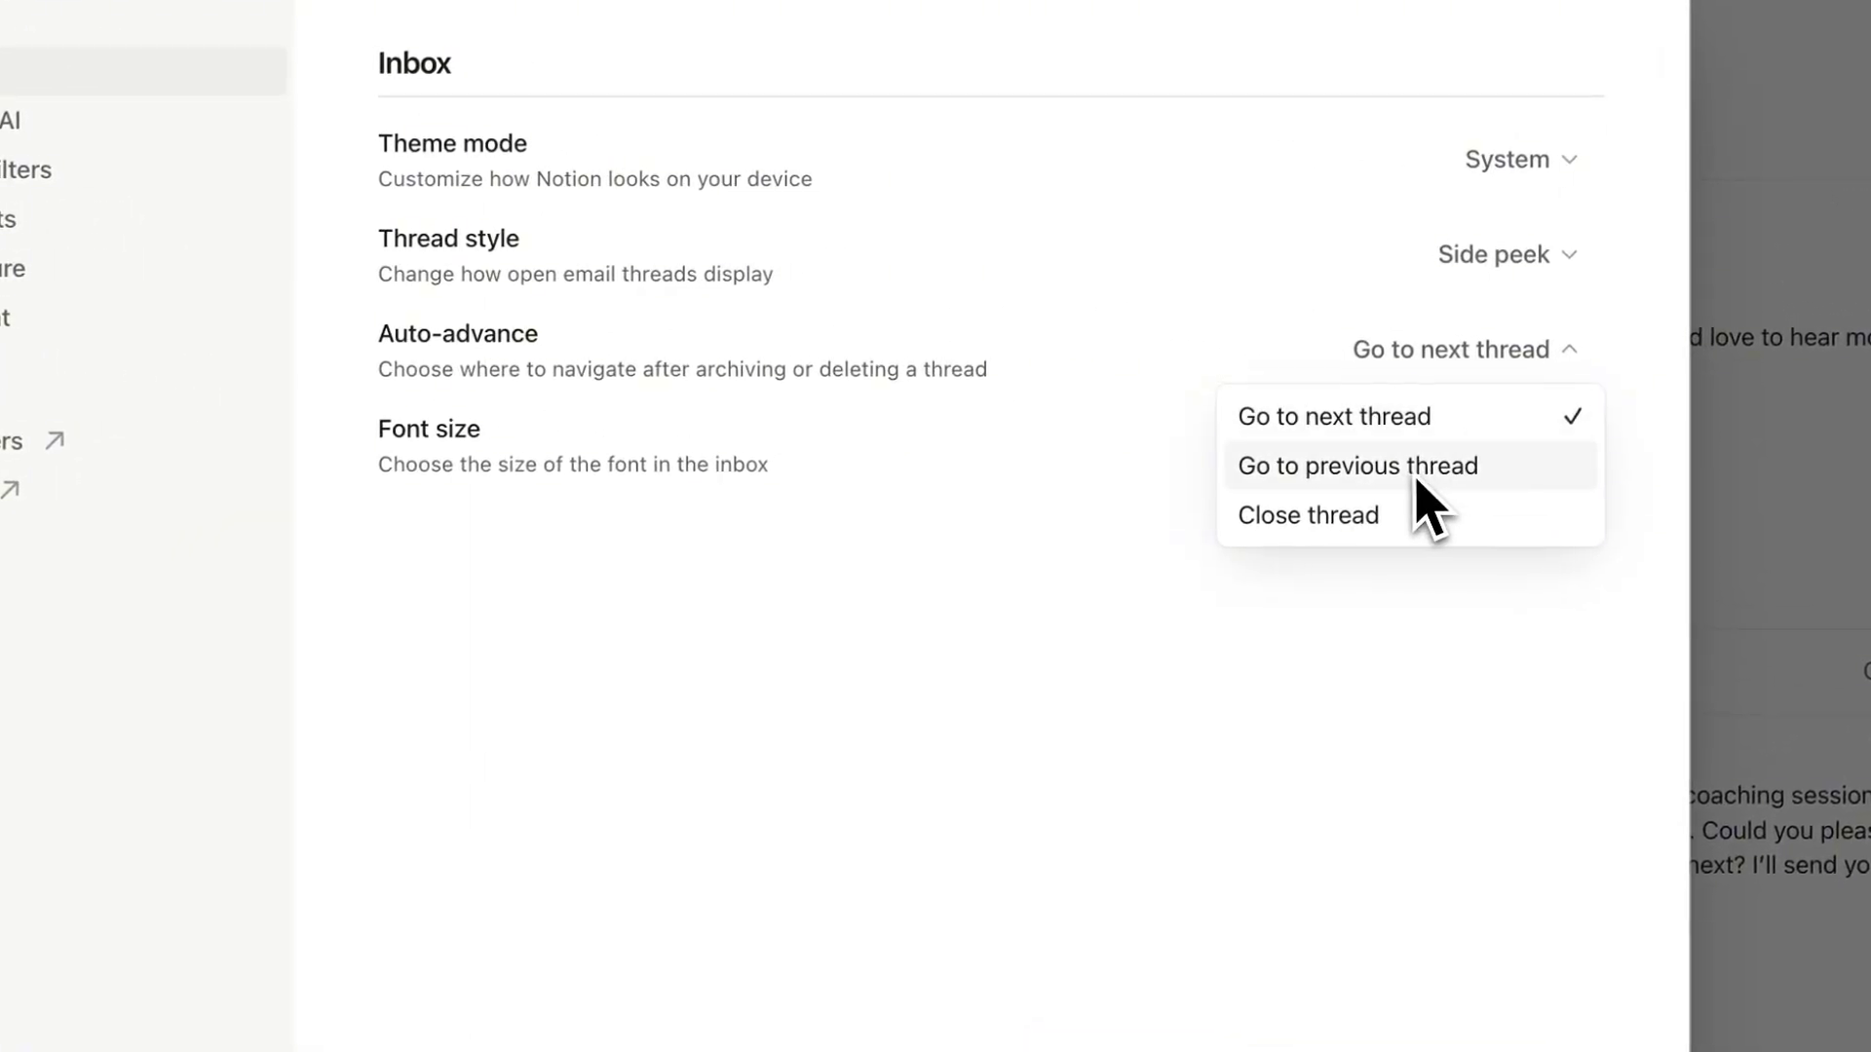
pyautogui.click(1052, 471)
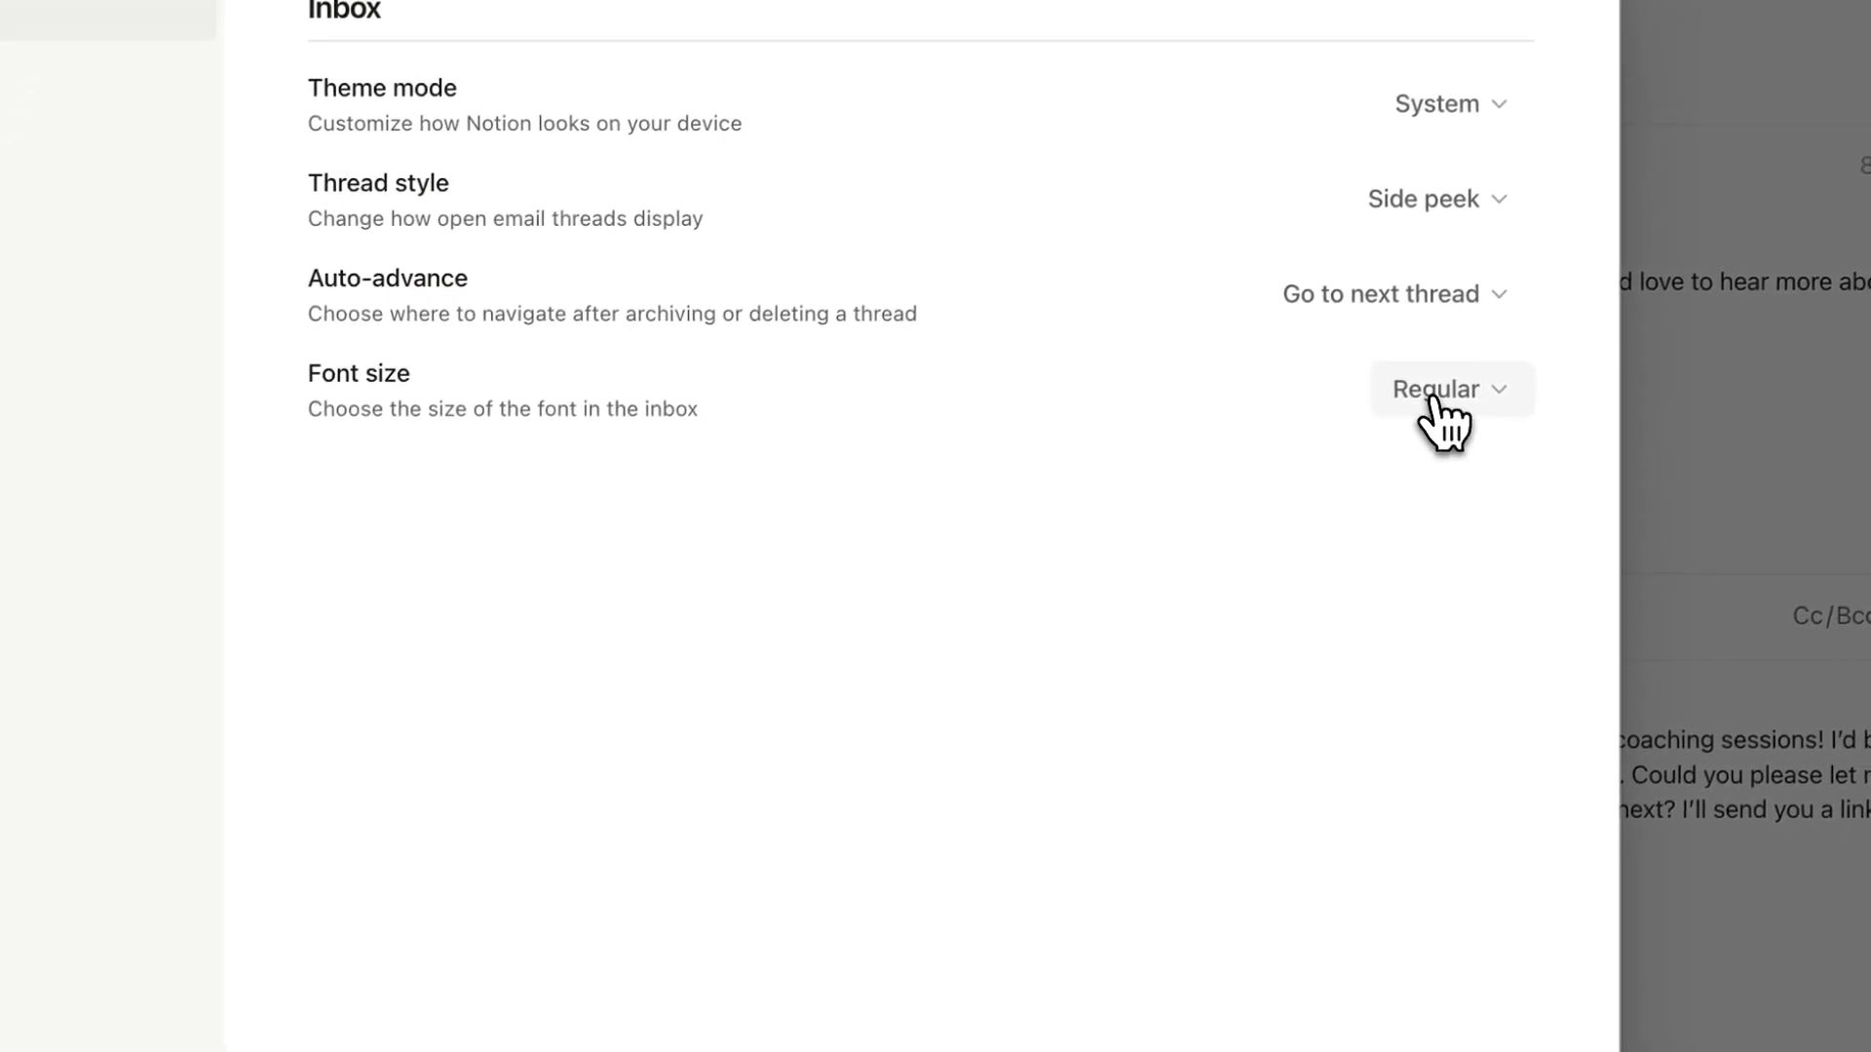
pyautogui.click(1435, 395)
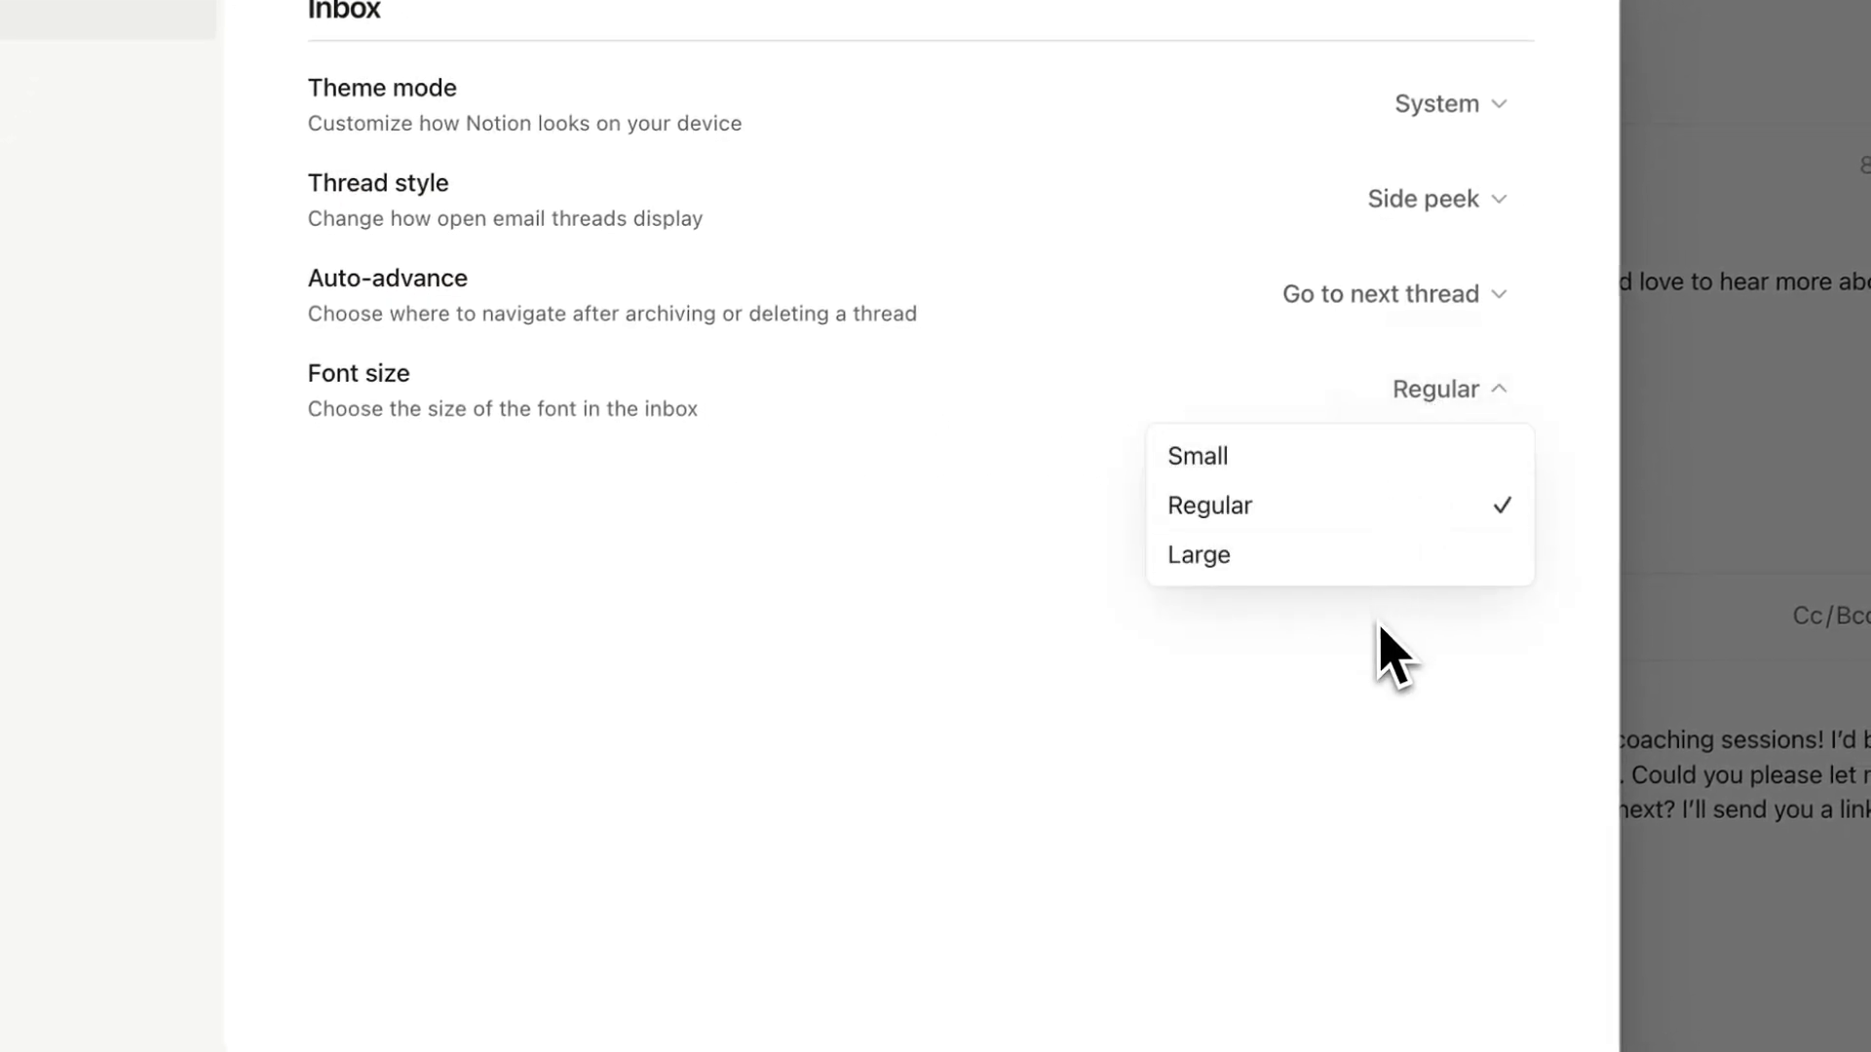
pyautogui.click(906, 472)
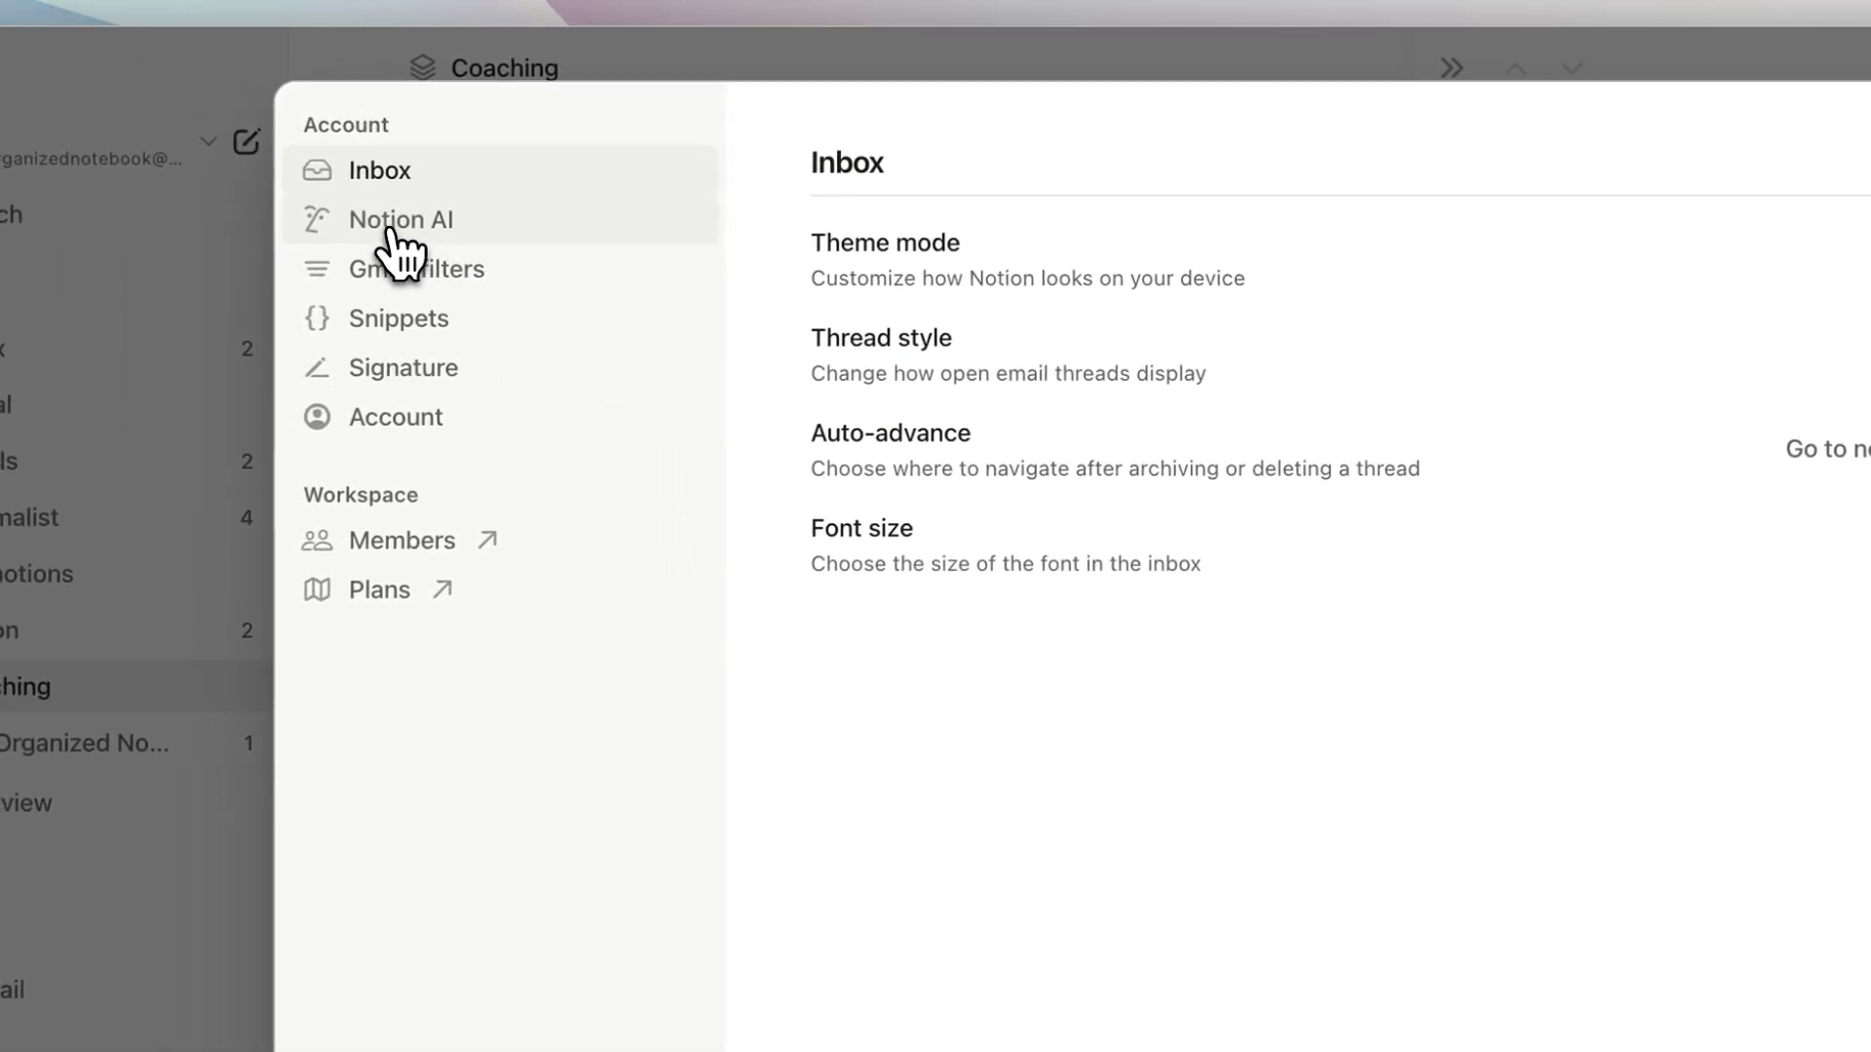
# Review the Notion AI auto labels, including the options for the Coaching label, and the applied Gmail filters
pyautogui.click(400, 252)
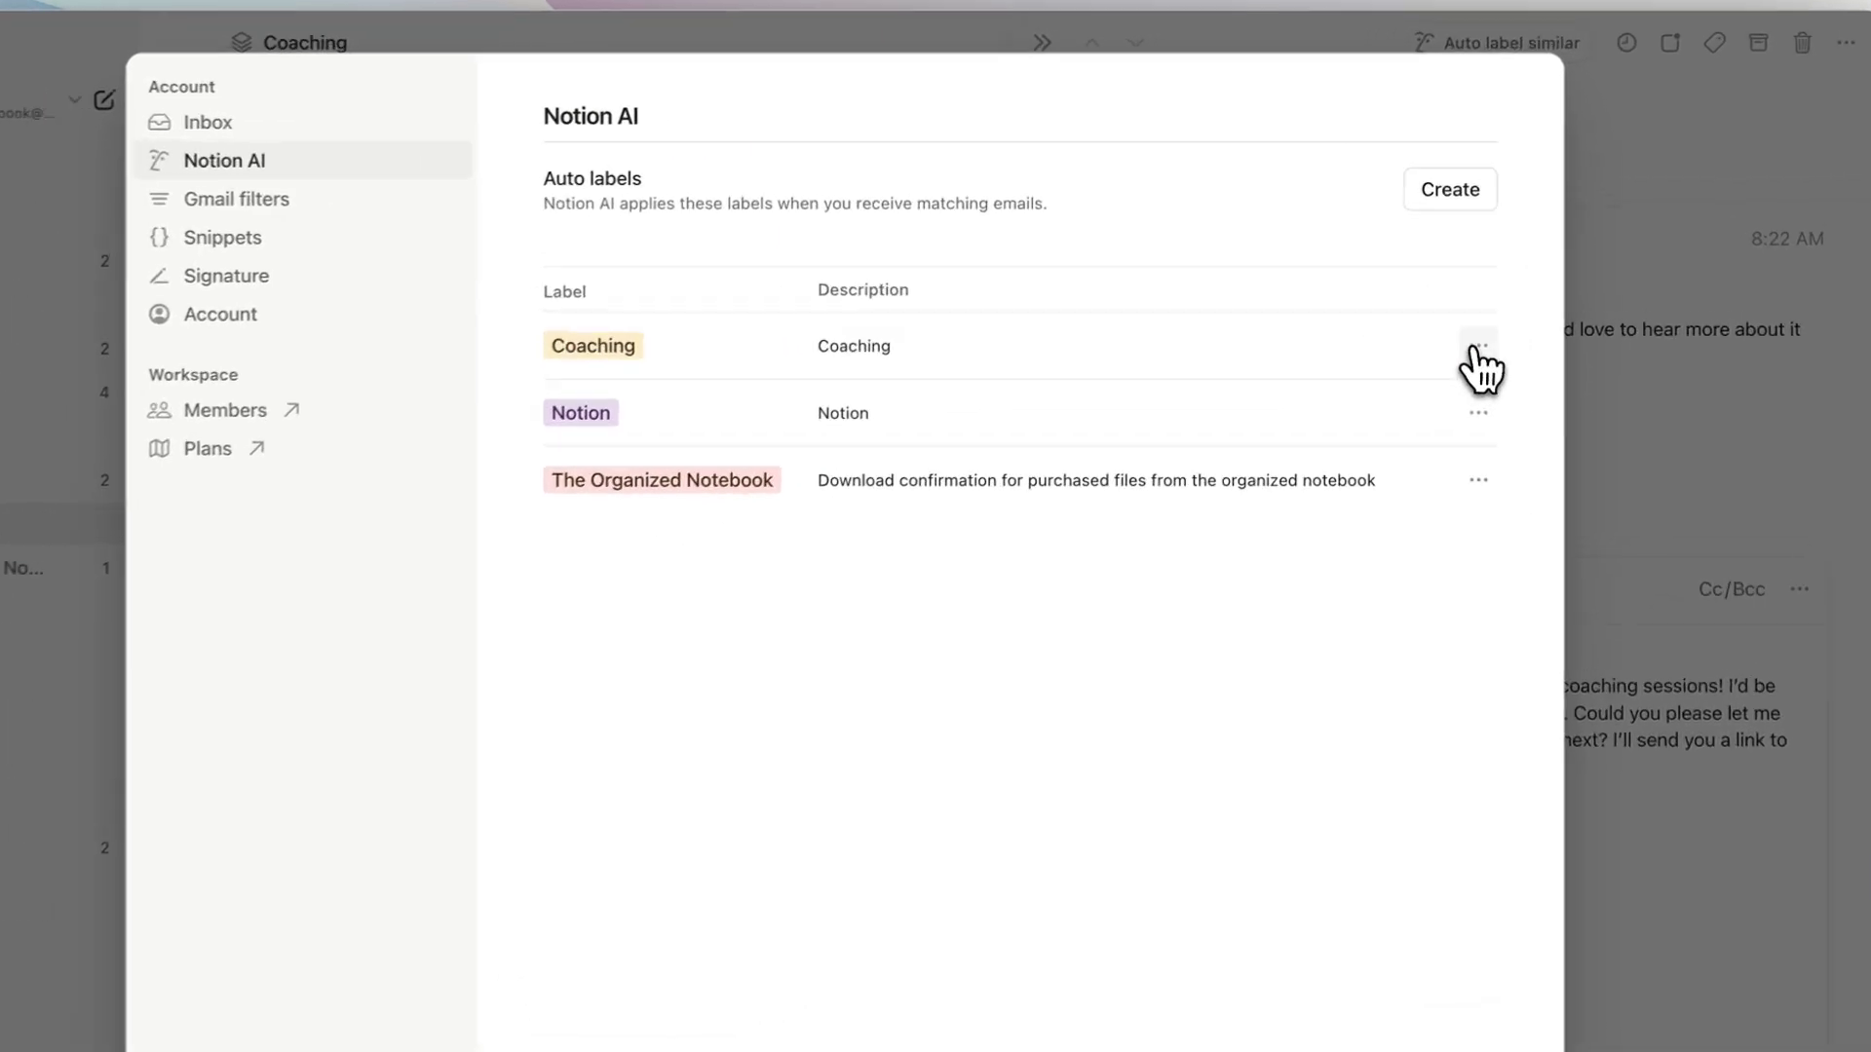
pyautogui.click(1476, 349)
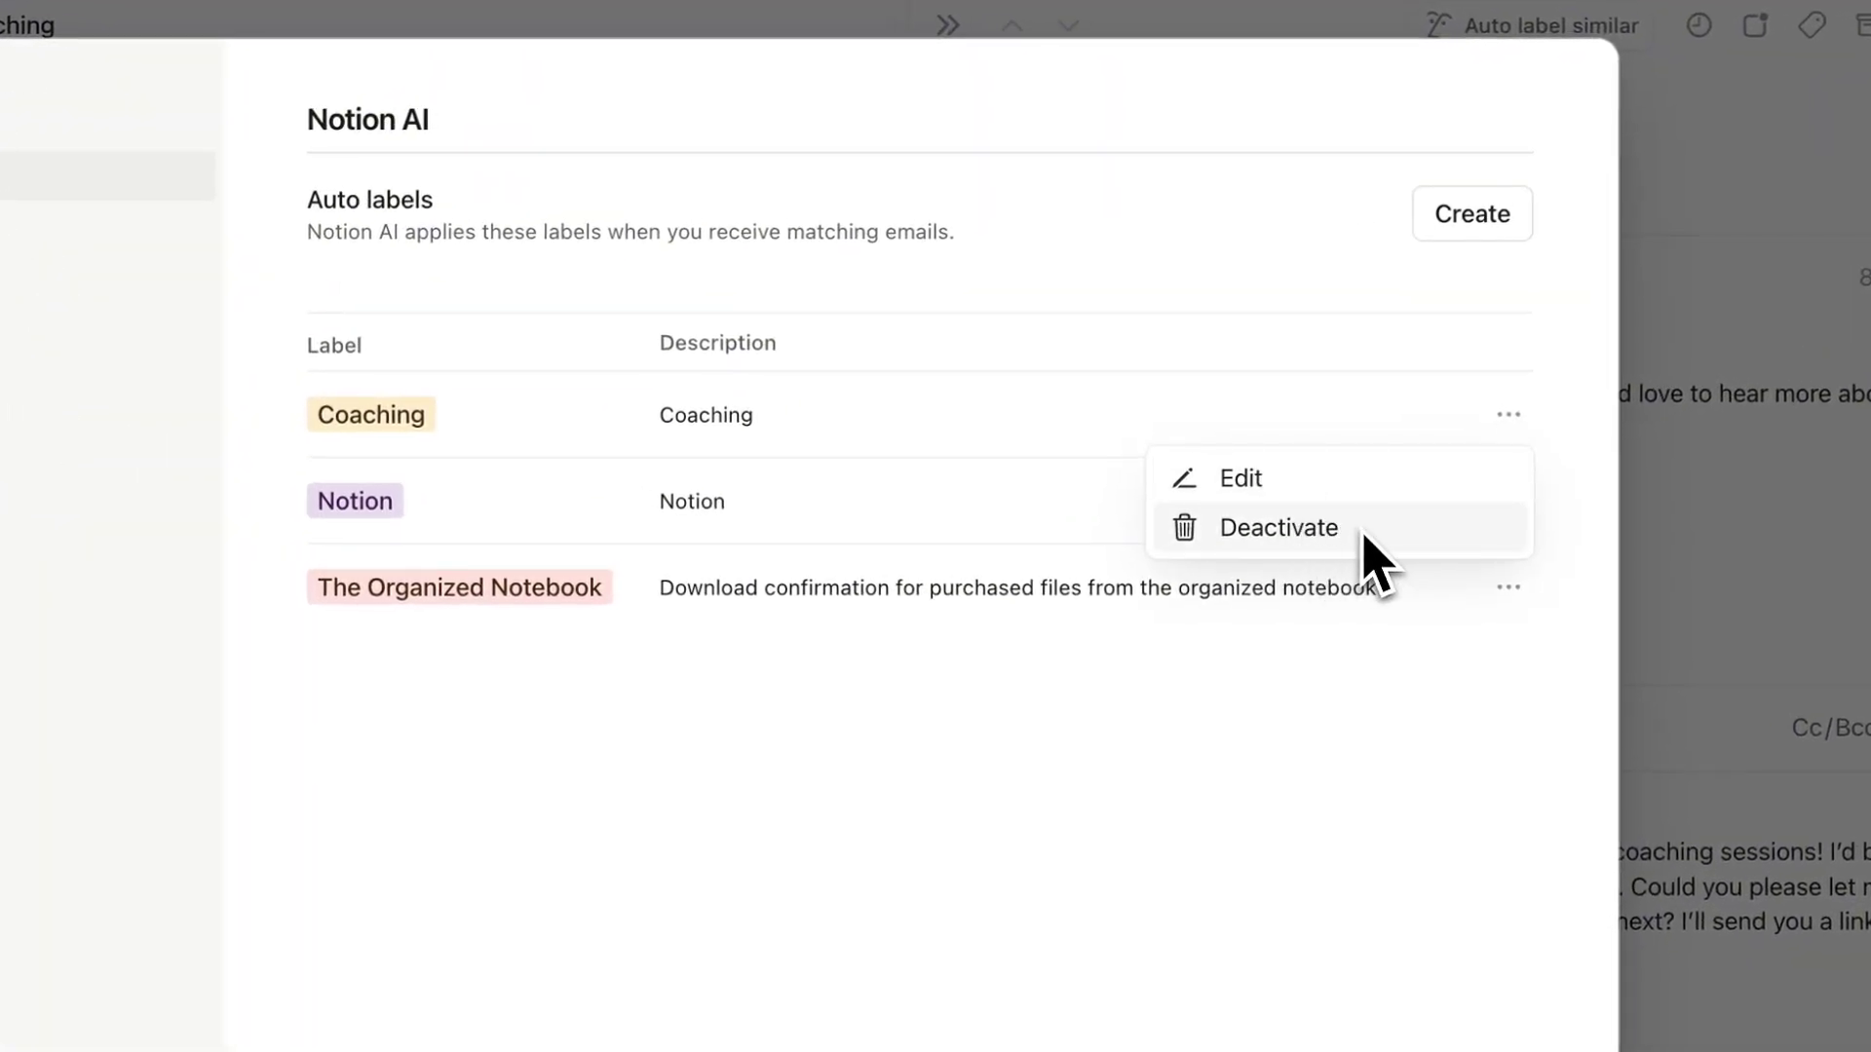
pyautogui.click(1079, 343)
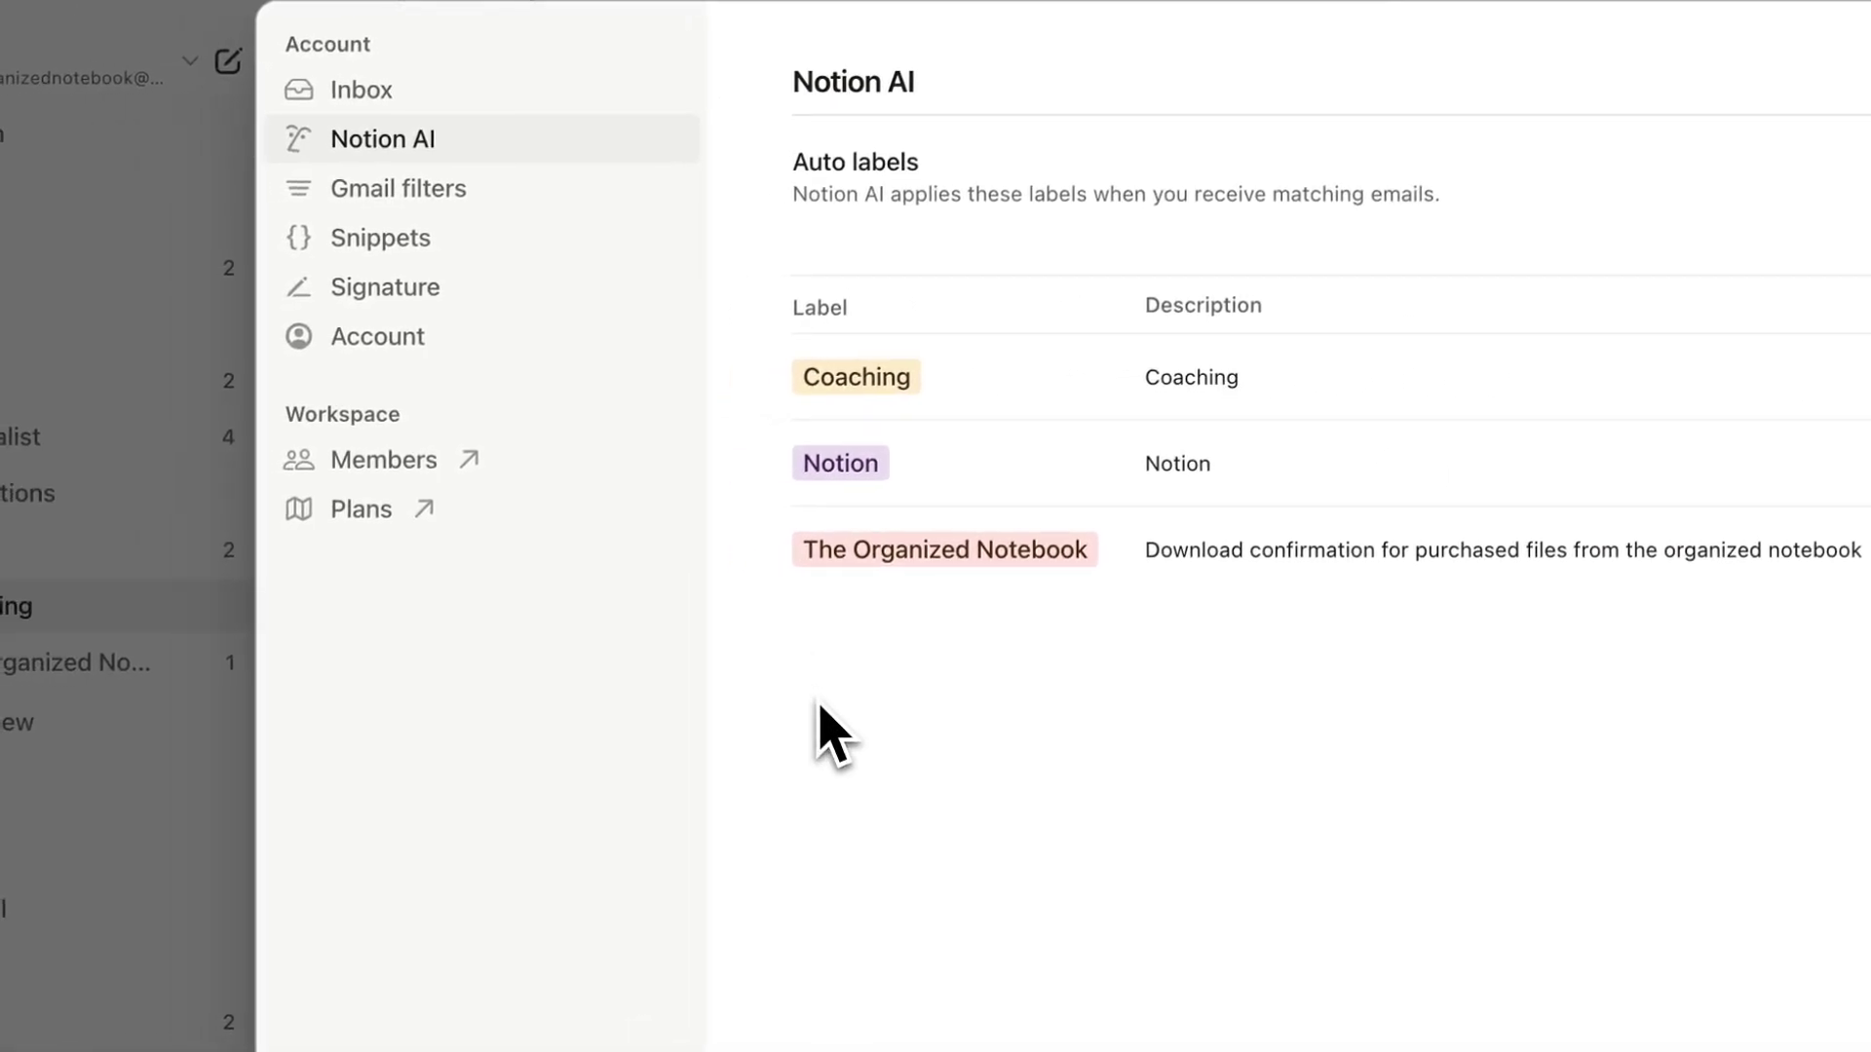
pyautogui.click(464, 205)
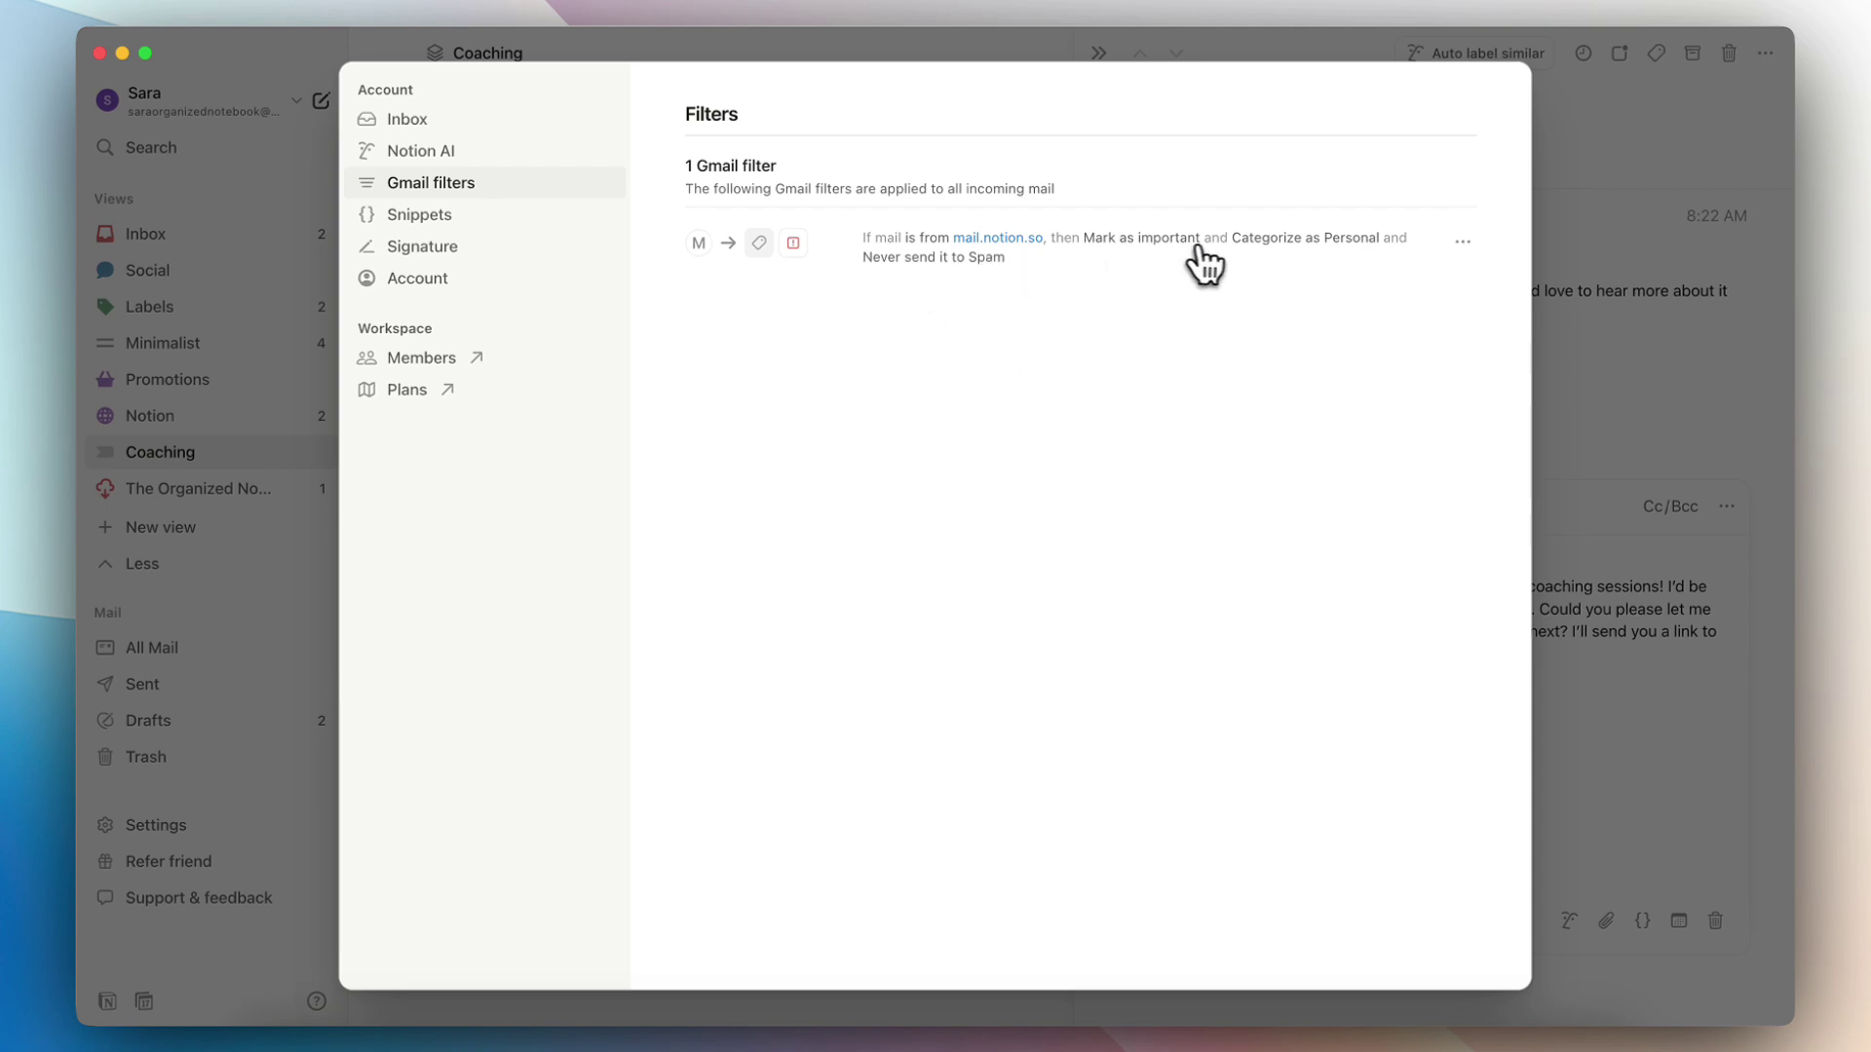
# Review the available actions for the mail.notion.so Gmail filter and the editable shortcut and icon of the Schedule Outreach snippet
pyautogui.click(1463, 242)
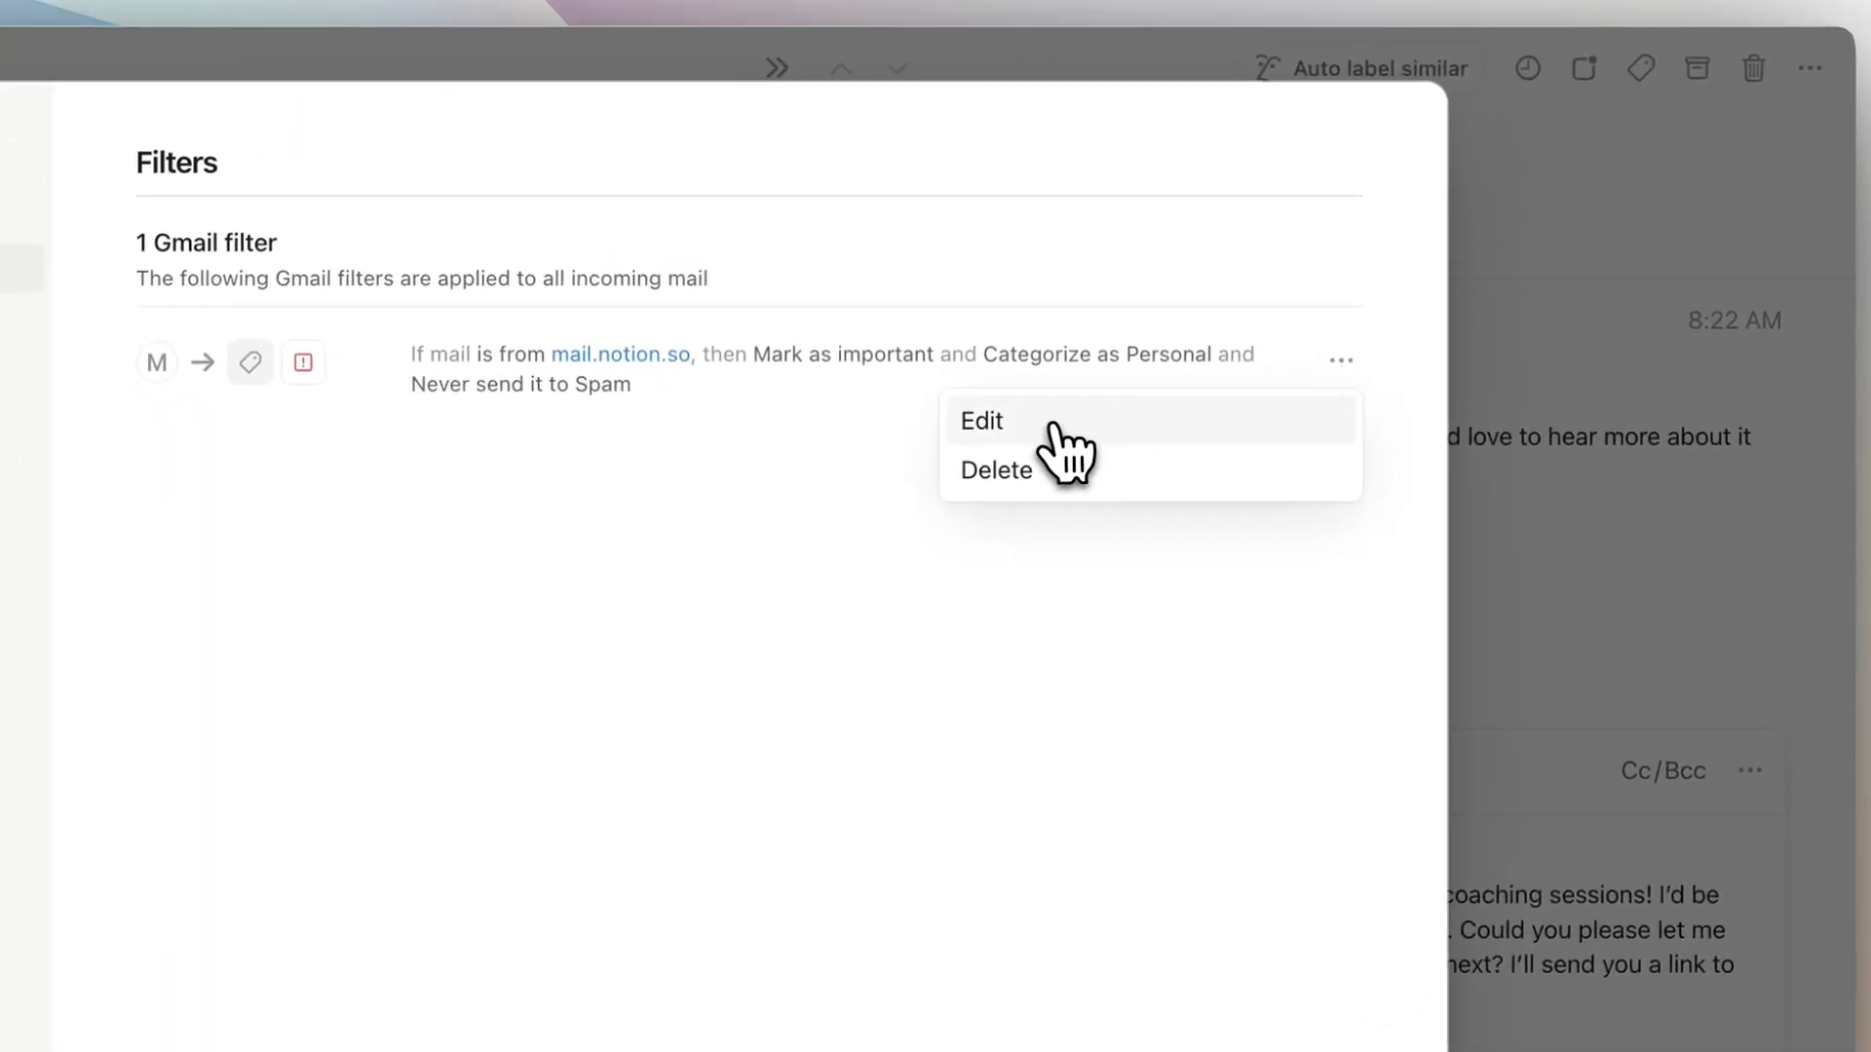
pyautogui.click(419, 214)
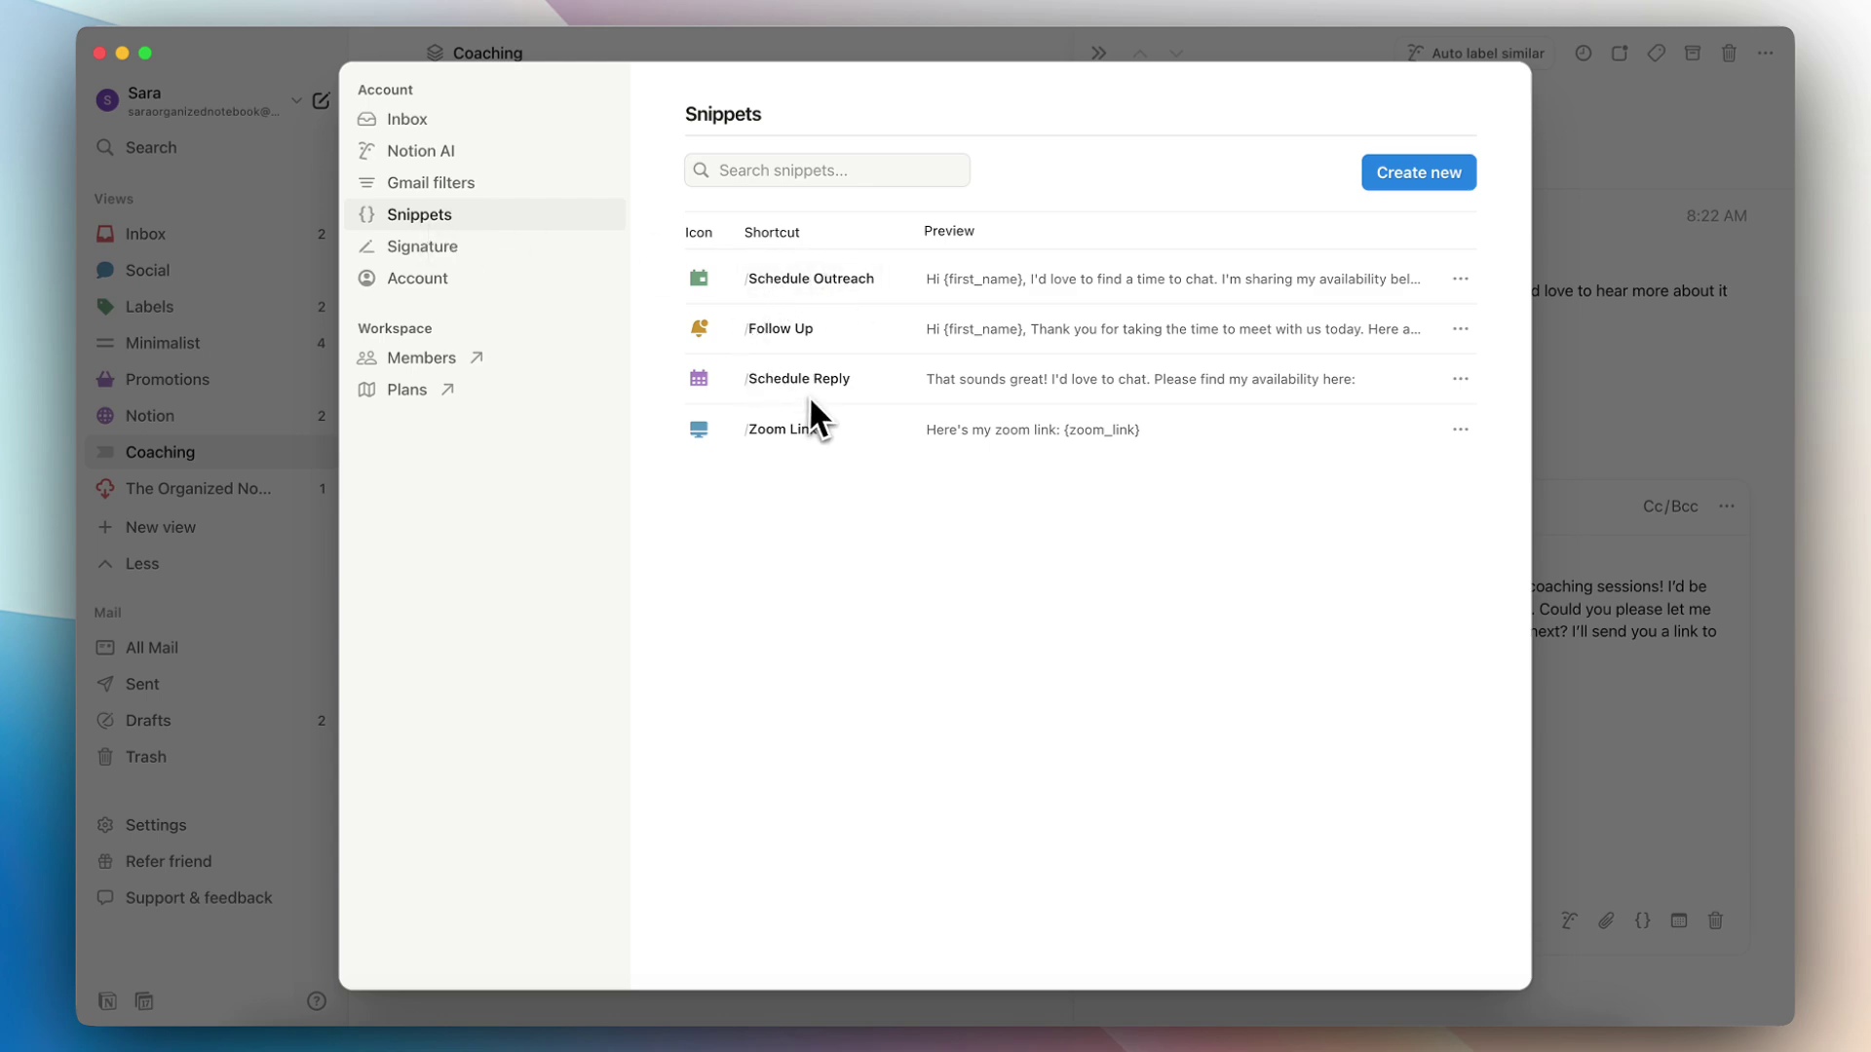
pyautogui.click(817, 284)
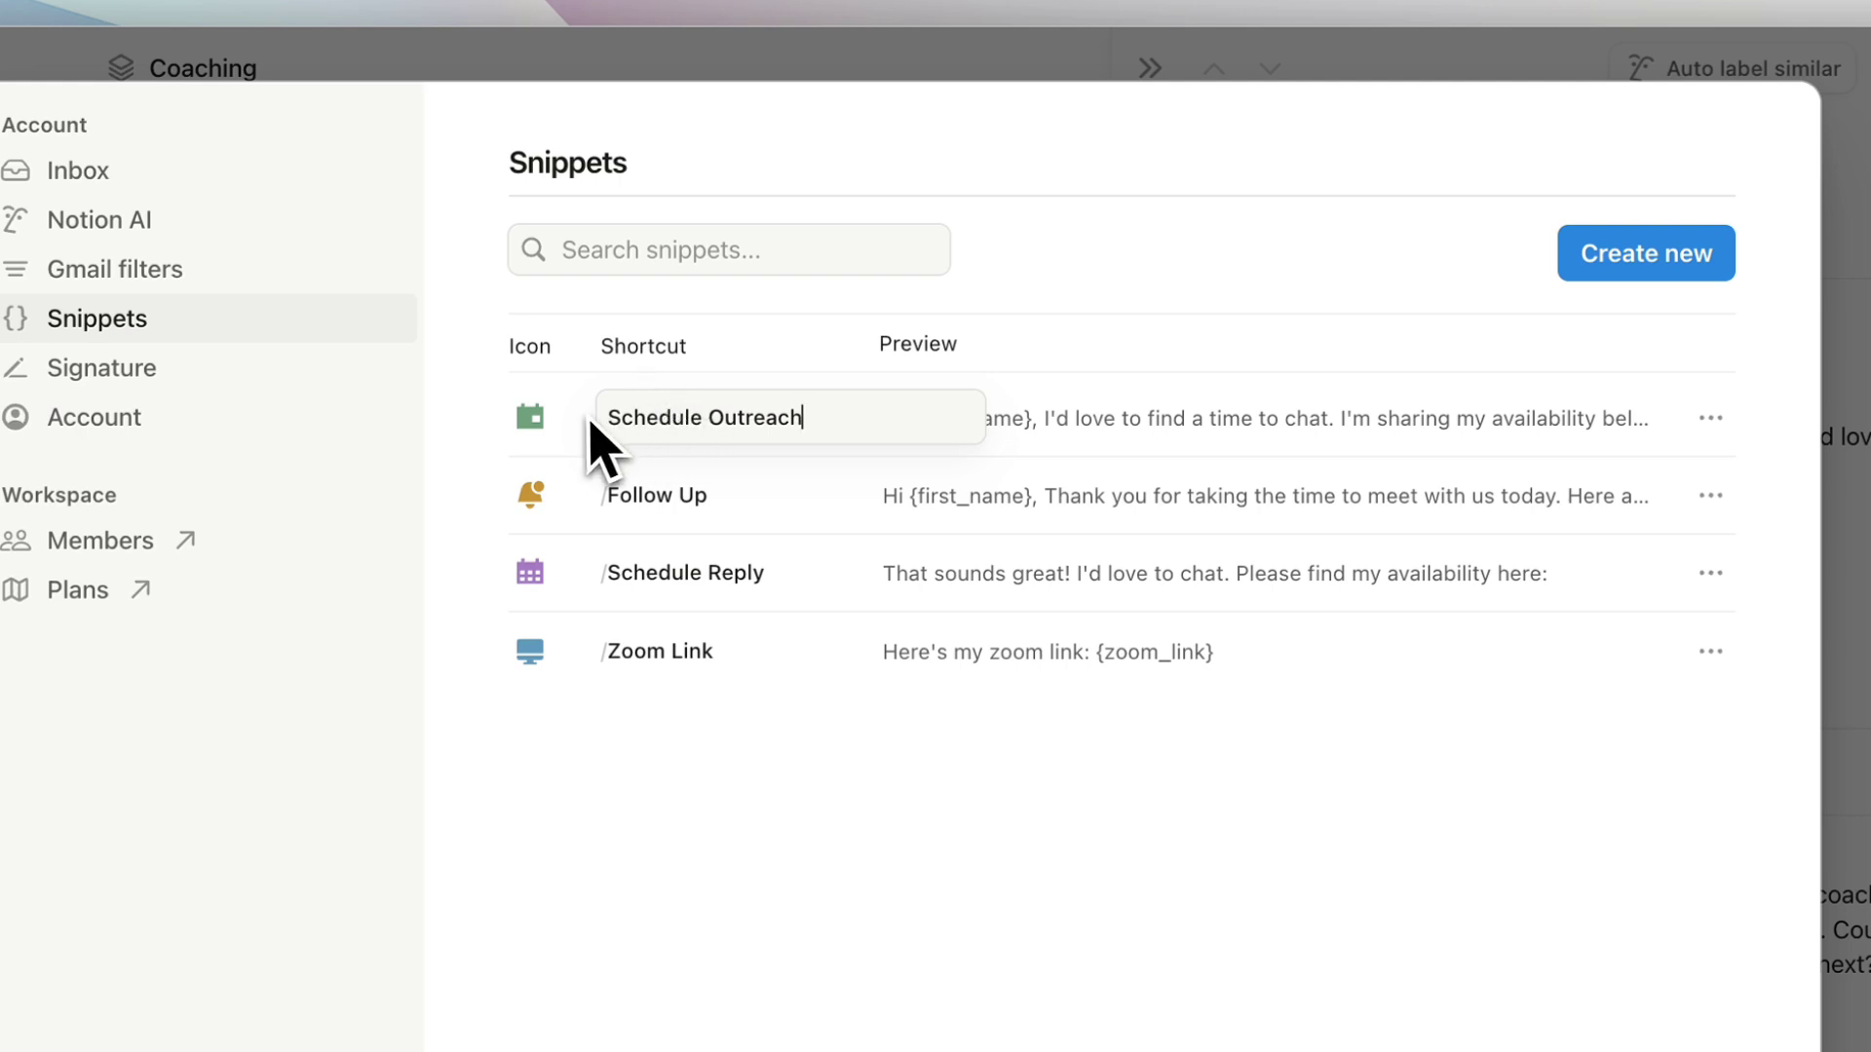
pyautogui.click(531, 419)
pyautogui.click(535, 428)
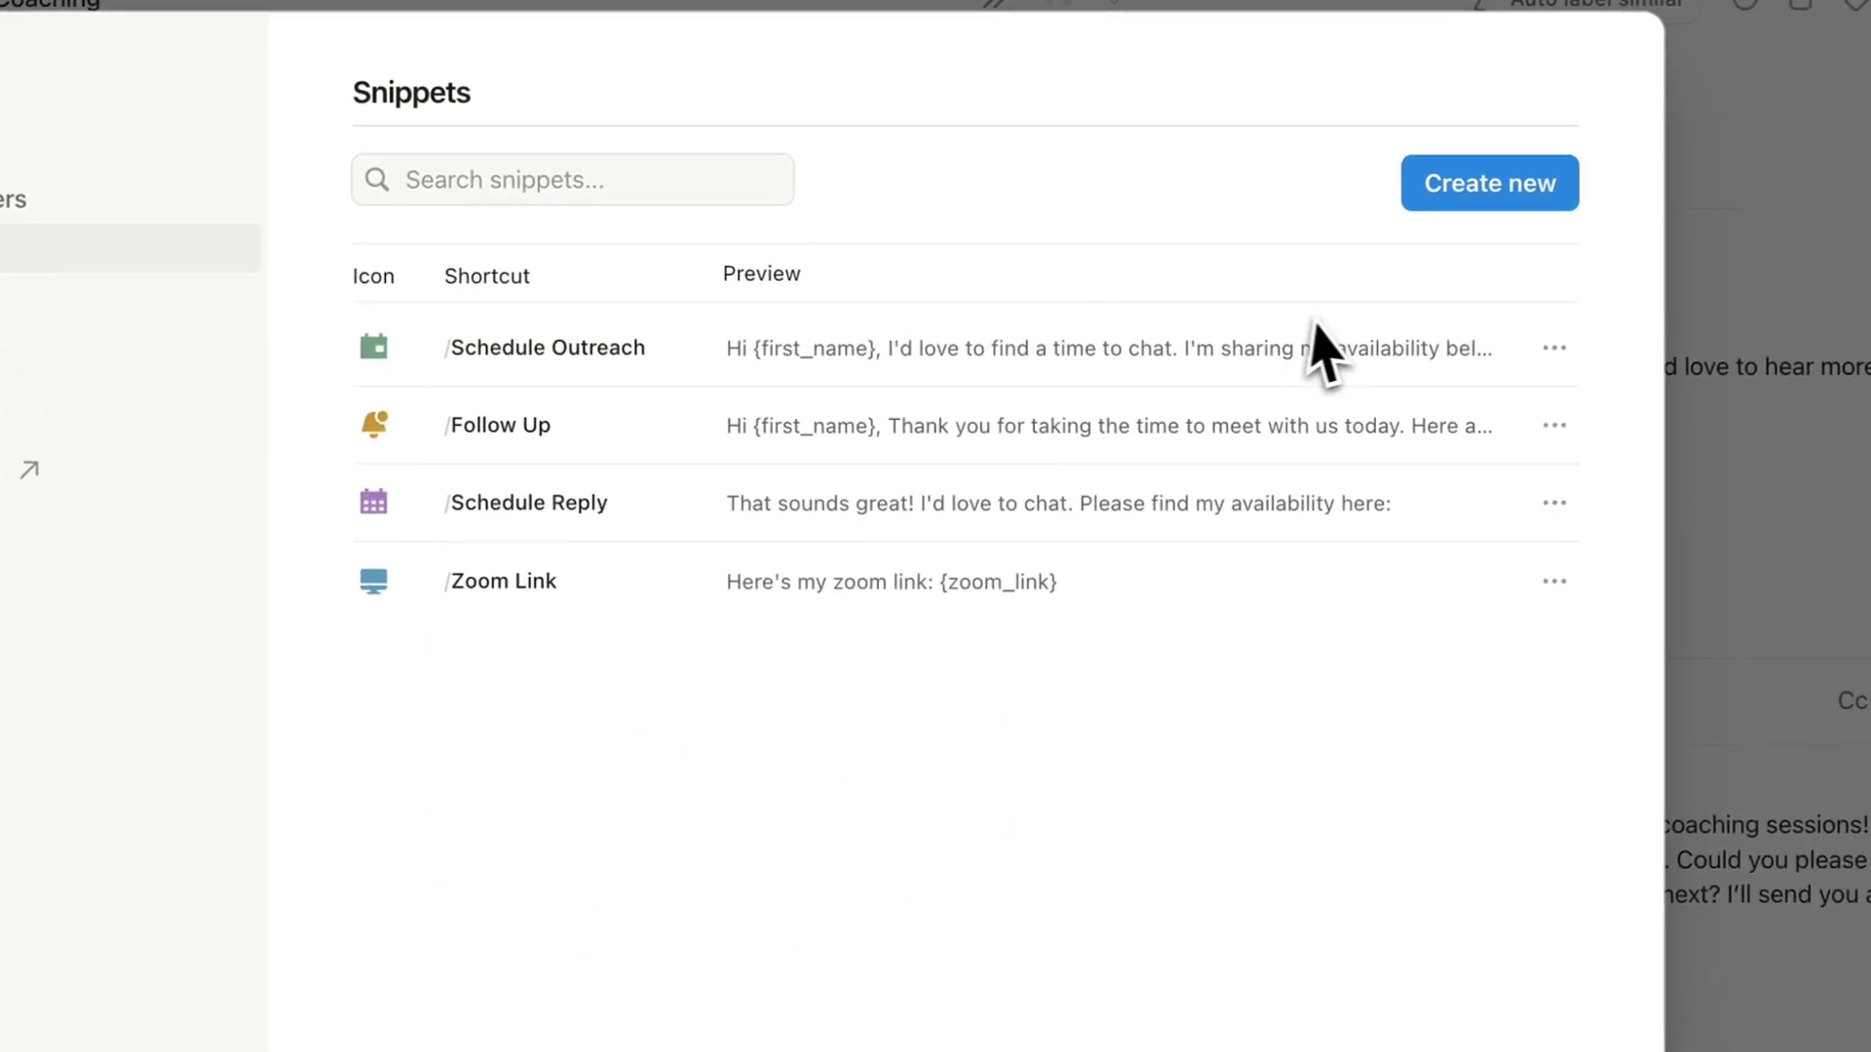
# Open the Schedule Outreach snippet for editing, review its content and close it without saving
pyautogui.click(1555, 348)
pyautogui.click(1481, 403)
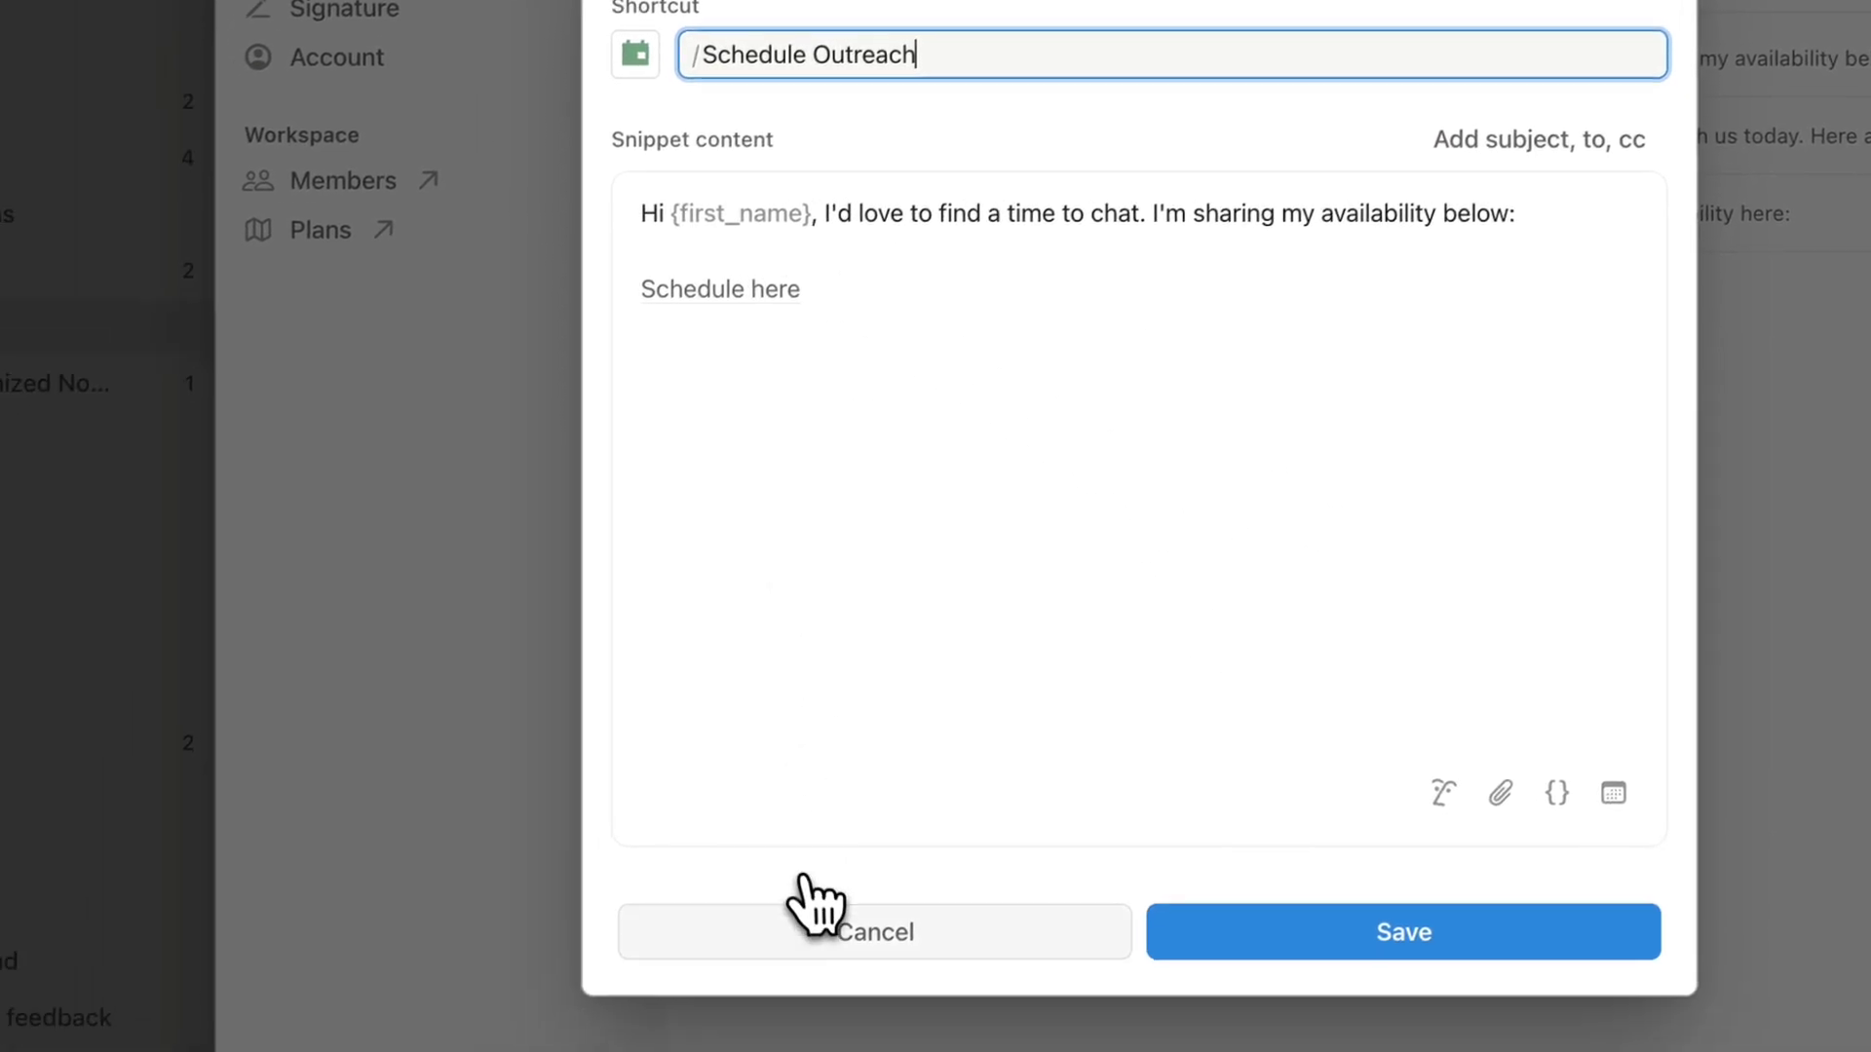
pyautogui.click(770, 1013)
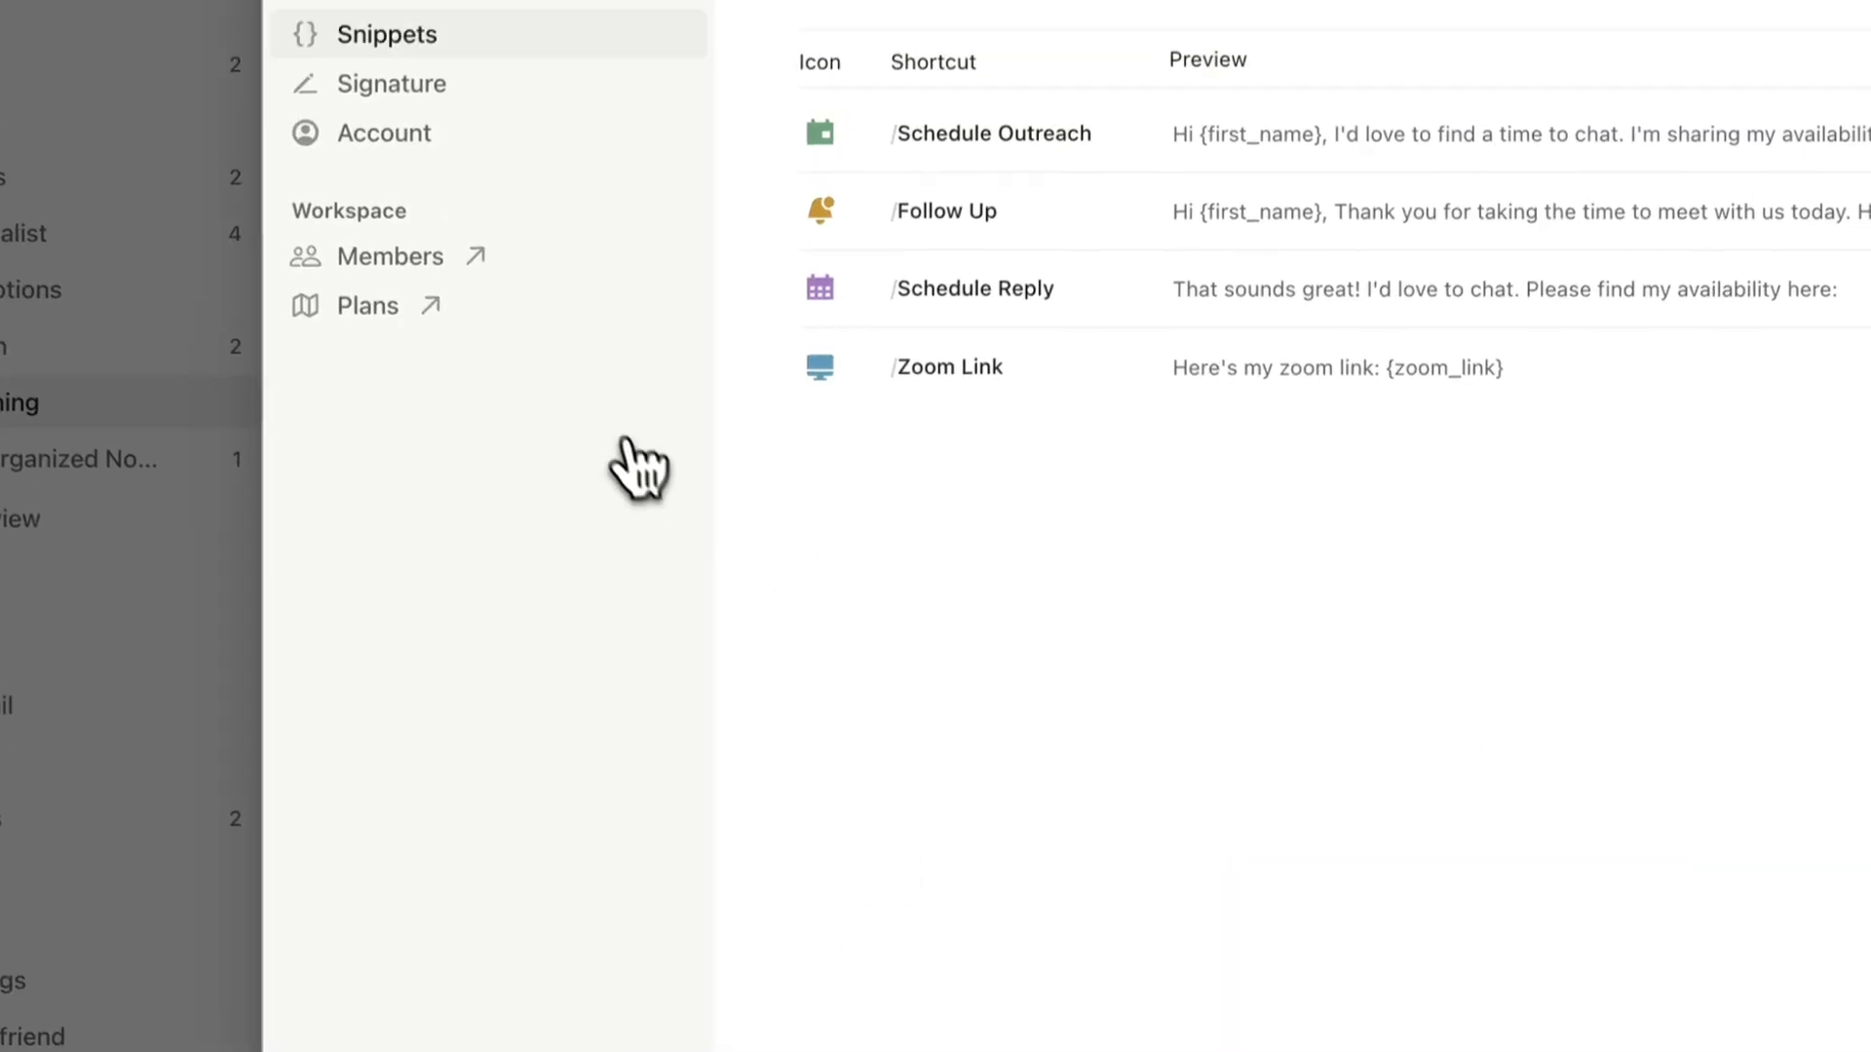
# Review the Signature settings and the Account settings
pyautogui.click(220, 92)
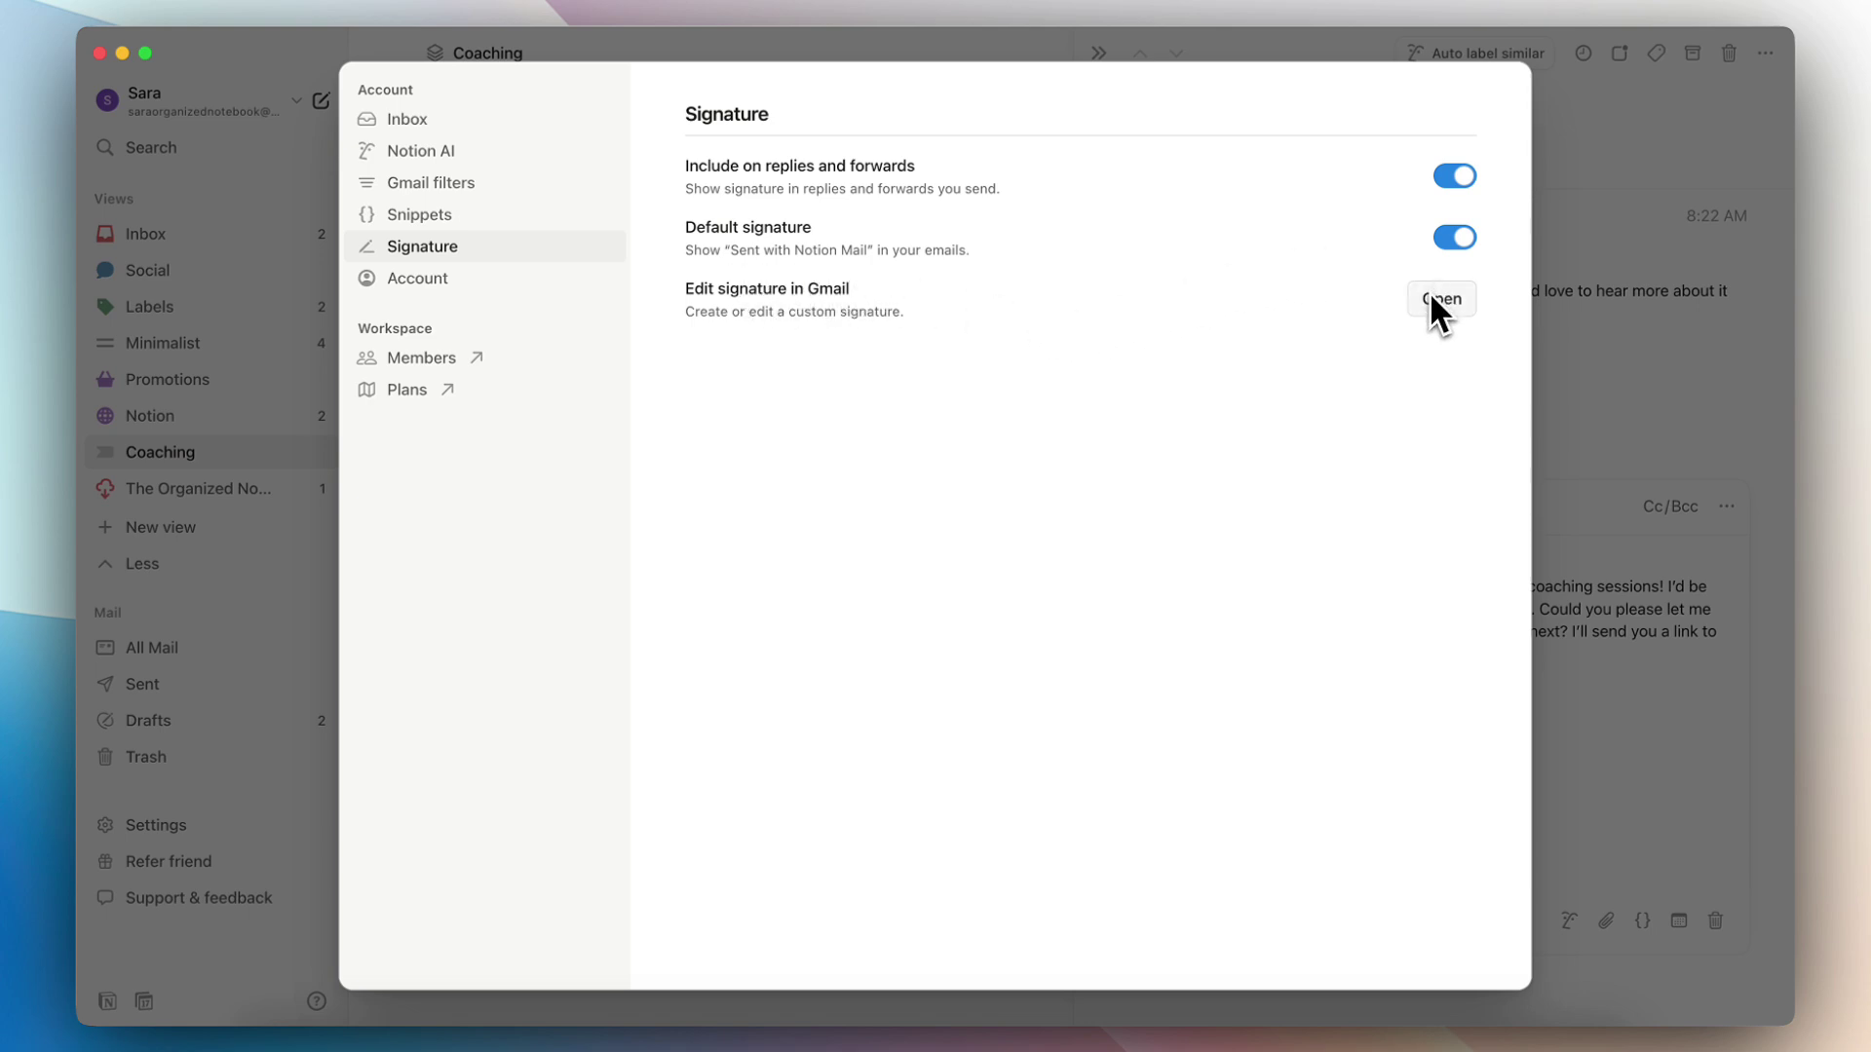
pyautogui.click(454, 280)
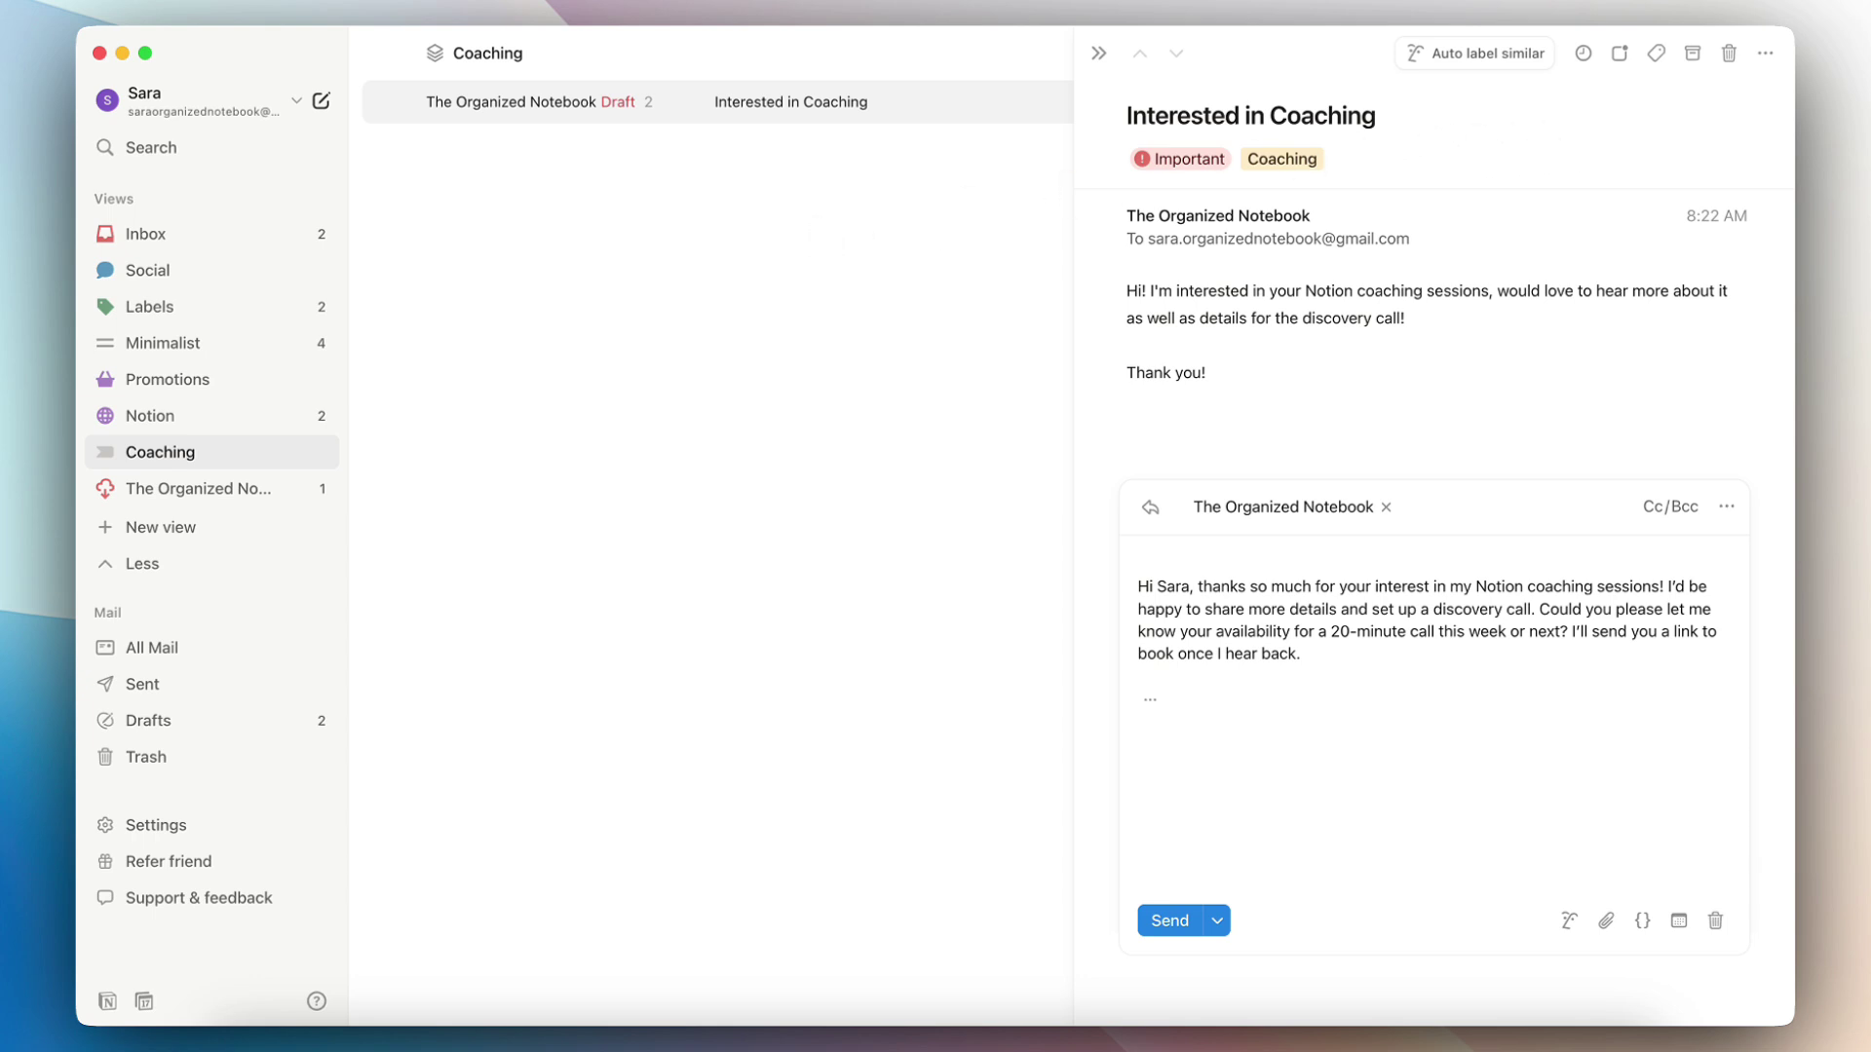
# Switch to the Inbox view and read the help article on Gmail and Notion Mail sync, covering what is not synced
pyautogui.click(187, 236)
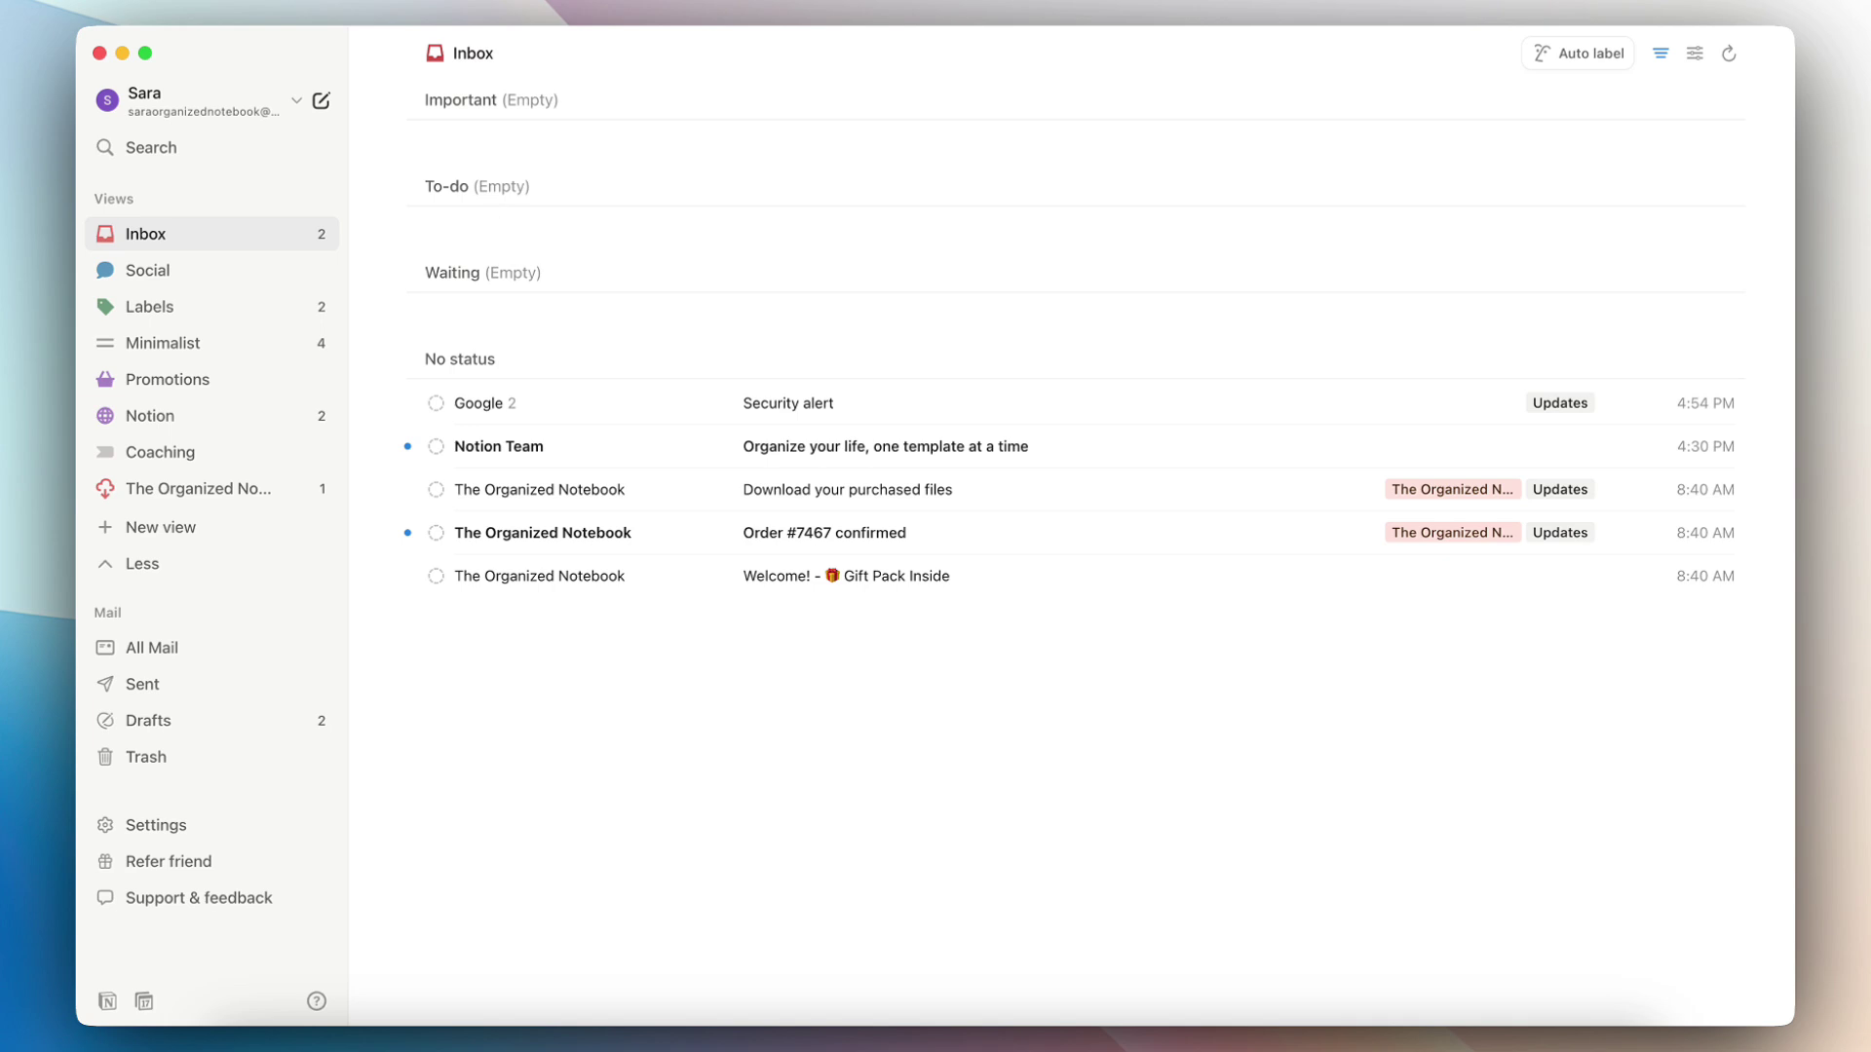
pyautogui.moveTo(574, 507)
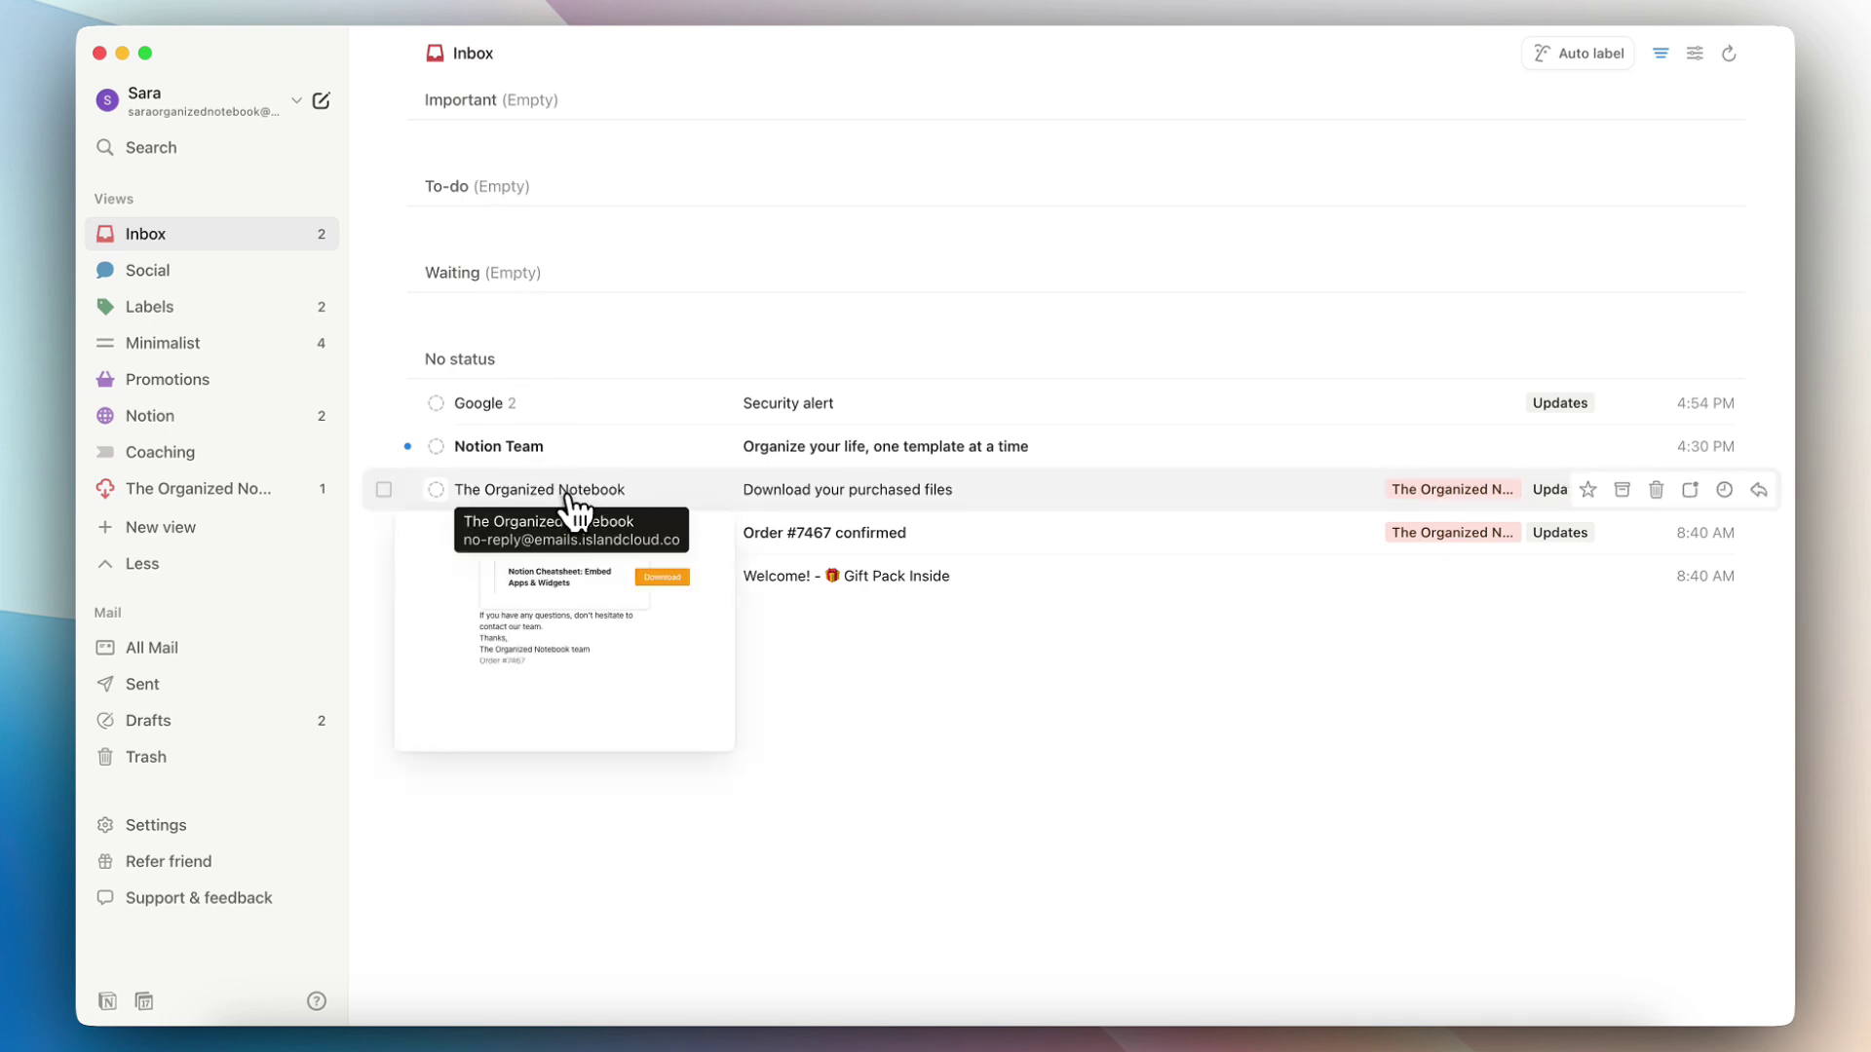
pyautogui.moveTo(631, 421)
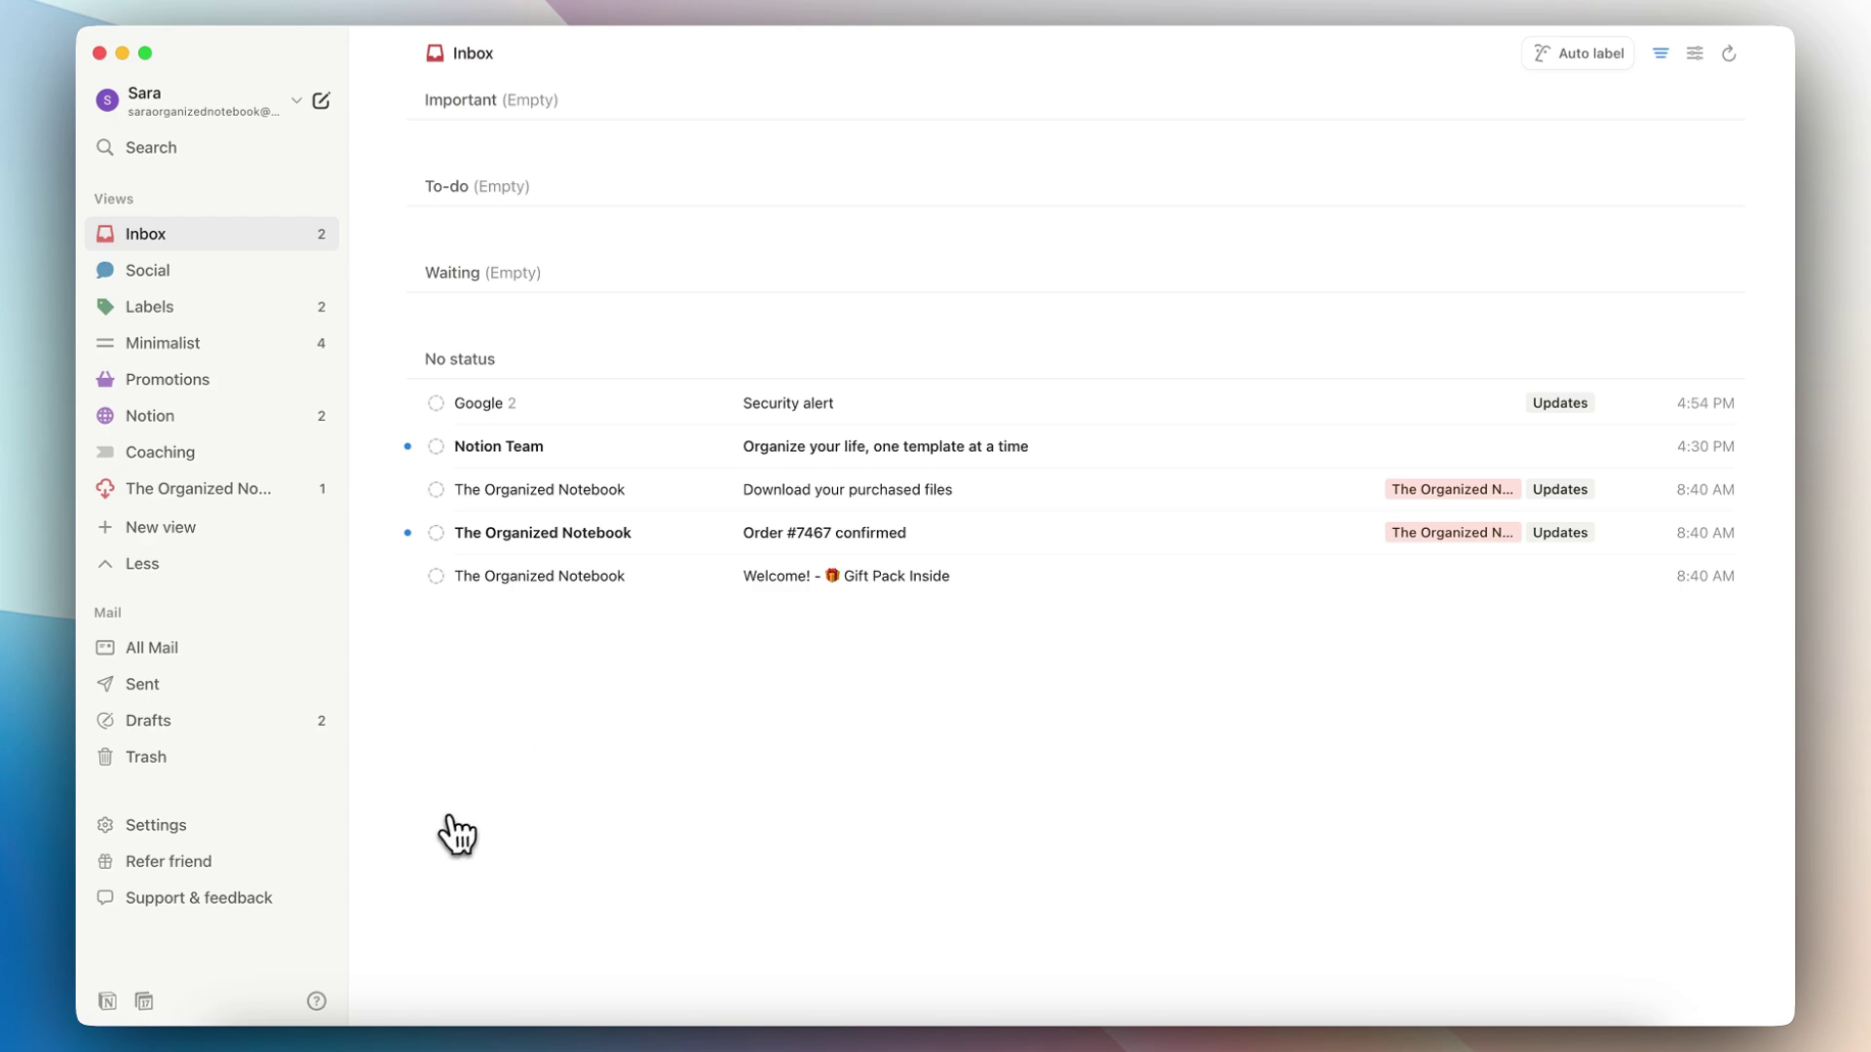
pyautogui.click(317, 1000)
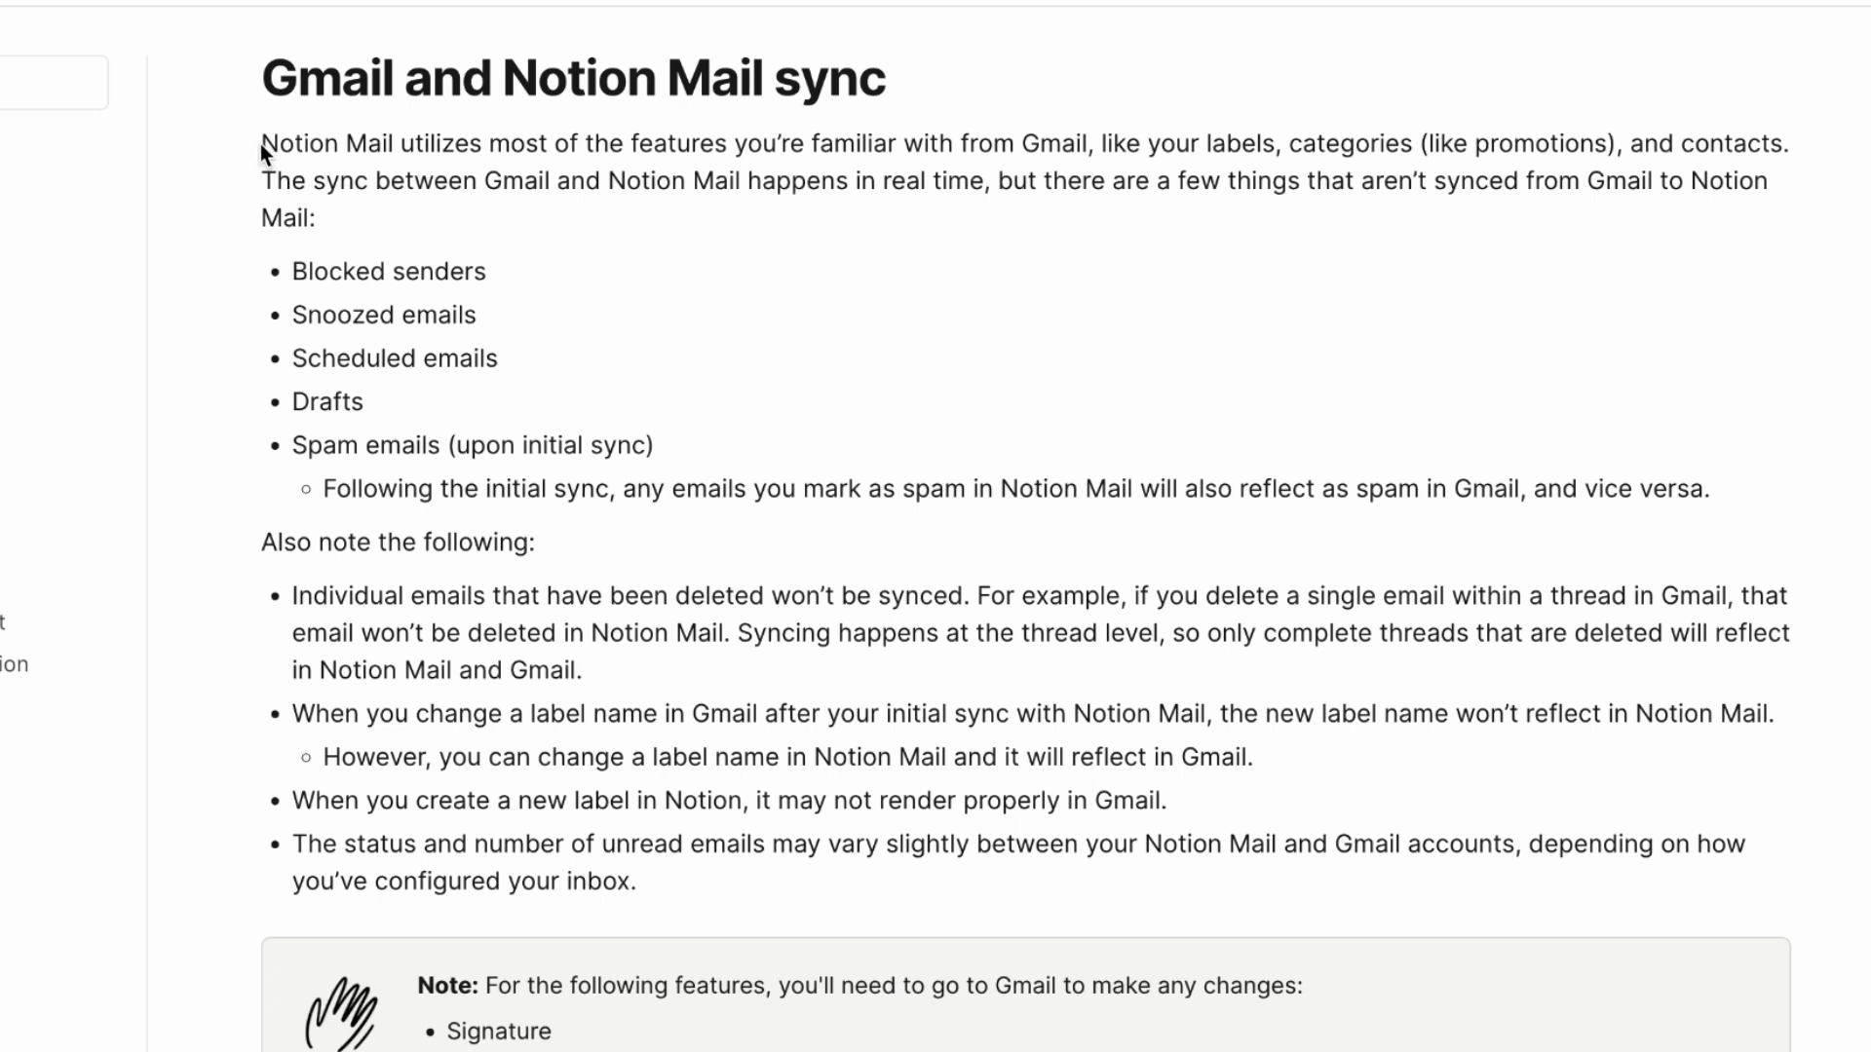
pyautogui.moveTo(261, 143); pyautogui.dragTo(1279, 523)
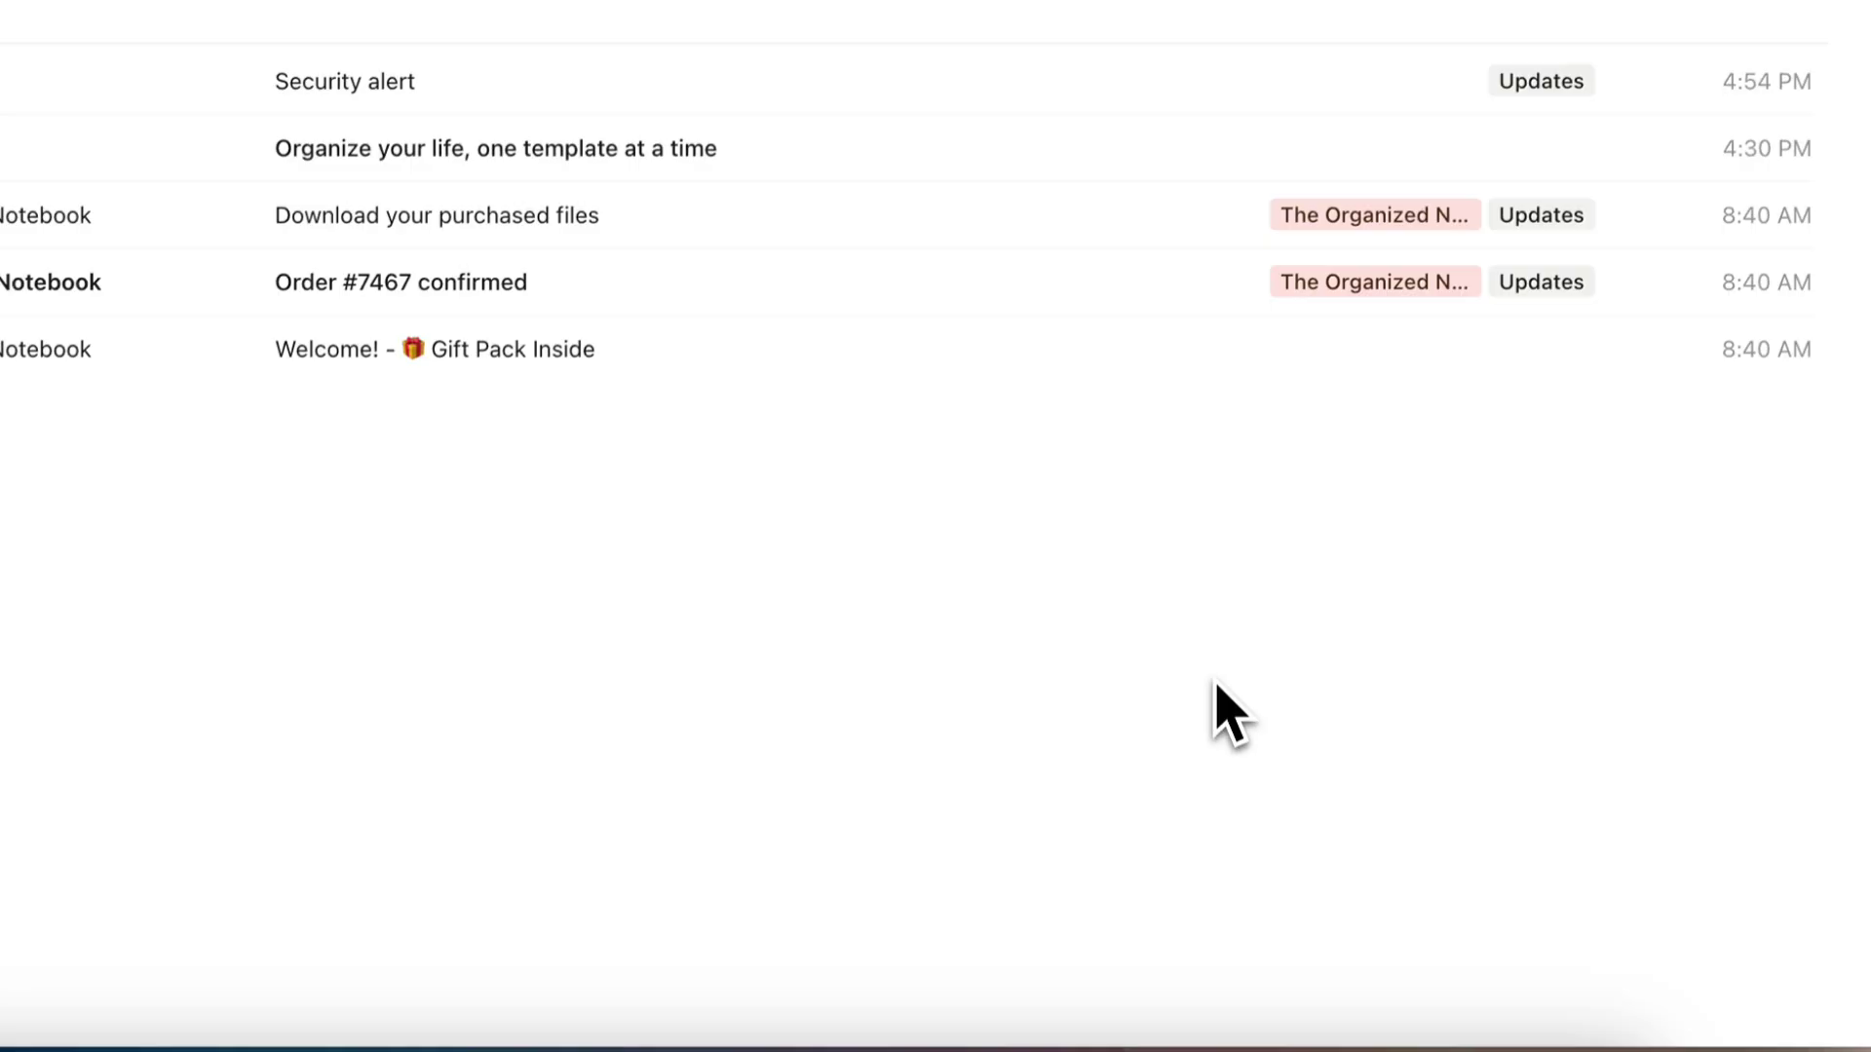
# Examine the property types that can be added to the Inbox view and its grouping options
pyautogui.click(1697, 59)
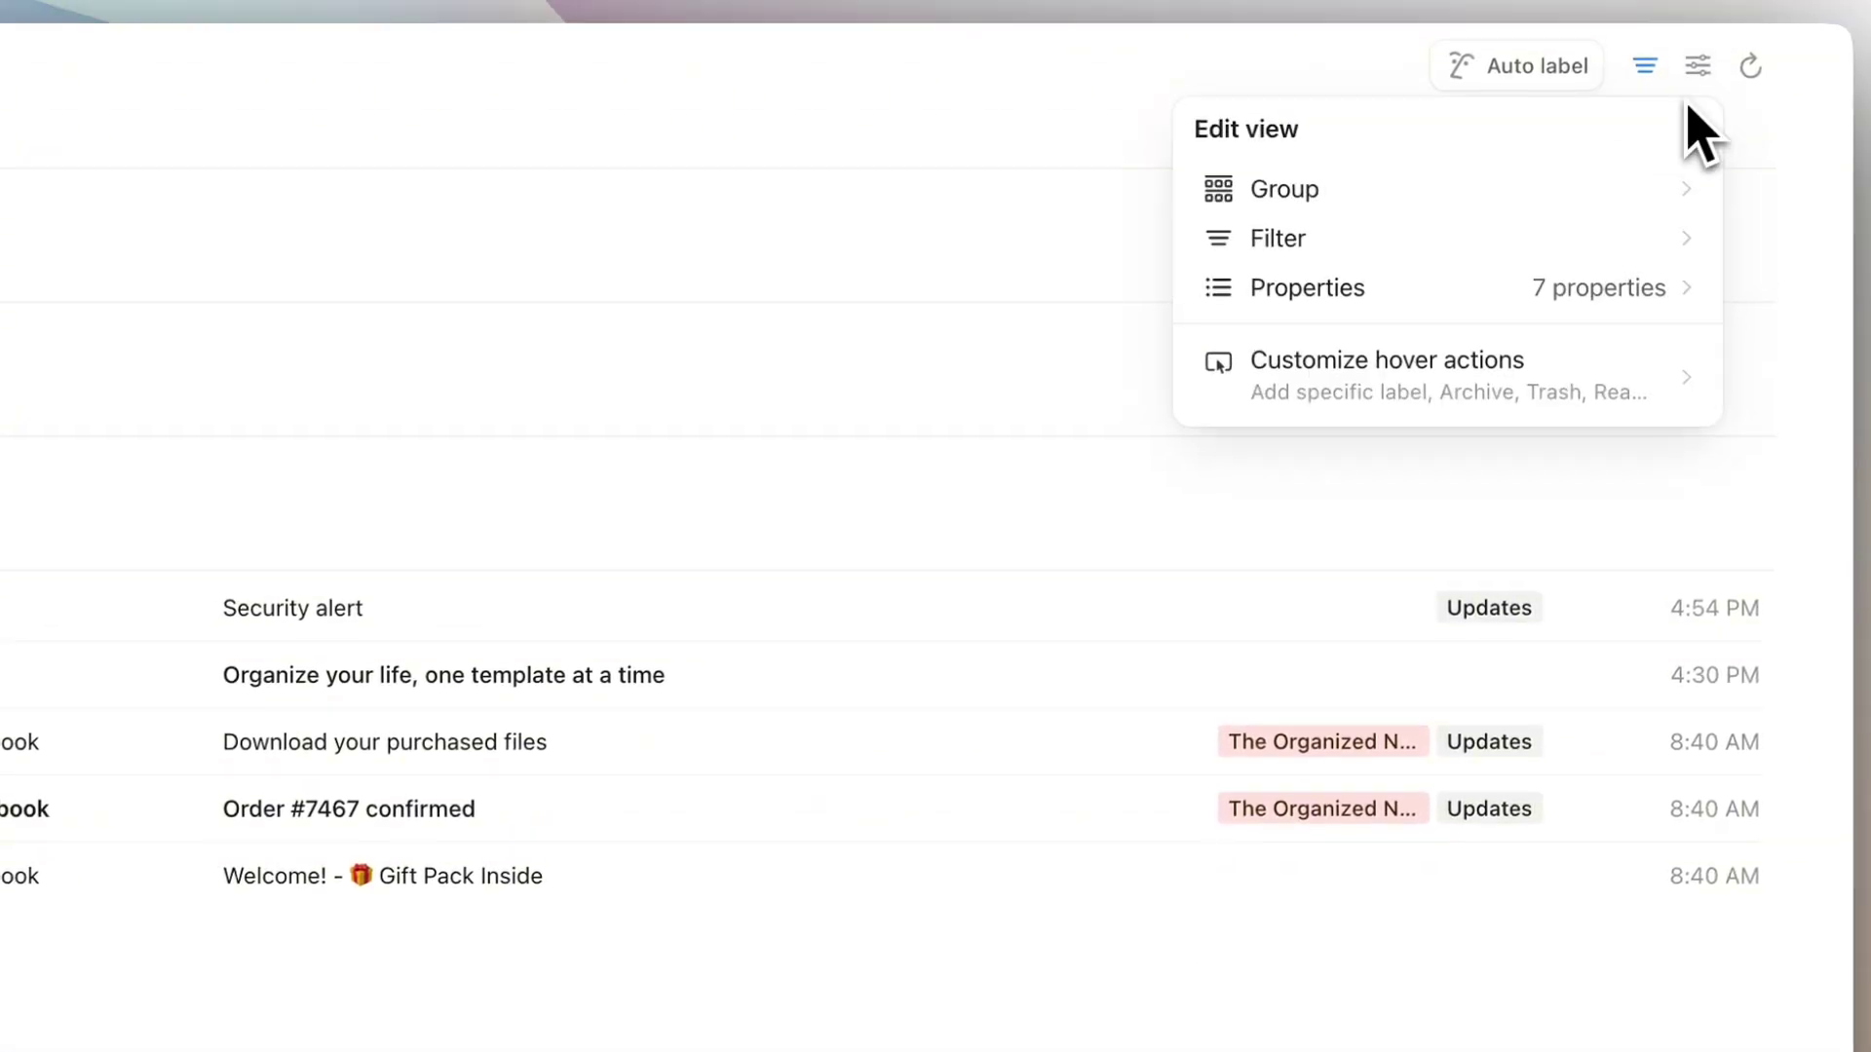
pyautogui.click(1530, 285)
pyautogui.click(1492, 744)
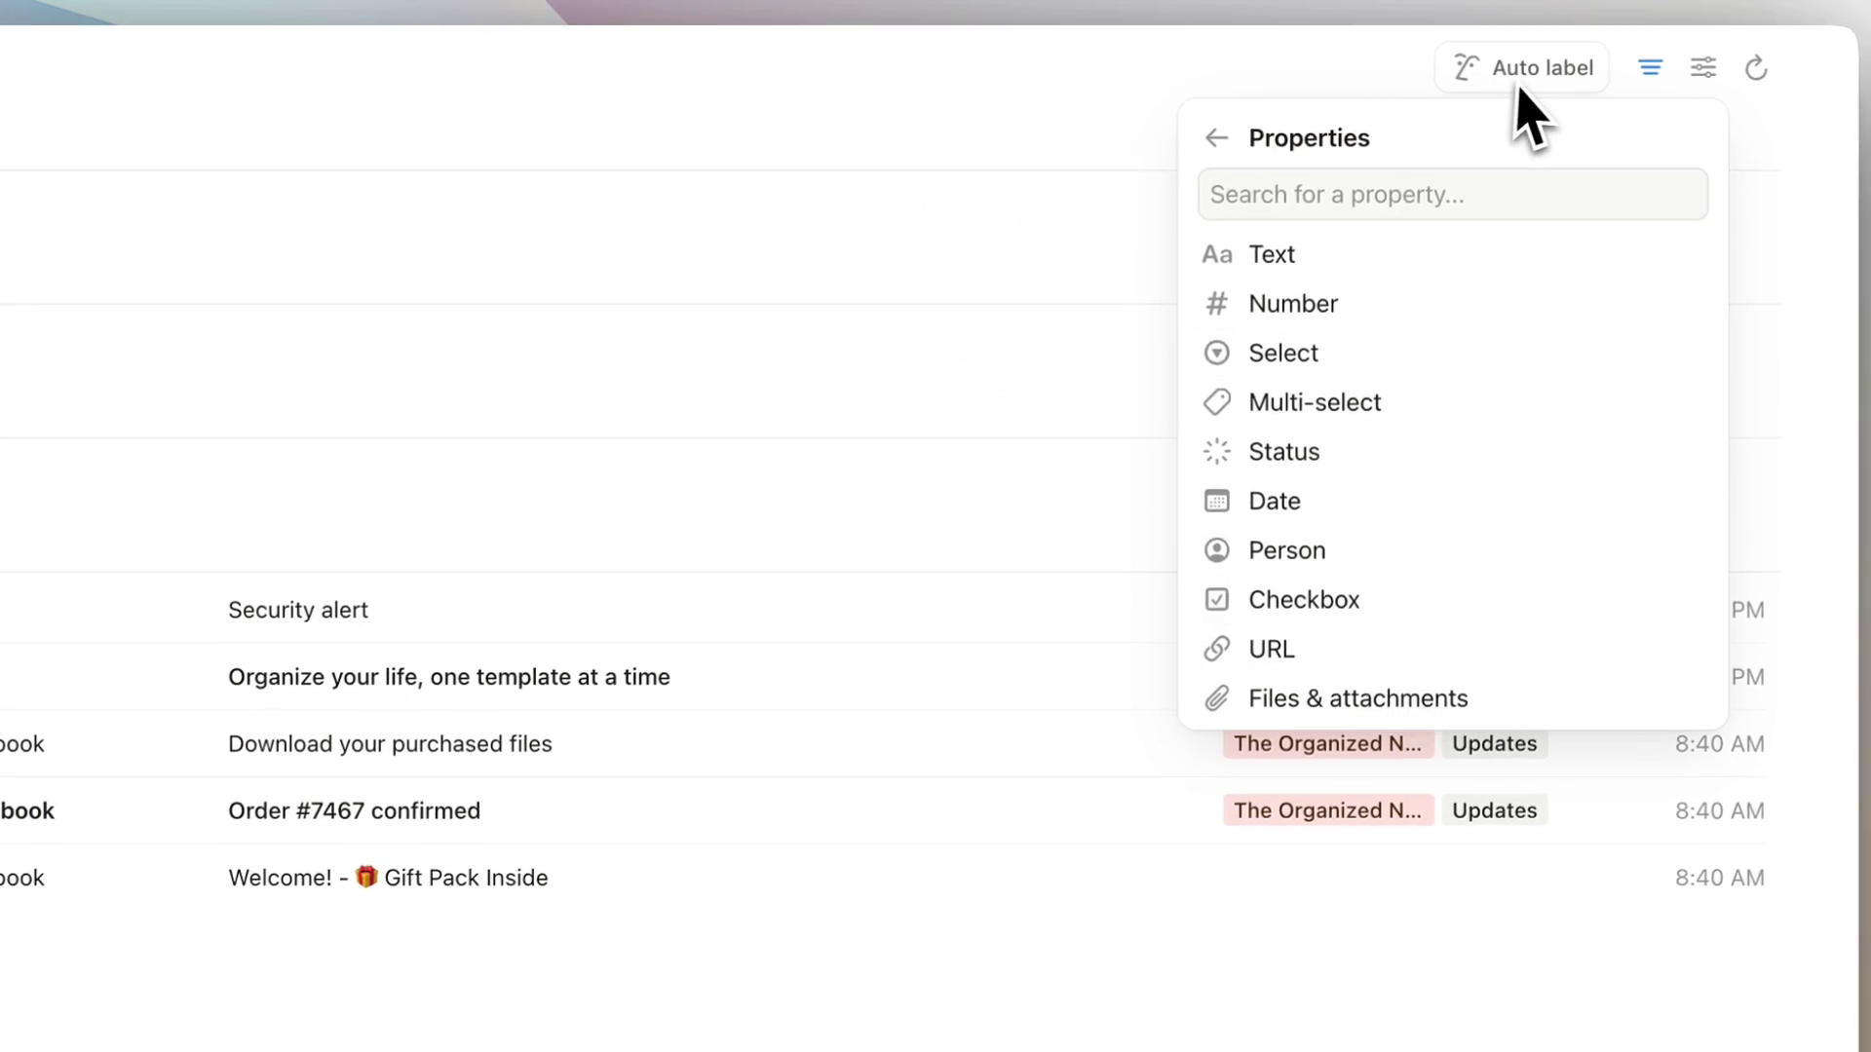
pyautogui.click(1697, 70)
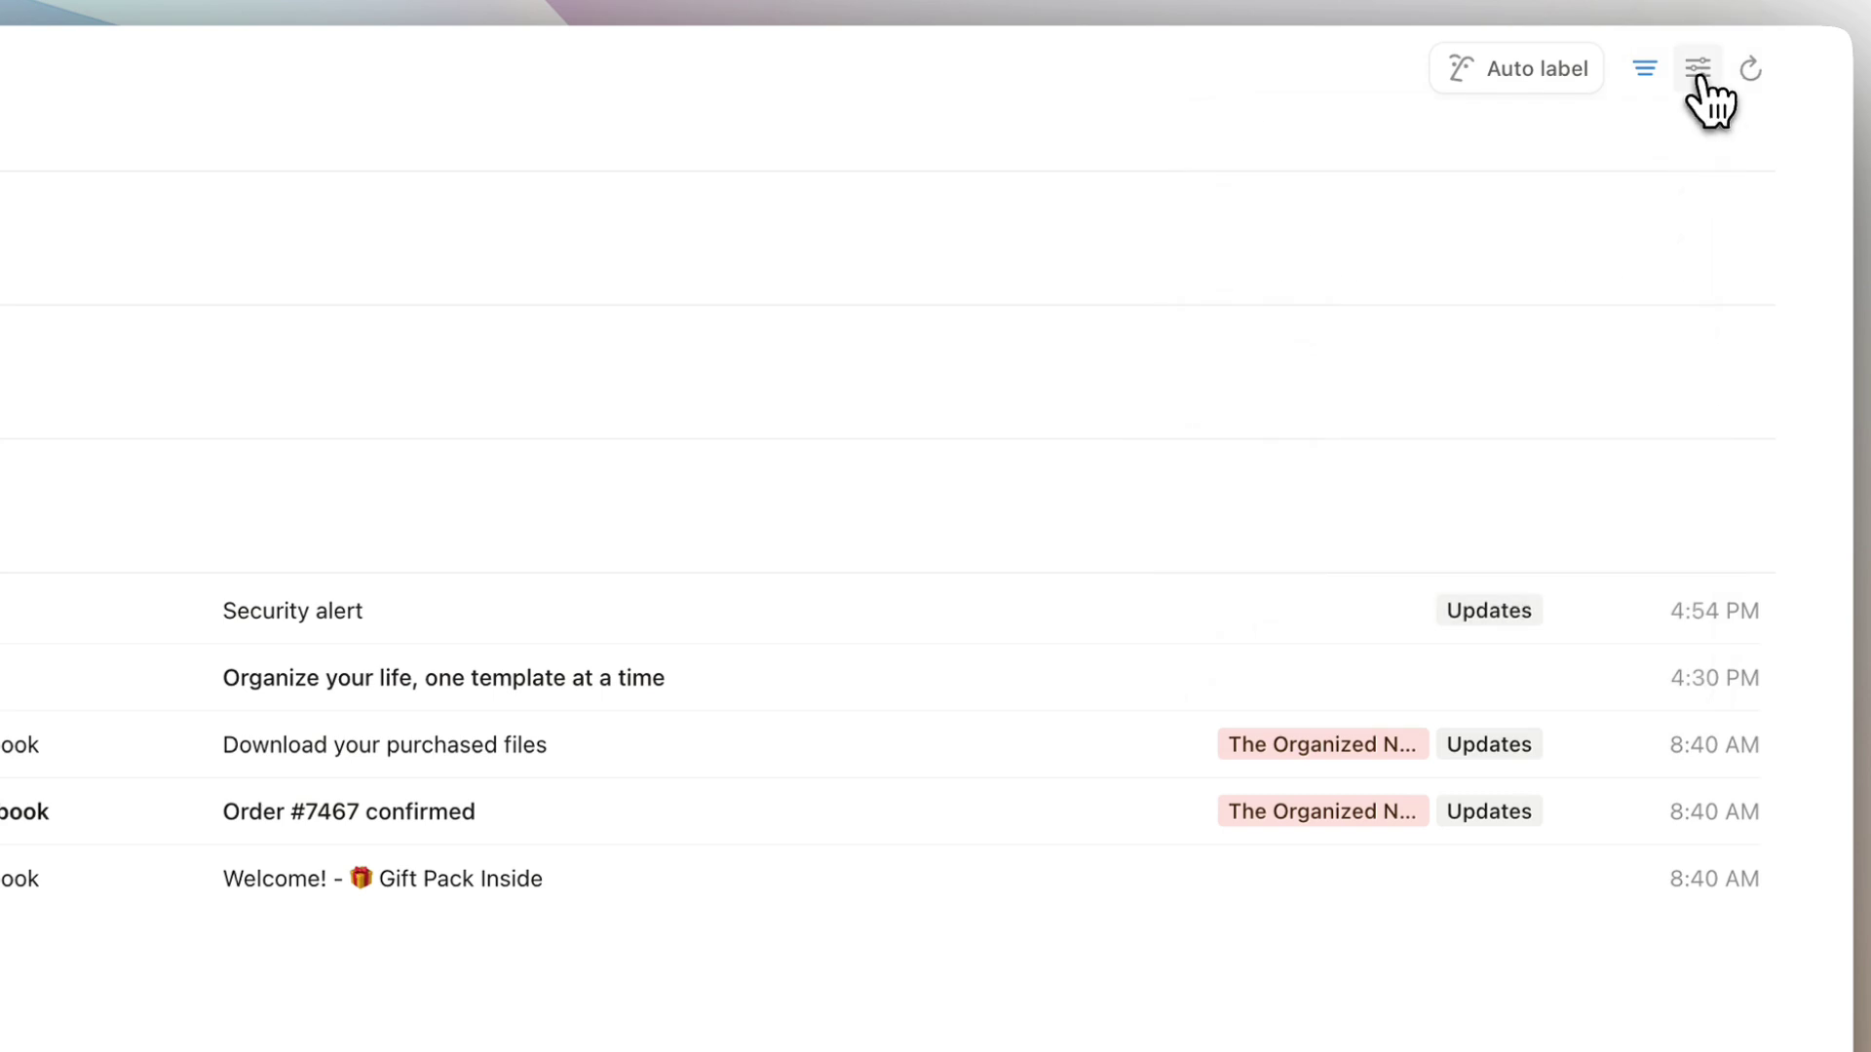
pyautogui.click(1700, 70)
pyautogui.click(1505, 195)
pyautogui.click(1486, 214)
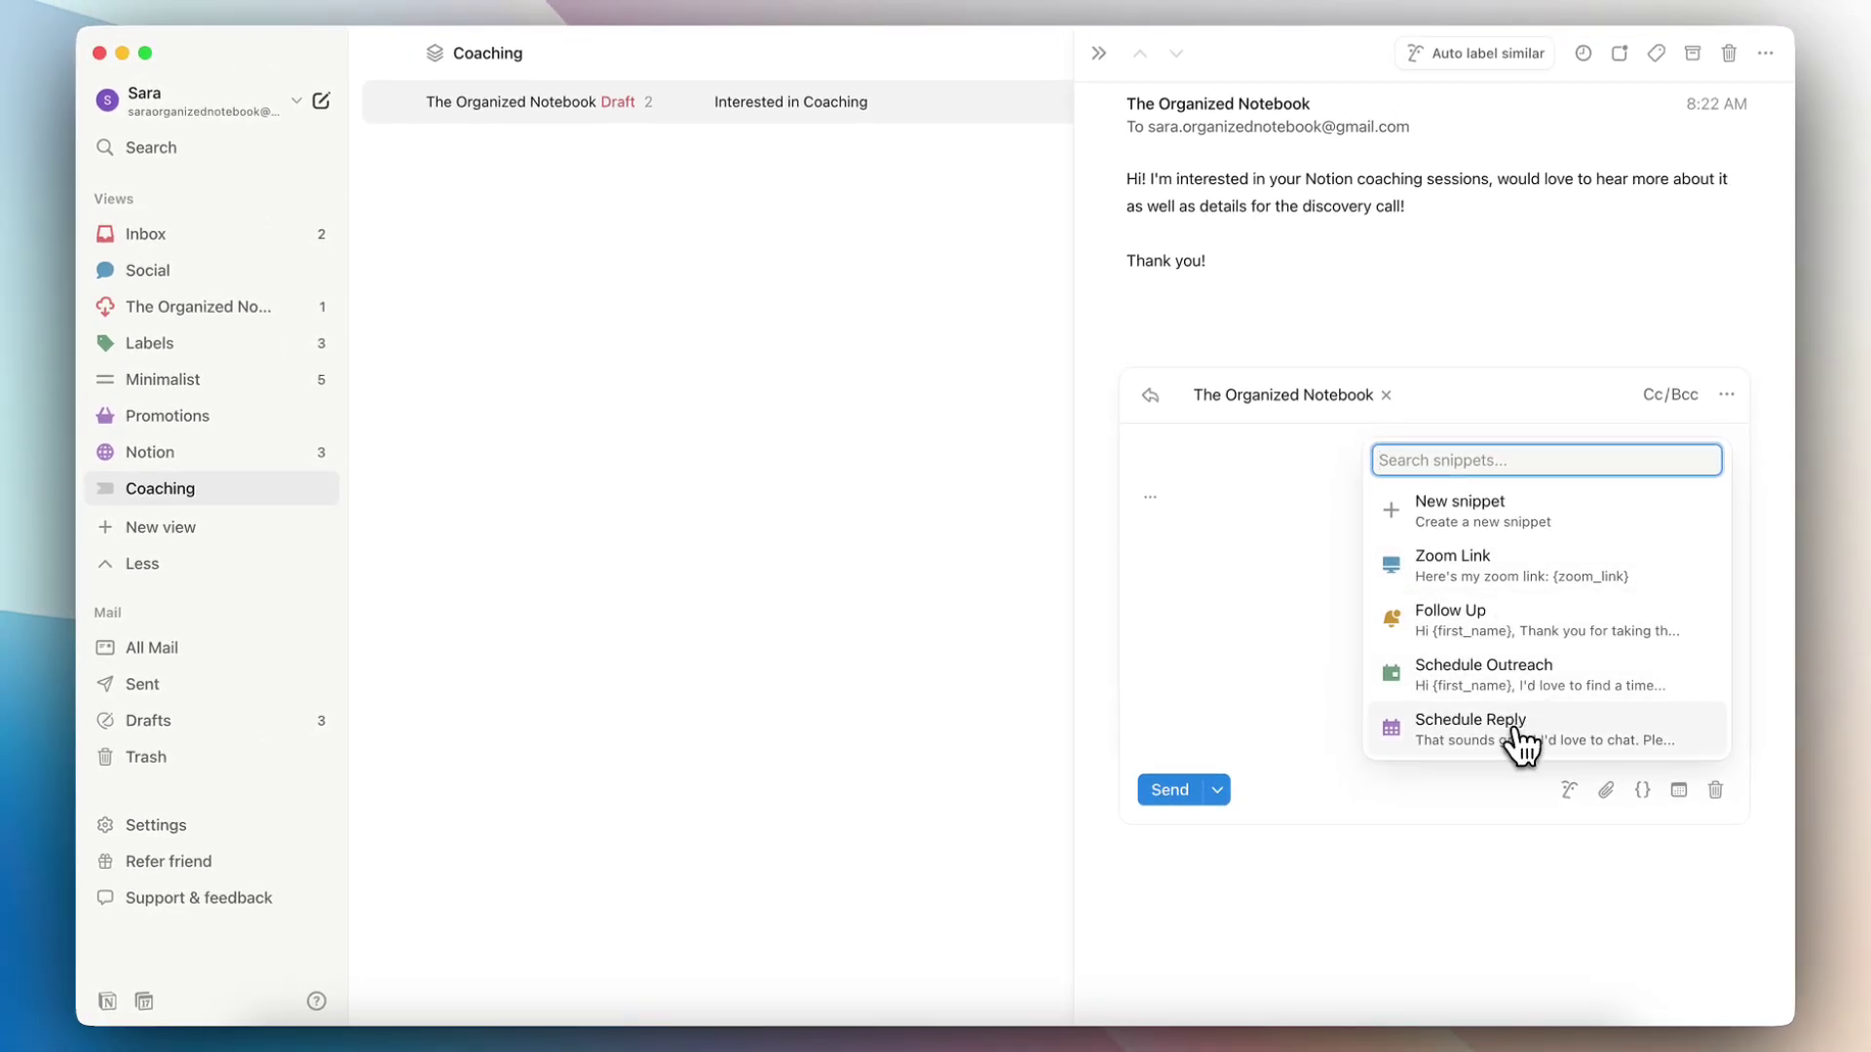
# Have the AI draft a reply to the "Interested in Coaching" email with the prompt "Write a reply"
pyautogui.click(1193, 462)
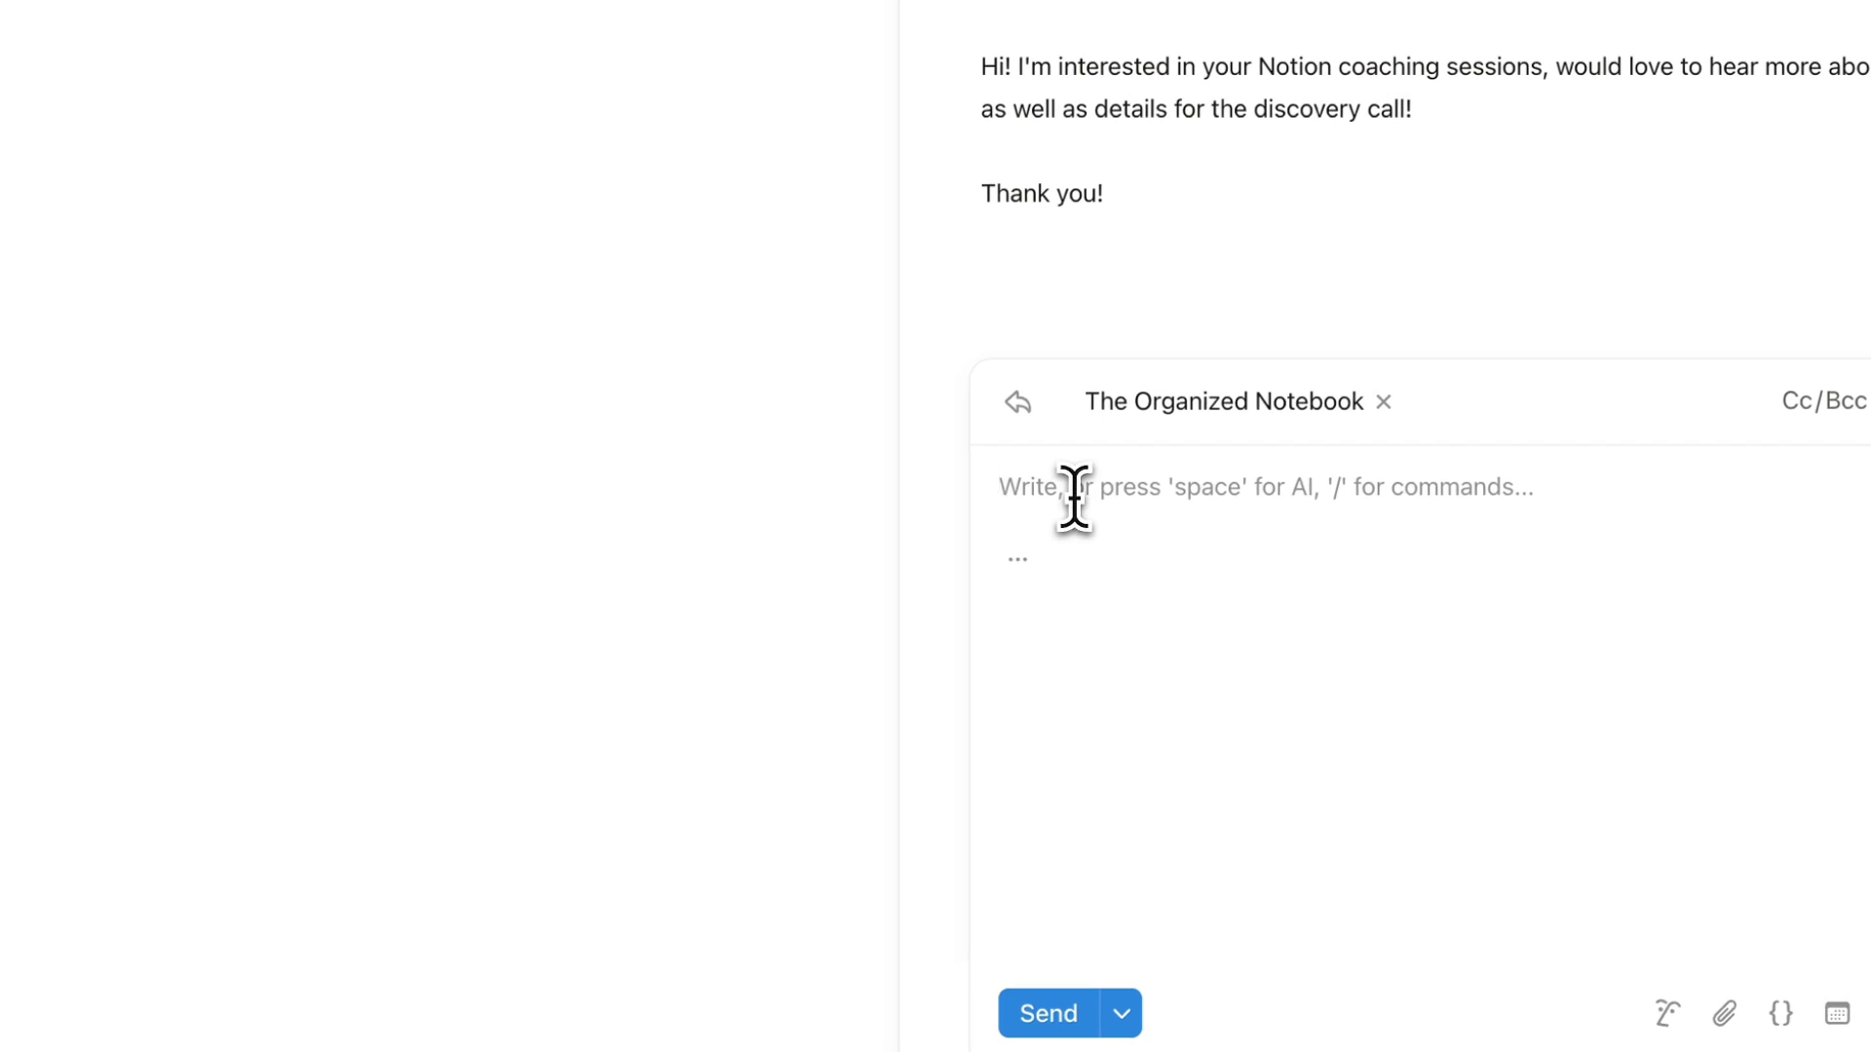
pyautogui.press('space')
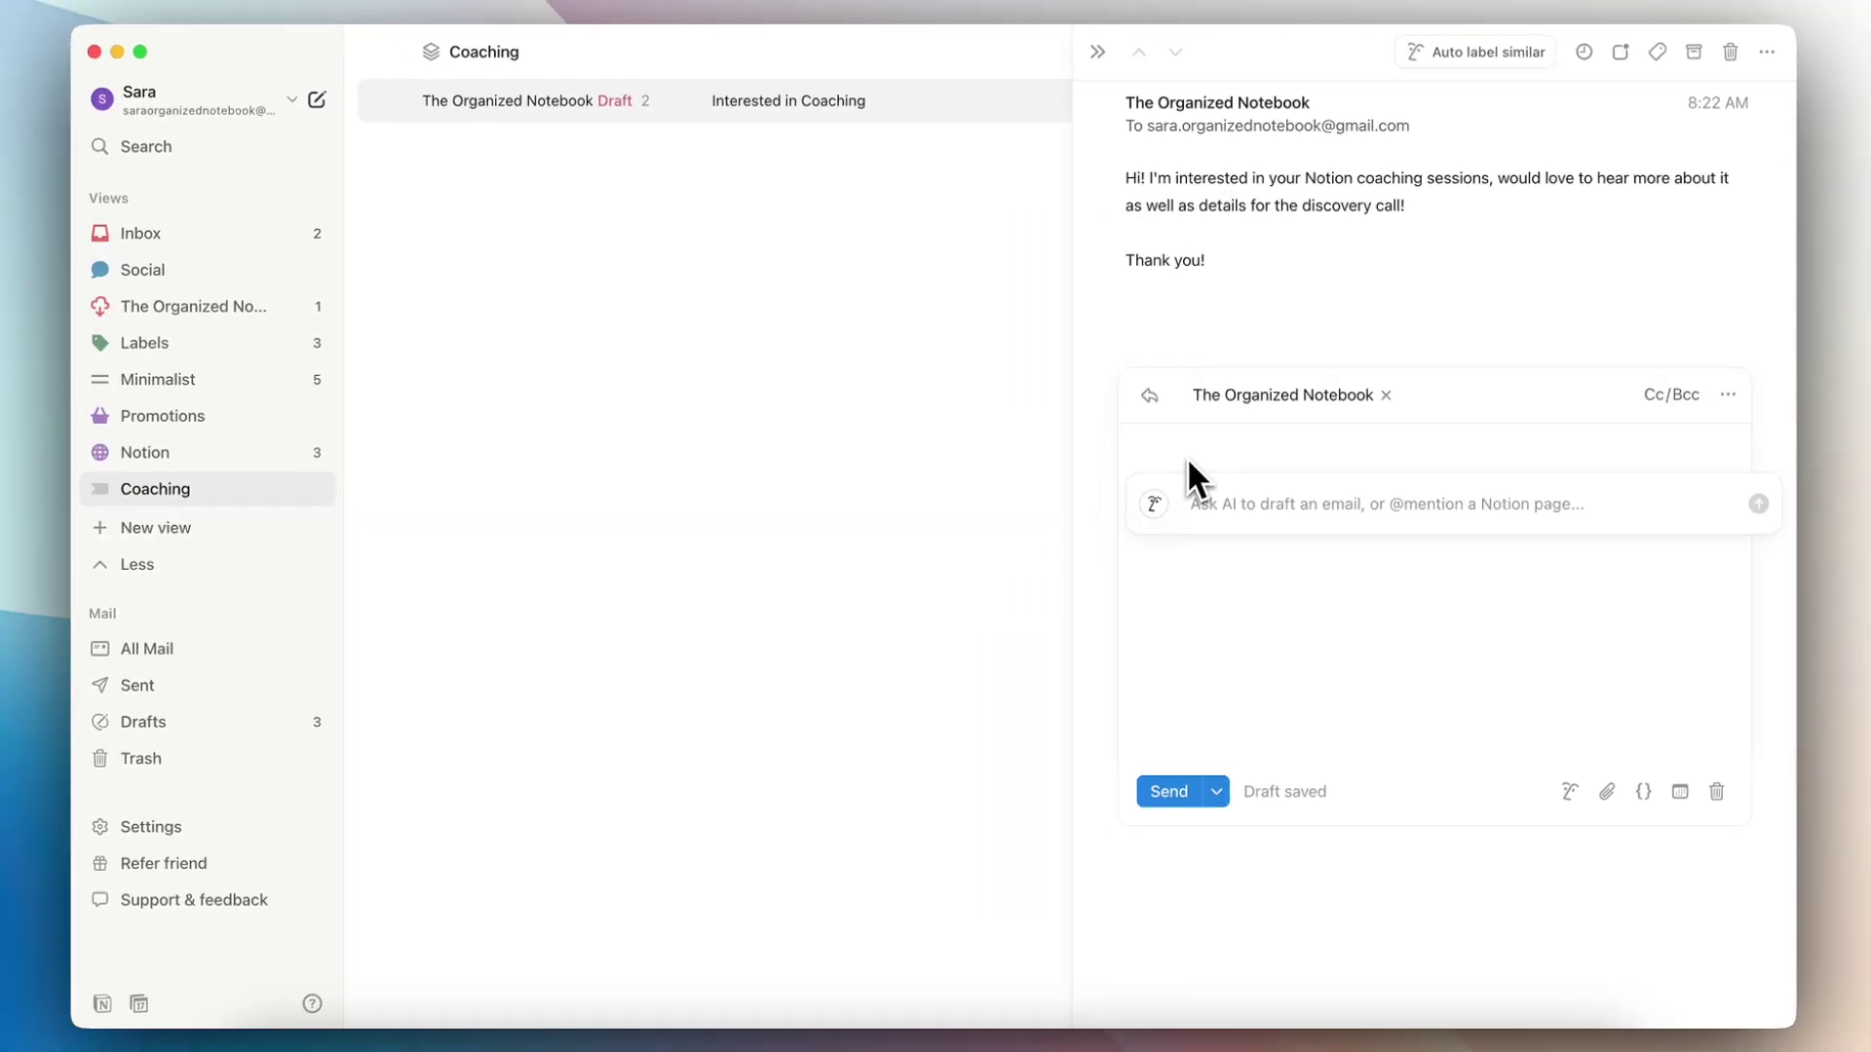
pyautogui.write('Write')
pyautogui.write('a reply')
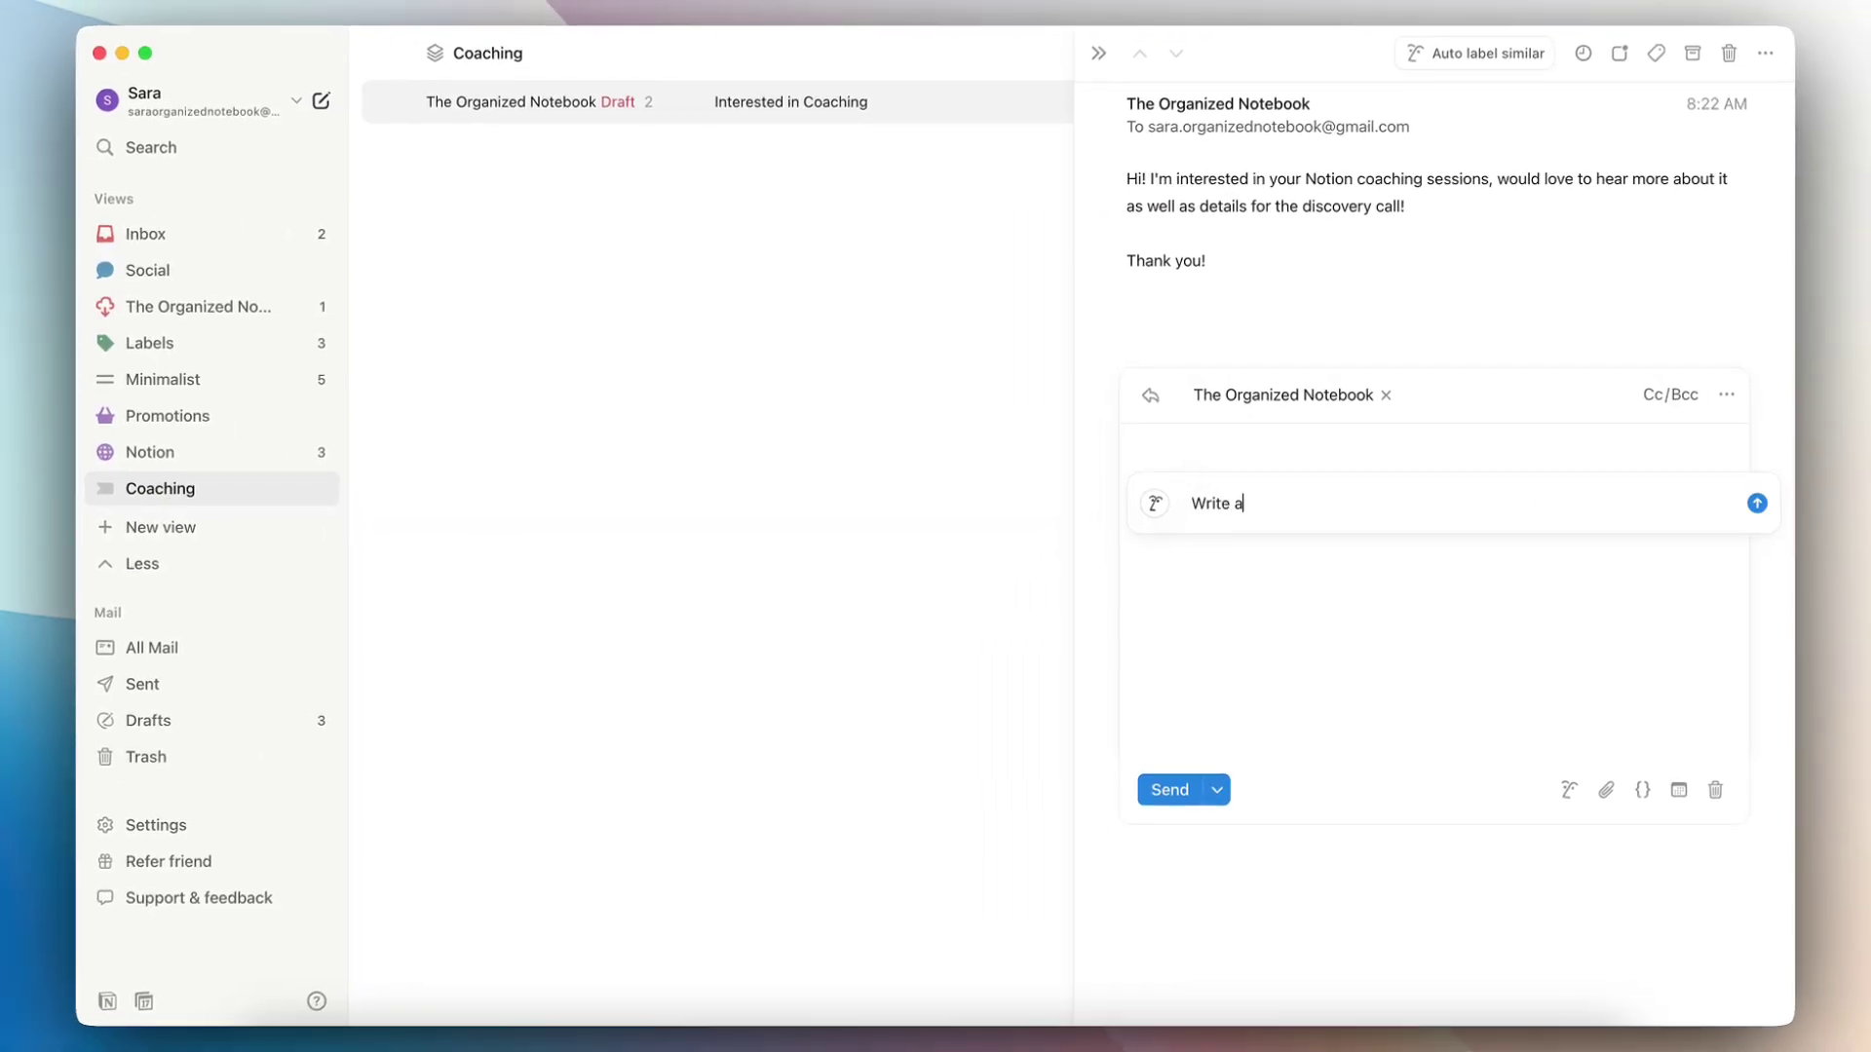
pyautogui.press('Return')
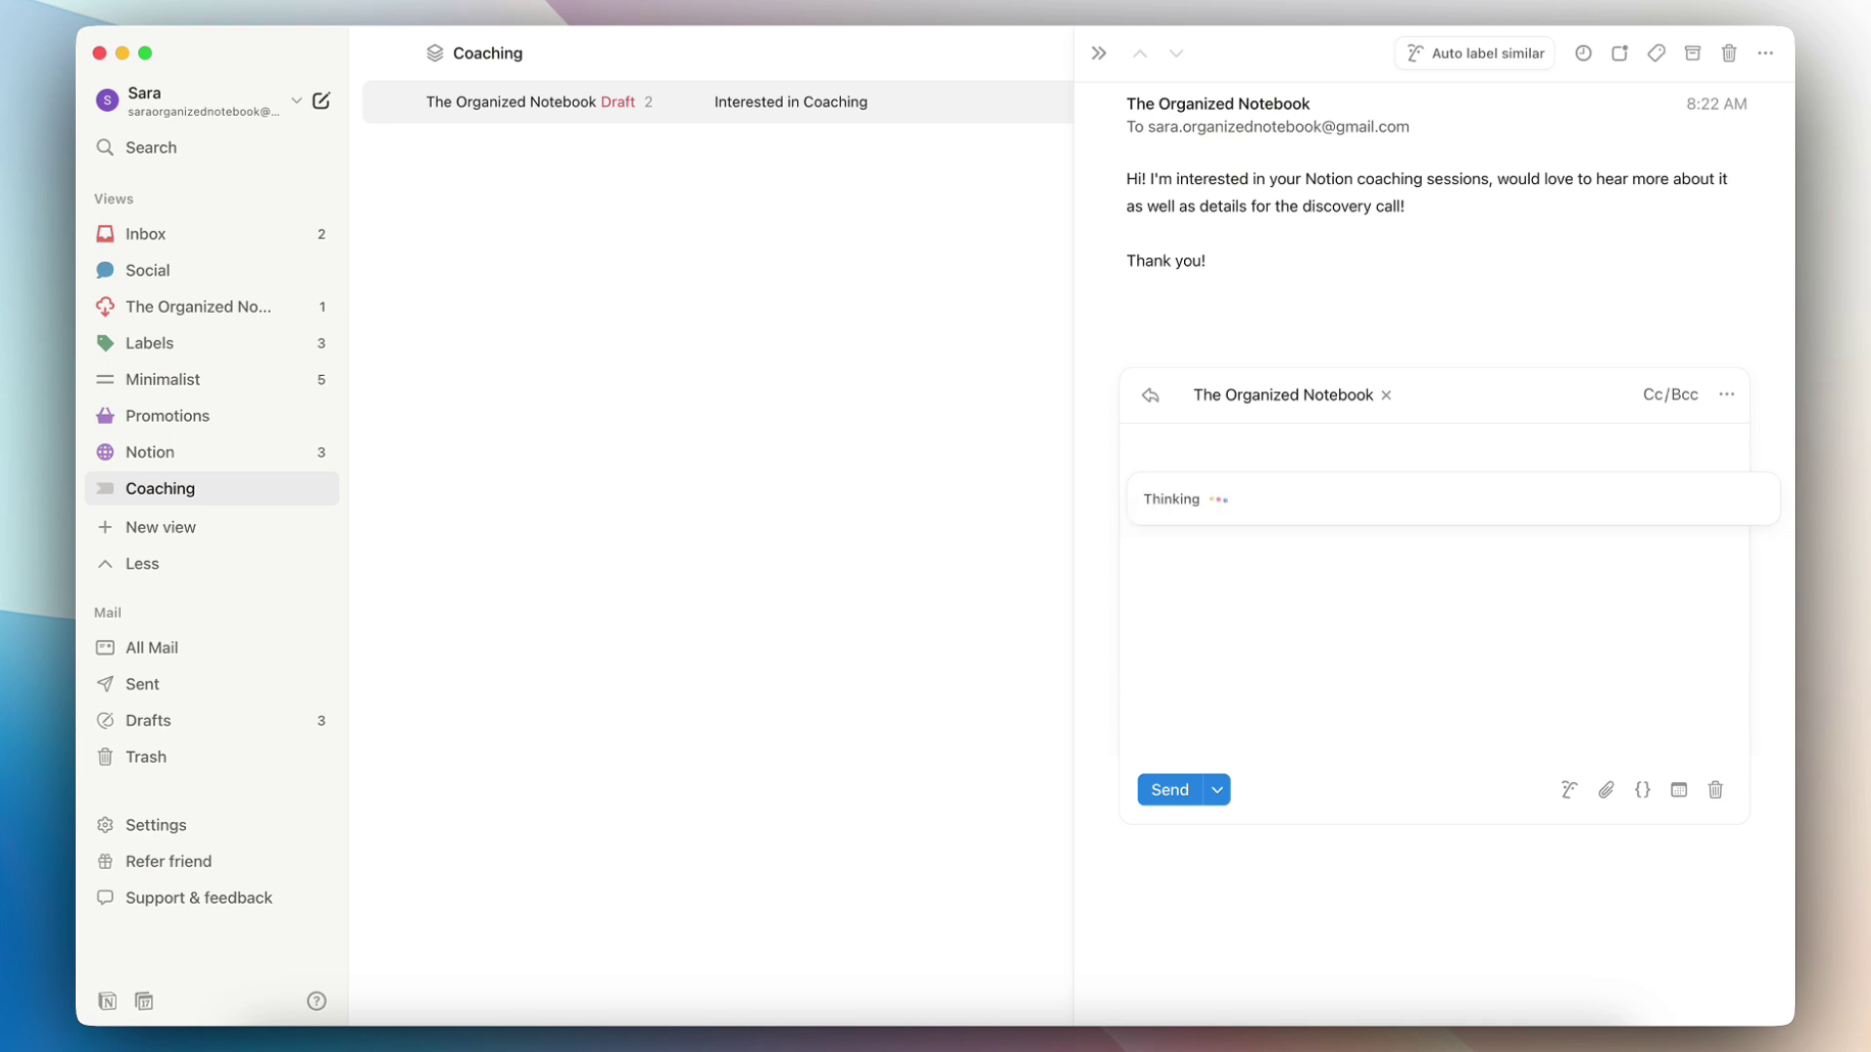